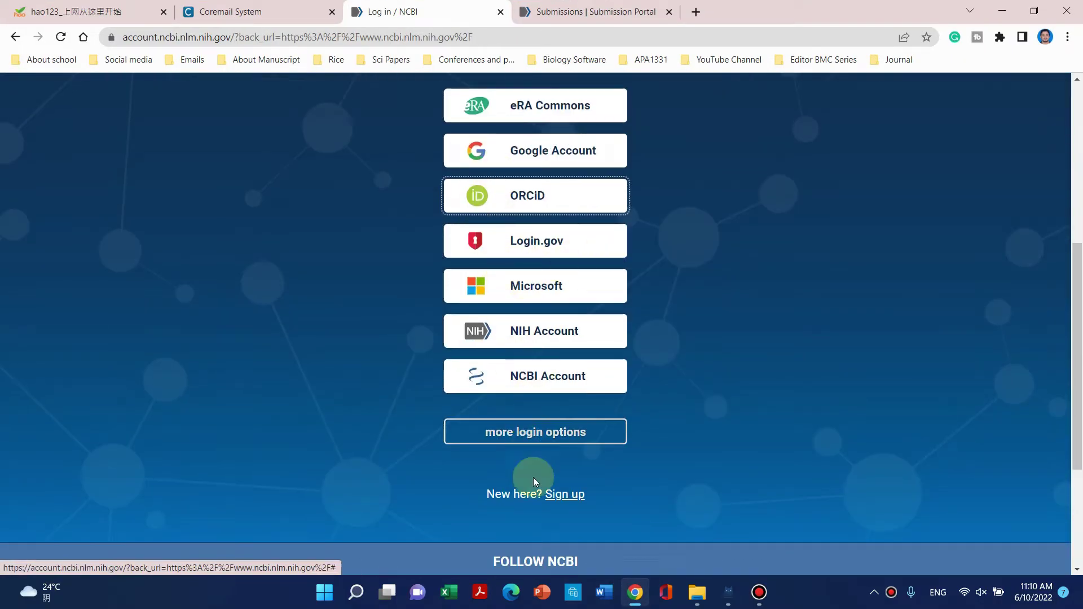
Bring up the already open Submission Portal page, which shows no prior submissions.
{"action": "scroll", "coordinate": [567, 483], "scroll_direction": "up", "scroll_amount": 5}
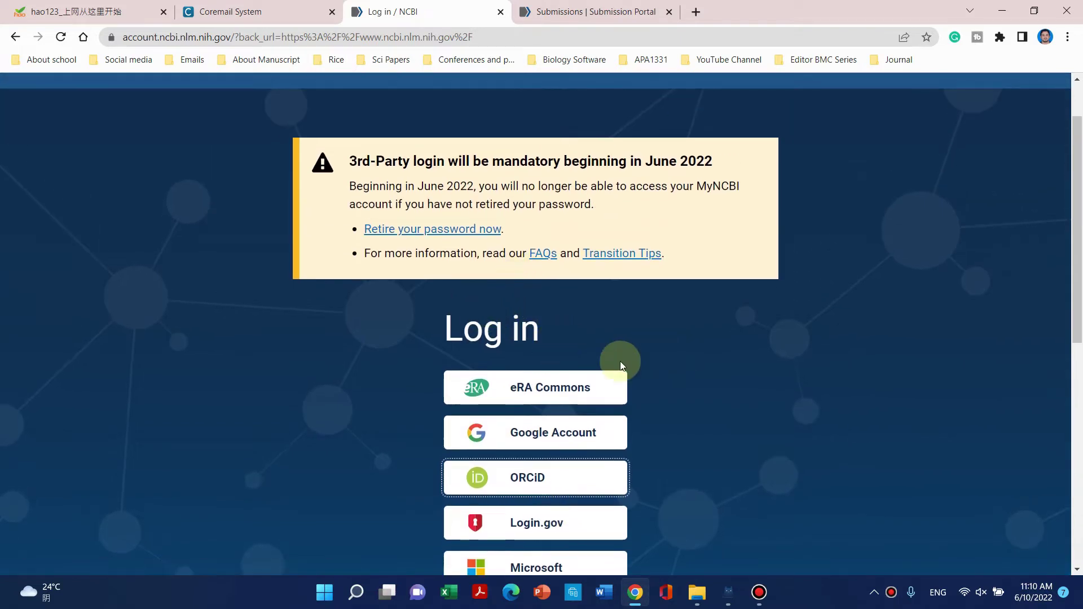
{"action": "scroll", "coordinate": [530, 350], "scroll_direction": "down", "scroll_amount": 3}
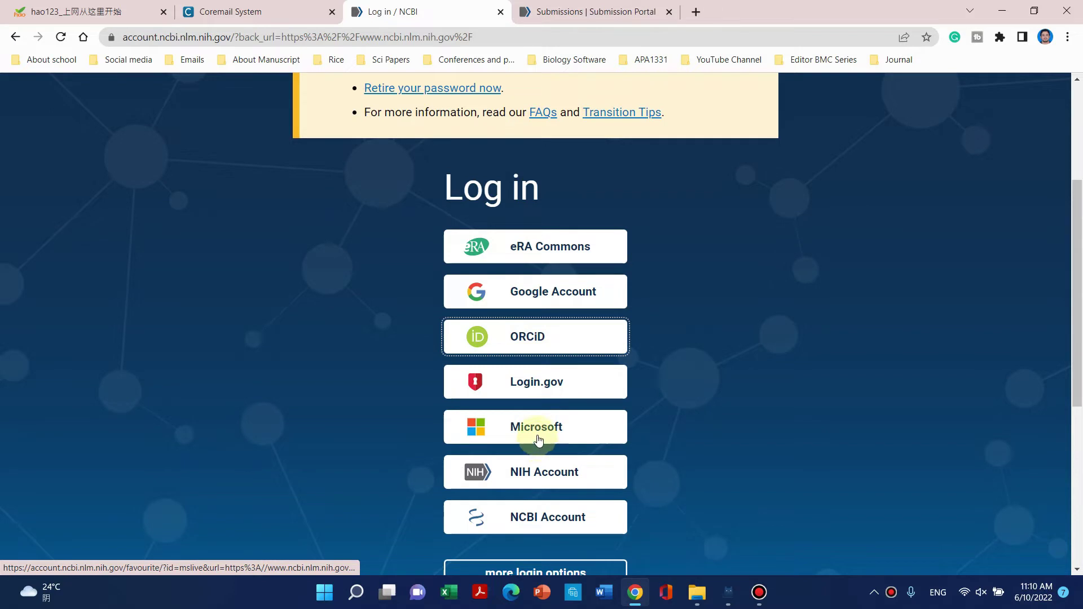
{"action": "left_click", "coordinate": [576, 20]}
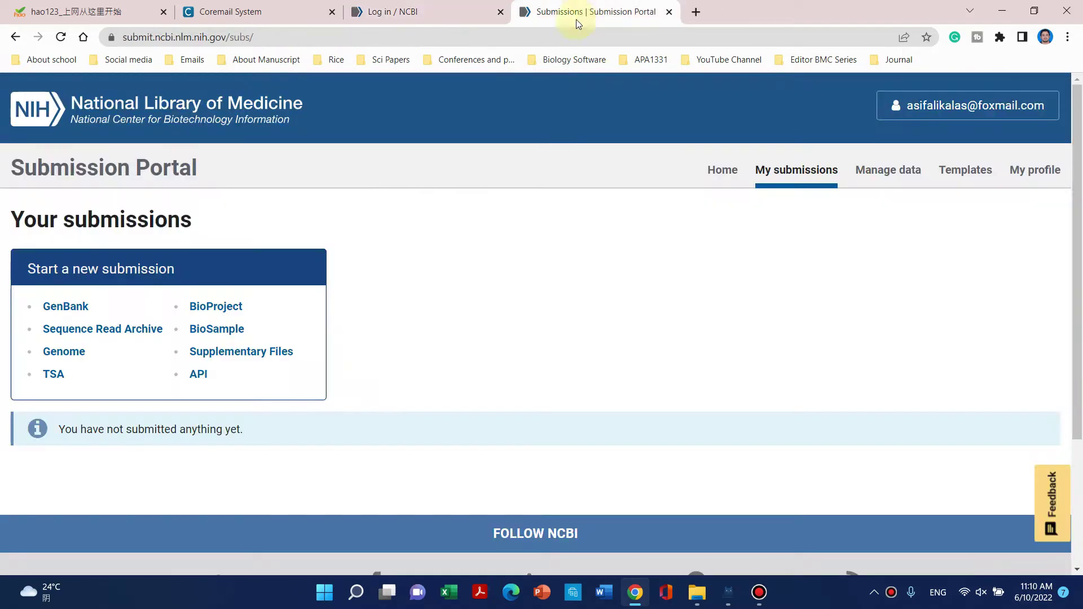
{"action": "left_click", "coordinate": [723, 169]}
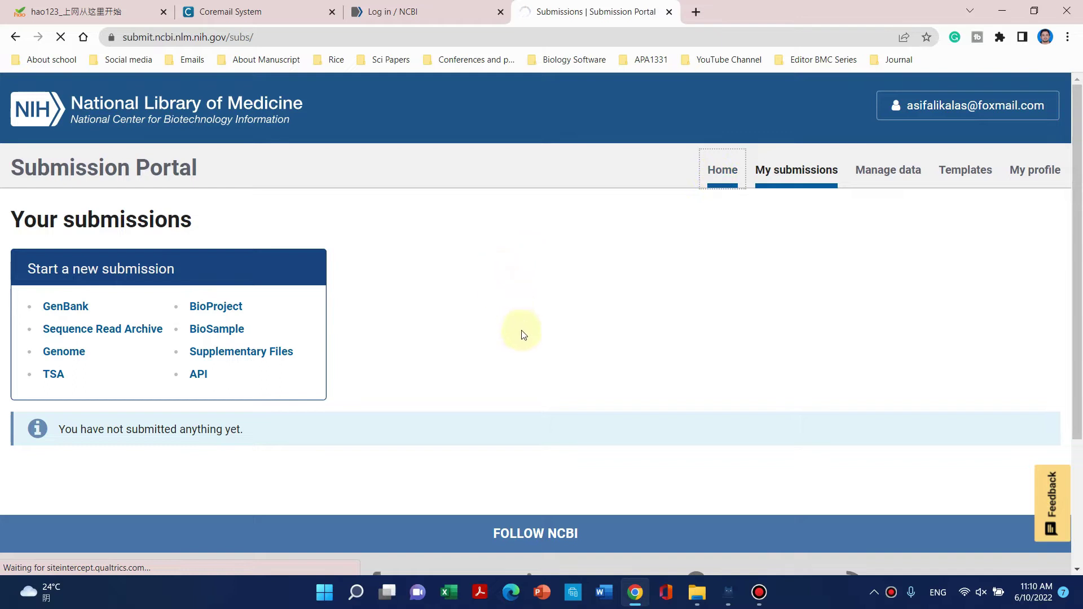
{"action": "scroll", "coordinate": [525, 347], "scroll_direction": "down", "scroll_amount": 3}
{"action": "scroll", "coordinate": [495, 253], "scroll_direction": "up", "scroll_amount": 3}
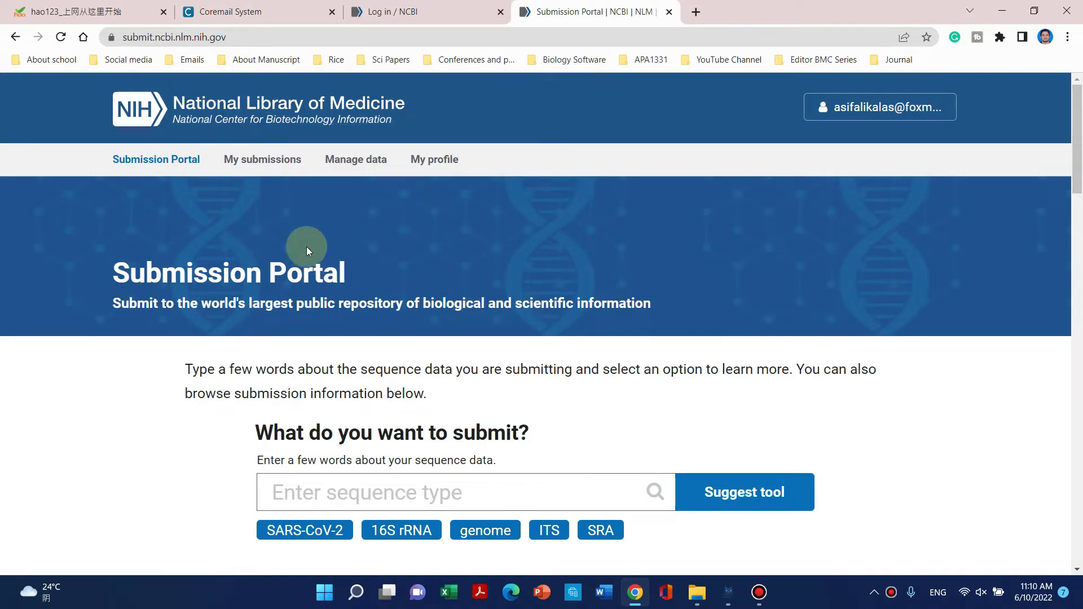
{"action": "scroll", "coordinate": [192, 465], "scroll_direction": "down", "scroll_amount": 12}
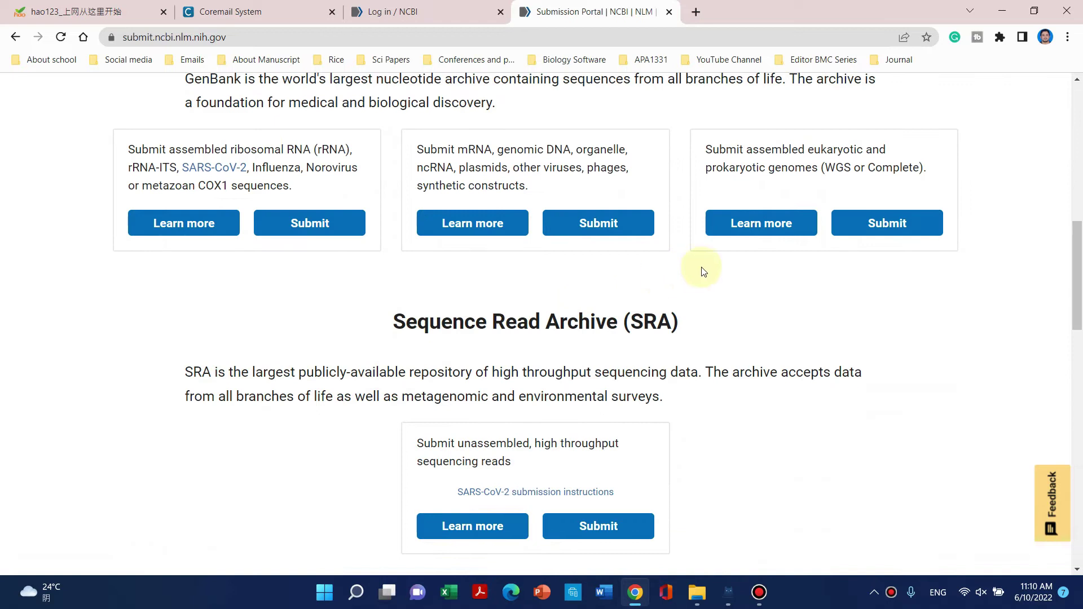
{"action": "scroll", "coordinate": [532, 338], "scroll_direction": "down", "scroll_amount": 3}
{"action": "scroll", "coordinate": [605, 282], "scroll_direction": "up", "scroll_amount": 5}
{"action": "scroll", "coordinate": [647, 483], "scroll_direction": "down", "scroll_amount": 7}
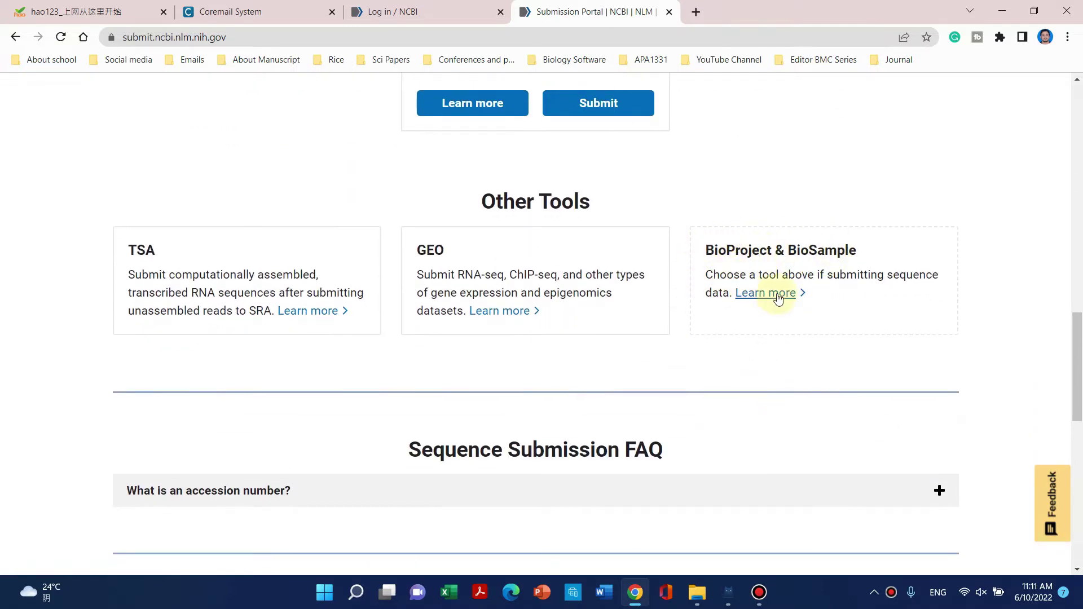
{"action": "scroll", "coordinate": [567, 355], "scroll_direction": "up", "scroll_amount": 10}
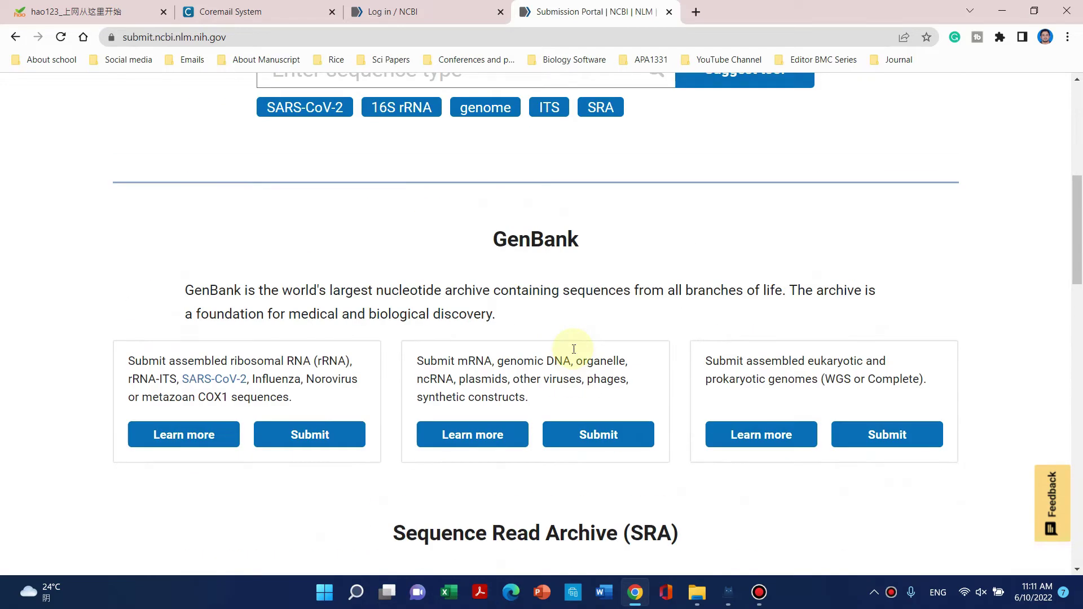
{"action": "scroll", "coordinate": [573, 350], "scroll_direction": "up", "scroll_amount": 5}
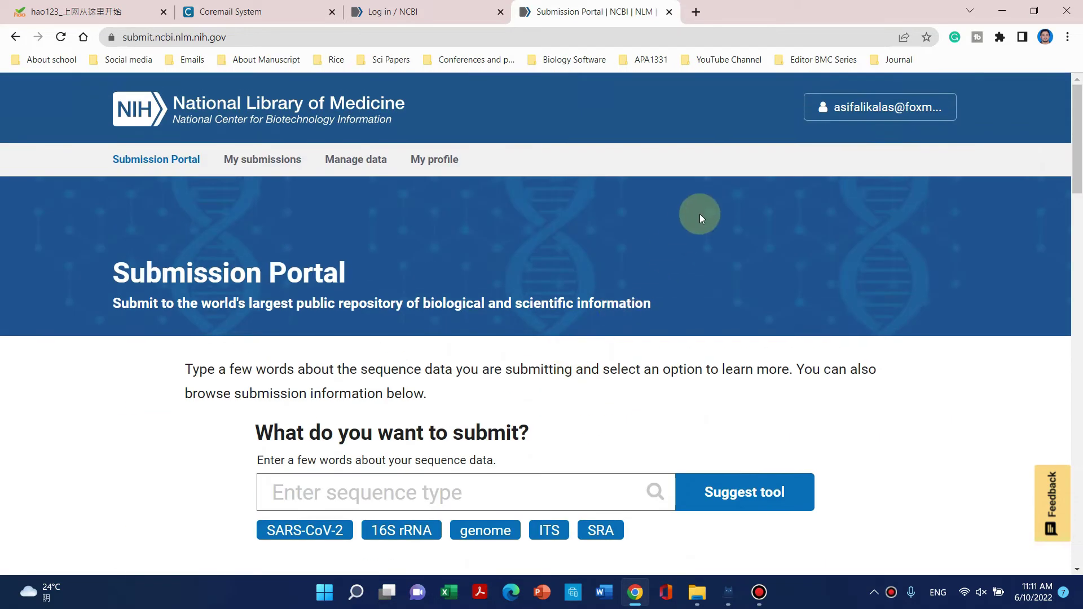
{"action": "left_click", "coordinate": [266, 159]}
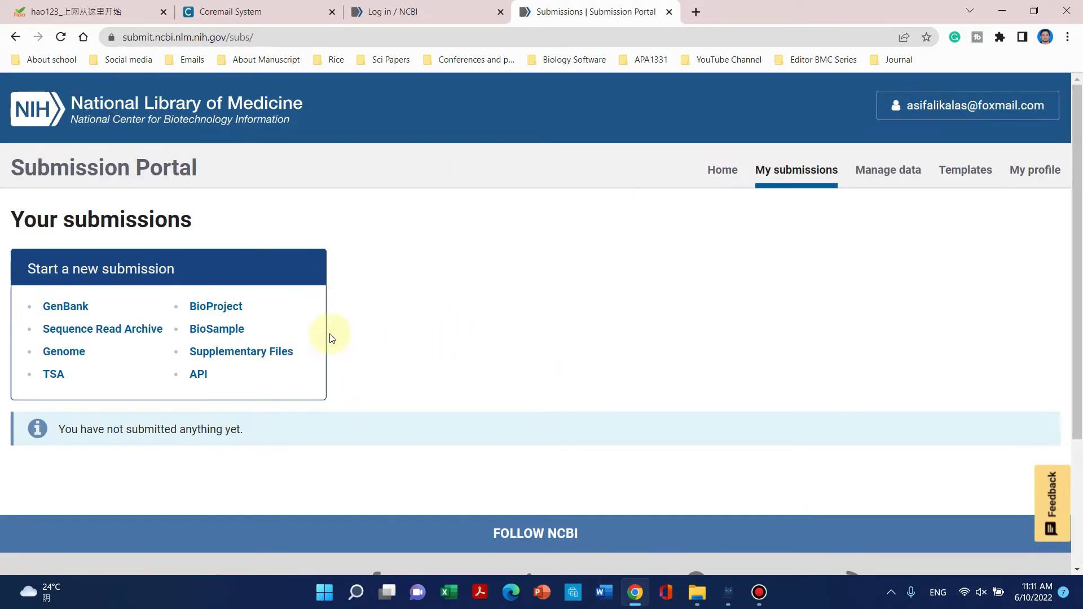
Browse the BioProject page and the Manage Data records, ending on the submission Templates page.
{"action": "left_click", "coordinate": [235, 312]}
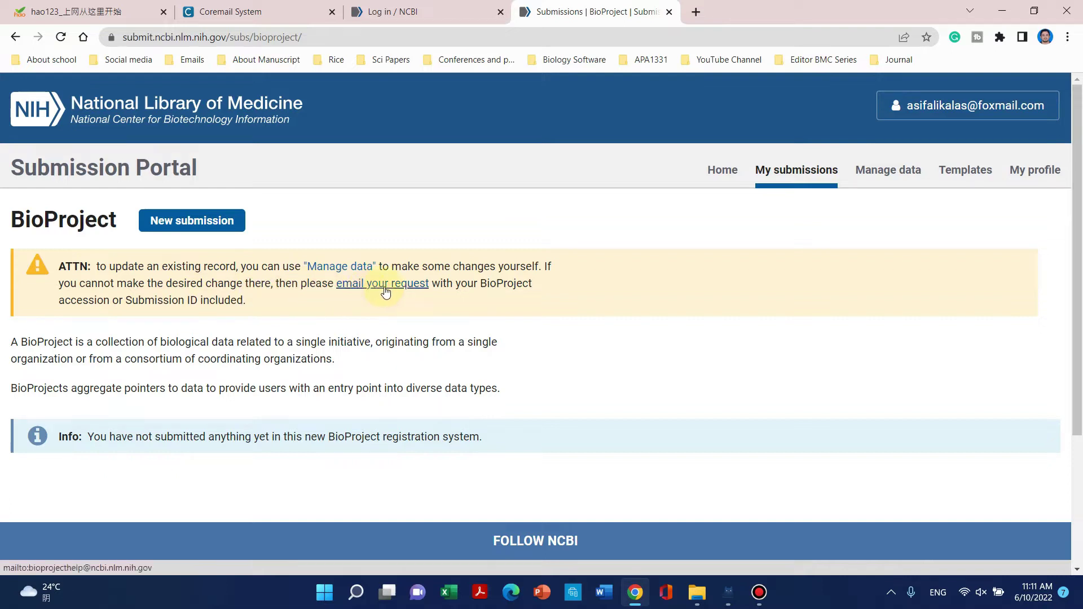
{"action": "left_click", "coordinate": [908, 172]}
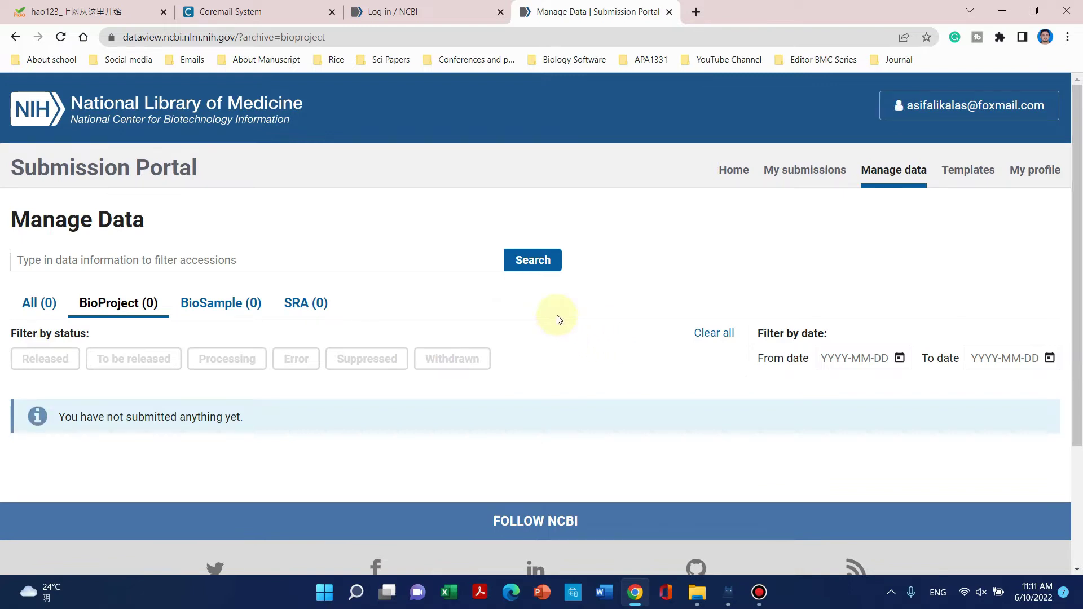
{"action": "left_click", "coordinate": [979, 174]}
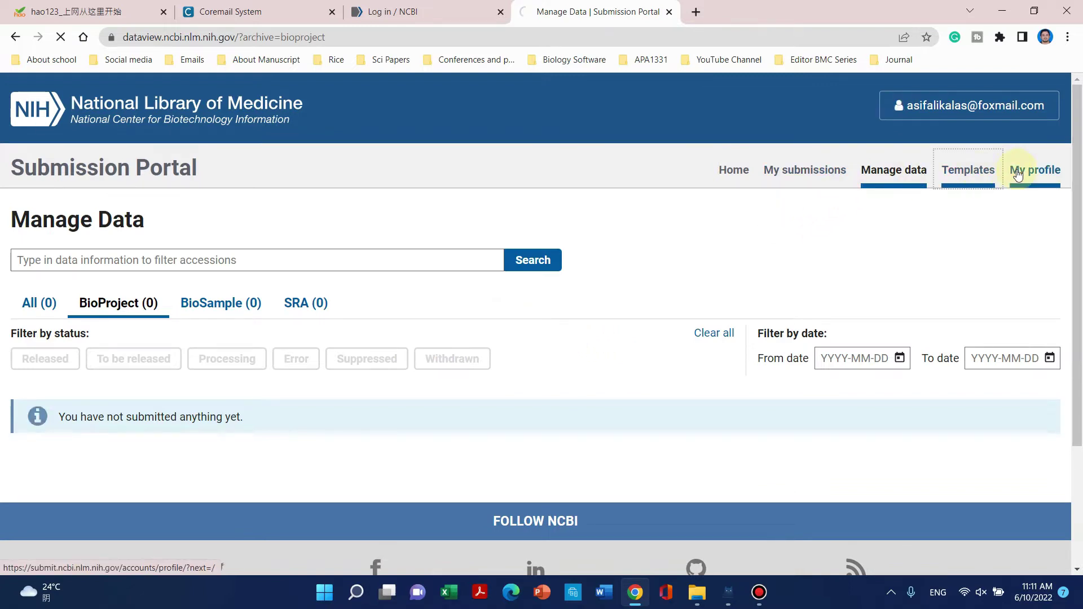
Autofill the submitter's first and last name in My profile and enter a secondary e-mail address.
{"action": "left_click", "coordinate": [1036, 182]}
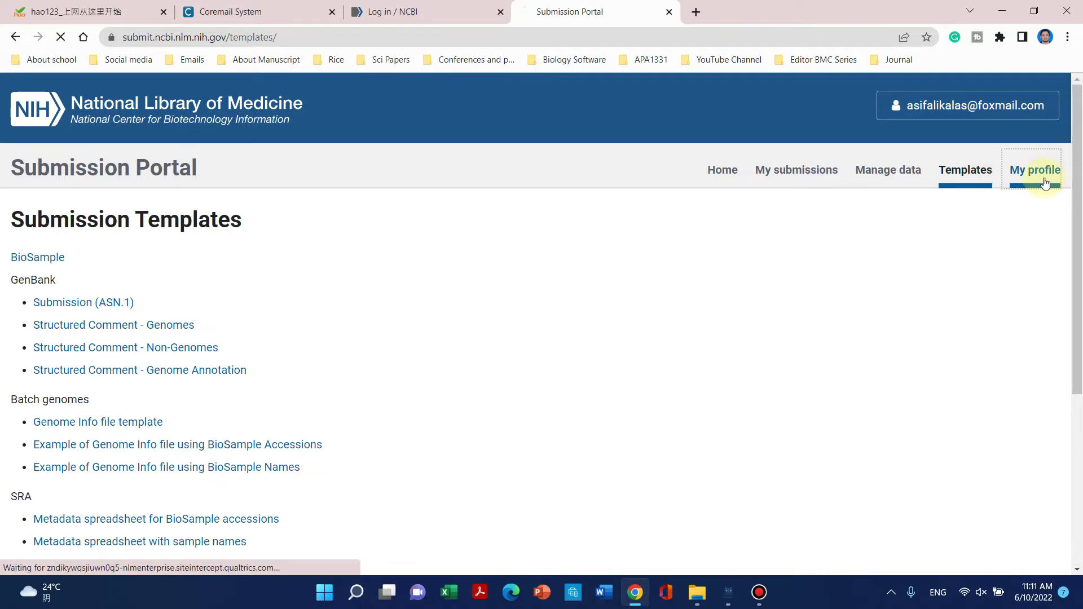
{"action": "scroll", "coordinate": [553, 355], "scroll_direction": "down", "scroll_amount": 1}
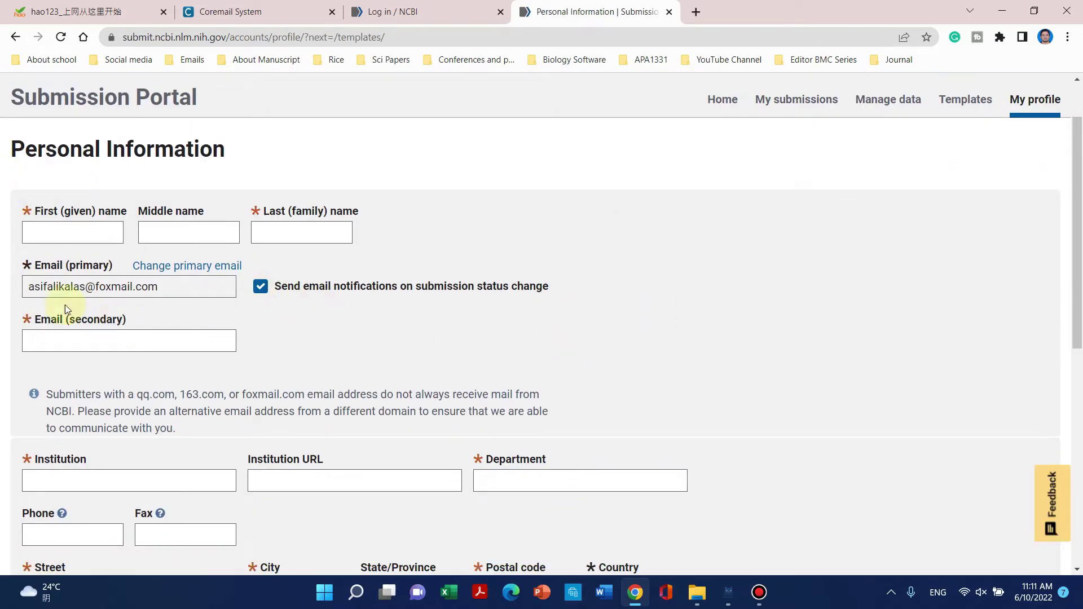
{"action": "left_click", "coordinate": [66, 232]}
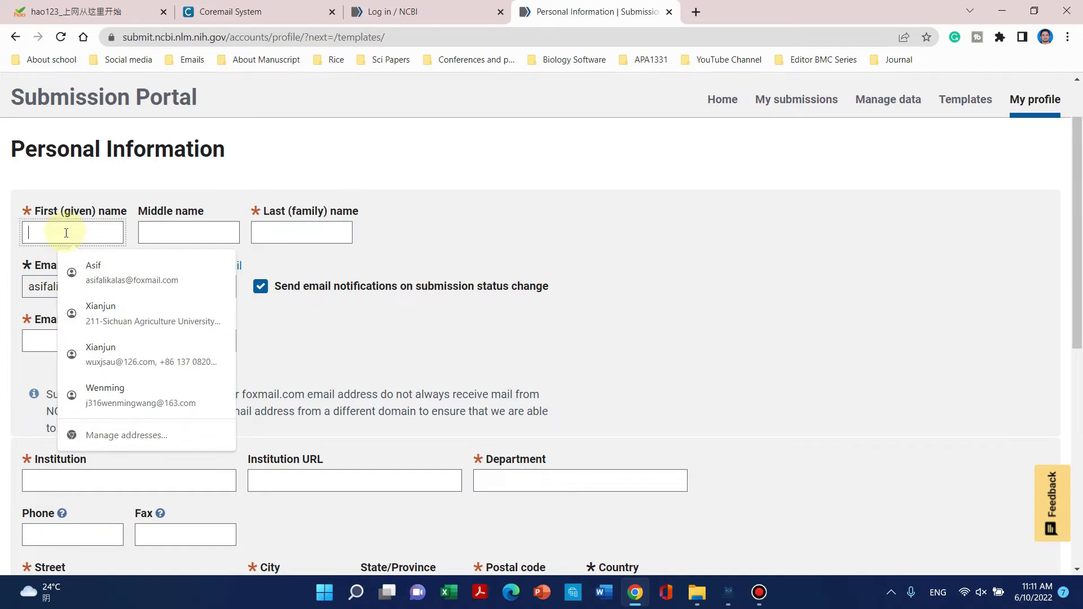
{"action": "left_click", "coordinate": [117, 263]}
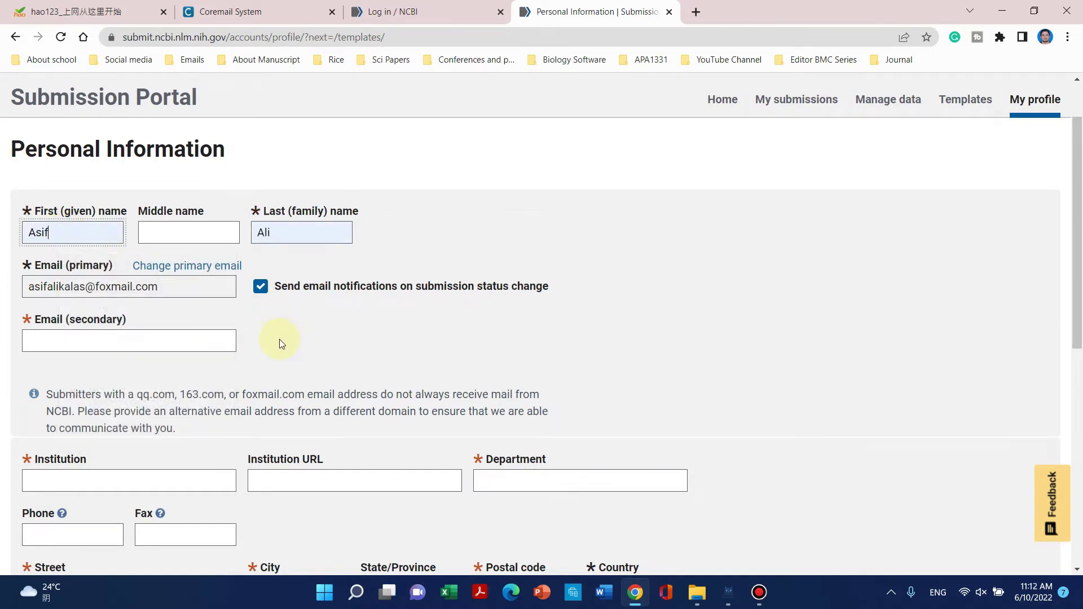
{"action": "left_click", "coordinate": [155, 349]}
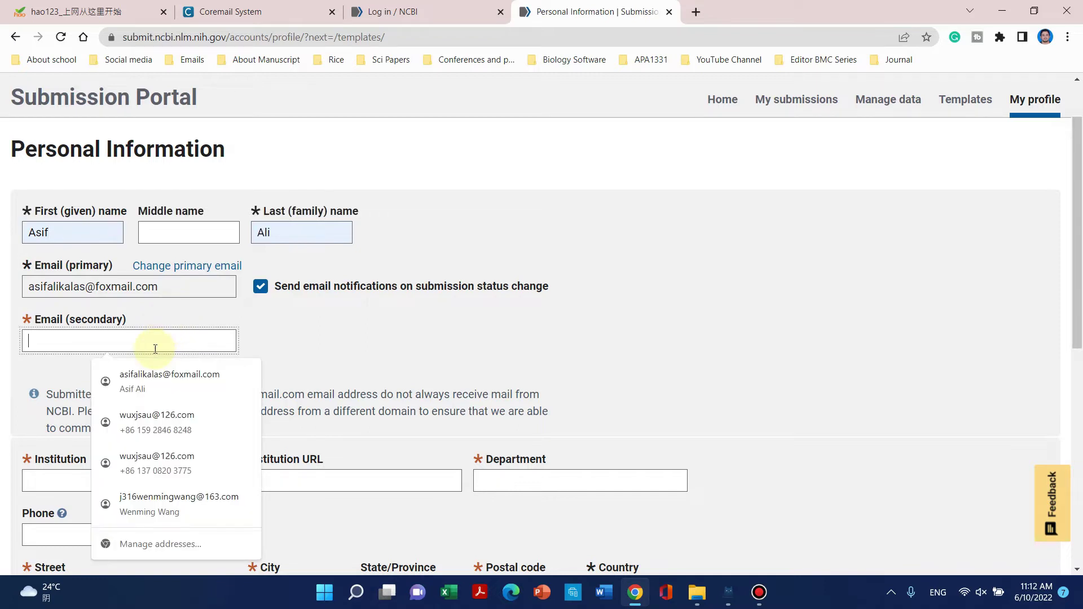
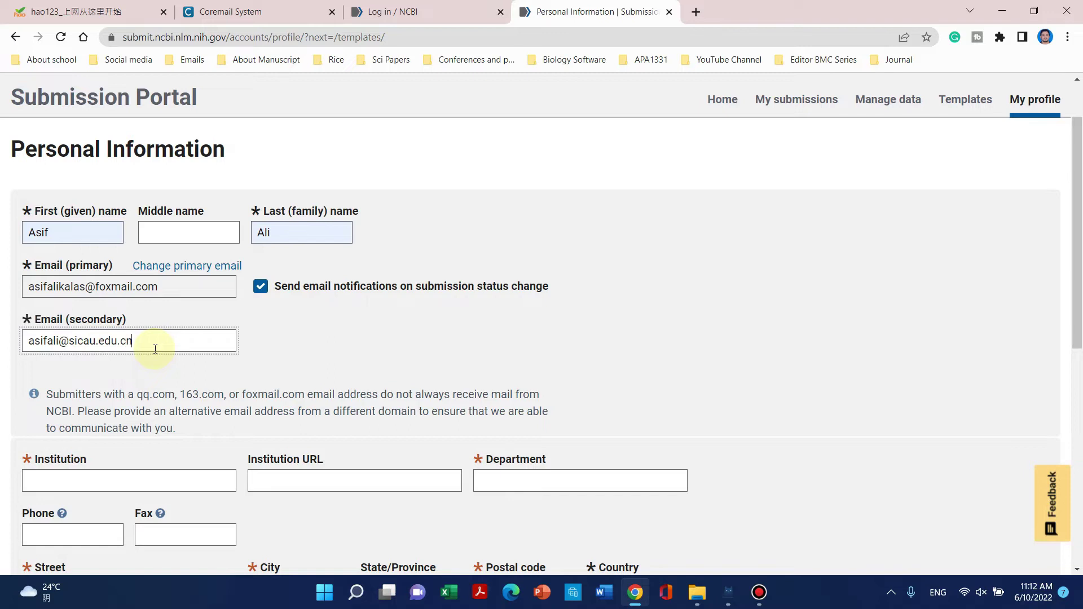
Autofill the institution, phone and postal address, set Department to Rice Research Institute, and save.
{"action": "scroll", "coordinate": [113, 440], "scroll_direction": "down", "scroll_amount": 1}
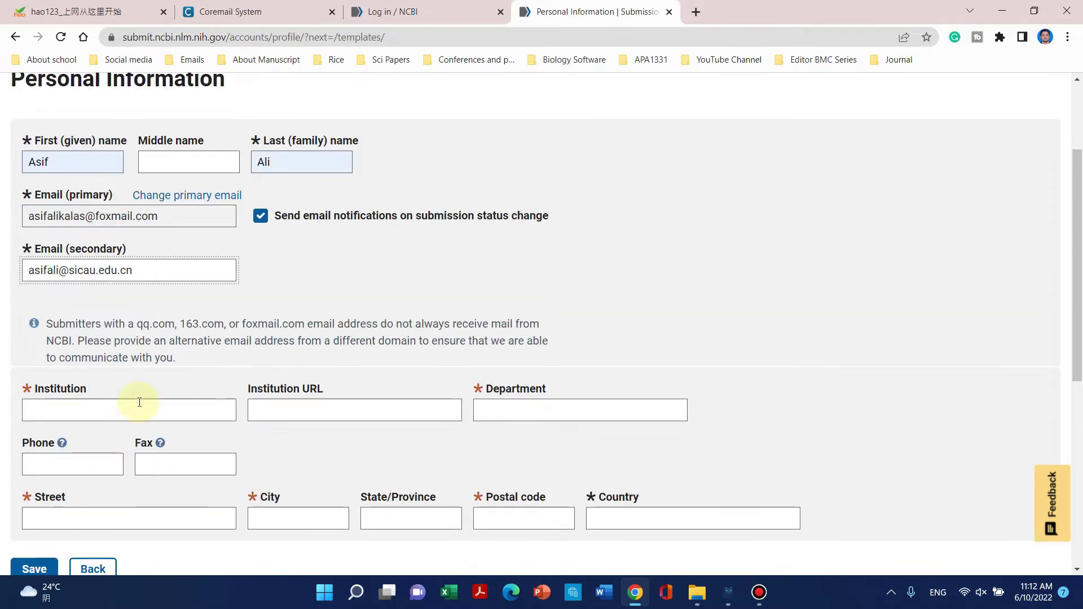
{"action": "left_click", "coordinate": [129, 421]}
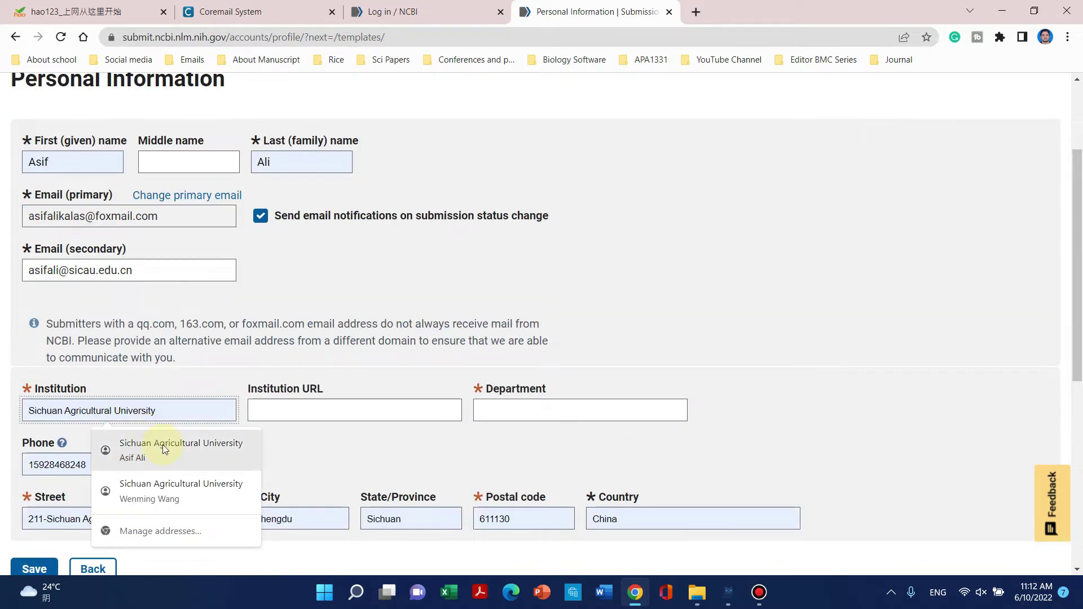
{"action": "left_click", "coordinate": [163, 445]}
{"action": "scroll", "coordinate": [565, 430], "scroll_direction": "down", "scroll_amount": 1}
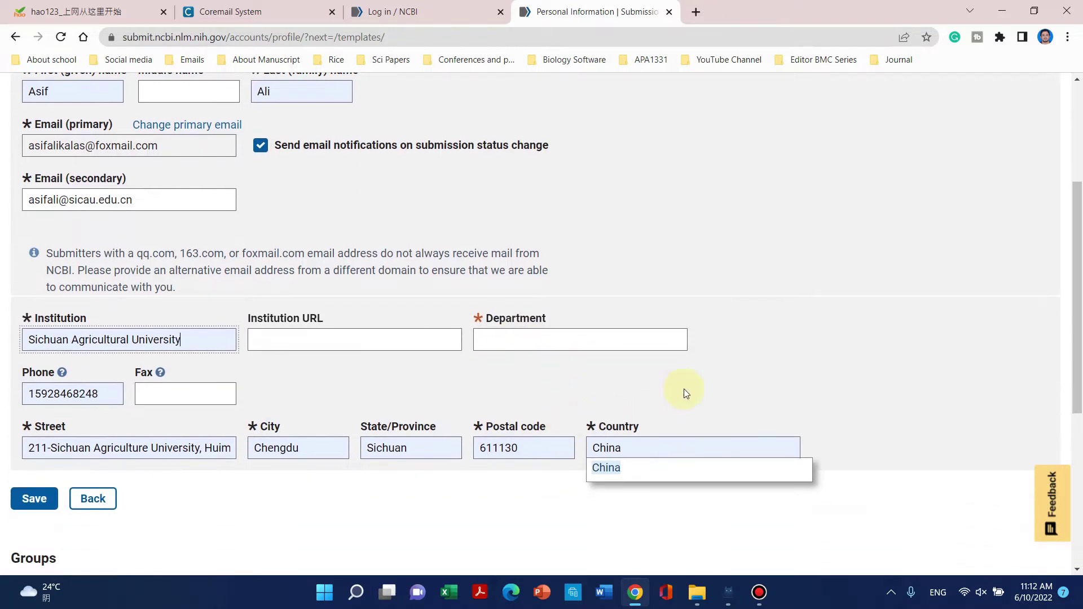
{"action": "left_click", "coordinate": [716, 374]}
{"action": "left_click", "coordinate": [553, 330]}
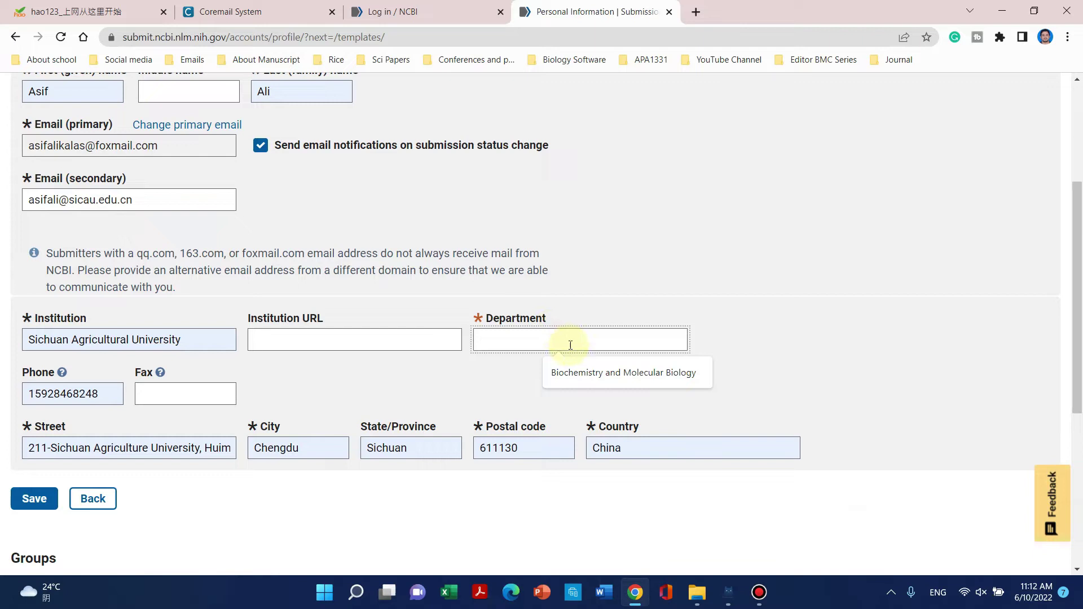
{"action": "type", "text": "Rice Research Institute"}
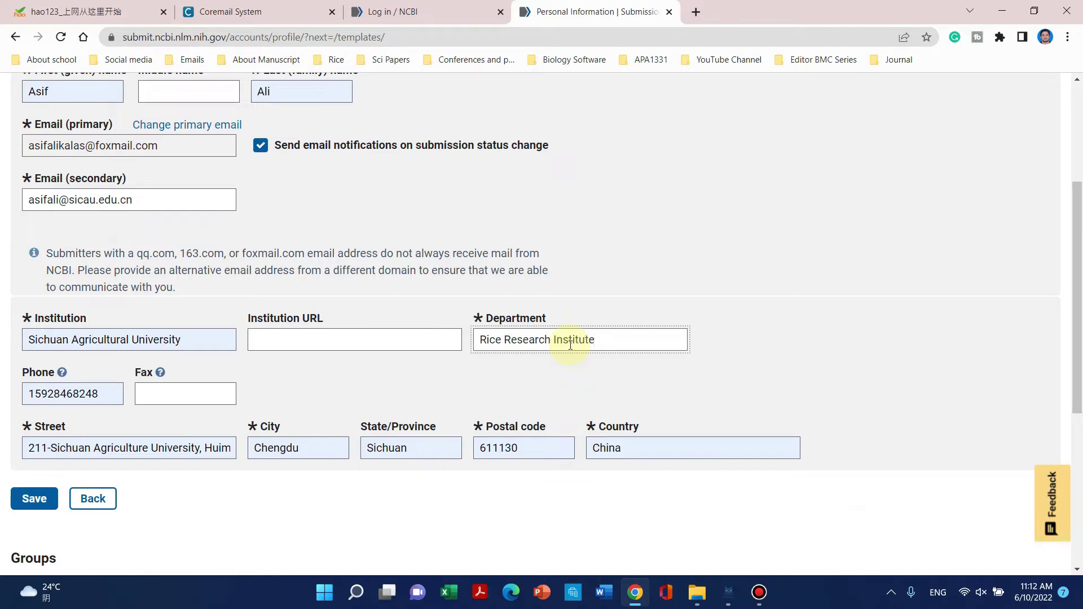
{"action": "left_click", "coordinate": [35, 499]}
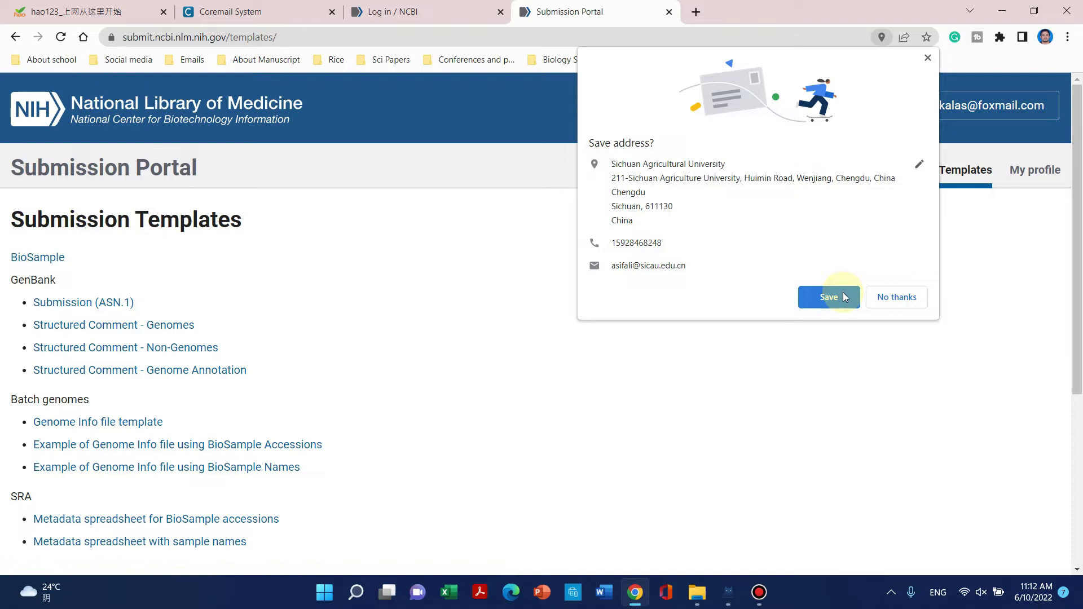
Decline browser address saving, review the saved profile details, then return to My submissions.
{"action": "left_click", "coordinate": [905, 303]}
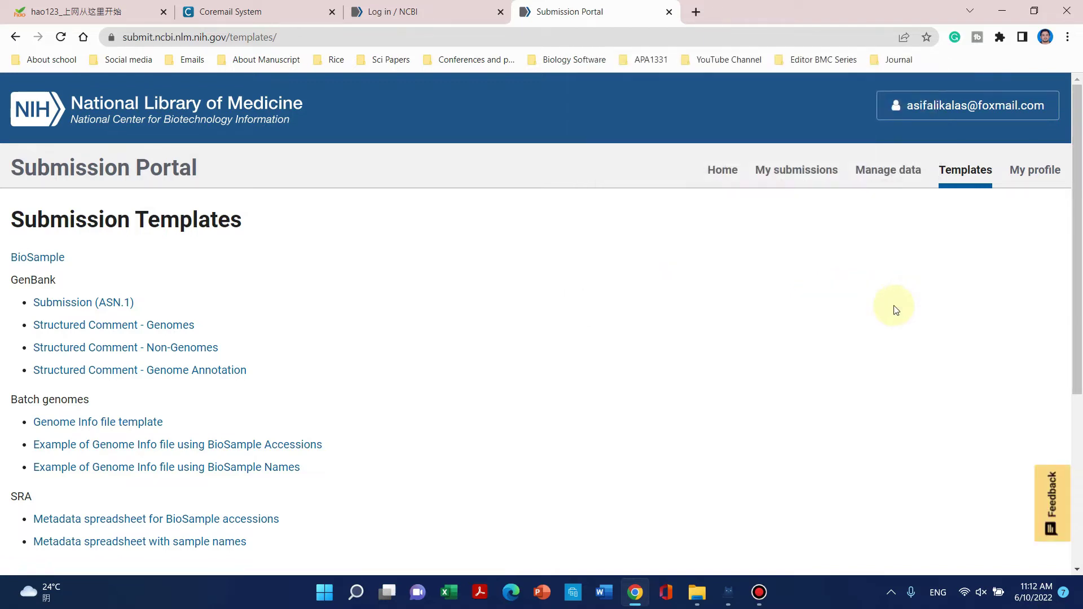
{"action": "left_click", "coordinate": [1038, 172]}
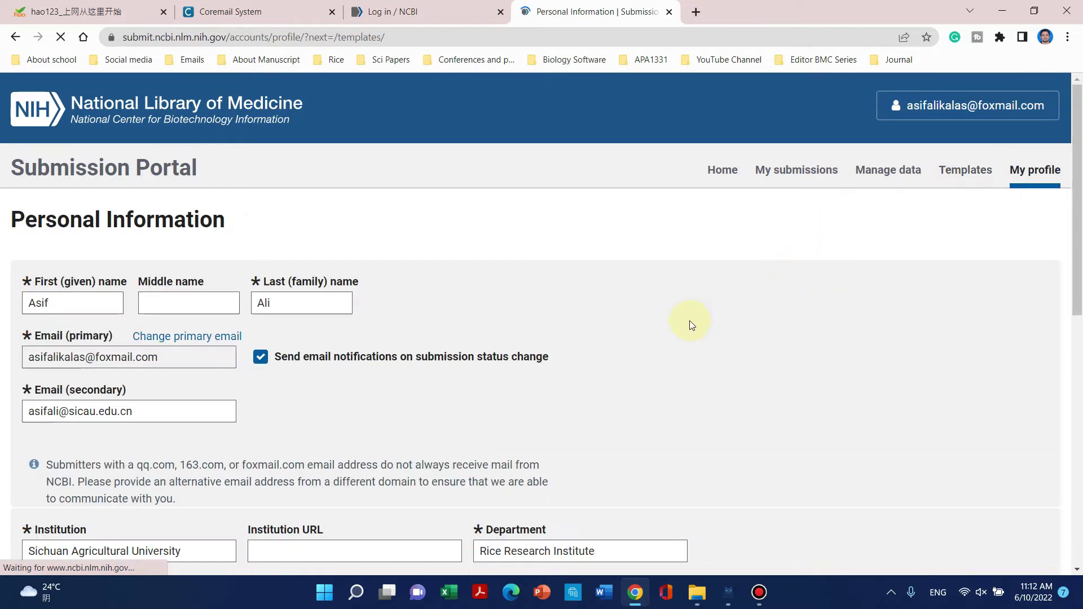
{"action": "scroll", "coordinate": [693, 321], "scroll_direction": "down", "scroll_amount": 1}
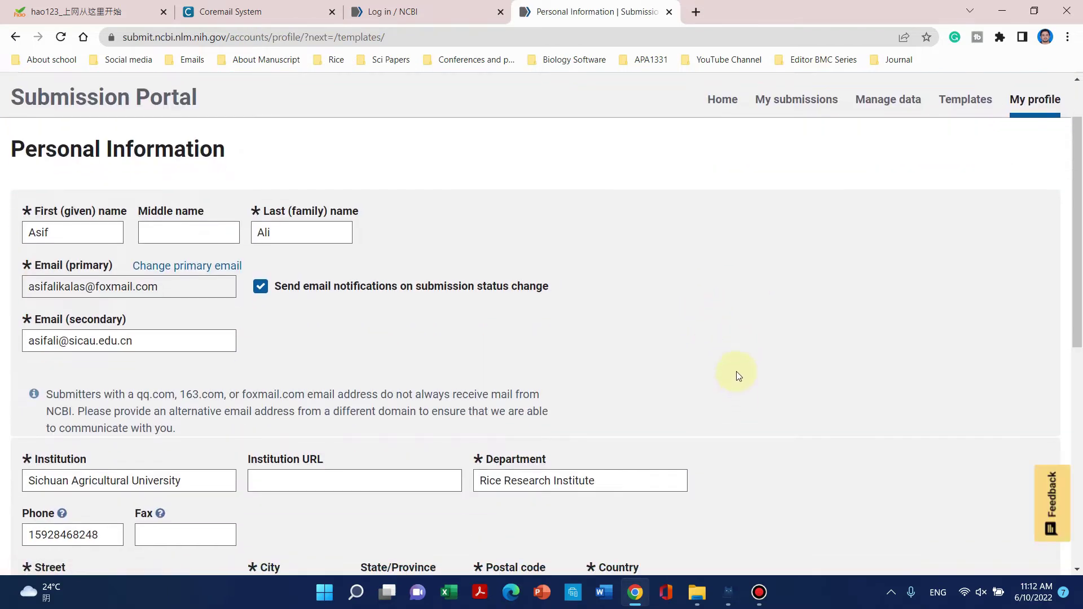
{"action": "scroll", "coordinate": [703, 339], "scroll_direction": "down", "scroll_amount": 5}
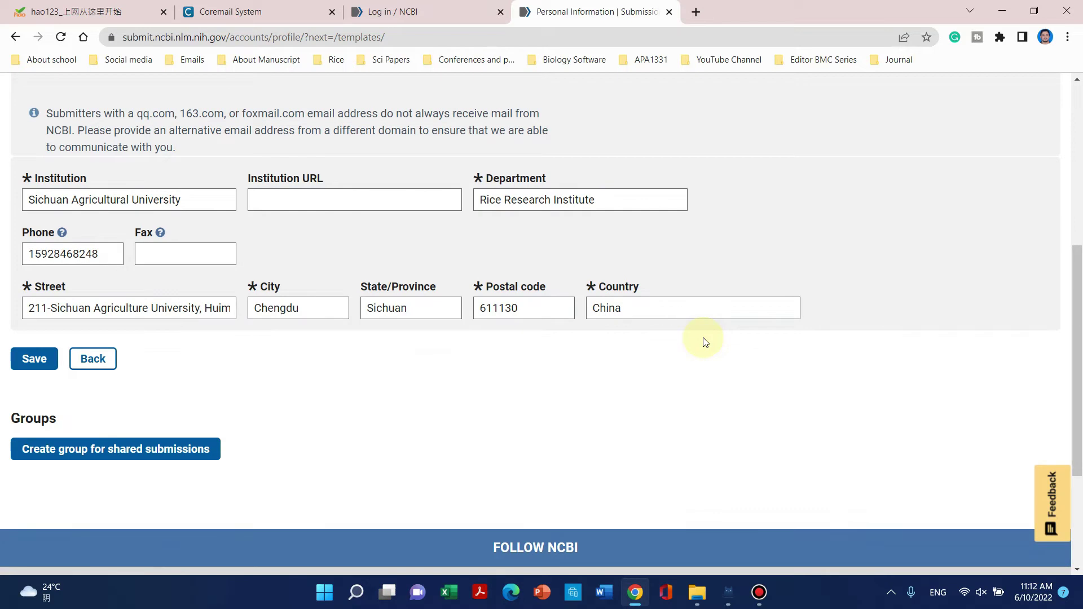
{"action": "scroll", "coordinate": [703, 338], "scroll_direction": "up", "scroll_amount": 5}
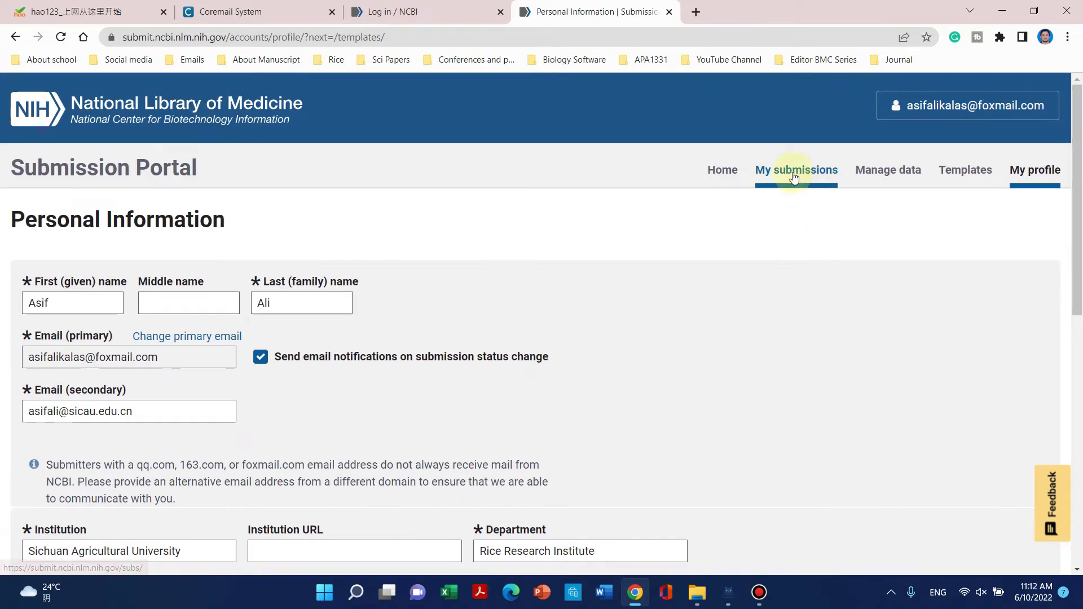
{"action": "left_click", "coordinate": [792, 171]}
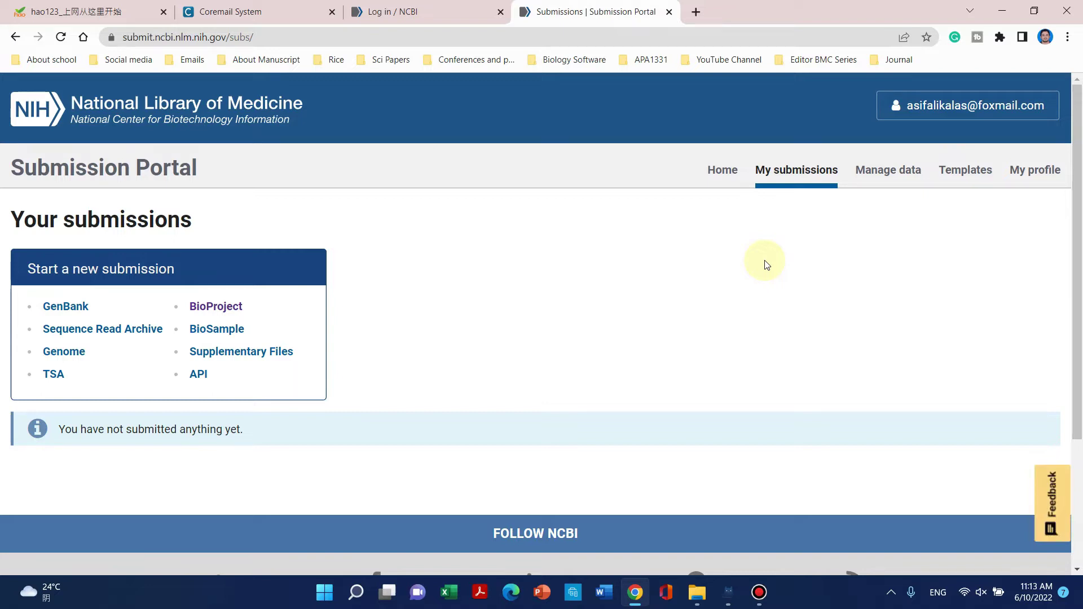
Start a new BioProject submission and accept the prefilled Submitter details.
{"action": "left_click", "coordinate": [227, 307]}
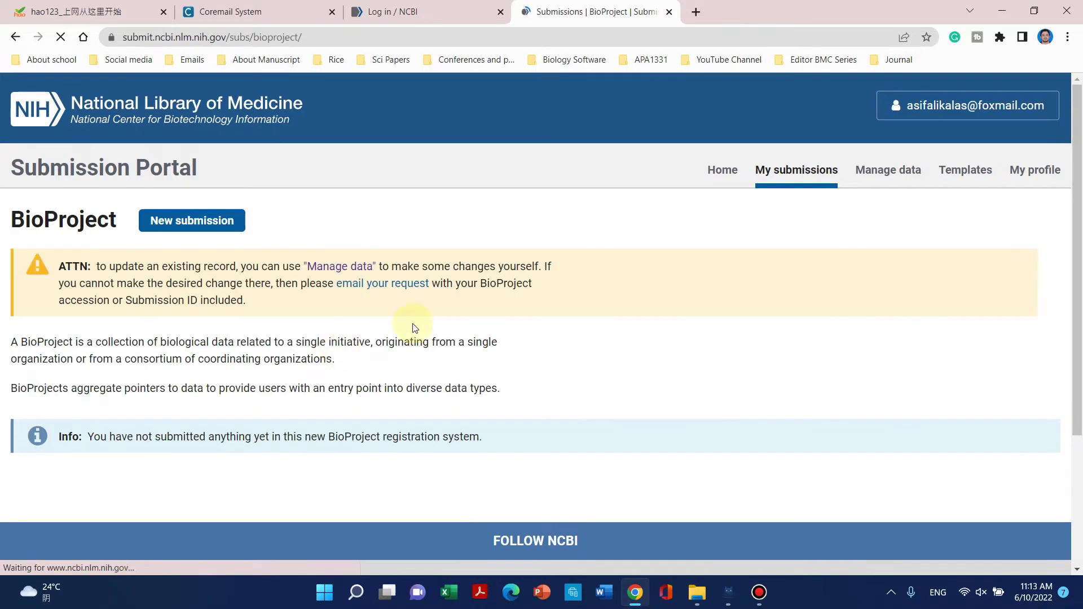
{"action": "left_click", "coordinate": [217, 220]}
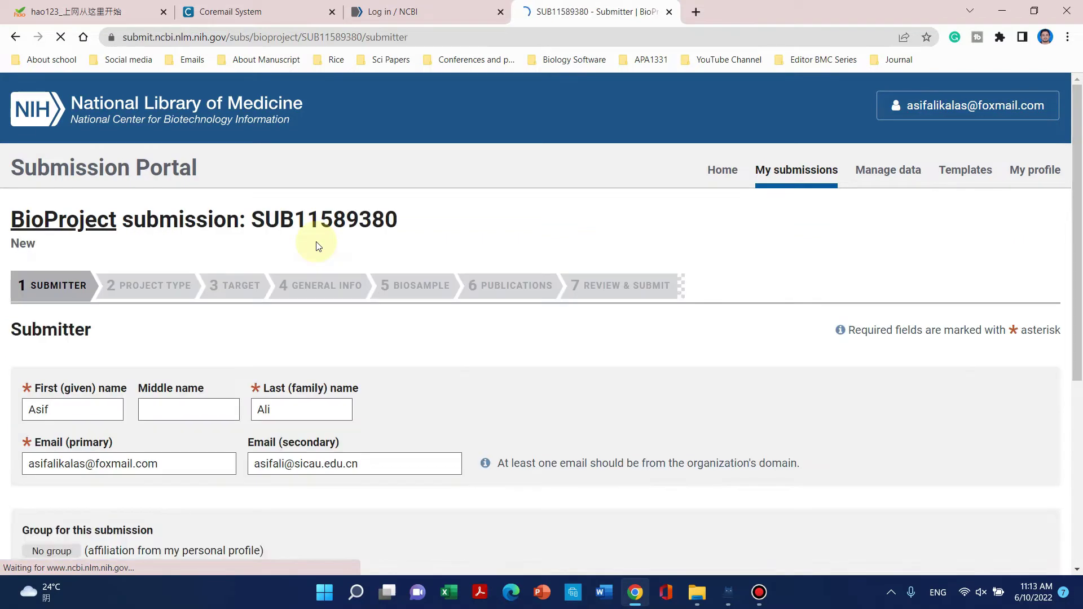
{"action": "scroll", "coordinate": [406, 483], "scroll_direction": "down", "scroll_amount": 6}
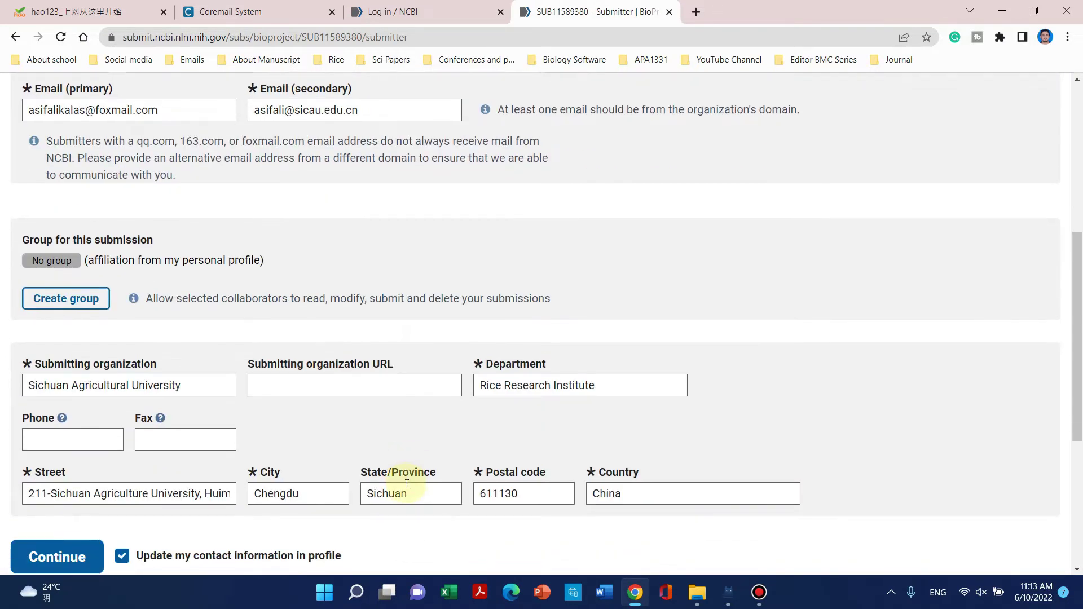
{"action": "scroll", "coordinate": [406, 484], "scroll_direction": "down", "scroll_amount": 5}
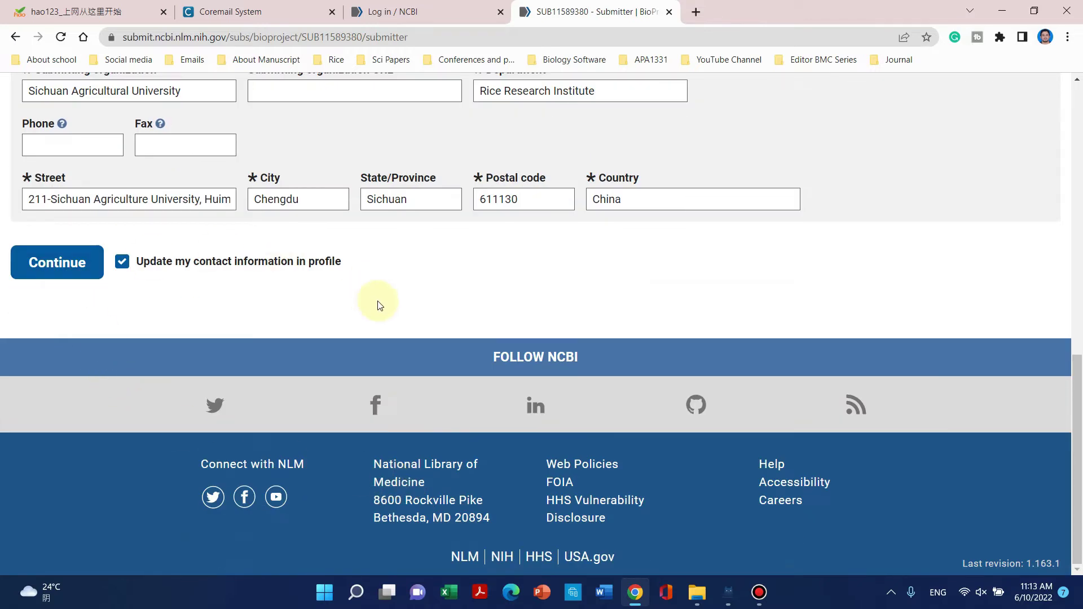
{"action": "scroll", "coordinate": [410, 285], "scroll_direction": "up", "scroll_amount": 6}
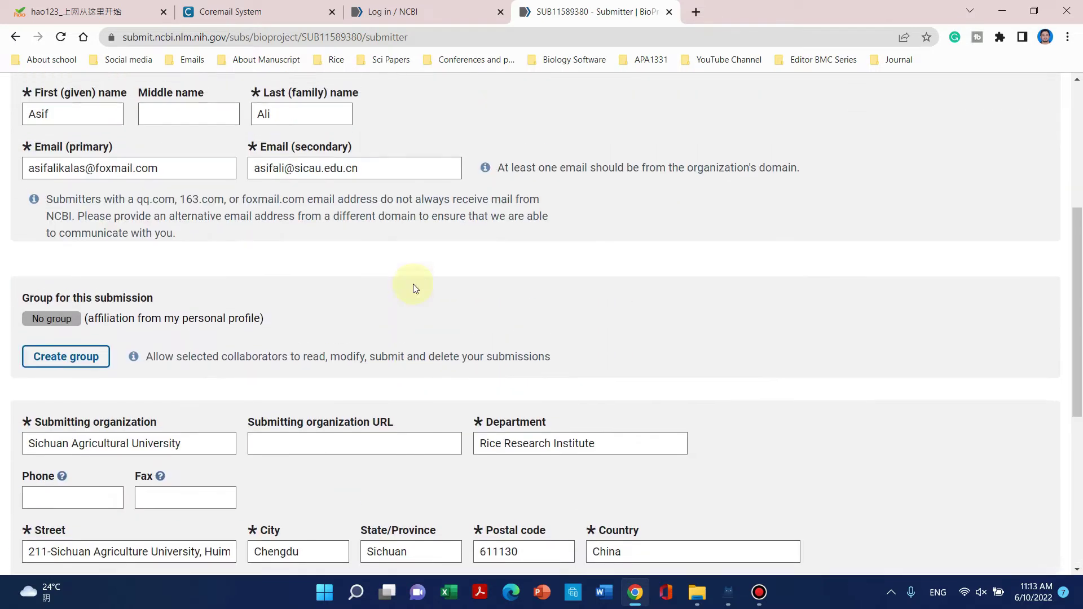
{"action": "scroll", "coordinate": [414, 285], "scroll_direction": "down", "scroll_amount": 4}
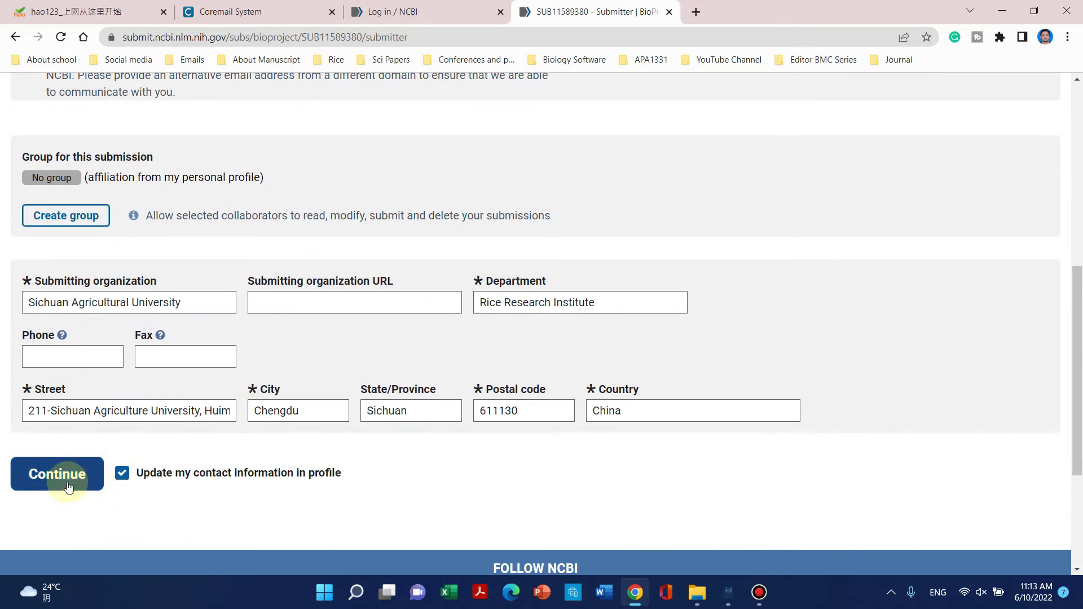
{"action": "left_click", "coordinate": [68, 486]}
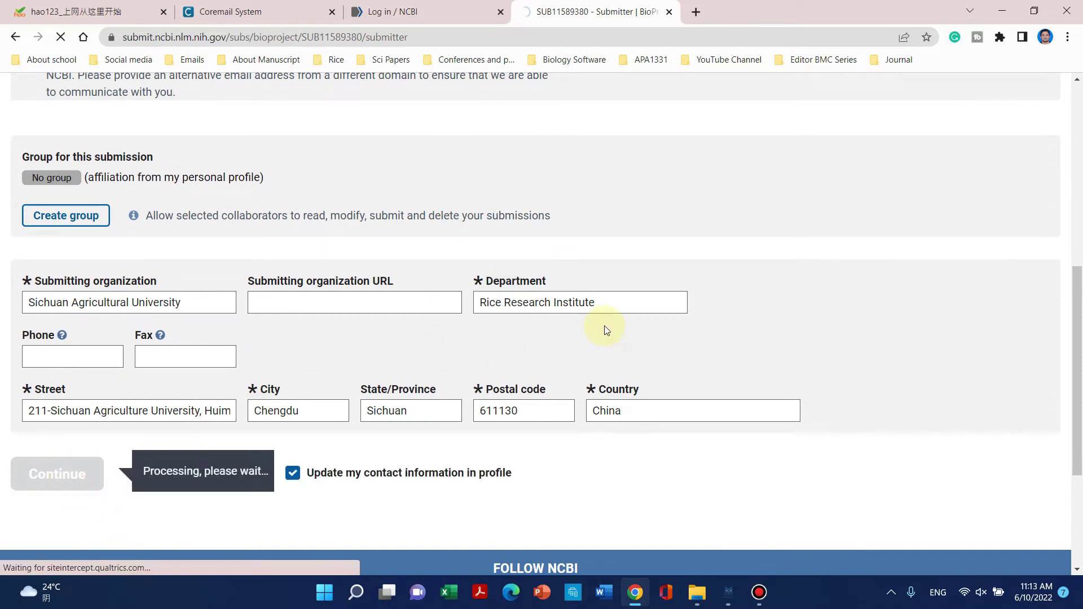
{"action": "scroll", "coordinate": [294, 339], "scroll_direction": "down", "scroll_amount": 3}
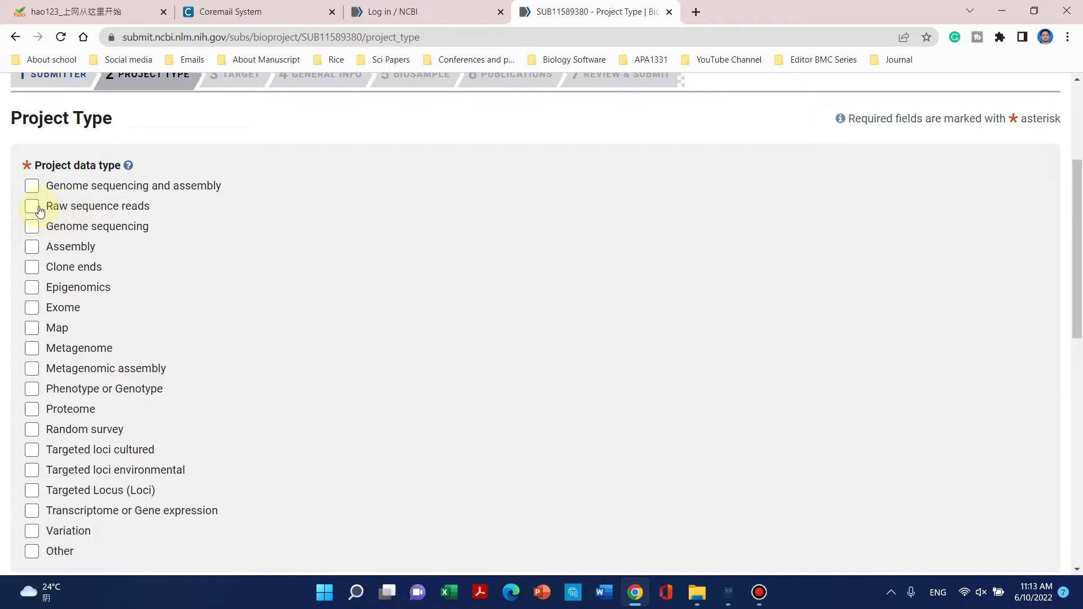
Choose Raw sequence reads, keep Monoisolate as the sample scope, and continue to Target.
{"action": "scroll", "coordinate": [35, 237], "scroll_direction": "down", "scroll_amount": 1}
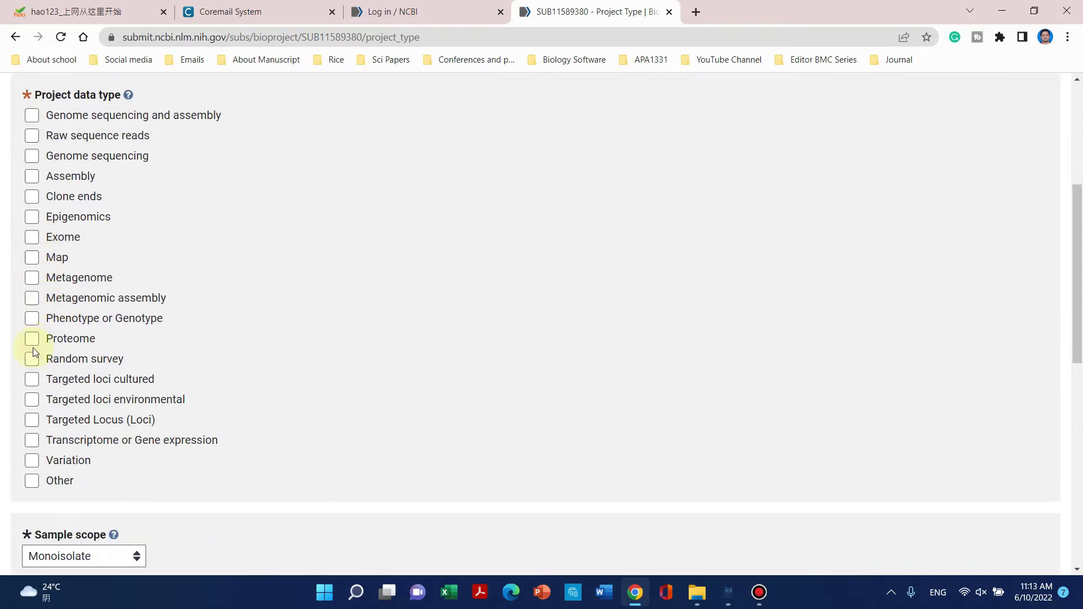
{"action": "scroll", "coordinate": [33, 344], "scroll_direction": "down", "scroll_amount": 2}
{"action": "scroll", "coordinate": [30, 366], "scroll_direction": "down", "scroll_amount": 3}
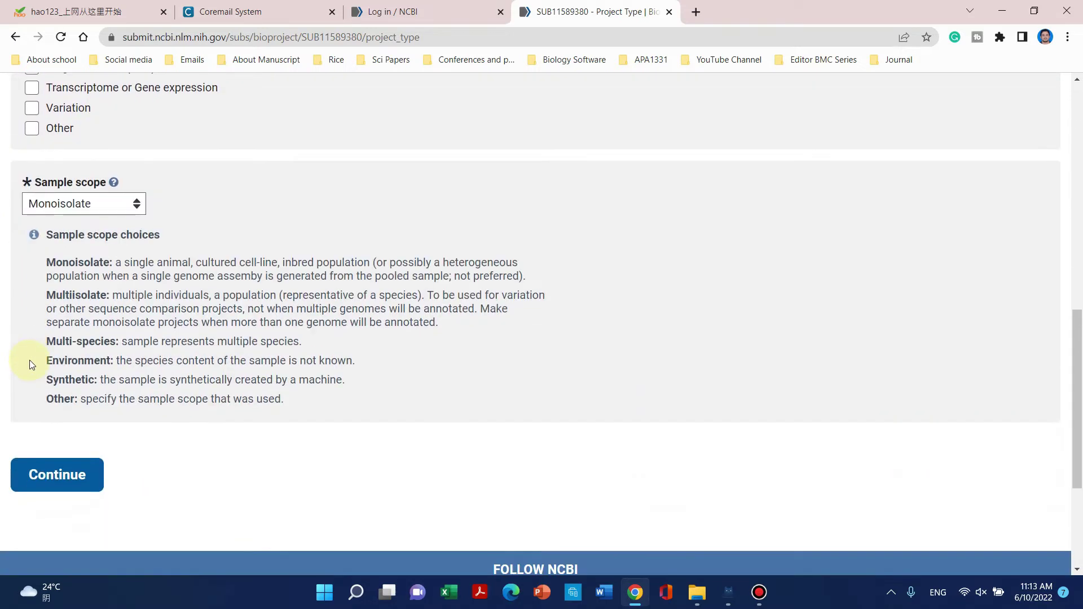
{"action": "left_click", "coordinate": [135, 206]}
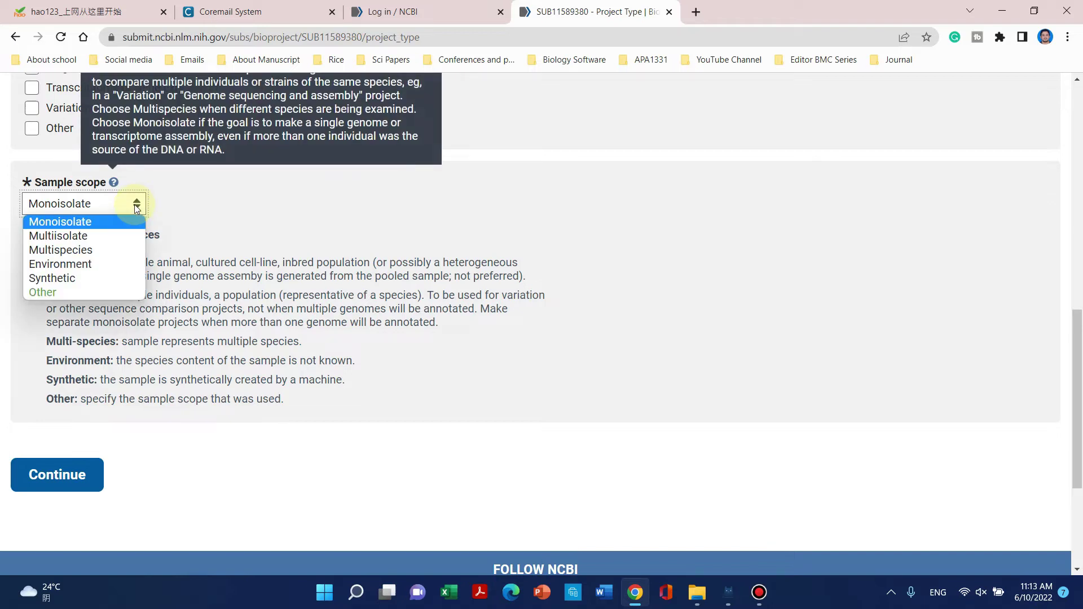
{"action": "left_click", "coordinate": [283, 206]}
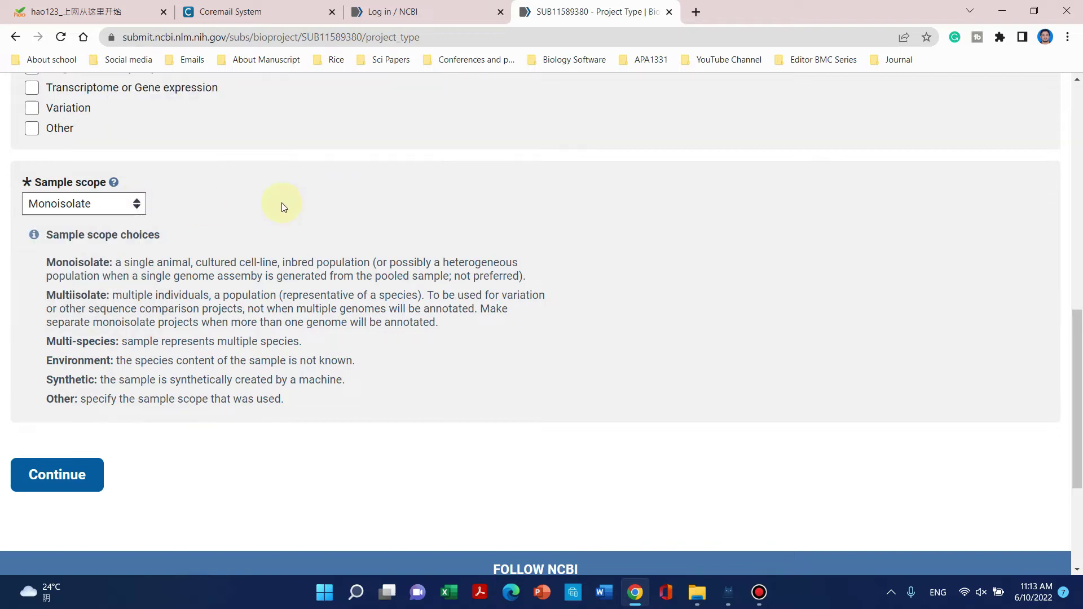
{"action": "scroll", "coordinate": [278, 201], "scroll_direction": "up", "scroll_amount": 6}
{"action": "scroll", "coordinate": [259, 200], "scroll_direction": "up", "scroll_amount": 1}
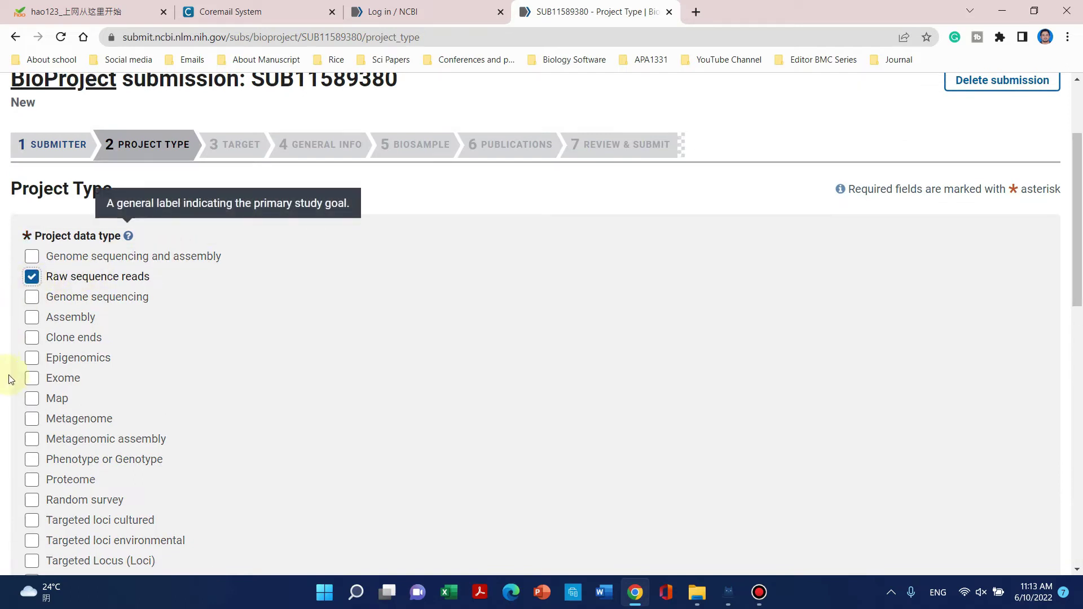
{"action": "scroll", "coordinate": [175, 327], "scroll_direction": "down", "scroll_amount": 10}
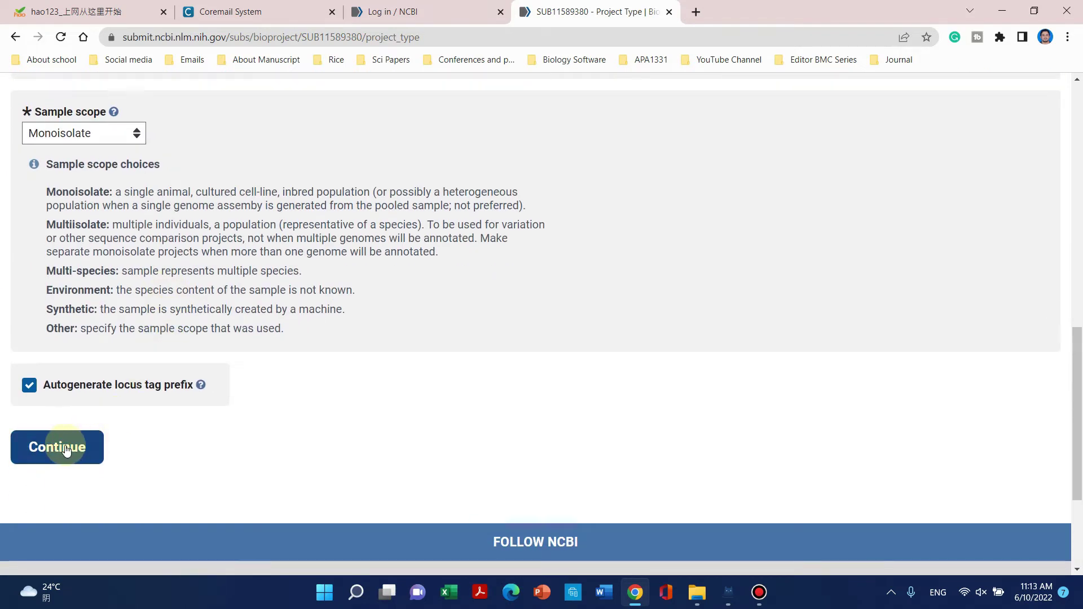
{"action": "left_click", "coordinate": [66, 450]}
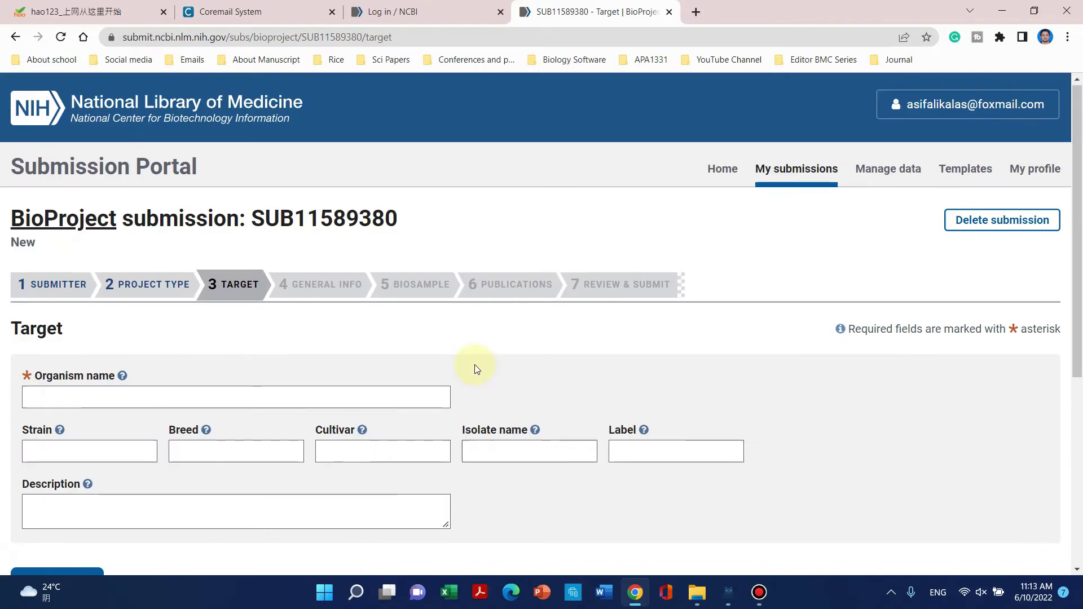
Enter 'Oryza sativa' as the organism name, picking it from the autocomplete list.
{"action": "scroll", "coordinate": [474, 365], "scroll_direction": "down", "scroll_amount": 3}
{"action": "left_click", "coordinate": [287, 260]}
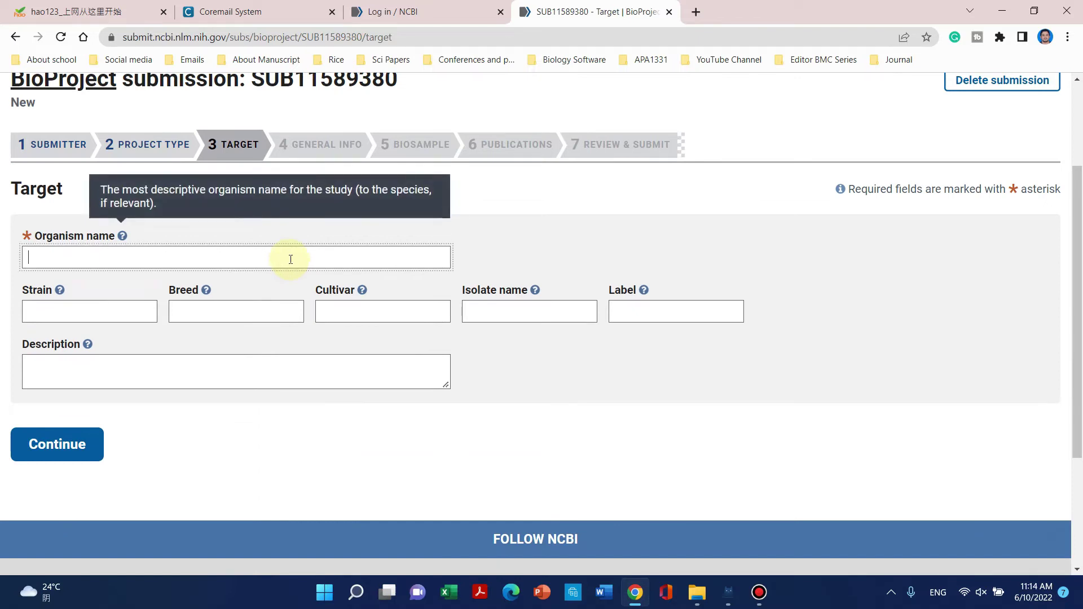
{"action": "type", "text": "Ory"}
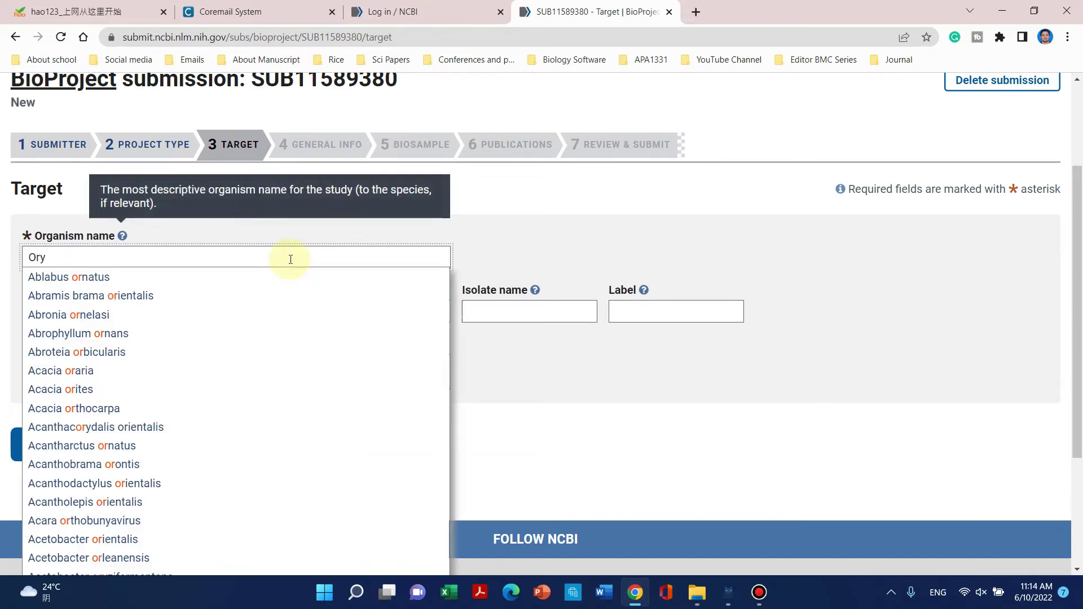
{"action": "type", "text": "za"}
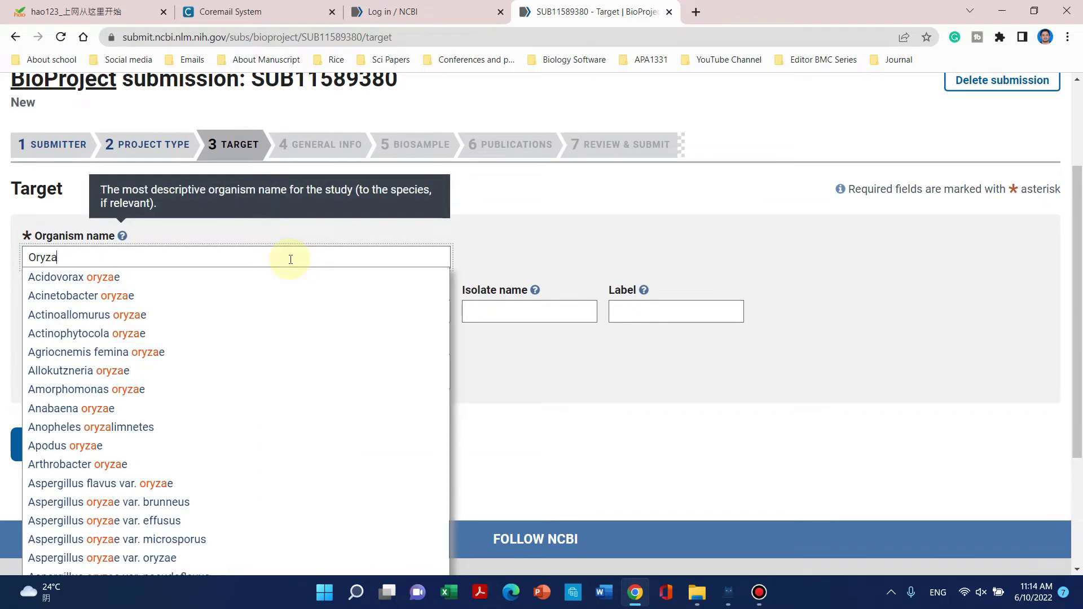
{"action": "type", "text": " sativa"}
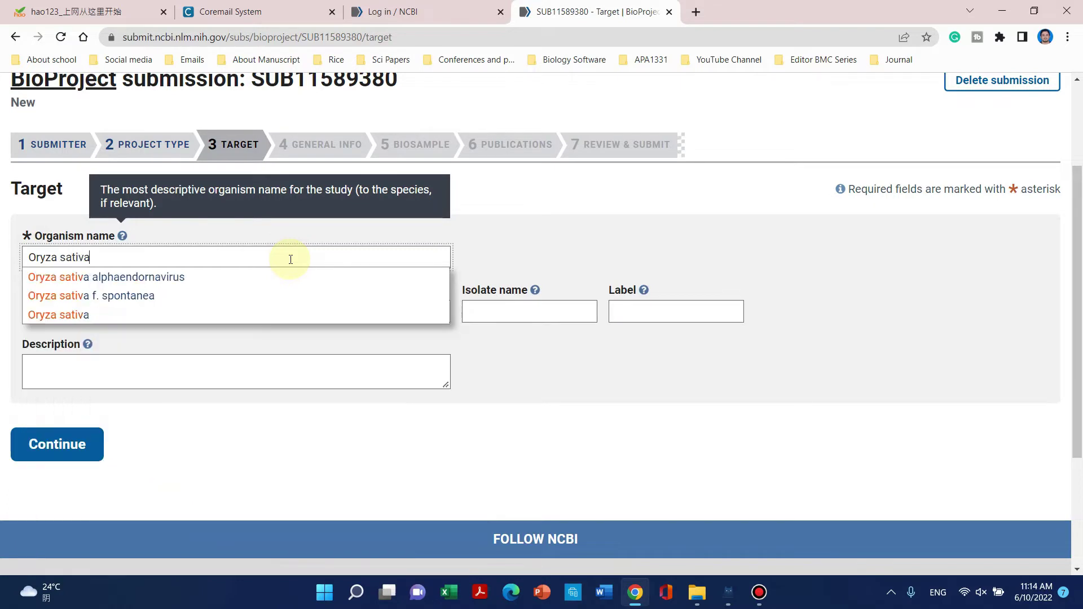
{"action": "left_click", "coordinate": [158, 317]}
{"action": "left_click", "coordinate": [76, 318]}
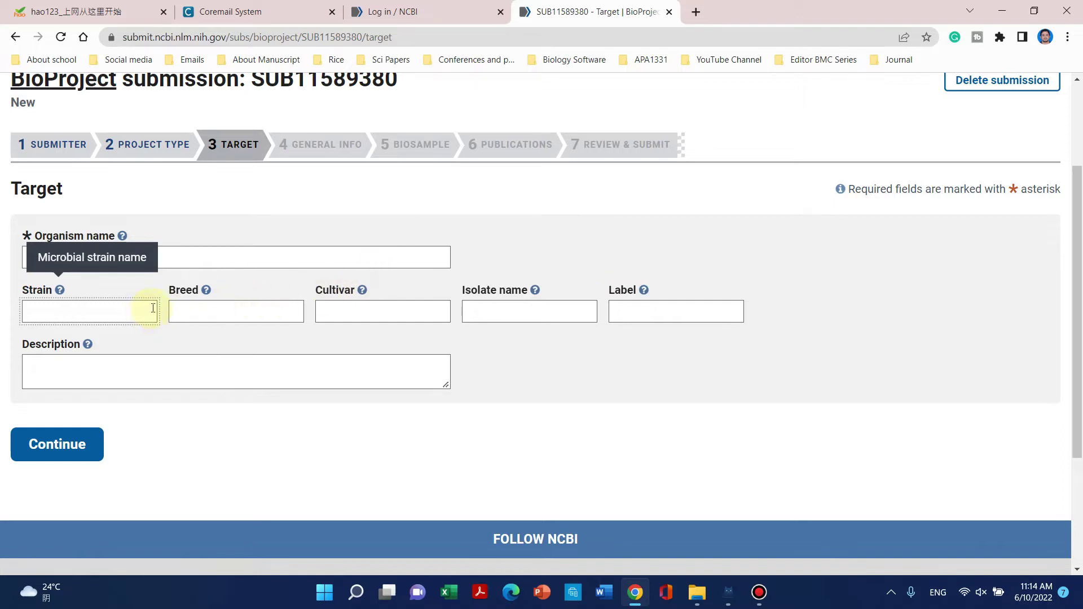
{"action": "left_click", "coordinate": [162, 368]}
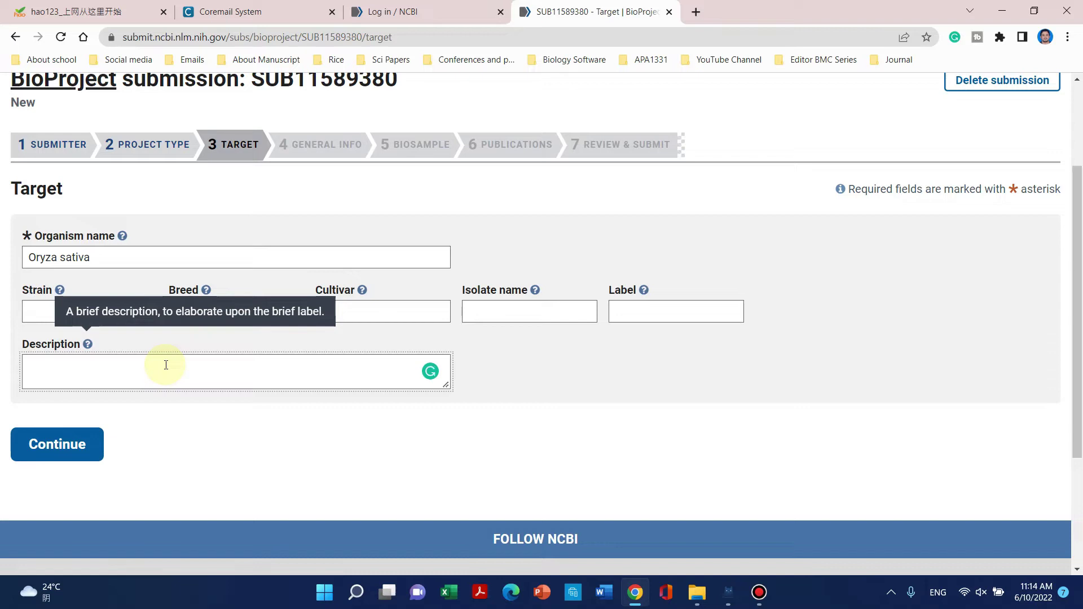
Type the description 'This bioproject contains 6 samples of RNA-seq data (3 from Wild type, 3 from apical panicle abortion1331)'.
{"action": "type", "text": "This"}
{"action": "key", "text": "BackSpace"}
{"action": "key", "text": "BackSpace"}
{"action": "type", "text": "This bio[prog"}
{"action": "key", "text": "BackSpace"}
{"action": "type", "text": "gene"}
{"action": "key", "text": "BackSpace"}
{"action": "key", "text": "BackSpace"}
{"action": "key", "text": "BackSpace"}
{"action": "type", "text": "ject contains"}
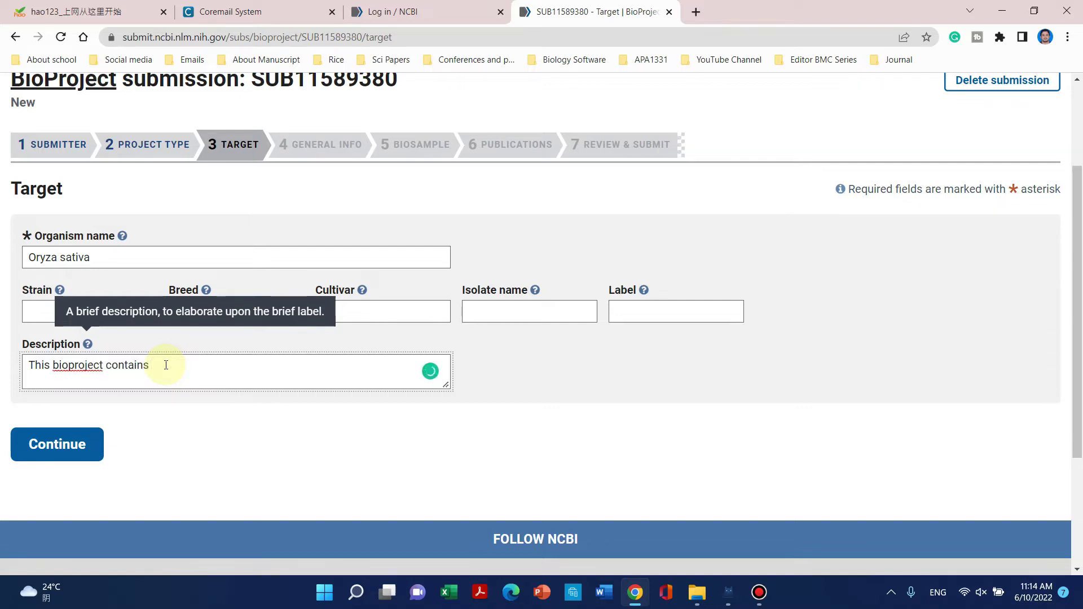
{"action": "type", "text": " 6 samples of"}
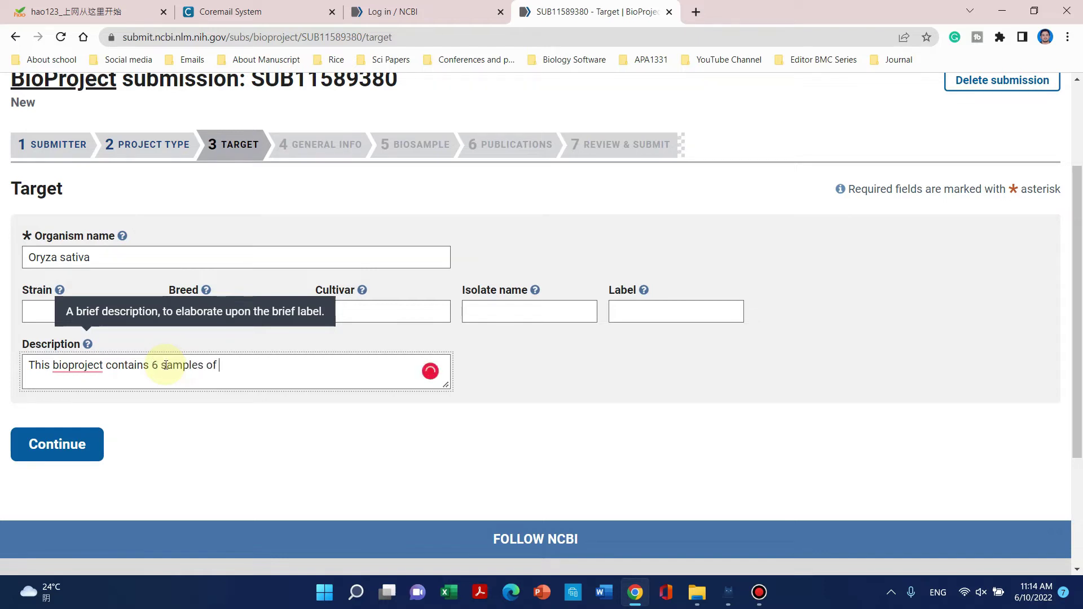
{"action": "type", "text": " RNA-s"}
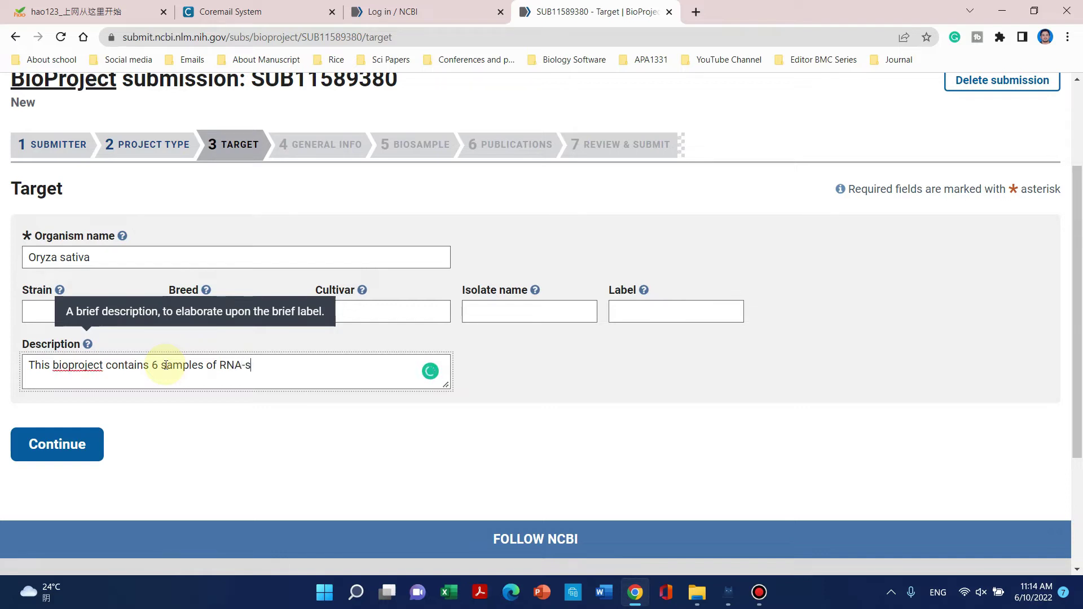
{"action": "type", "text": "eq data"}
{"action": "key", "text": "Left"}
{"action": "type", "text": "()"}
{"action": "key", "text": "Left"}
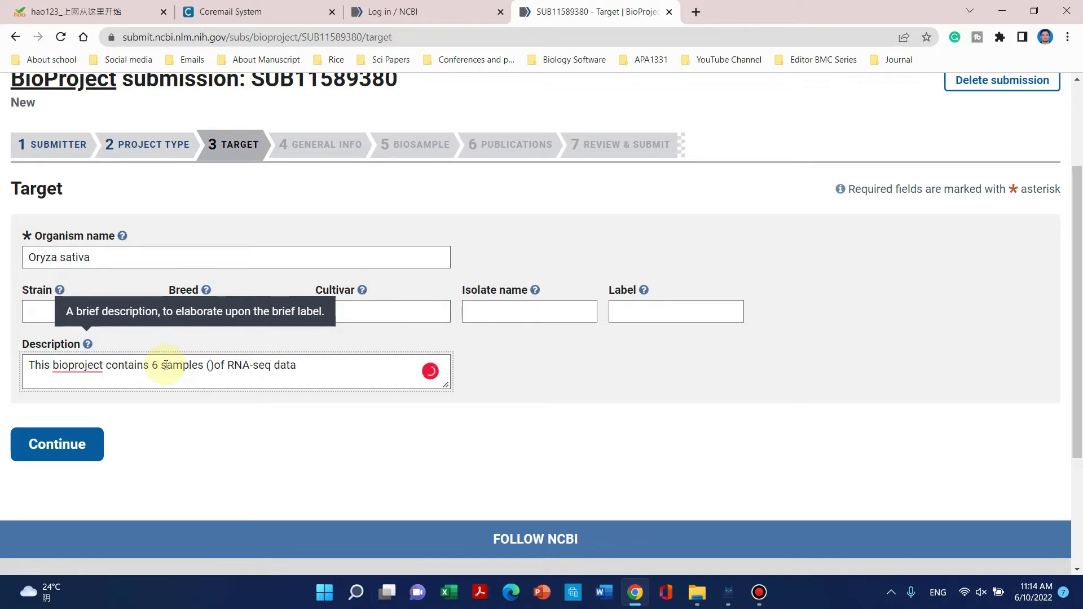
{"action": "type", "text": "#"}
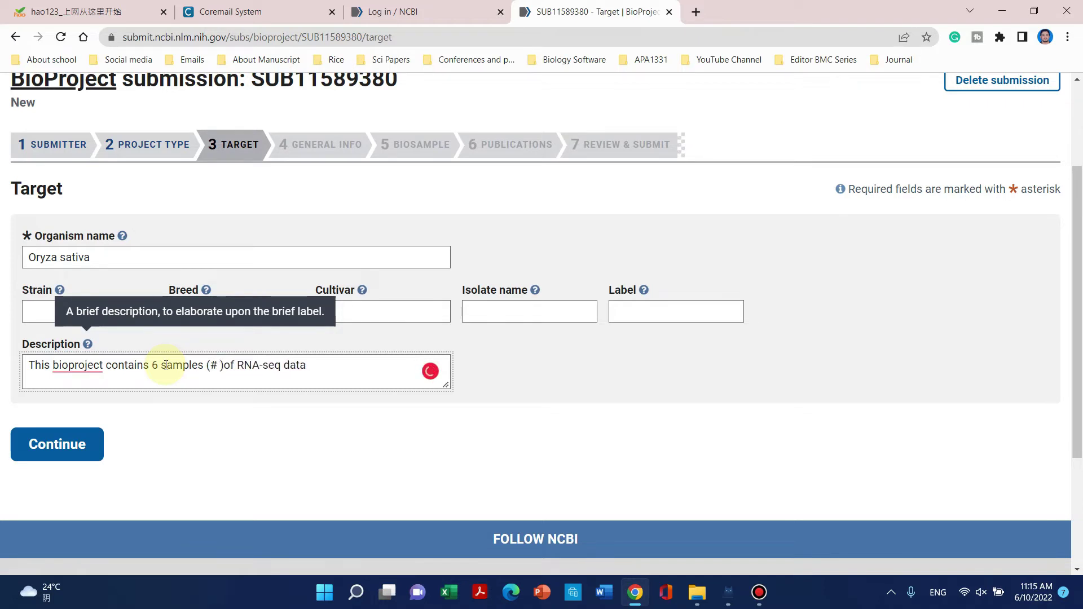
{"action": "key", "text": "BackSpace"}
{"action": "key", "text": "BackSpace"}
{"action": "type", "text": "3 from "}
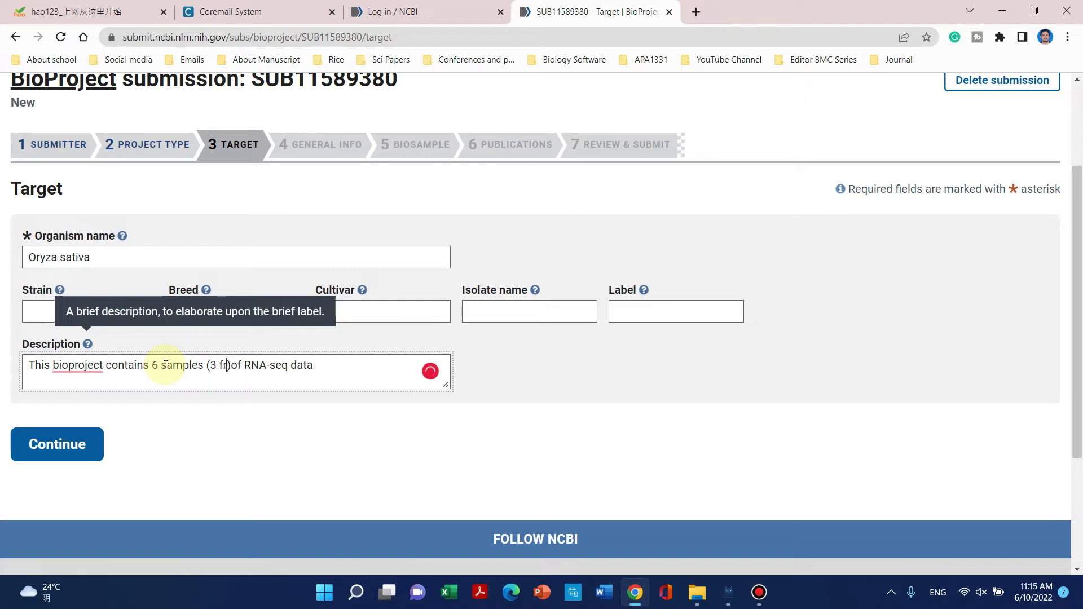
{"action": "type", "text": "W"}
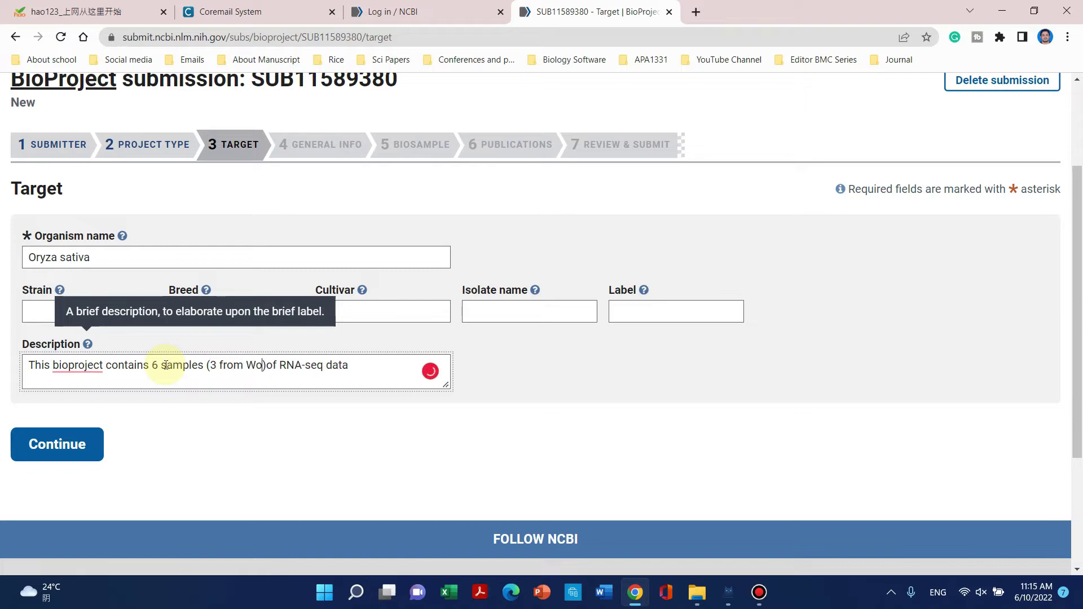
{"action": "type", "text": "ild tu"}
{"action": "key", "text": "BackSpace"}
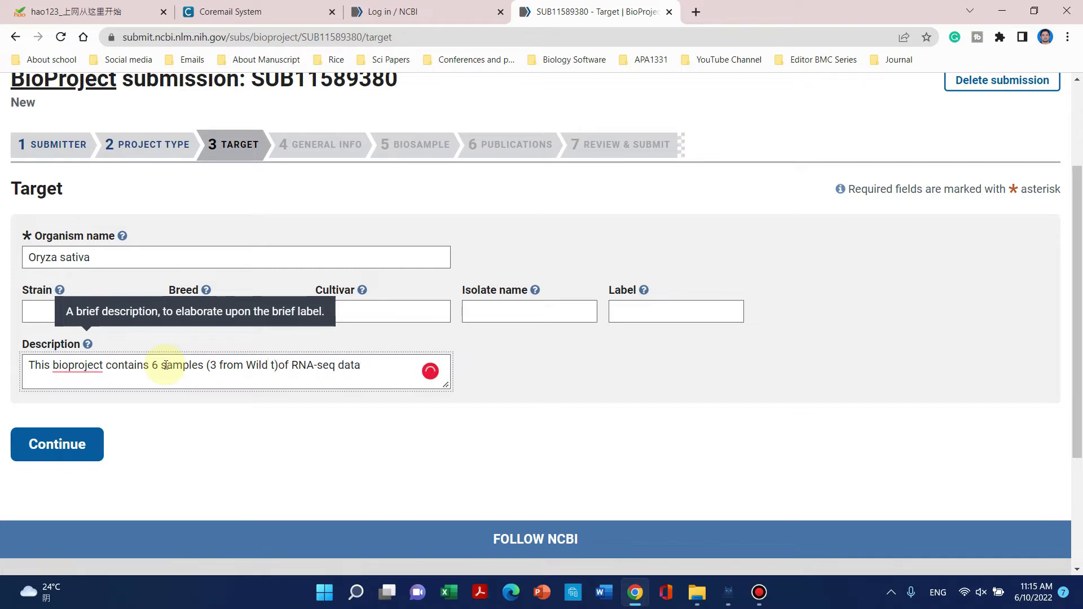
{"action": "type", "text": "ype"}
{"action": "key", "text": "BackSpace"}
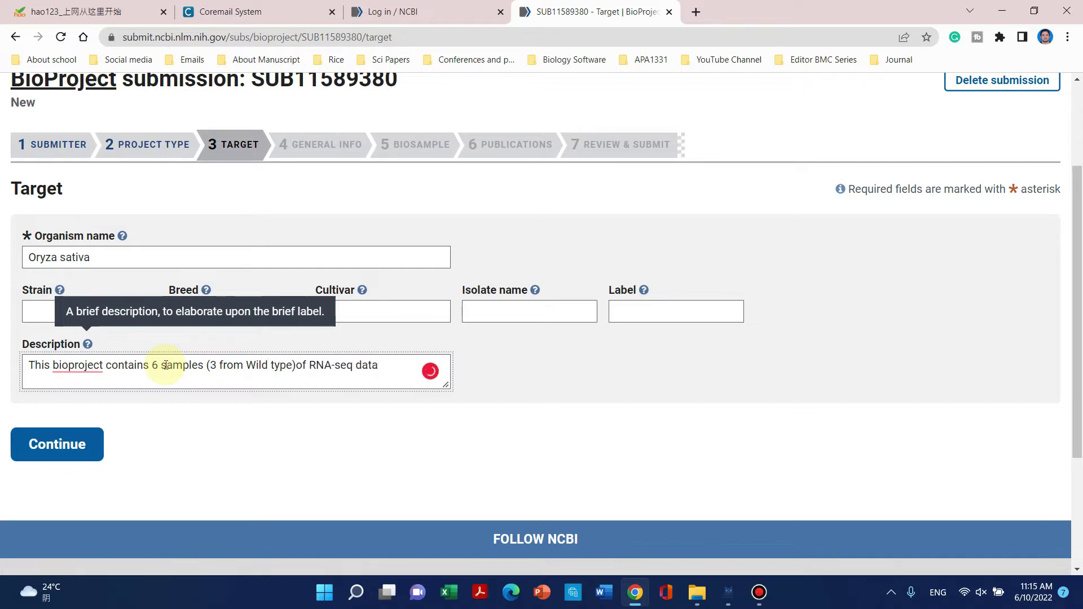
{"action": "type", "text": ", "}
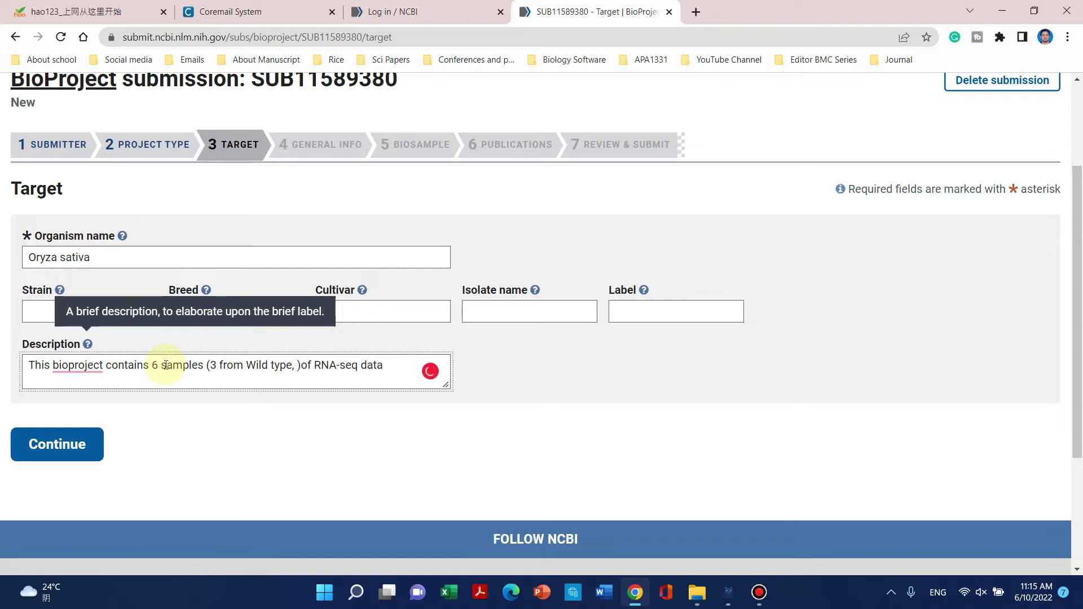
{"action": "type", "text": "3 fro"}
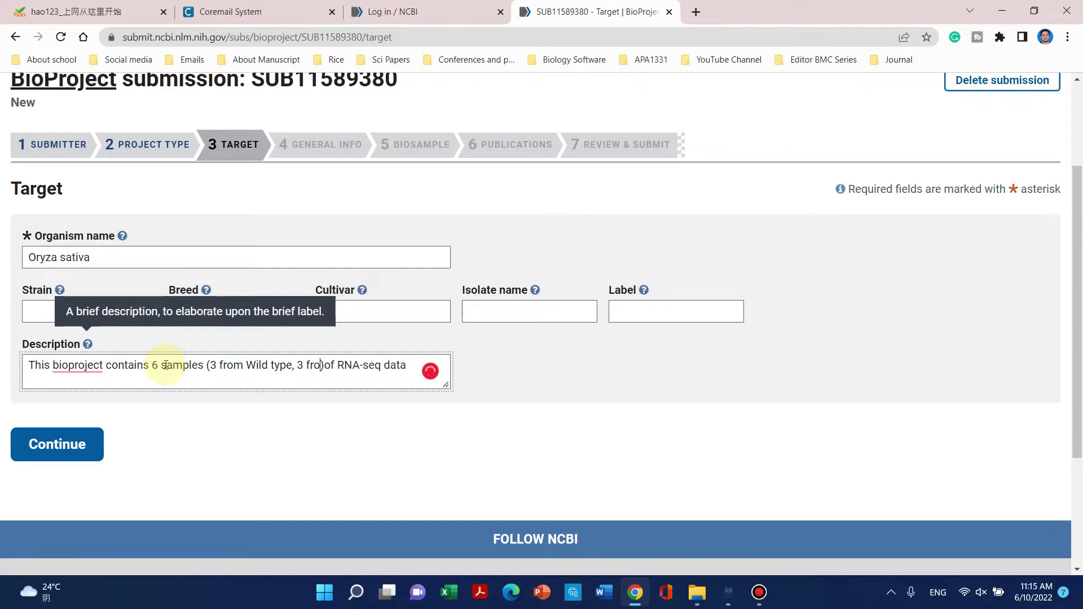
{"action": "type", "text": "m a"}
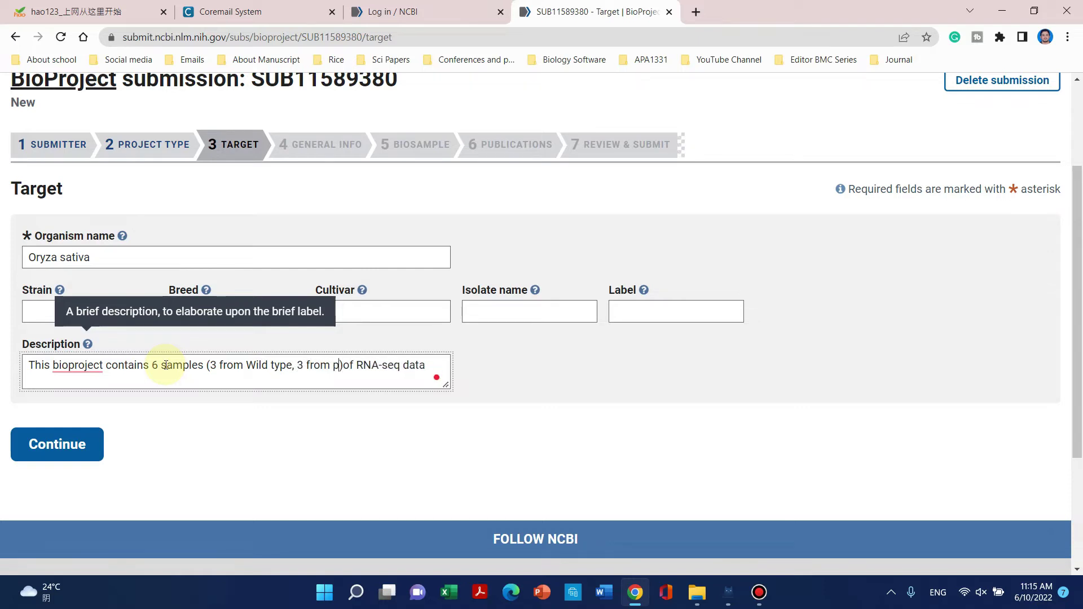
{"action": "type", "text": "pical "}
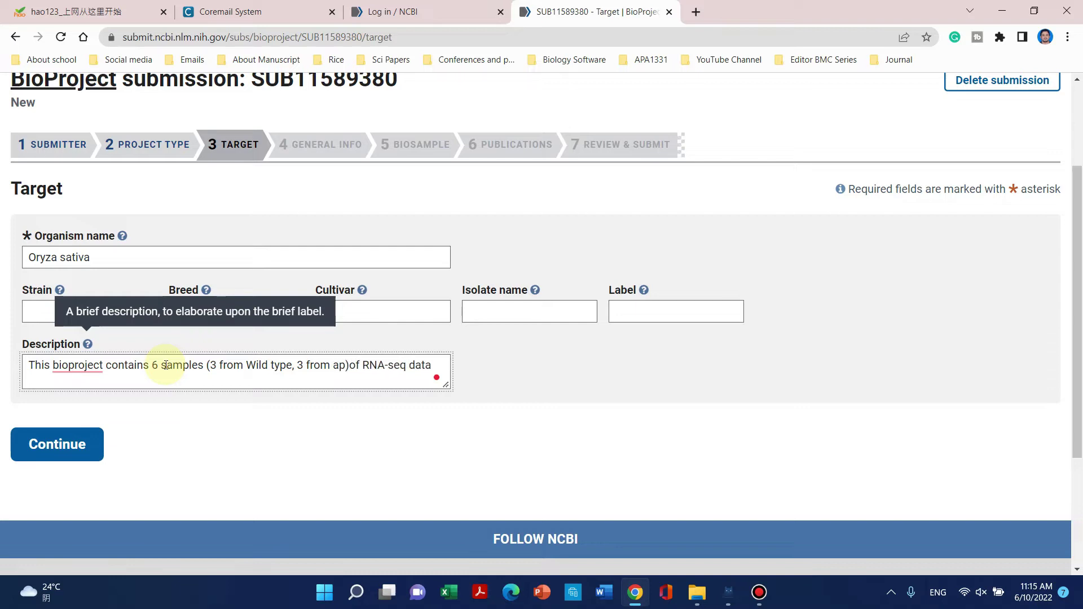
{"action": "type", "text": "panicle ab"}
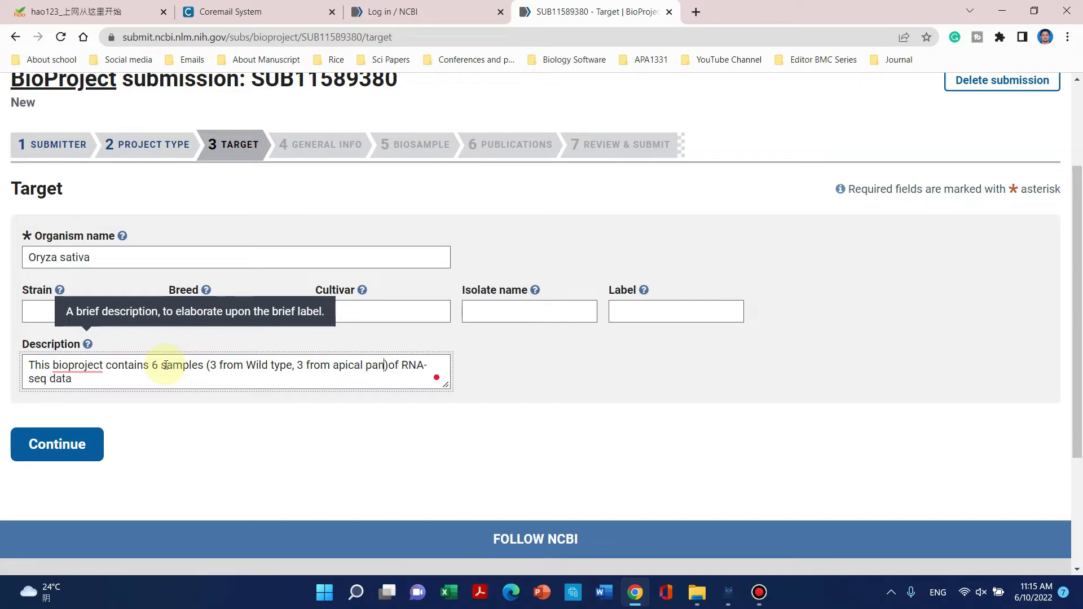
{"action": "type", "text": "o"}
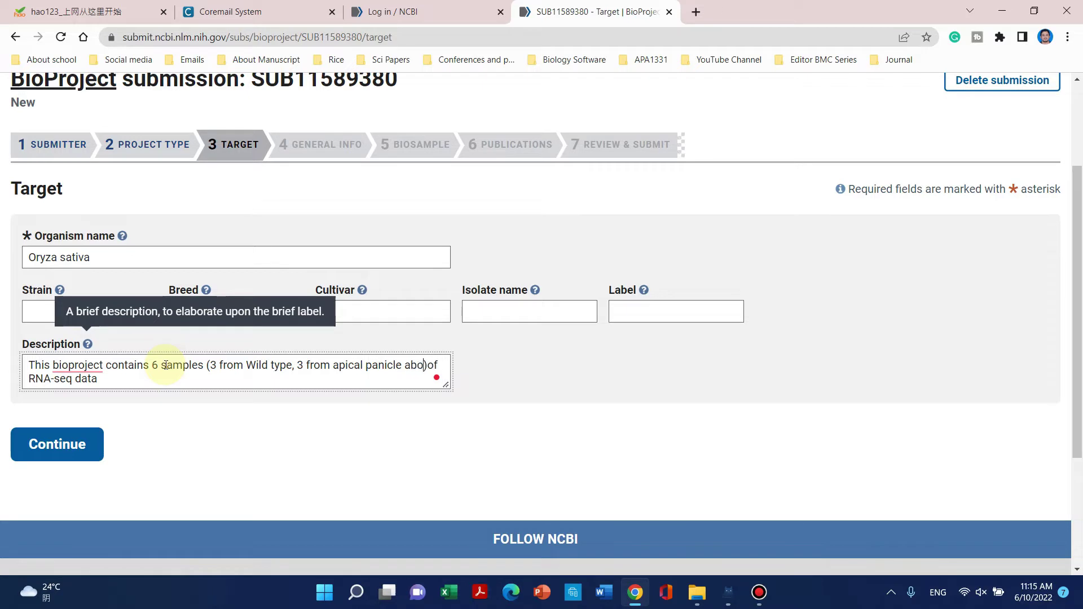
{"action": "type", "text": "rtion"}
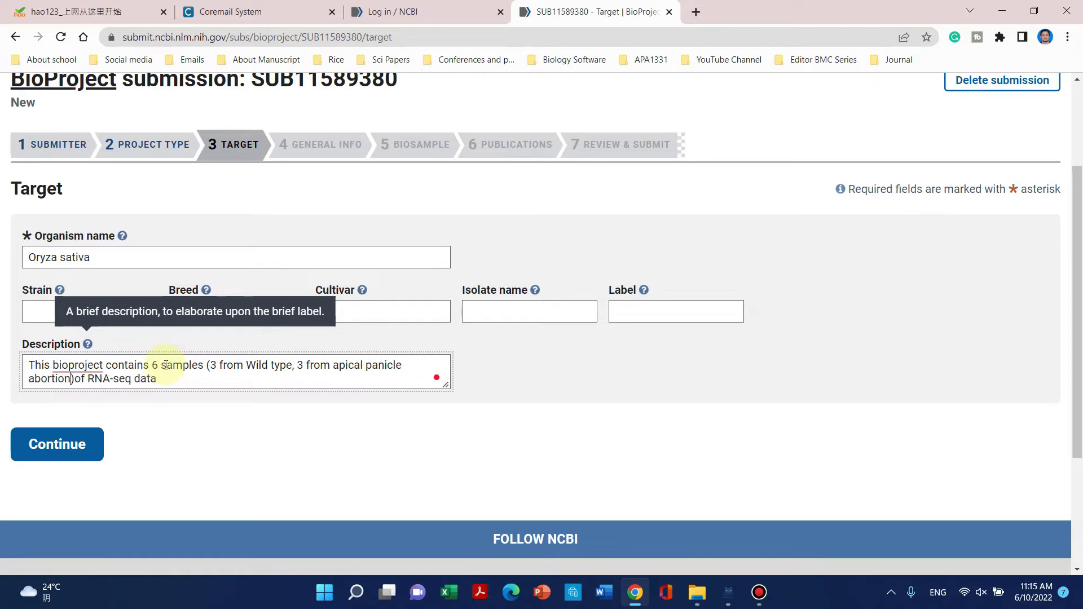
{"action": "type", "text": "1331"}
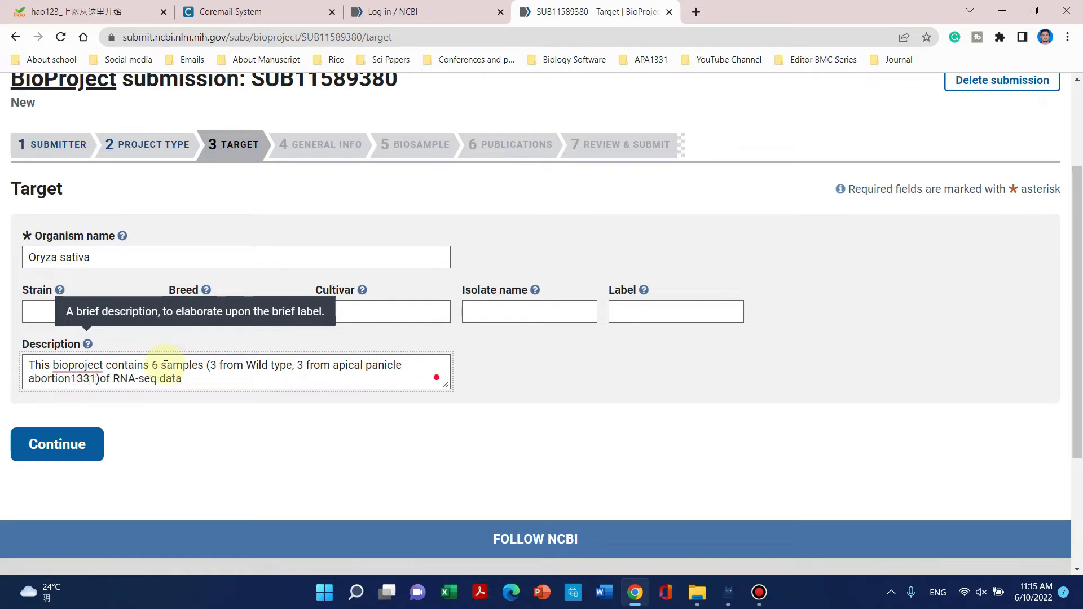
Accept Grammarly's correction of 'bioproject' to 'project' and save the Target step.
{"action": "left_click", "coordinate": [98, 381]}
{"action": "mouse_move", "coordinate": [85, 366]}
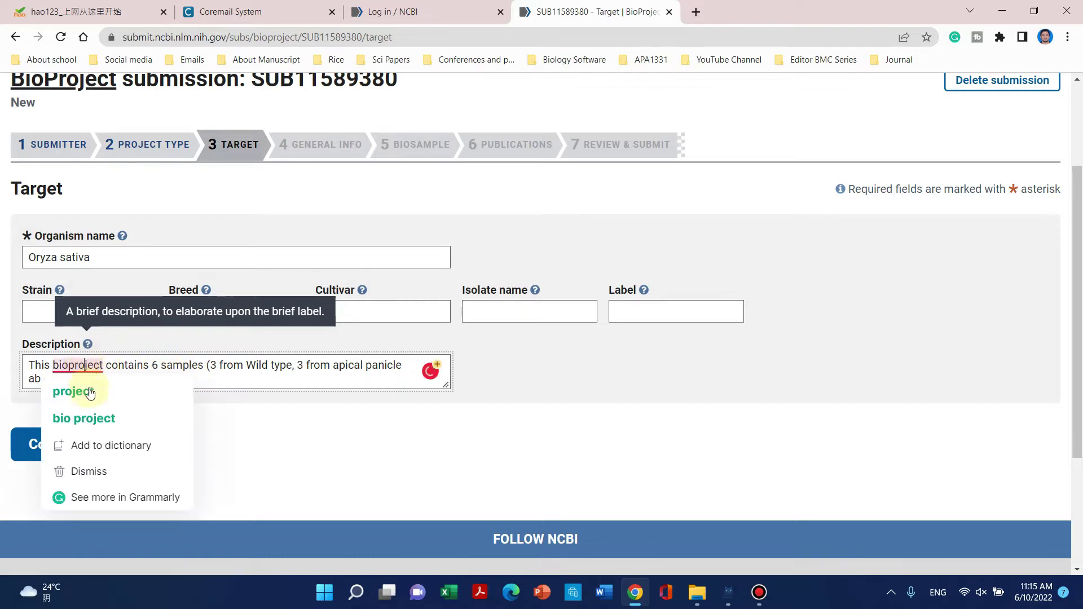
{"action": "left_click", "coordinate": [93, 392]}
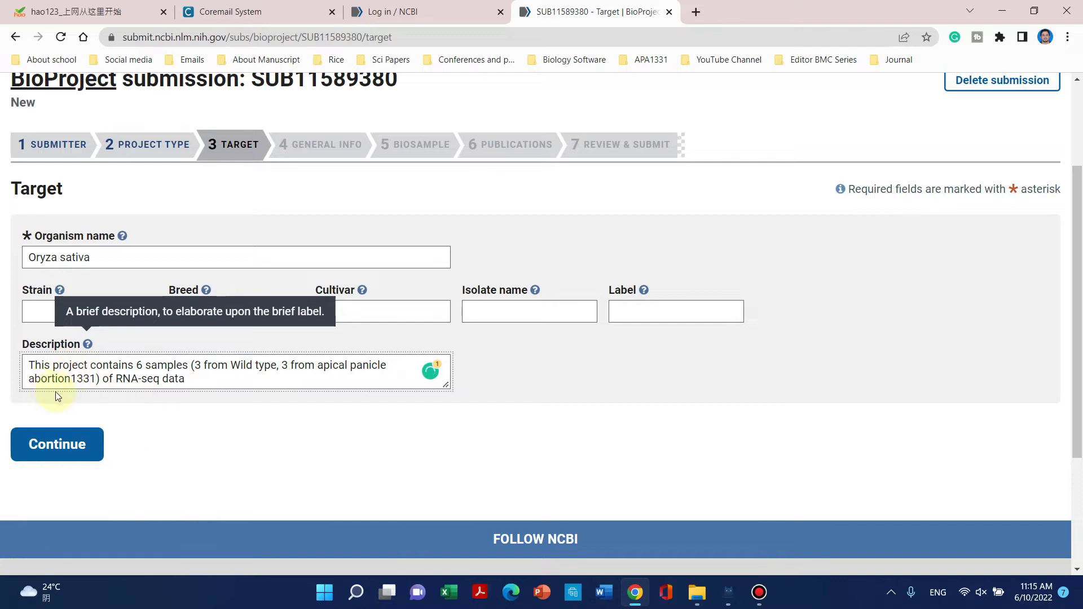
{"action": "left_click", "coordinate": [87, 447]}
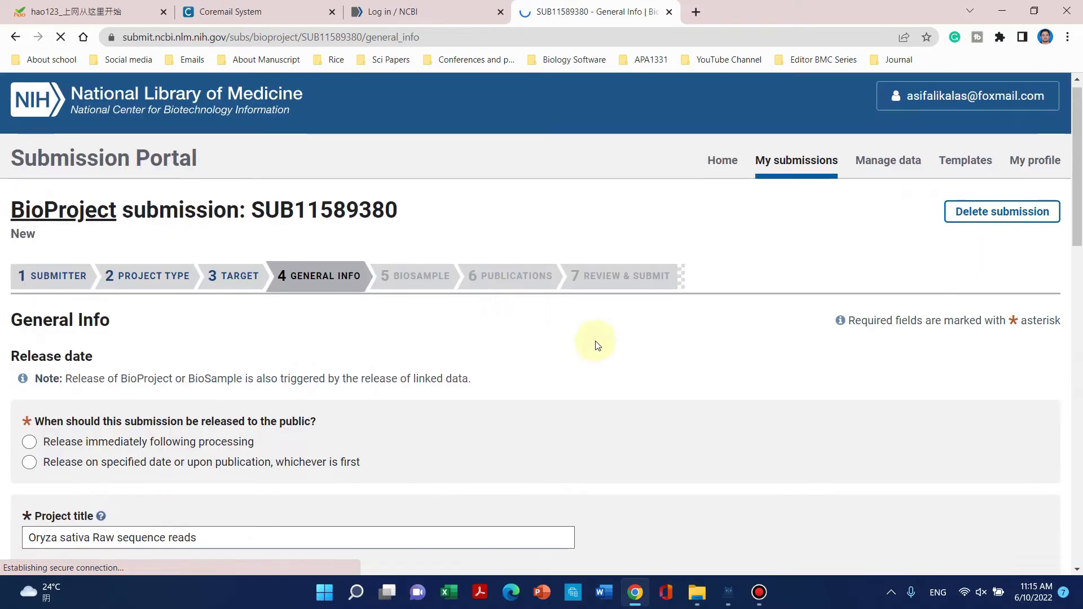
Select 'Release immediately following processing' as the release option on General Info.
{"action": "scroll", "coordinate": [597, 344], "scroll_direction": "down", "scroll_amount": 3}
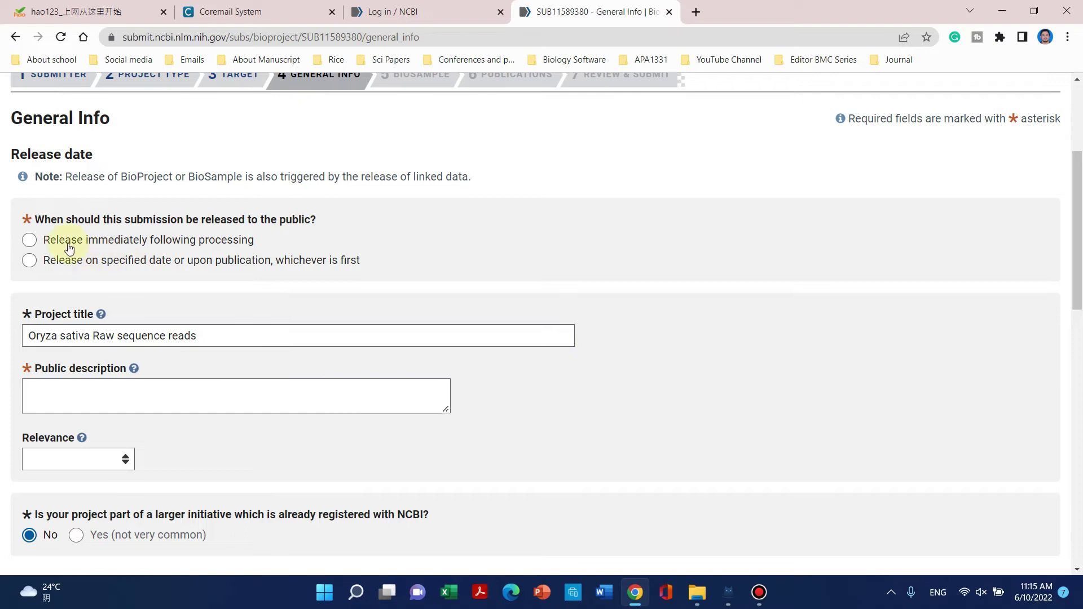
{"action": "left_click", "coordinate": [35, 242]}
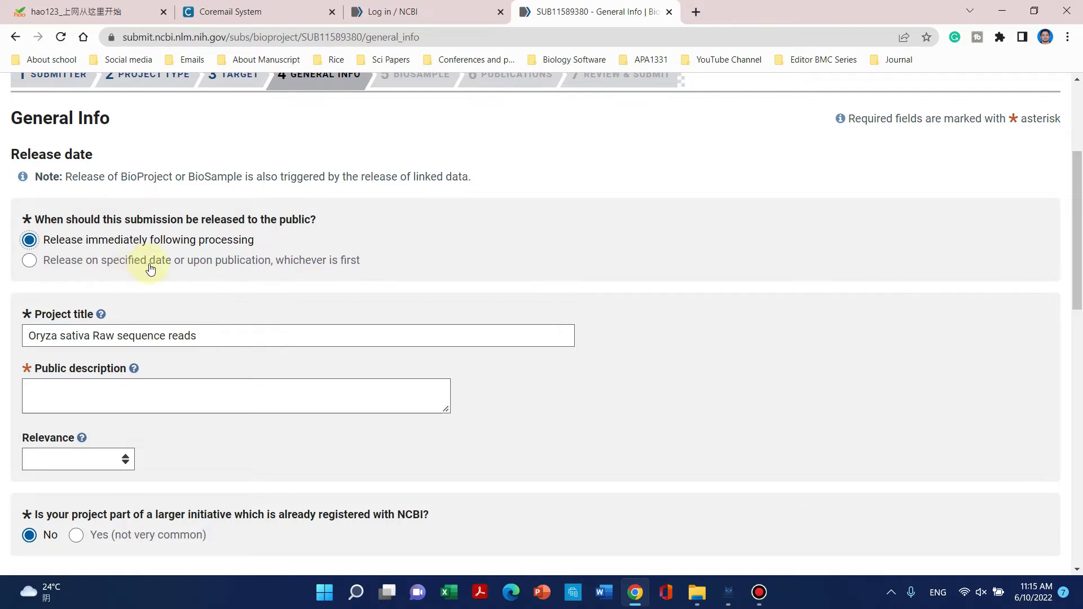
{"action": "scroll", "coordinate": [144, 326], "scroll_direction": "down", "scroll_amount": 1}
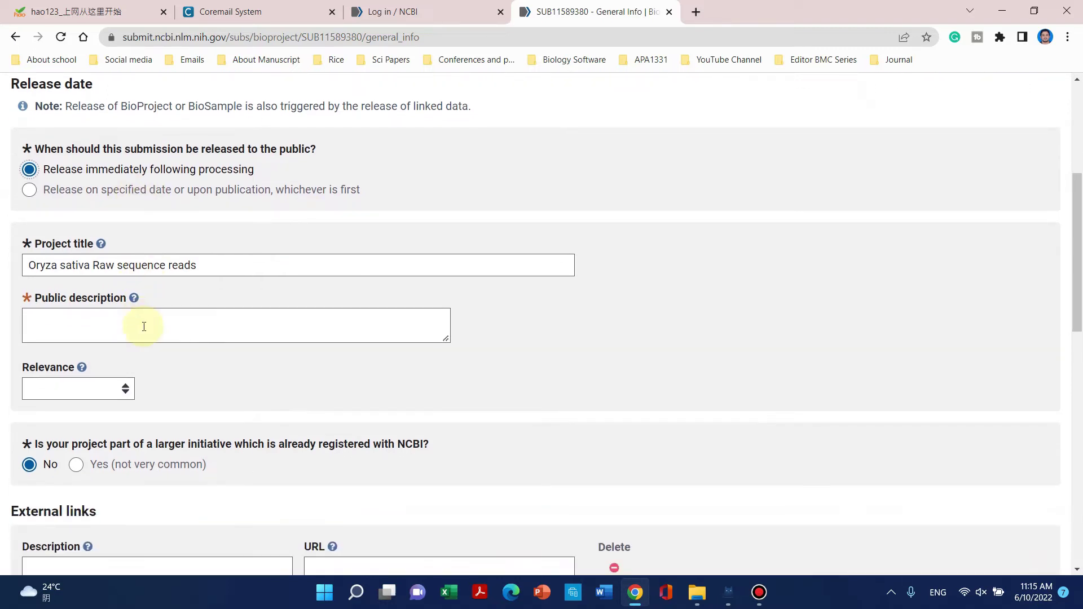
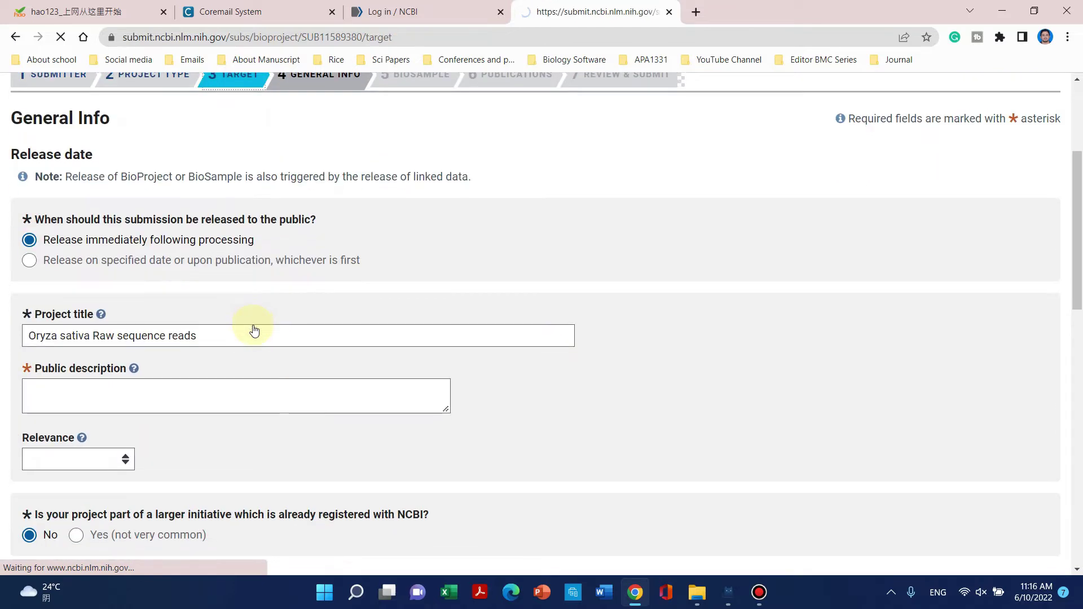
{"action": "scroll", "coordinate": [251, 343], "scroll_direction": "down", "scroll_amount": 2}
Copy the full Target step description text and return to the General Info step.
{"action": "key", "text": "shift+Home"}
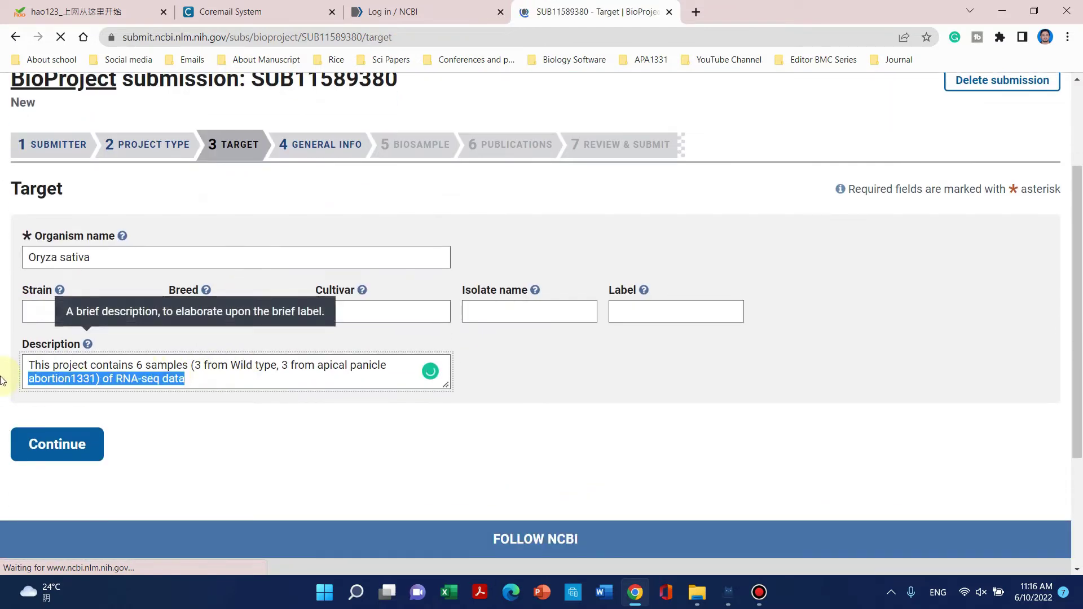
{"action": "key", "text": "shift+Up"}
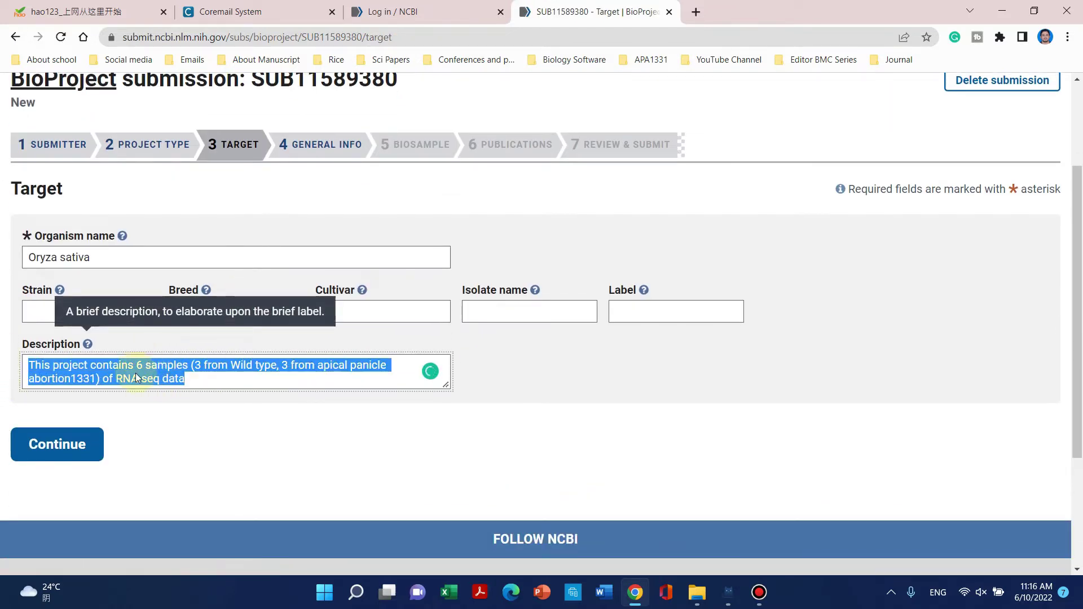
{"action": "right_click", "coordinate": [137, 374]}
{"action": "left_click", "coordinate": [219, 202]}
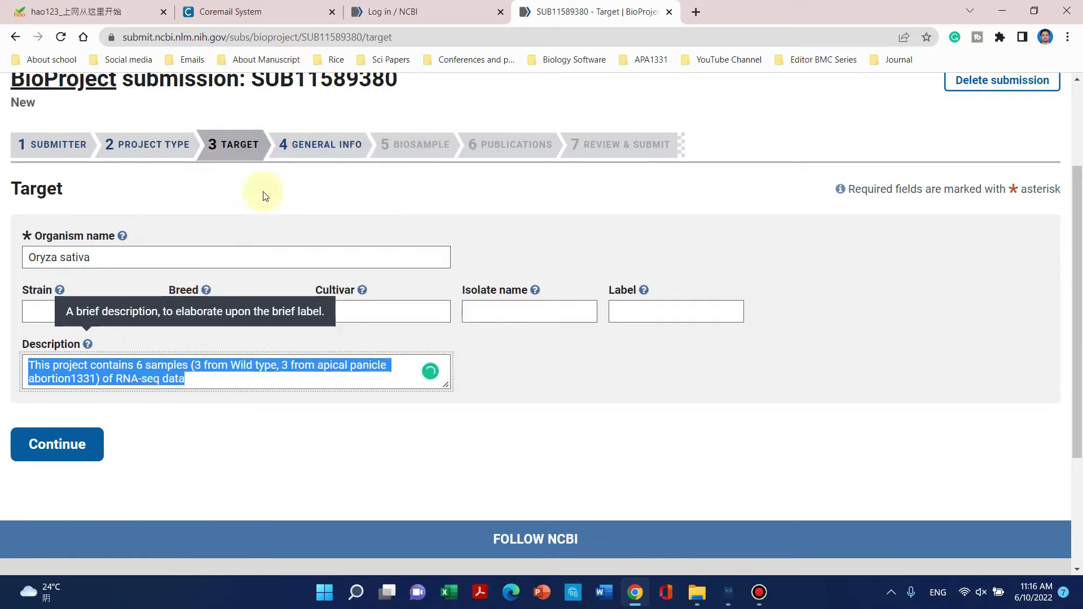
{"action": "left_click", "coordinate": [330, 144]}
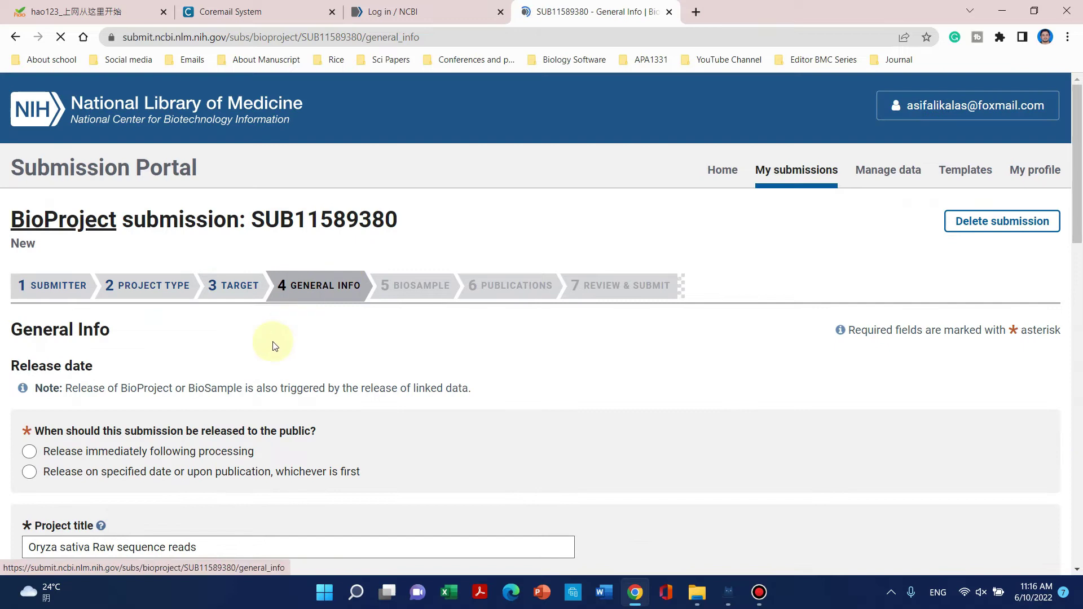
{"action": "scroll", "coordinate": [208, 382], "scroll_direction": "down", "scroll_amount": 3}
Paste the copied text into Public description and append 'from 6 cm stage of inflorescence in Rice'.
{"action": "left_click", "coordinate": [209, 383]}
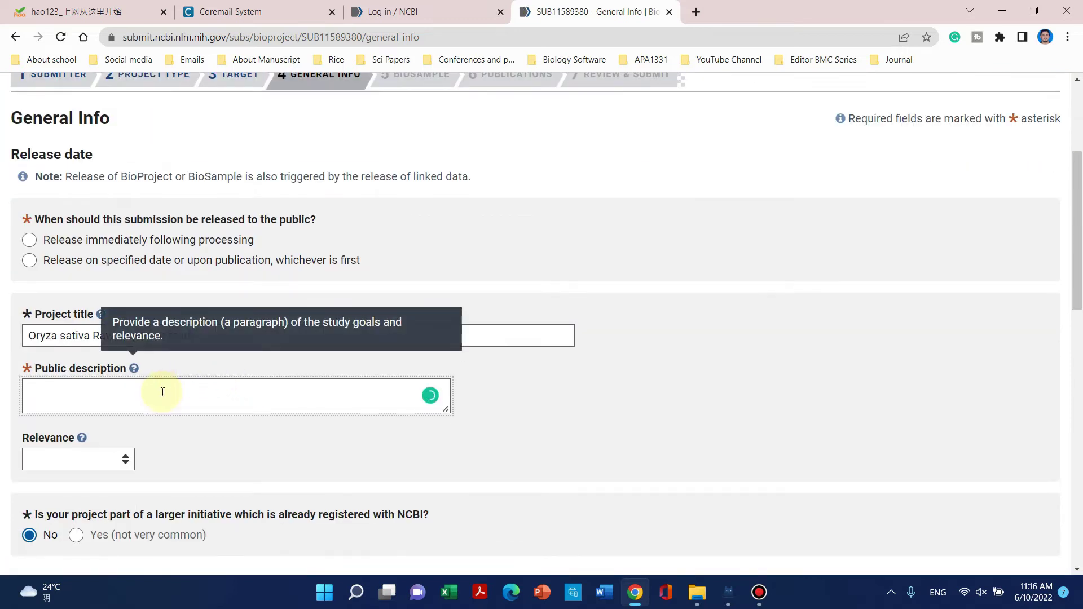
{"action": "key", "text": "ctrl+v"}
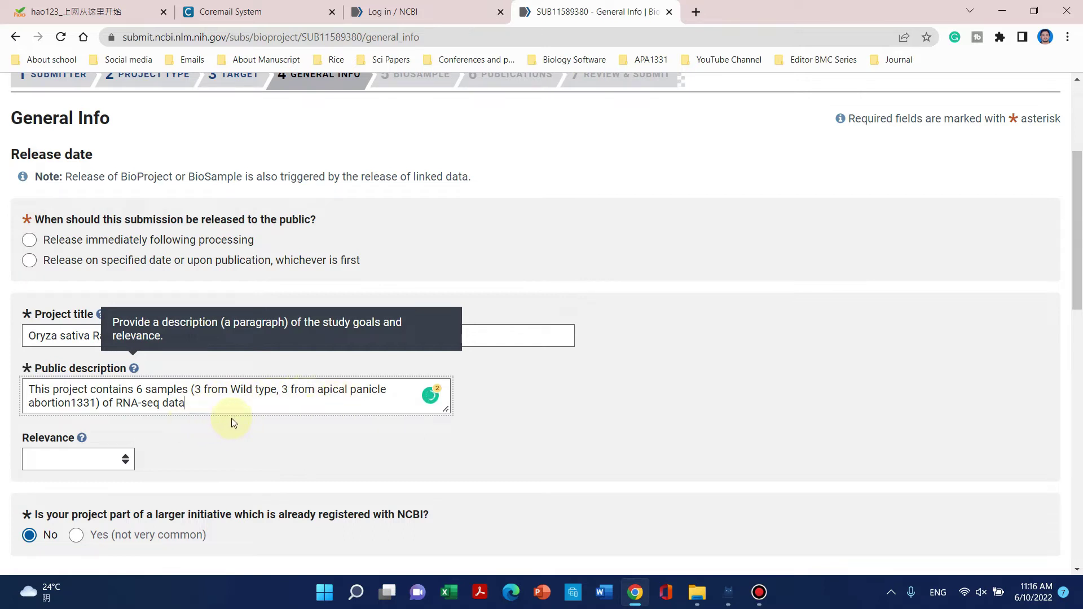
{"action": "type", "text": "from 6 cm stage of "}
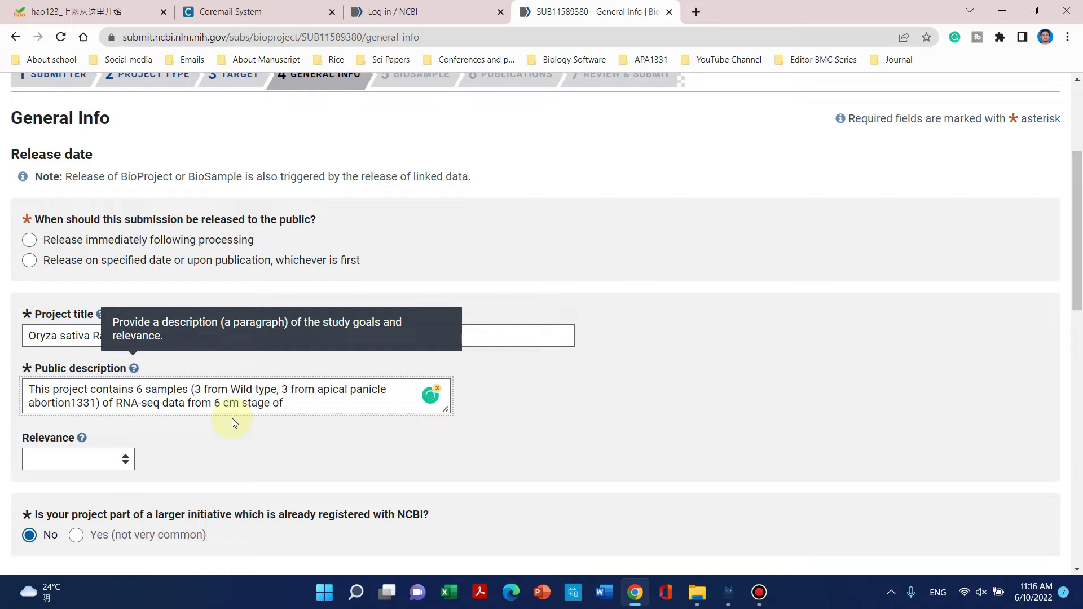
{"action": "type", "text": "infloresence in RIce"}
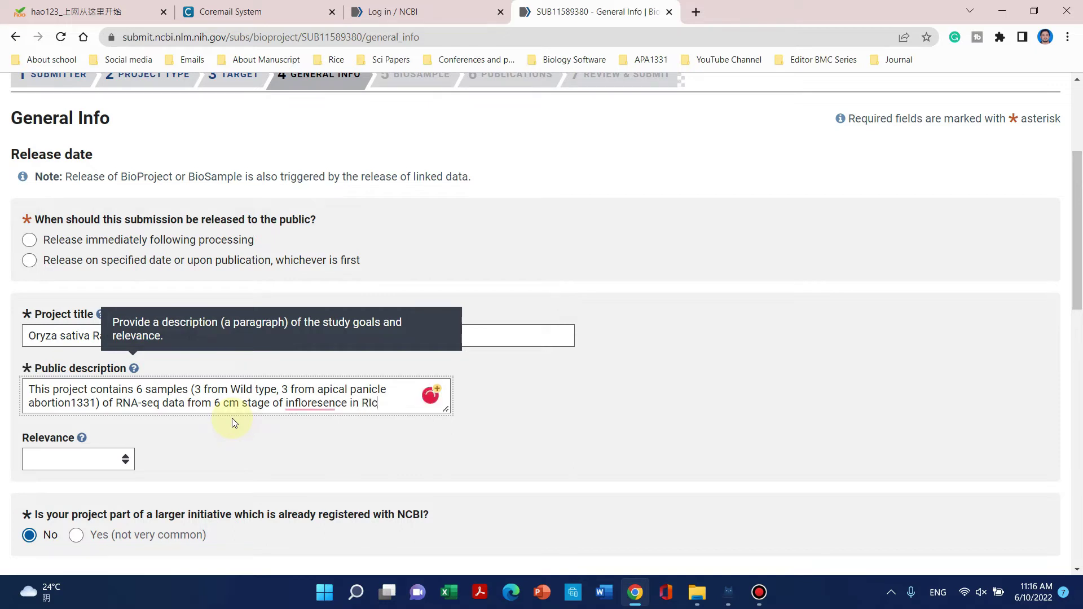
{"action": "key", "text": "BackSpace"}
{"action": "key", "text": "BackSpace"}
{"action": "key", "text": "BackSpace"}
{"action": "type", "text": "ice"}
{"action": "mouse_move", "coordinate": [316, 403]}
{"action": "left_click", "coordinate": [331, 425]}
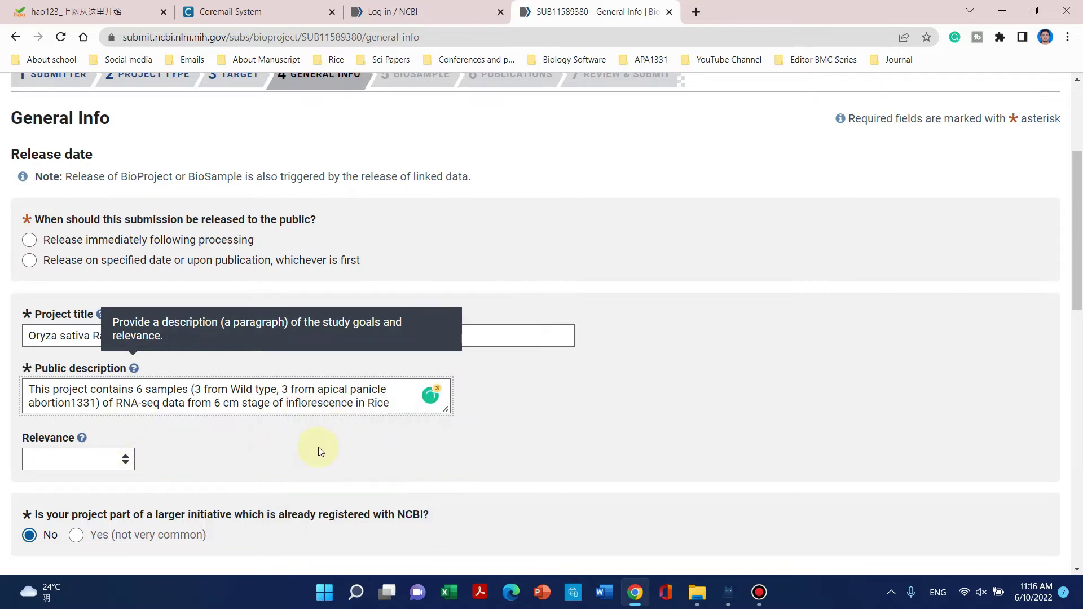
Set study relevance to Agricultural and release immediately following processing.
{"action": "scroll", "coordinate": [319, 447], "scroll_direction": "down", "scroll_amount": 3}
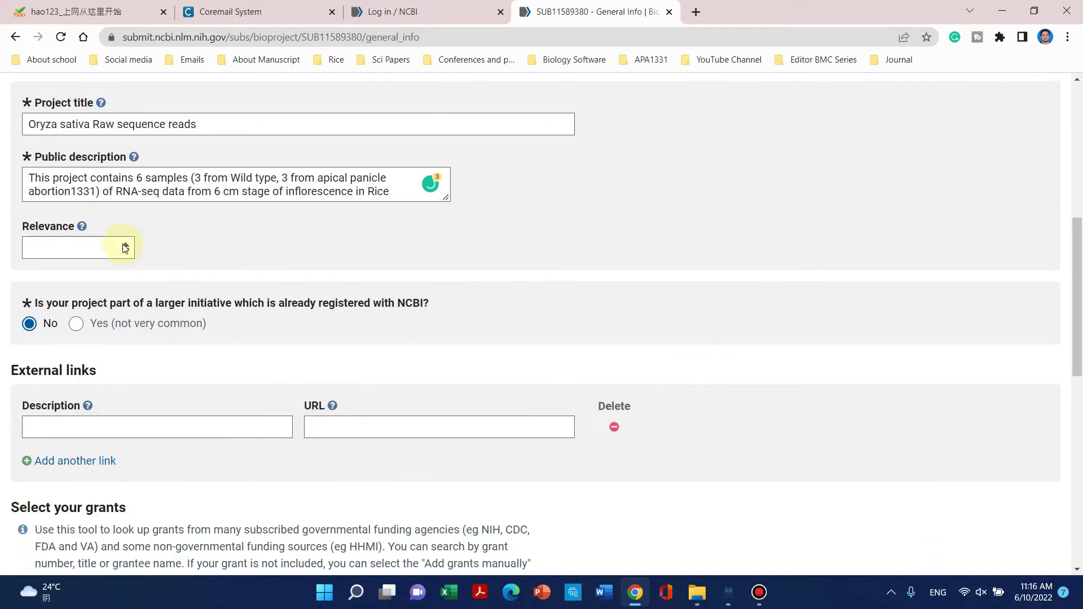
{"action": "left_click", "coordinate": [125, 248]}
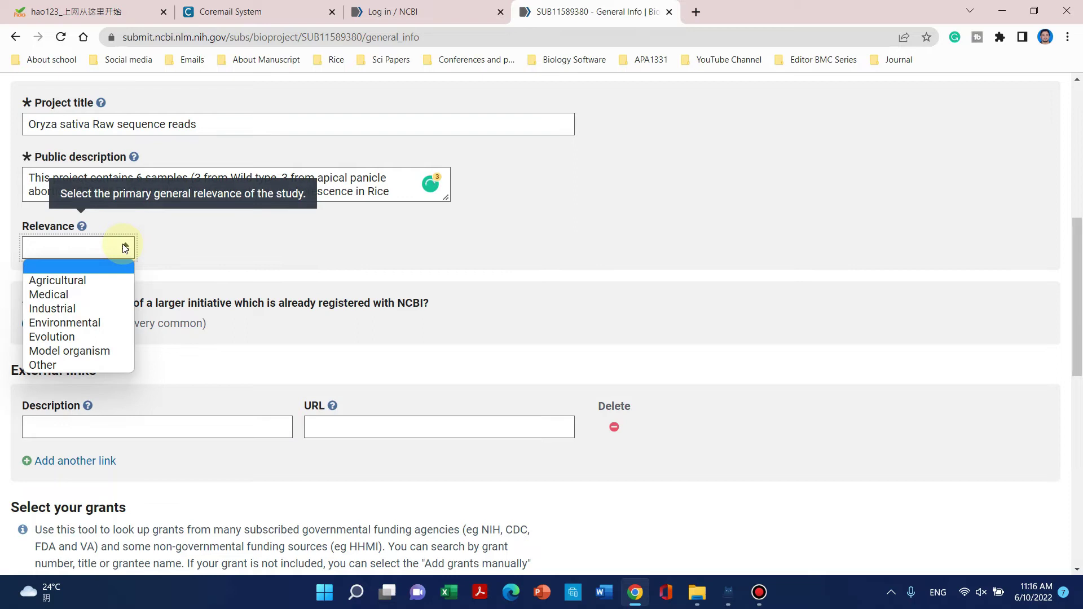
{"action": "left_click", "coordinate": [108, 278]}
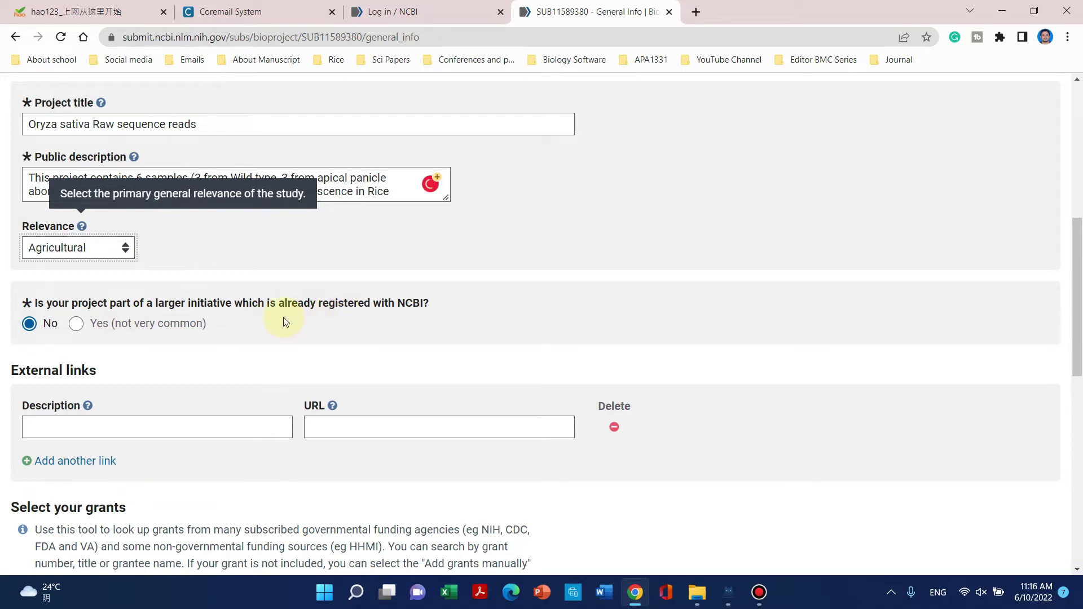
{"action": "scroll", "coordinate": [251, 381], "scroll_direction": "down", "scroll_amount": 1}
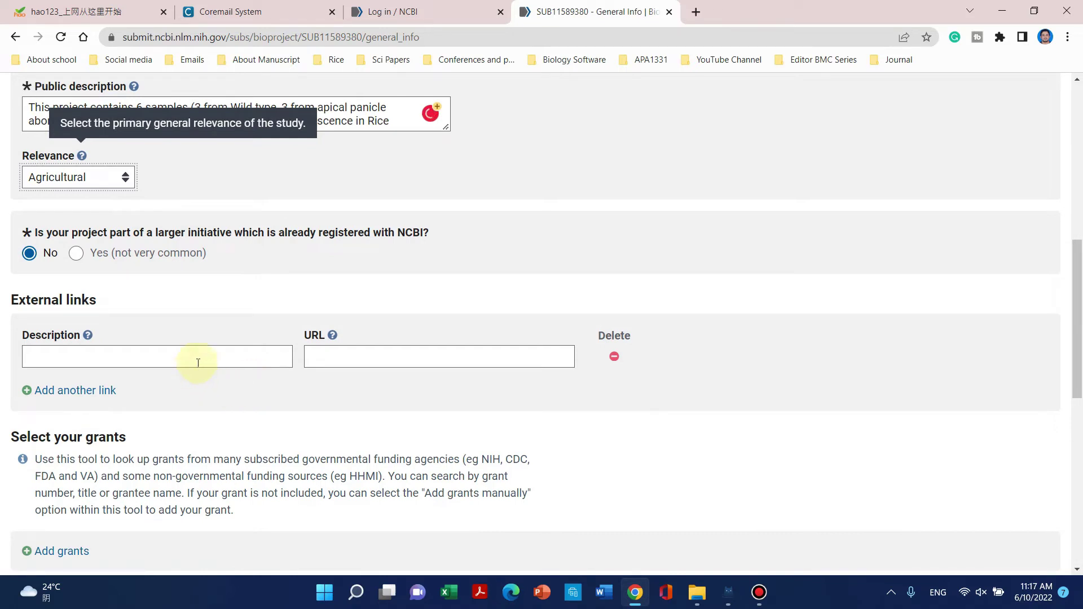
{"action": "scroll", "coordinate": [198, 363], "scroll_direction": "down", "scroll_amount": 2}
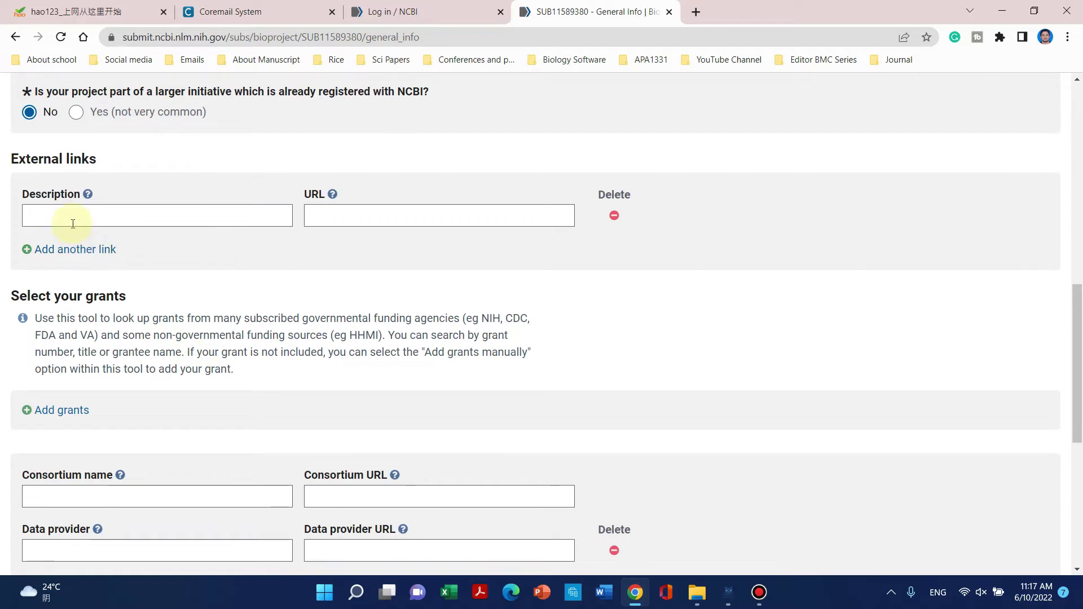
{"action": "scroll", "coordinate": [134, 297], "scroll_direction": "down", "scroll_amount": 2}
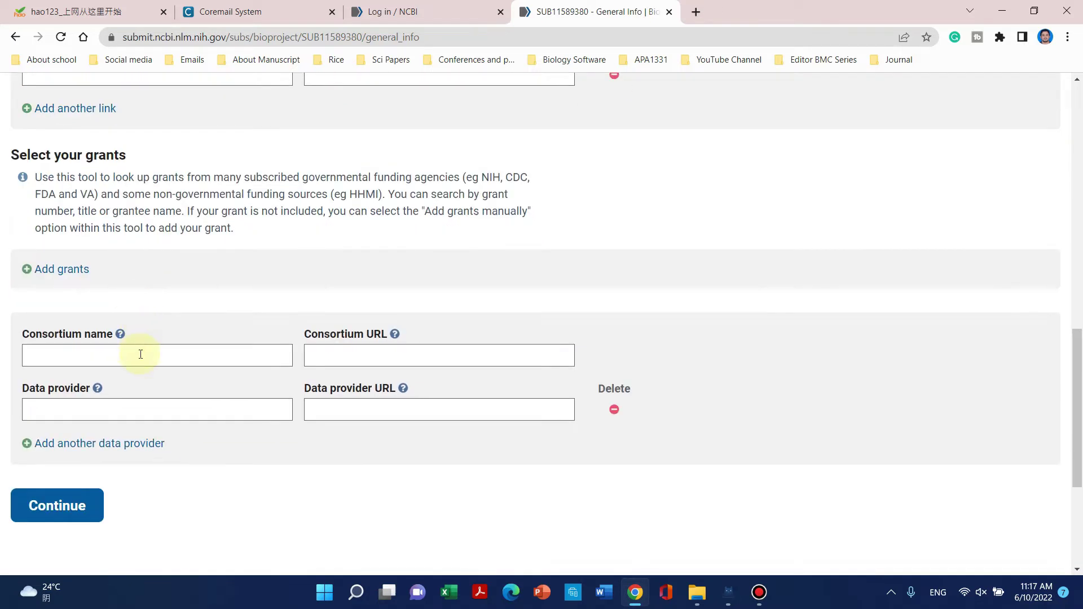
{"action": "scroll", "coordinate": [141, 355], "scroll_direction": "up", "scroll_amount": 10}
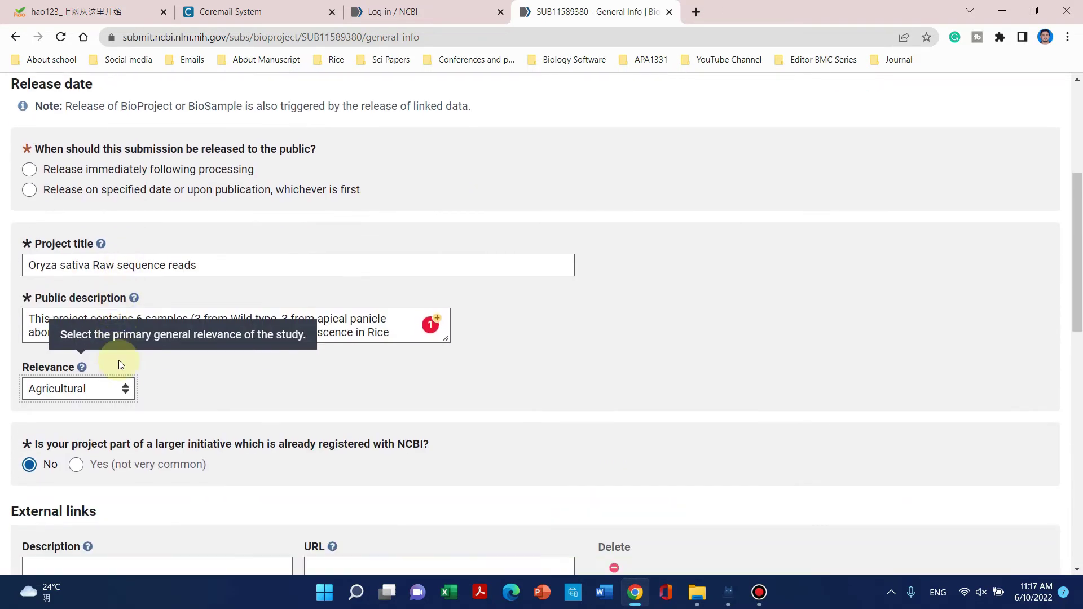
{"action": "left_click", "coordinate": [30, 170]}
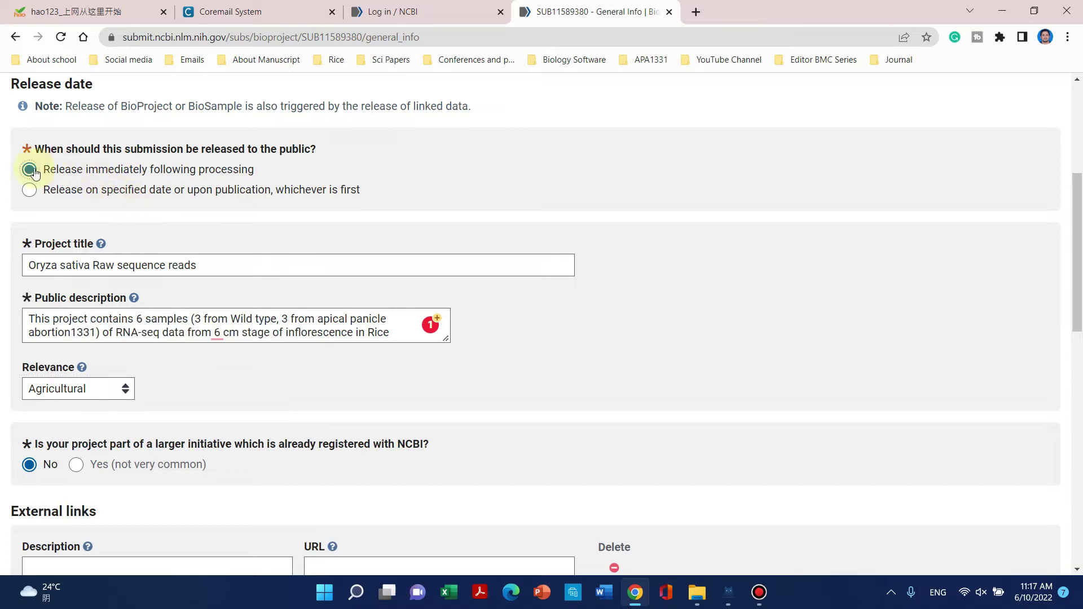
{"action": "scroll", "coordinate": [145, 343], "scroll_direction": "down", "scroll_amount": 9}
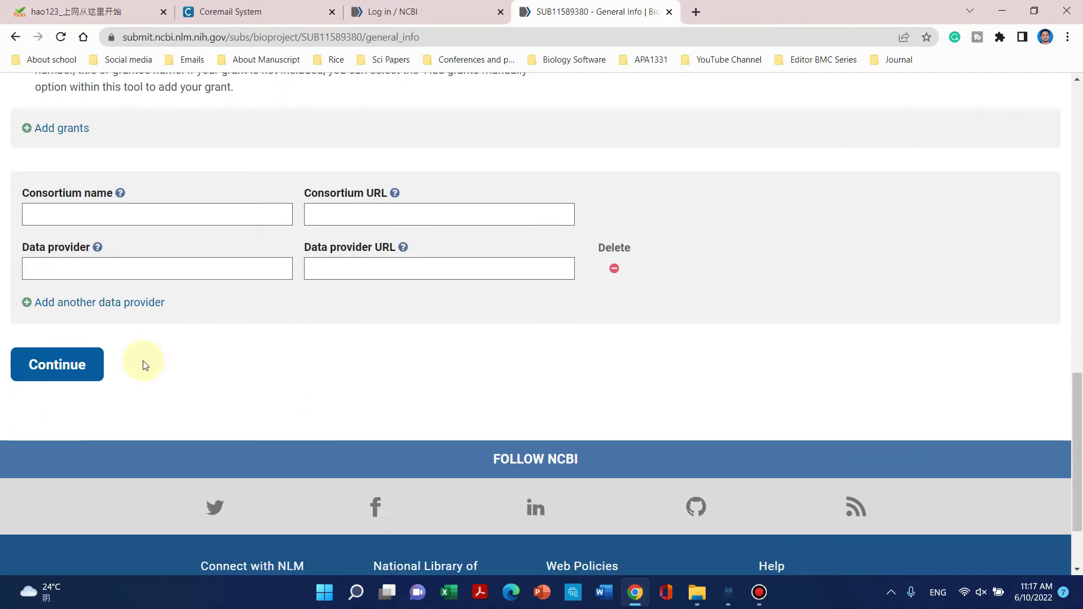
Continue from General Info, then skip BioSample and Publications without adding entries.
{"action": "left_click", "coordinate": [66, 364]}
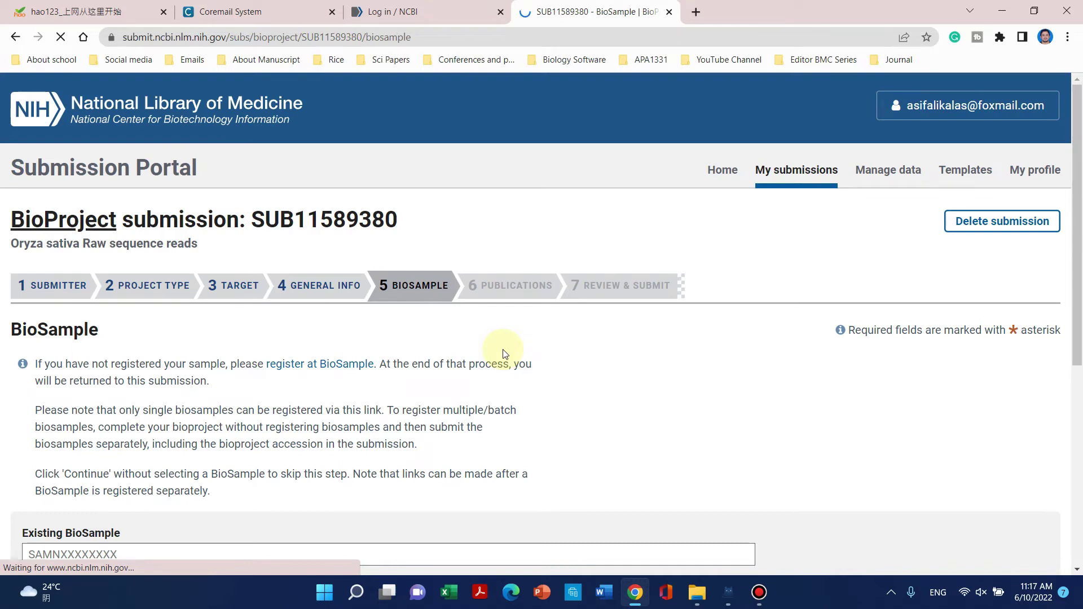
{"action": "scroll", "coordinate": [502, 354], "scroll_direction": "down", "scroll_amount": 1}
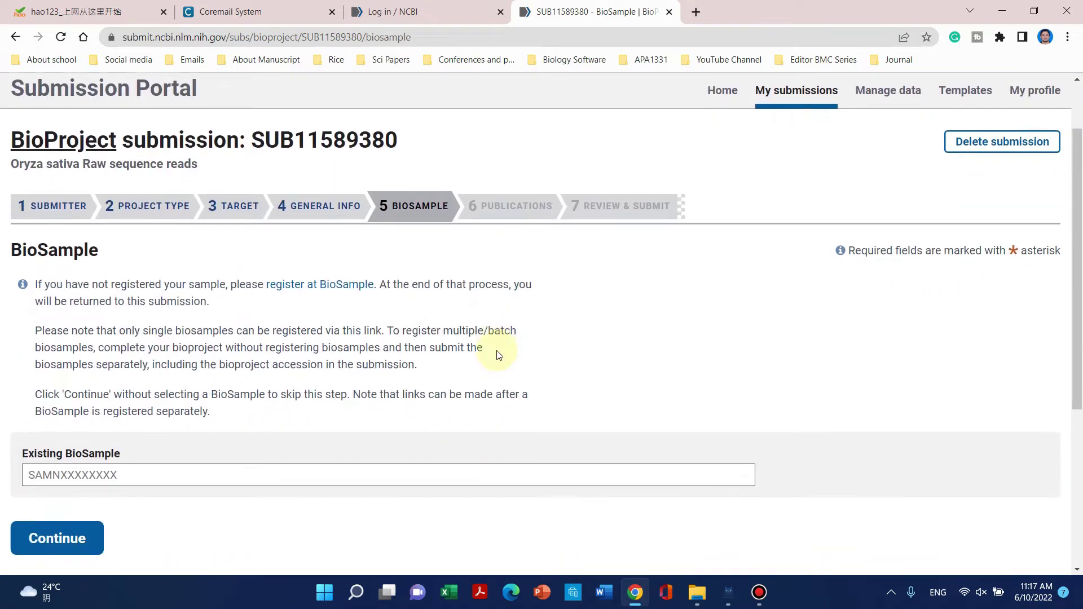
{"action": "scroll", "coordinate": [499, 354], "scroll_direction": "down", "scroll_amount": 1}
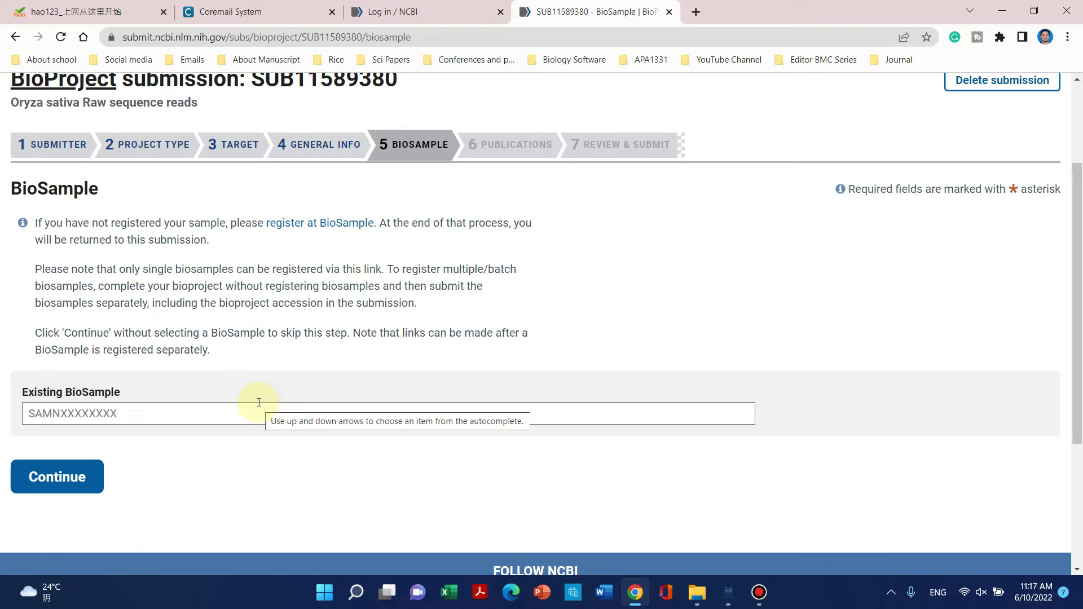
{"action": "left_click", "coordinate": [68, 477]}
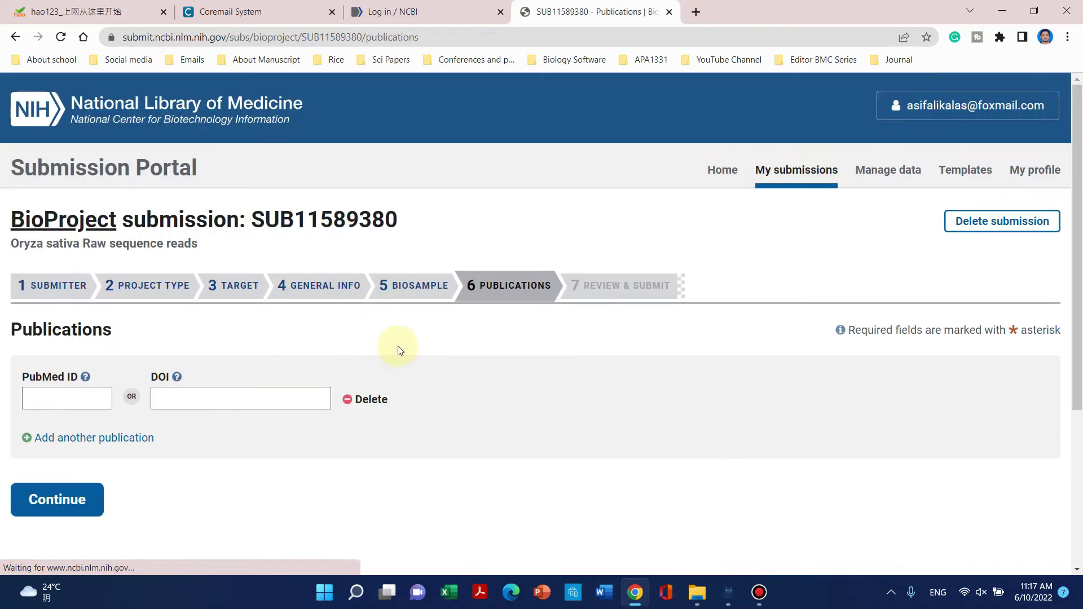
{"action": "scroll", "coordinate": [398, 347], "scroll_direction": "down", "scroll_amount": 3}
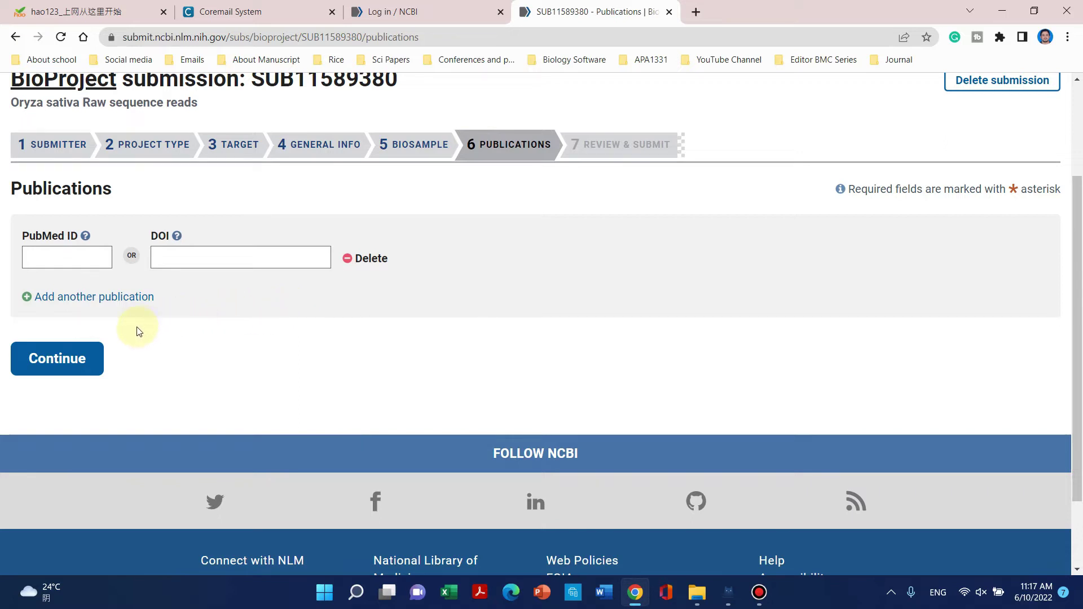
{"action": "left_click", "coordinate": [74, 370]}
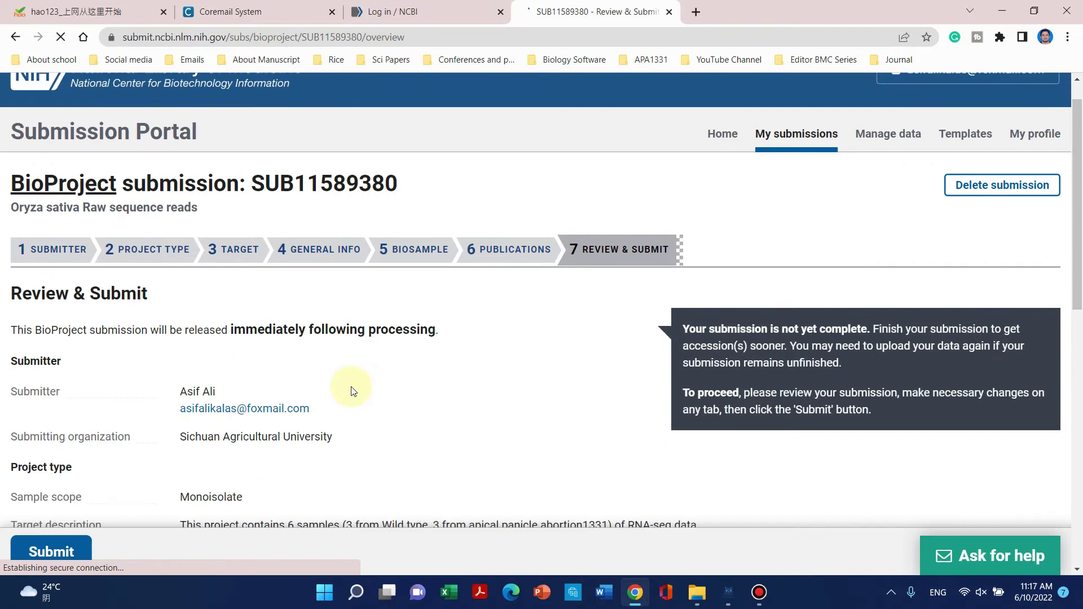
Scroll the Review & Submit summary to check the Oryza sativa raw sequence reads details.
{"action": "scroll", "coordinate": [331, 329], "scroll_direction": "down", "scroll_amount": 1}
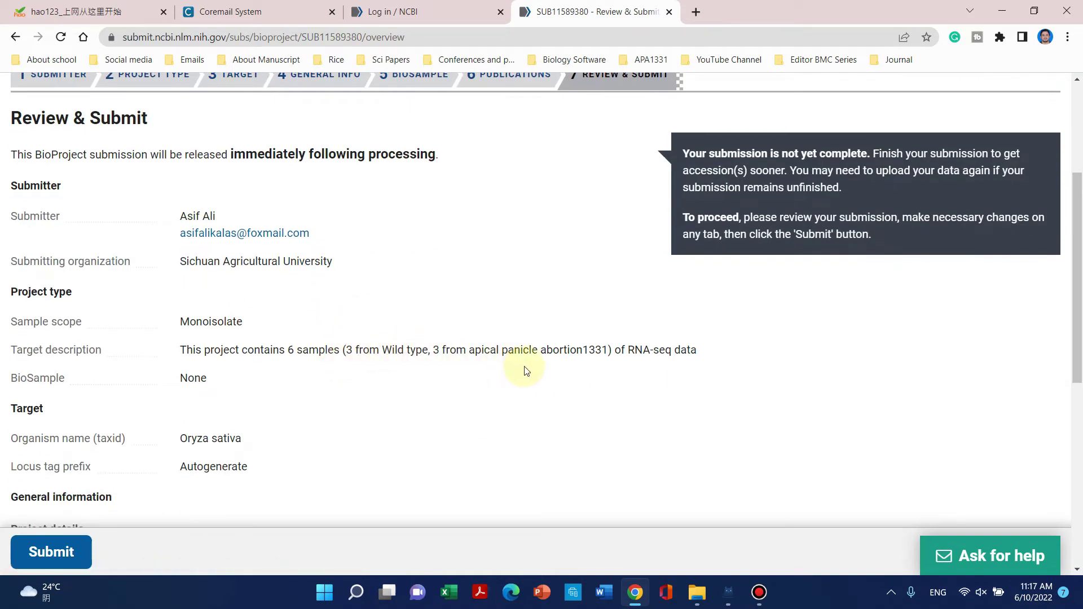
{"action": "scroll", "coordinate": [481, 399], "scroll_direction": "down", "scroll_amount": 5}
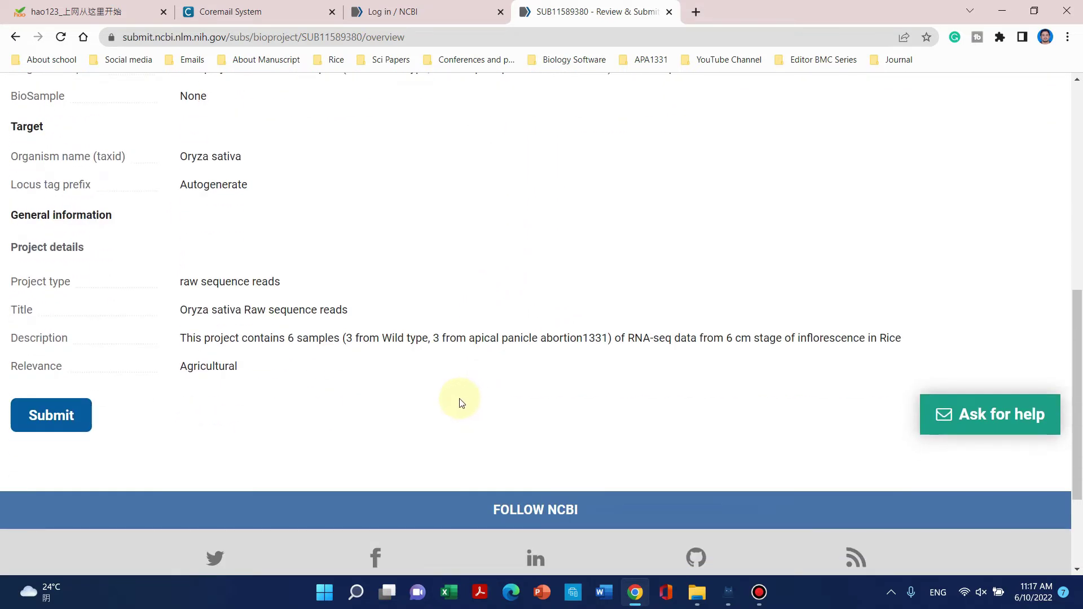
{"action": "scroll", "coordinate": [461, 403], "scroll_direction": "up", "scroll_amount": 3}
{"action": "scroll", "coordinate": [460, 398], "scroll_direction": "down", "scroll_amount": 1}
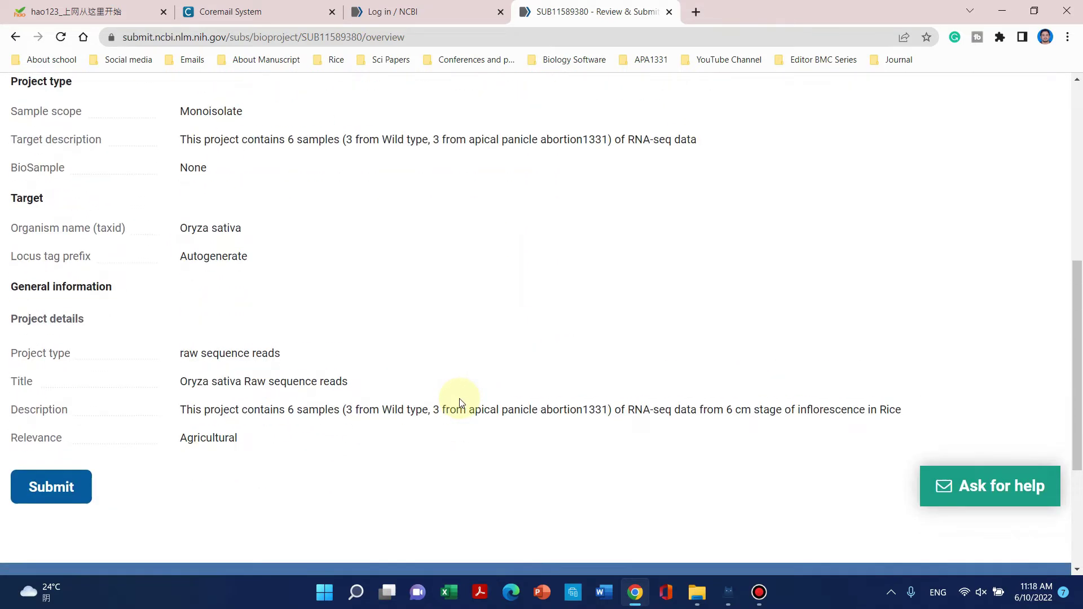
{"action": "scroll", "coordinate": [460, 399], "scroll_direction": "up", "scroll_amount": 3}
{"action": "scroll", "coordinate": [356, 377], "scroll_direction": "up", "scroll_amount": 3}
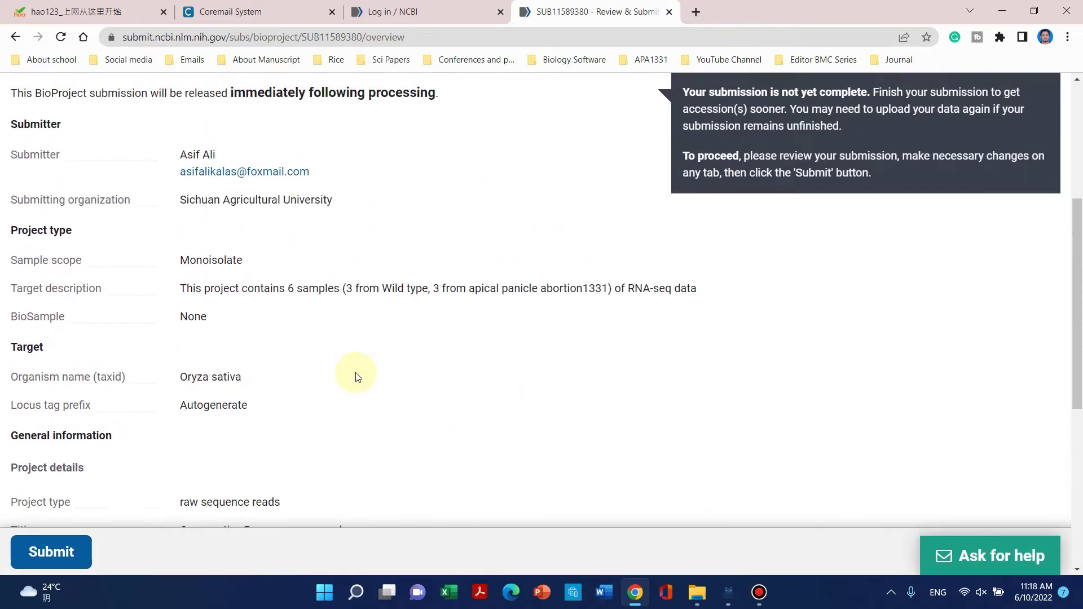
{"action": "scroll", "coordinate": [356, 377], "scroll_direction": "down", "scroll_amount": 3}
{"action": "scroll", "coordinate": [356, 377], "scroll_direction": "down", "scroll_amount": 3}
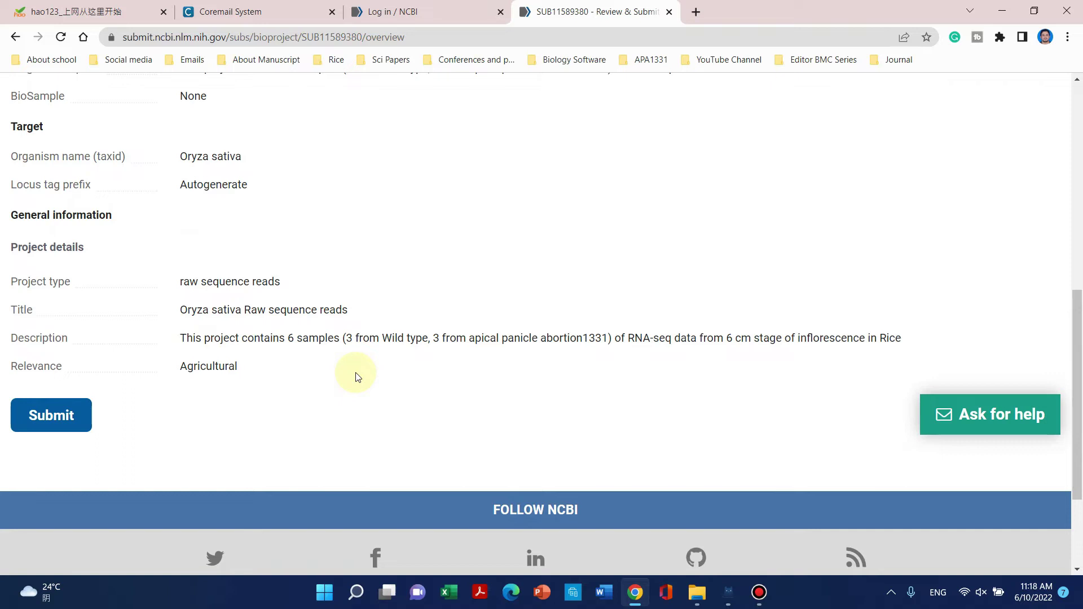
Submit the BioProject for processing and open a blank new browser tab.
{"action": "left_click", "coordinate": [46, 415]}
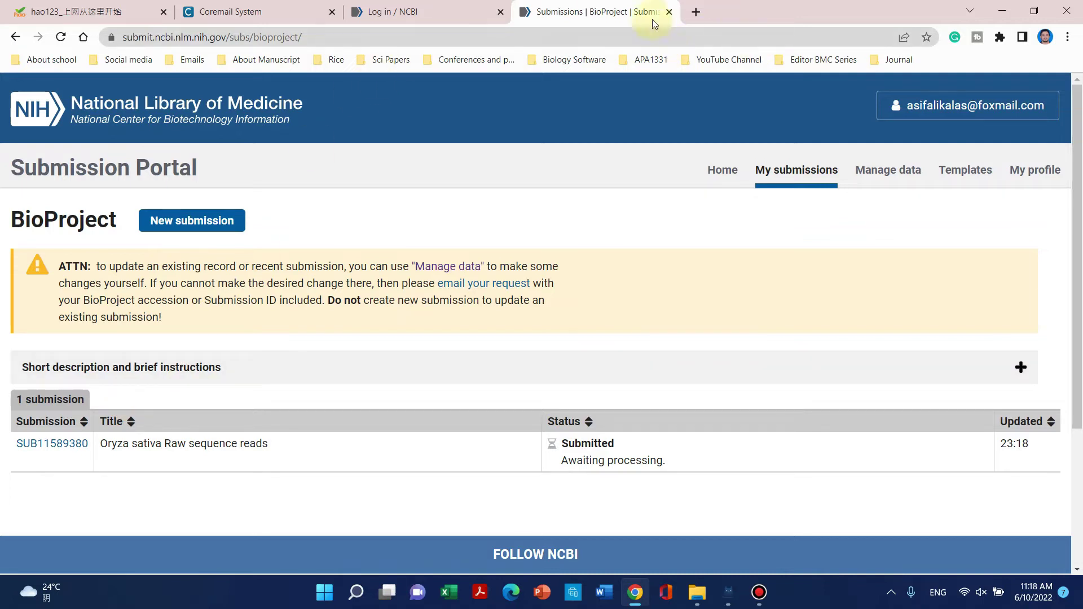
{"action": "left_click", "coordinate": [695, 12]}
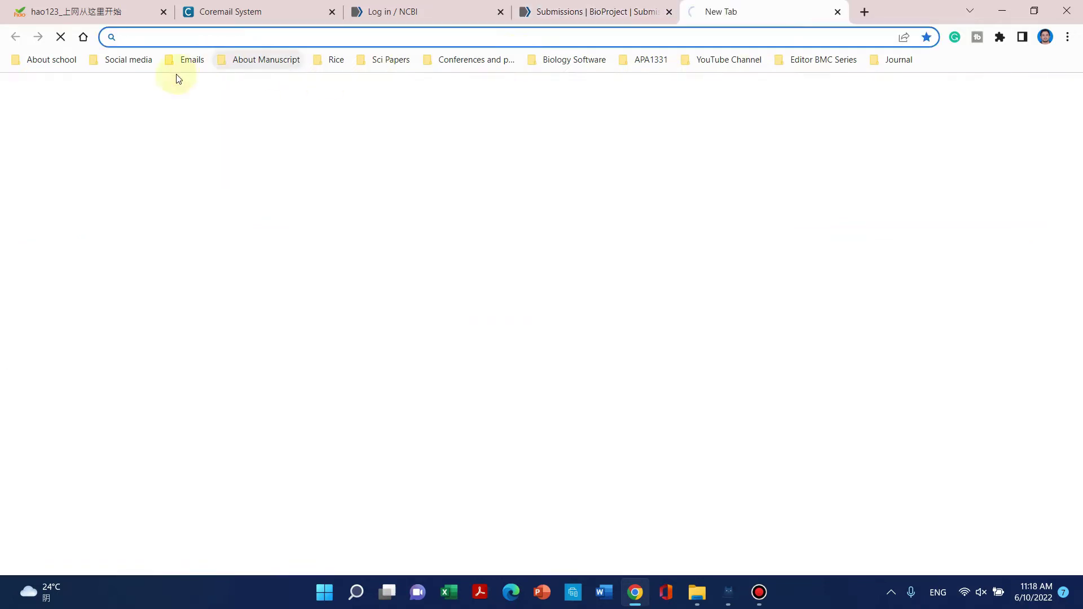
Go to the QQMail sign-in page from the Emails bookmarks, sign in, then close that tab.
{"action": "left_click", "coordinate": [189, 61]}
{"action": "left_click", "coordinate": [192, 81]}
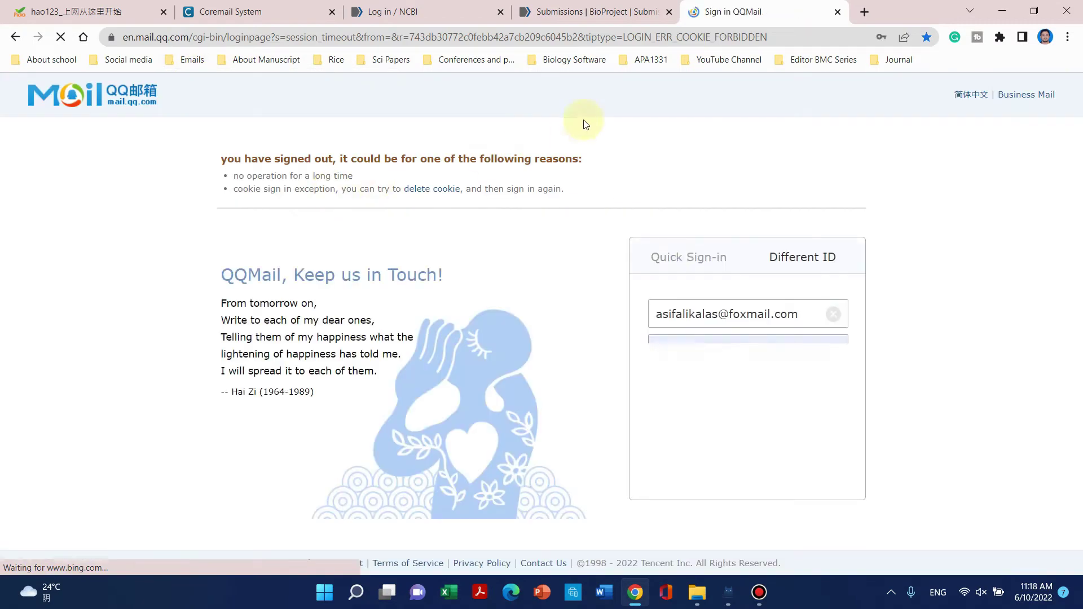
{"action": "left_click", "coordinate": [748, 411]}
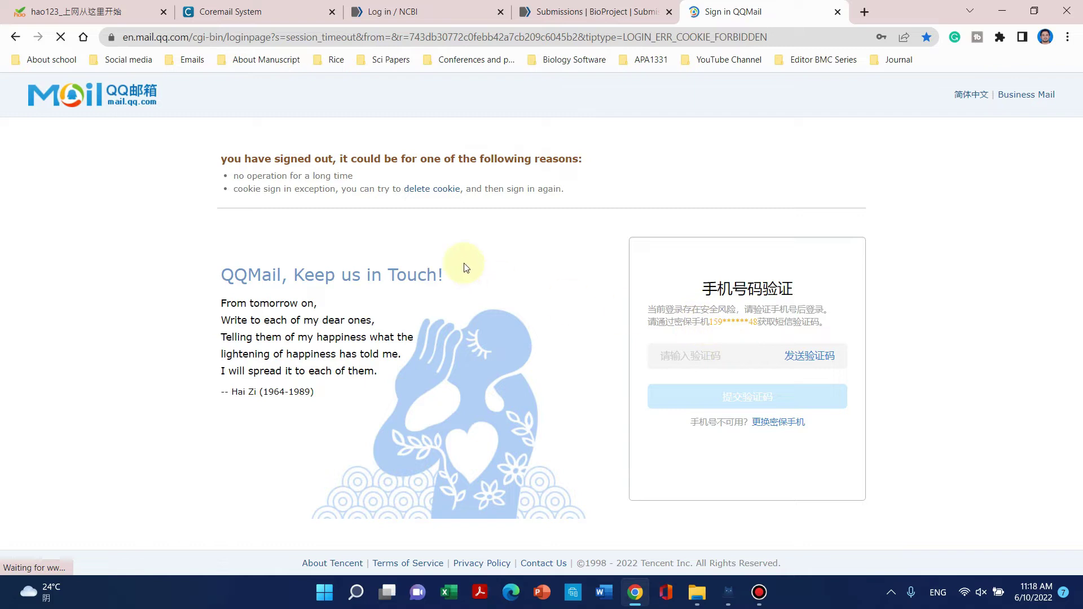
{"action": "left_click", "coordinate": [839, 12]}
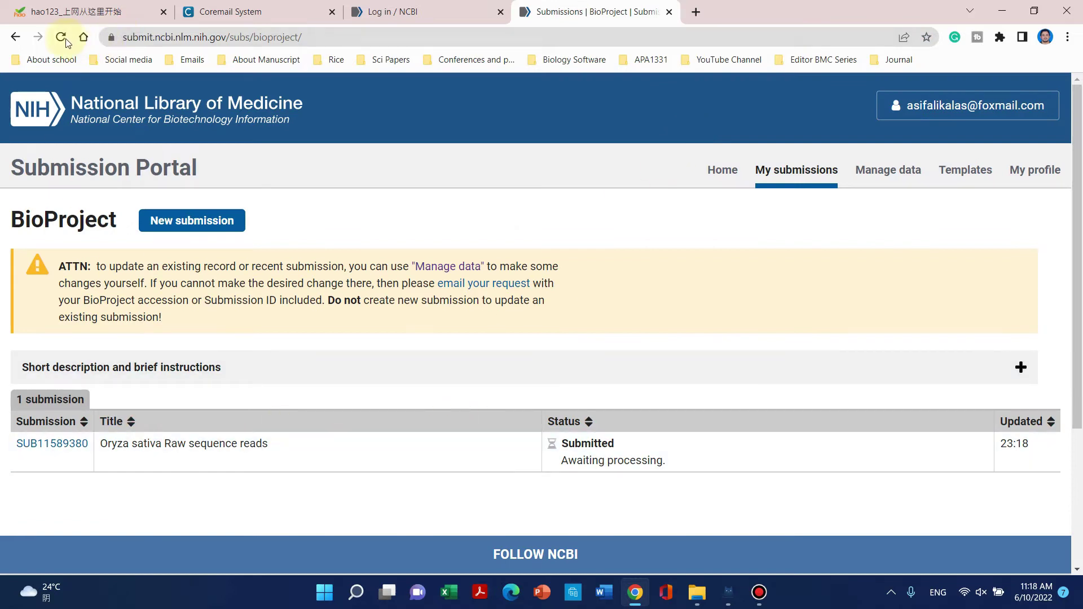
Reload to see the BioProject Processed as PRJNA847685, then browse the My submissions table.
{"action": "left_click", "coordinate": [60, 37]}
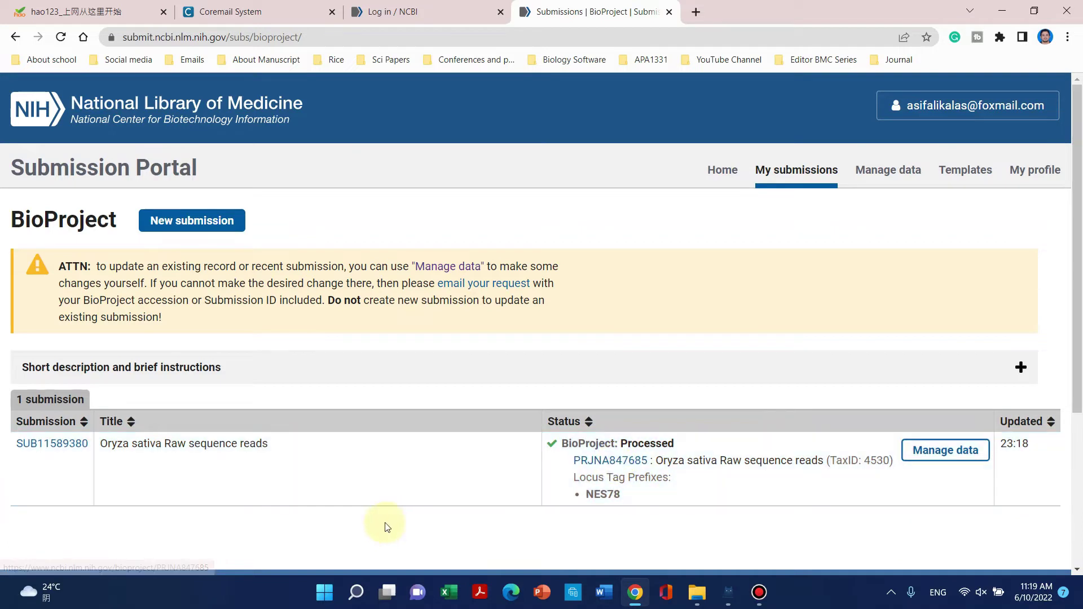
{"action": "left_click", "coordinate": [782, 172]}
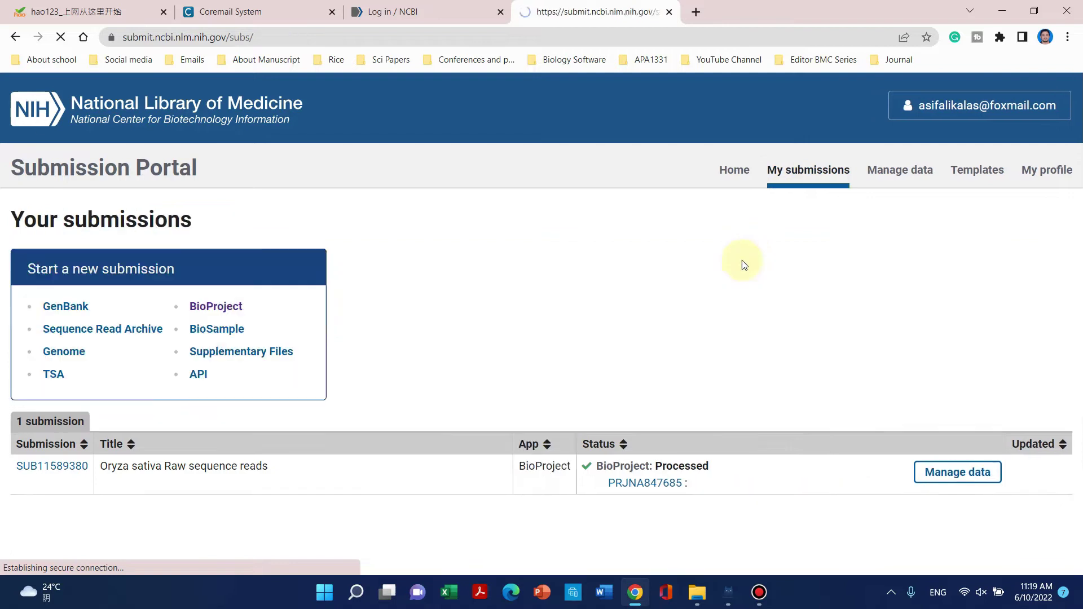
{"action": "scroll", "coordinate": [648, 331], "scroll_direction": "down", "scroll_amount": 3}
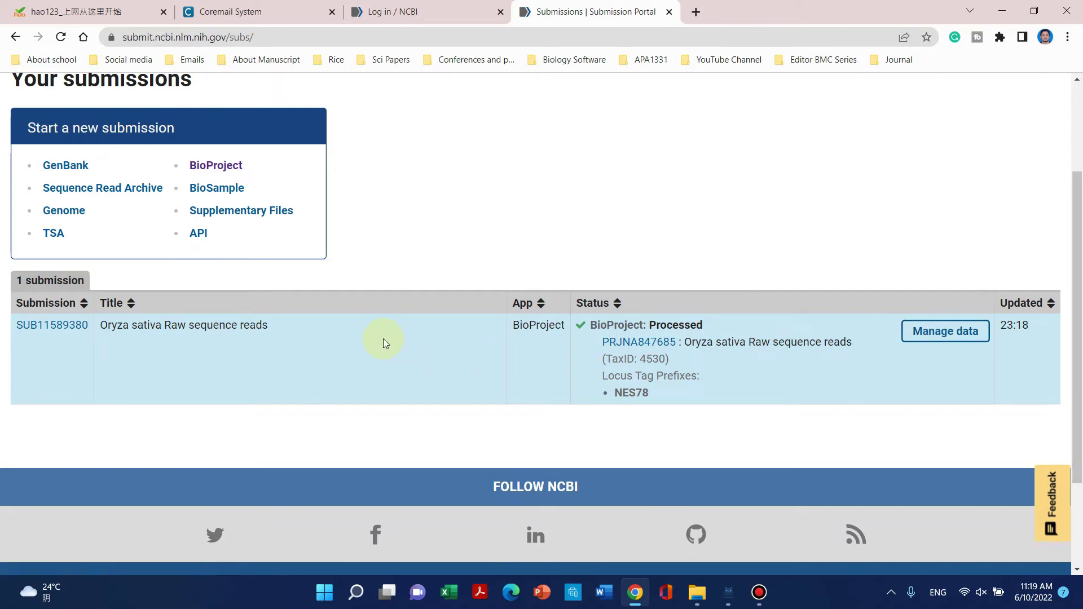
{"action": "scroll", "coordinate": [435, 282], "scroll_direction": "up", "scroll_amount": 1}
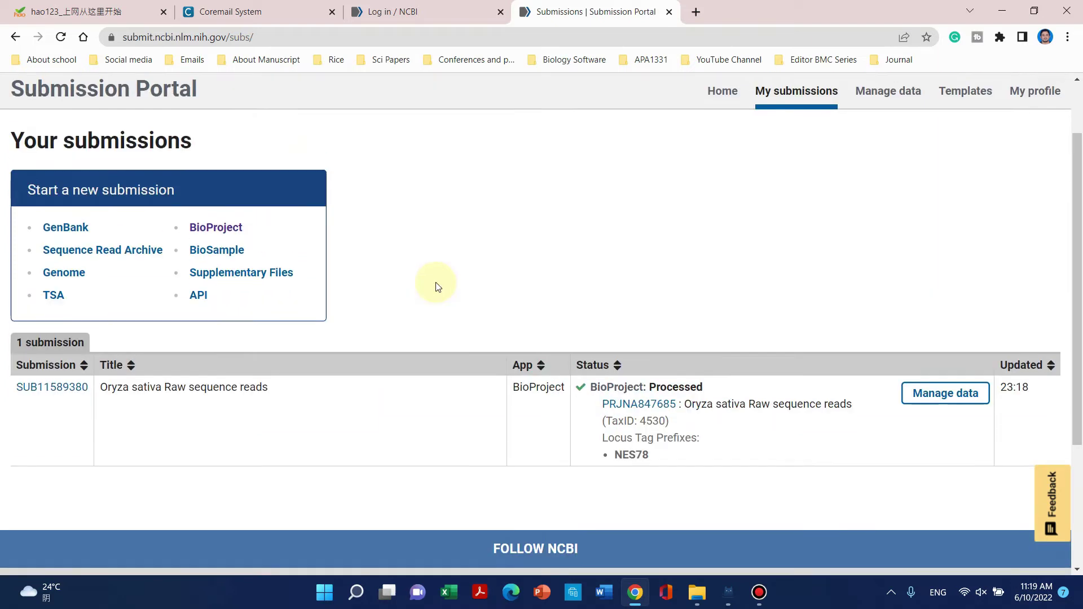
{"action": "scroll", "coordinate": [435, 282], "scroll_direction": "down", "scroll_amount": 3}
{"action": "scroll", "coordinate": [436, 282], "scroll_direction": "up", "scroll_amount": 1}
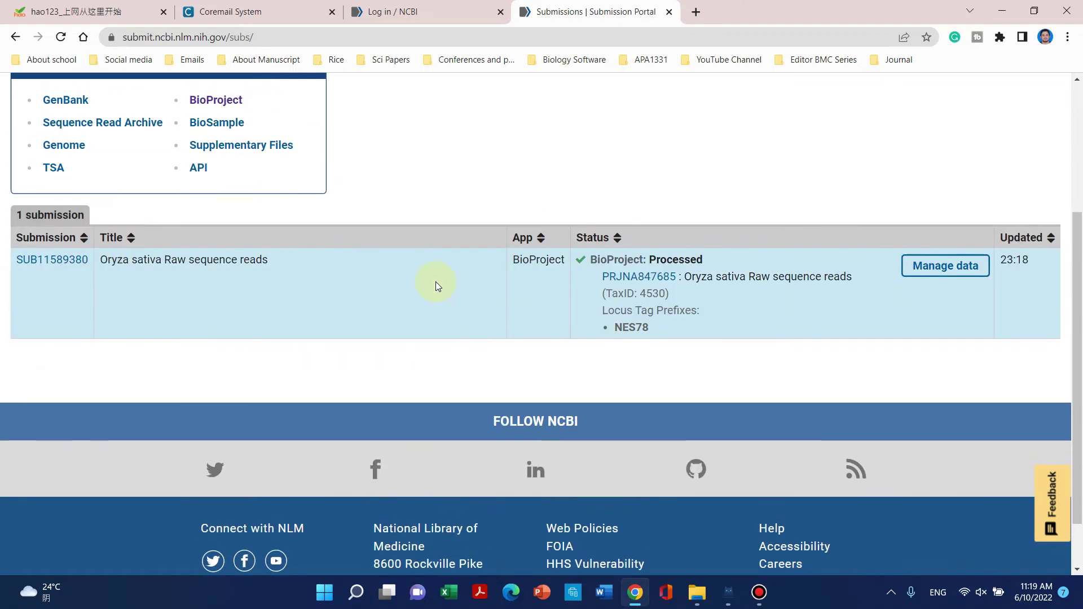
{"action": "scroll", "coordinate": [435, 282], "scroll_direction": "up", "scroll_amount": 3}
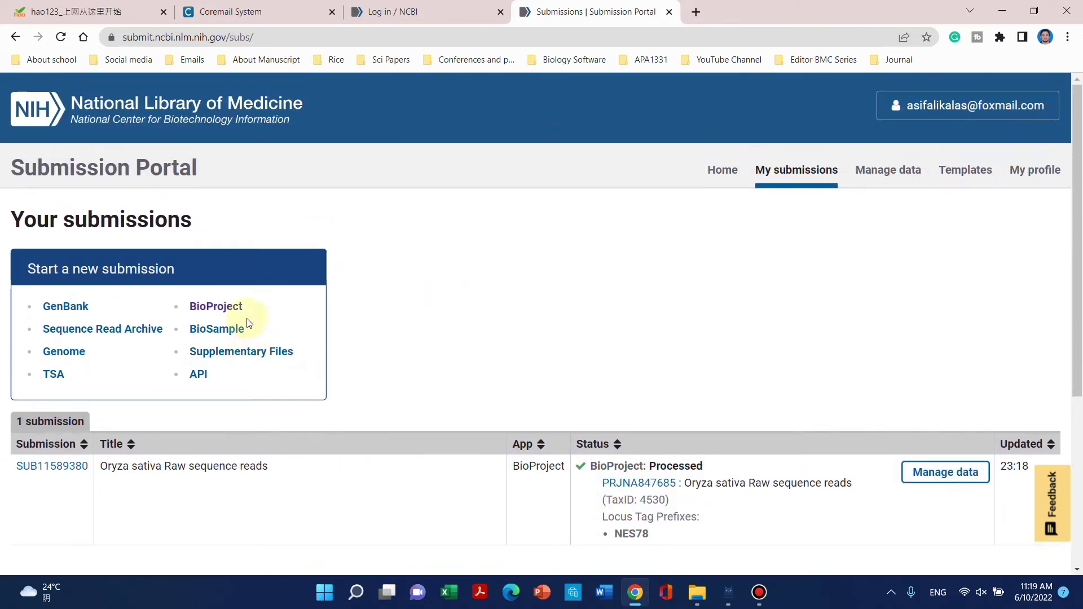
Start new BioSample submission SUB11589384 and continue past the Submitter details.
{"action": "left_click", "coordinate": [228, 337]}
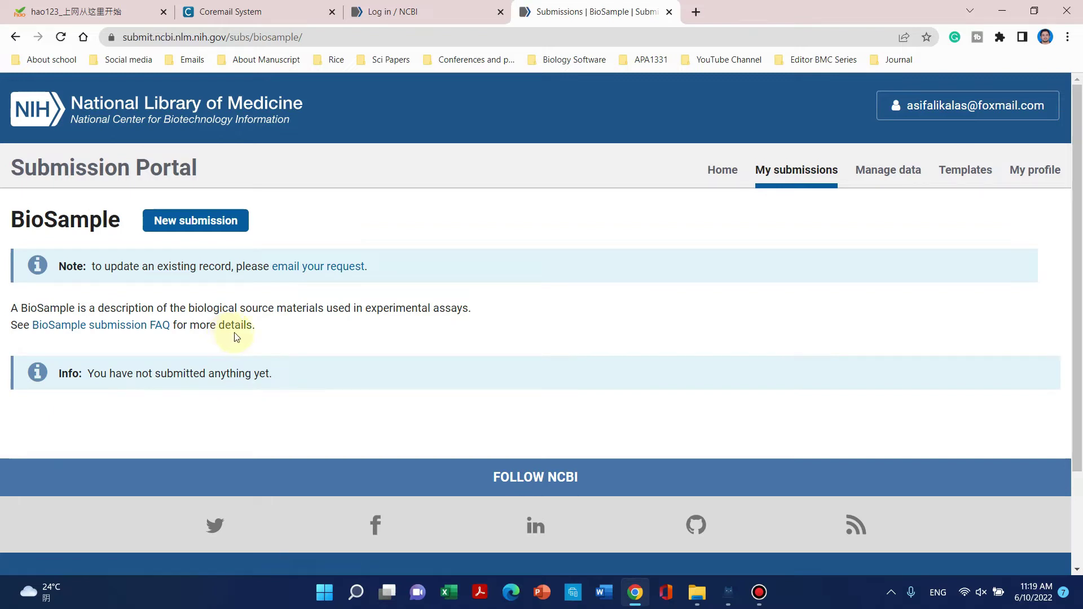
{"action": "left_click", "coordinate": [205, 225]}
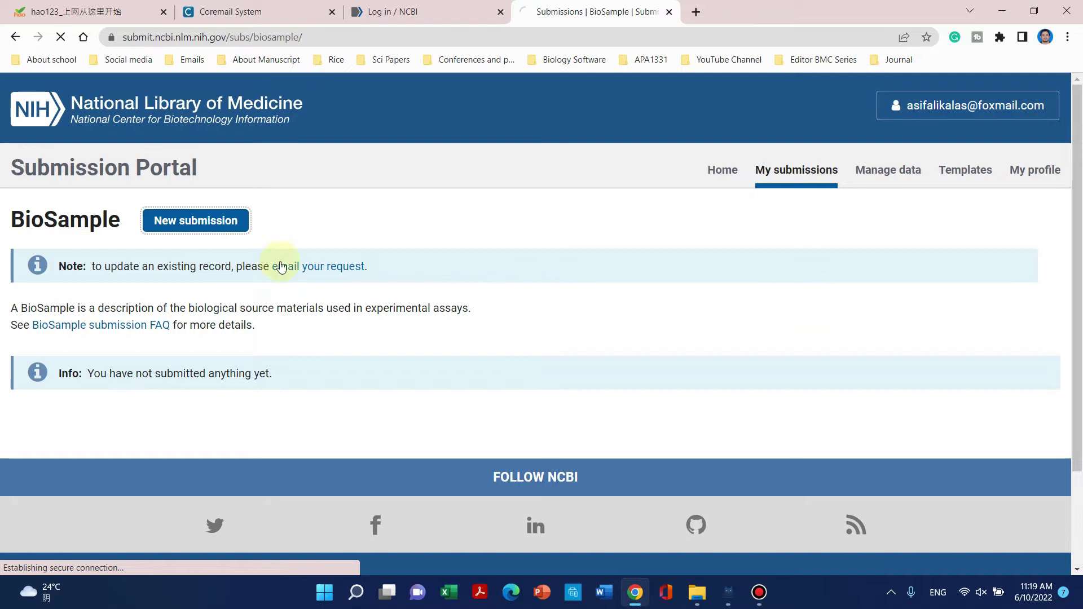
{"action": "scroll", "coordinate": [423, 314], "scroll_direction": "down", "scroll_amount": 8}
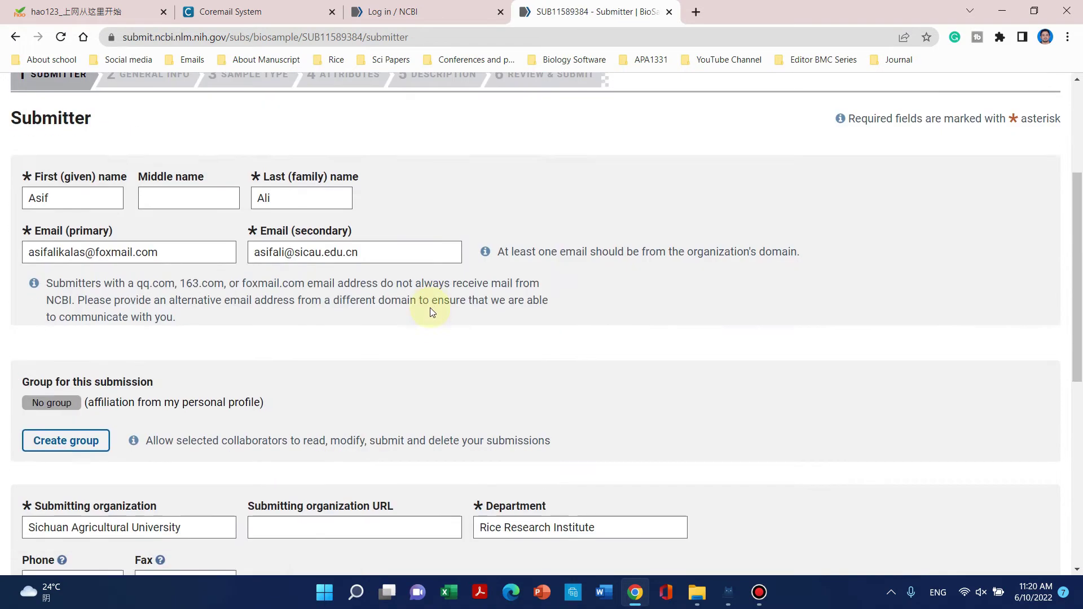
{"action": "scroll", "coordinate": [425, 303], "scroll_direction": "down", "scroll_amount": 1}
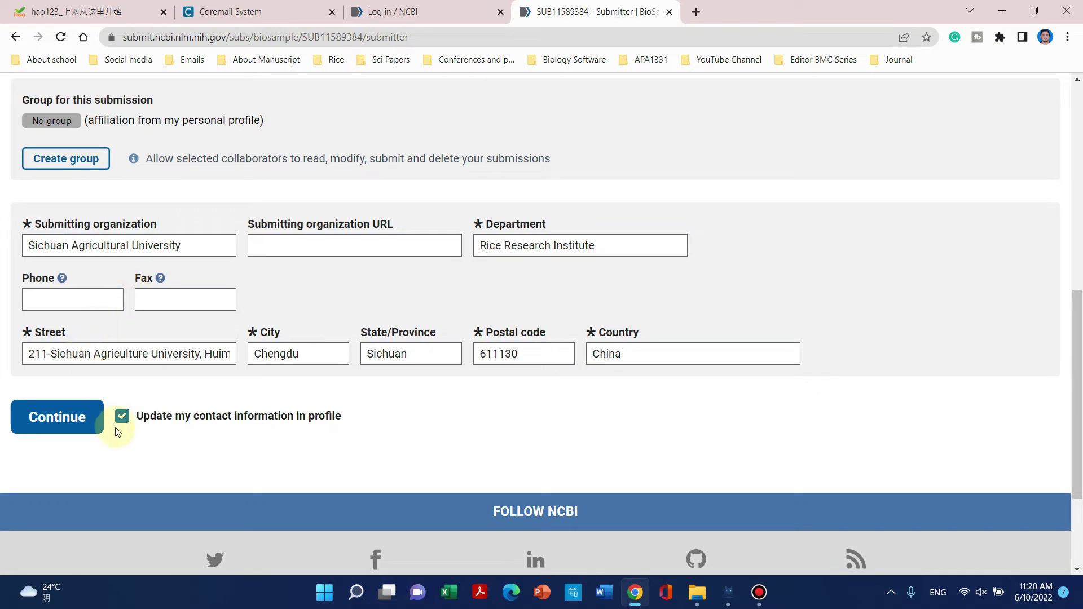
{"action": "scroll", "coordinate": [65, 423], "scroll_direction": "up", "scroll_amount": 1}
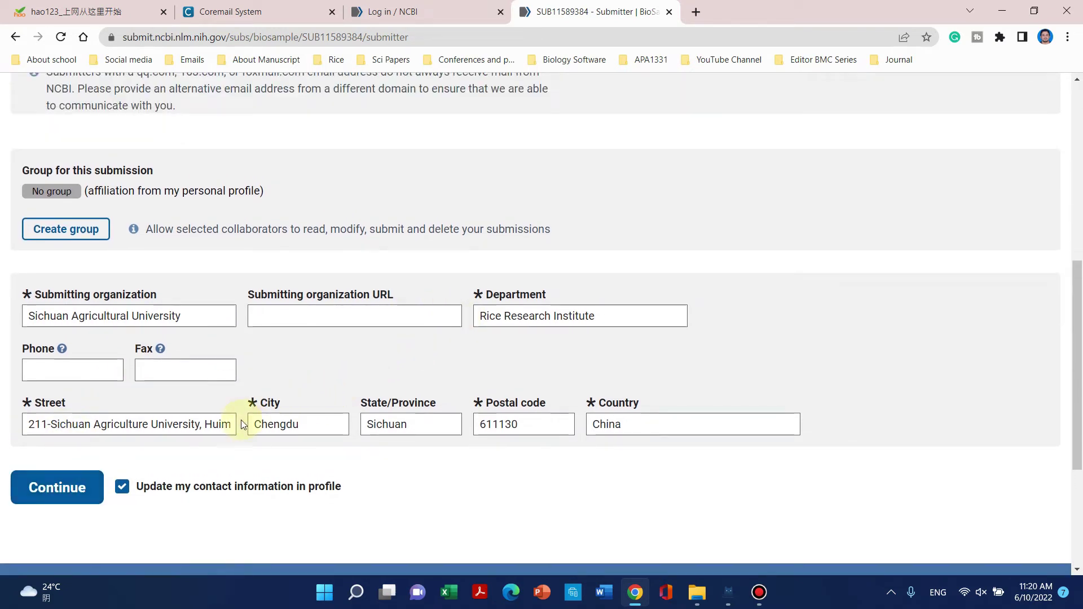
{"action": "left_click", "coordinate": [81, 490]}
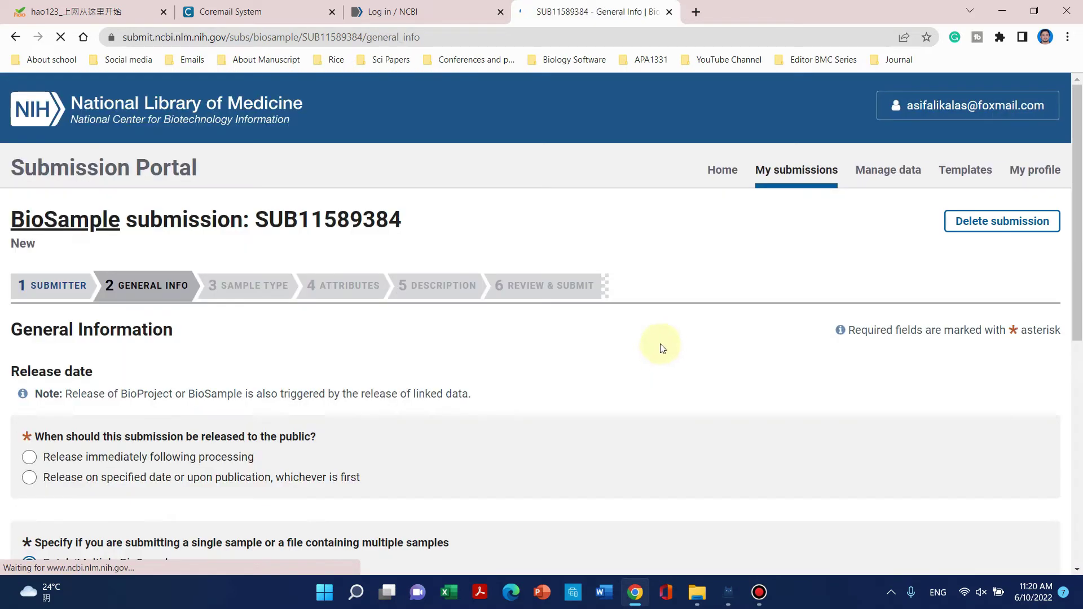
Choose immediate release after processing and Single BioSample, then continue to Sample Type.
{"action": "scroll", "coordinate": [561, 331], "scroll_direction": "down", "scroll_amount": 3}
{"action": "left_click", "coordinate": [137, 324]}
{"action": "scroll", "coordinate": [138, 361], "scroll_direction": "down", "scroll_amount": 3}
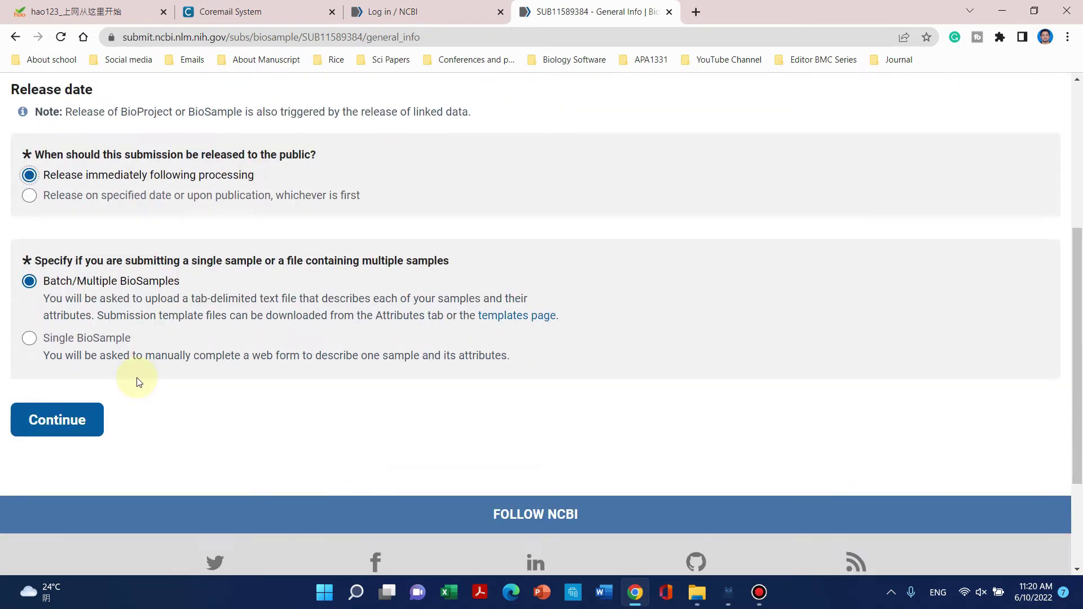
{"action": "left_click", "coordinate": [32, 340]}
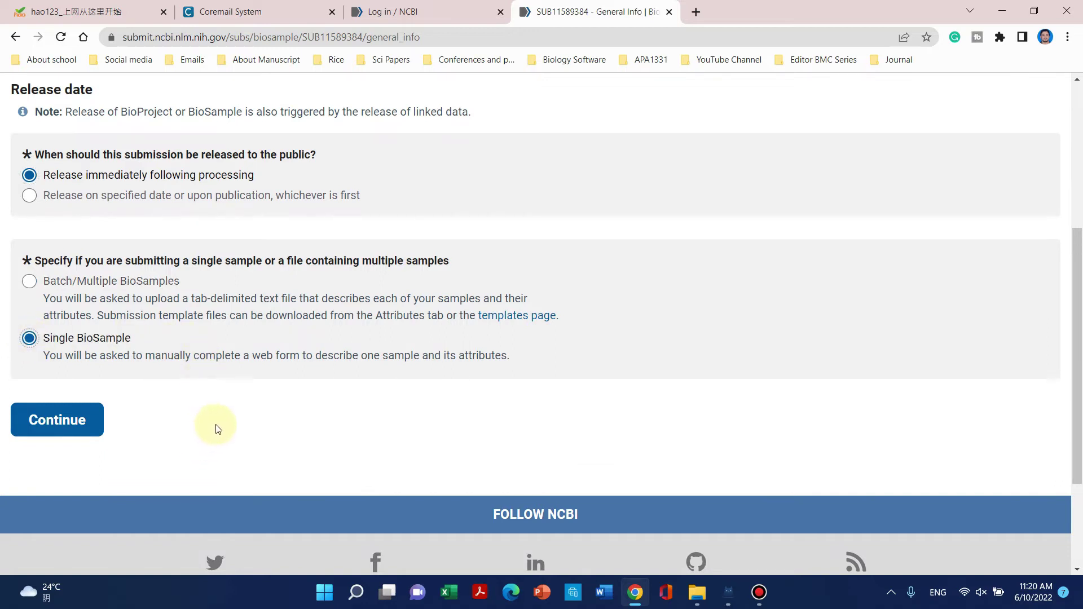
{"action": "scroll", "coordinate": [280, 387], "scroll_direction": "down", "scroll_amount": 1}
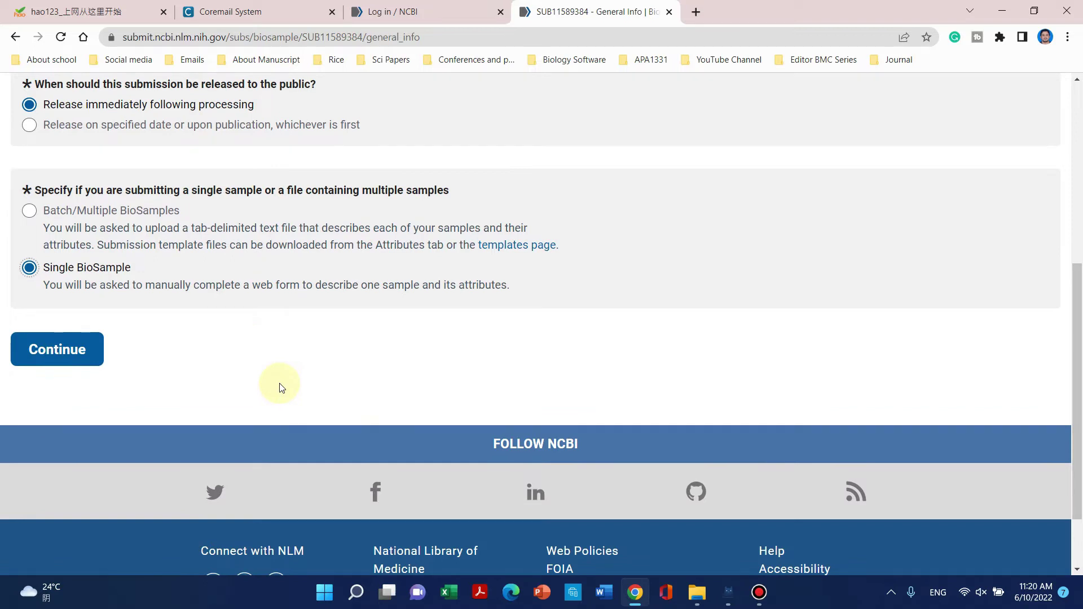
{"action": "left_click", "coordinate": [78, 358]}
{"action": "left_click", "coordinate": [78, 358]}
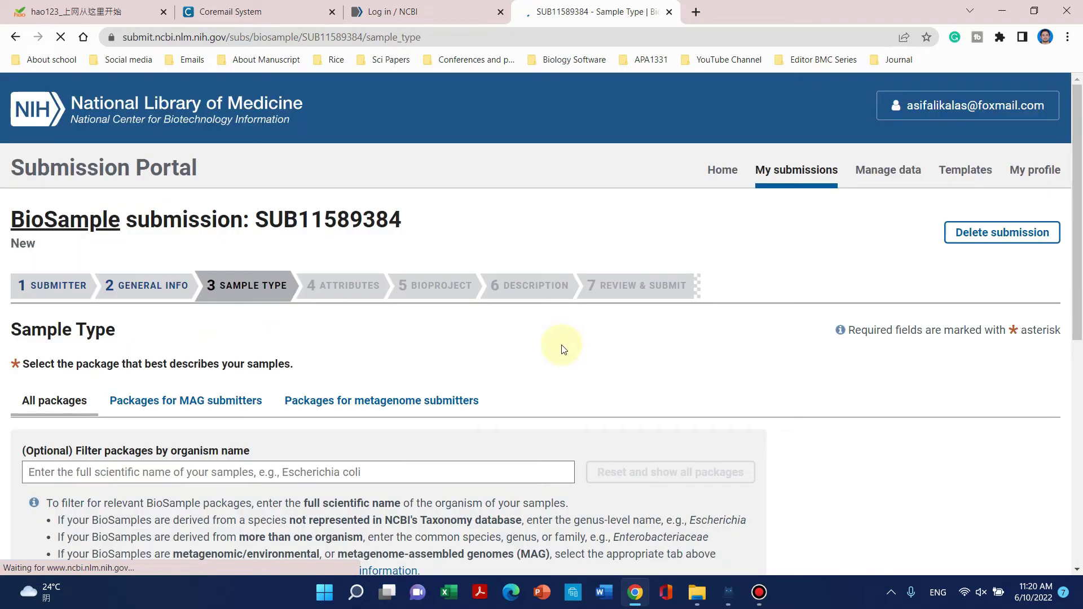
Select the Plant sample package from the package list.
{"action": "scroll", "coordinate": [561, 348], "scroll_direction": "down", "scroll_amount": 3}
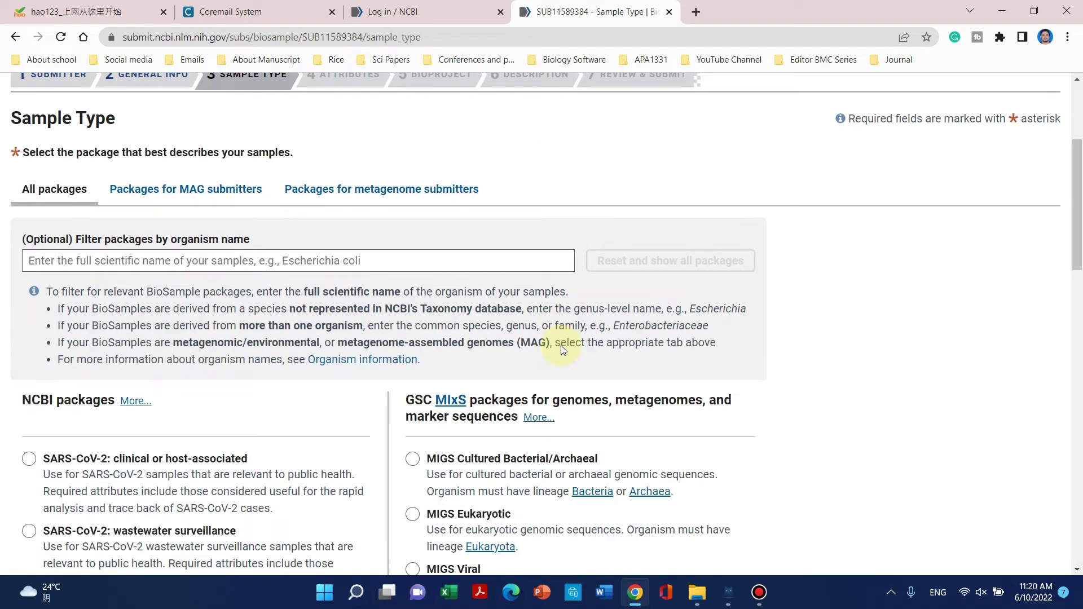
{"action": "scroll", "coordinate": [561, 345], "scroll_direction": "down", "scroll_amount": 2}
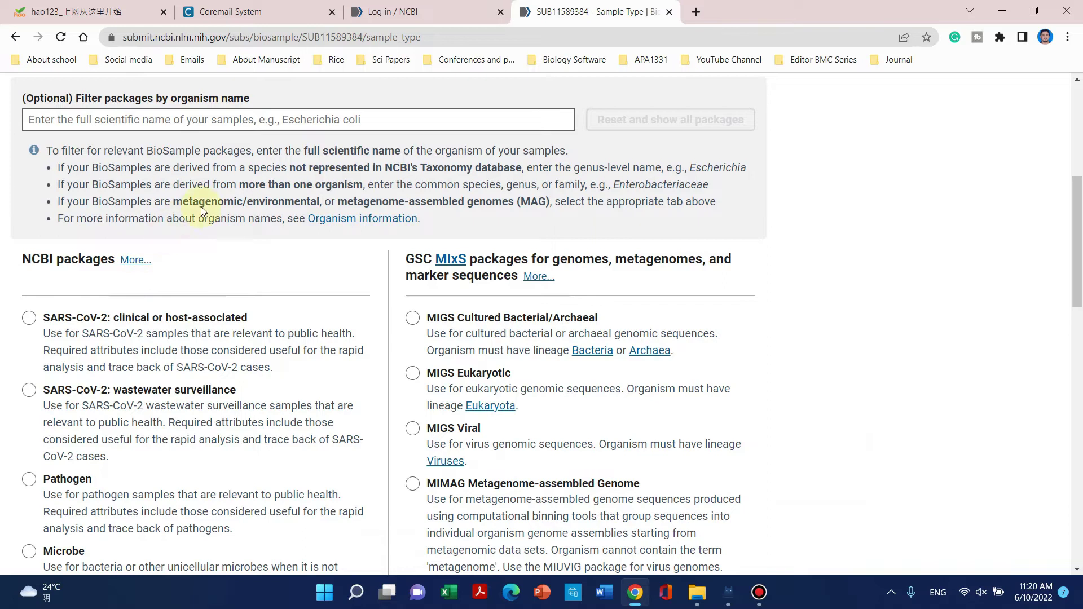
{"action": "scroll", "coordinate": [122, 350], "scroll_direction": "down", "scroll_amount": 2}
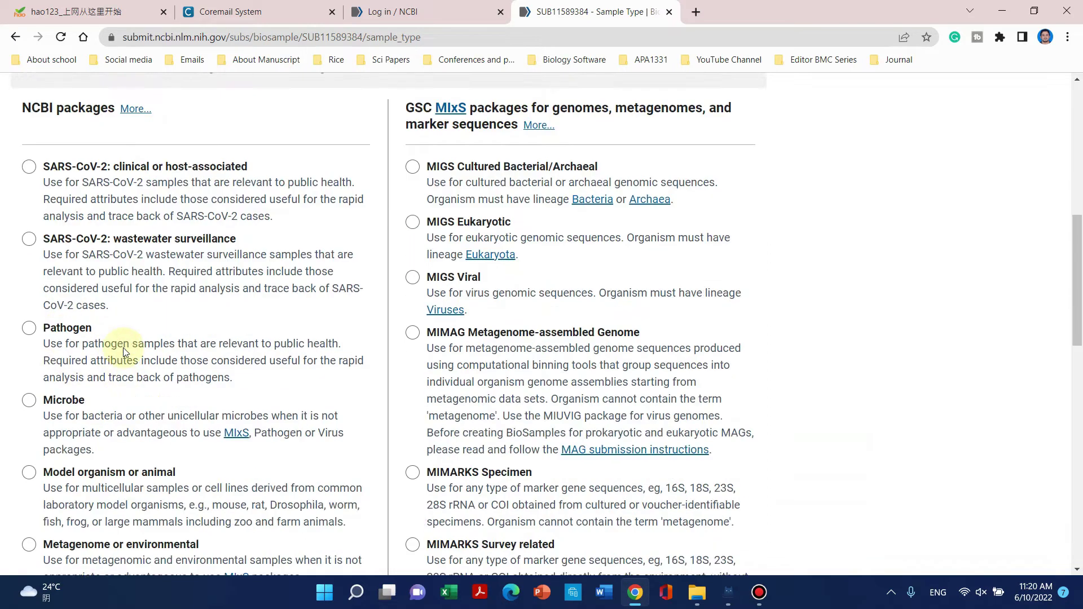
{"action": "scroll", "coordinate": [124, 351], "scroll_direction": "down", "scroll_amount": 6}
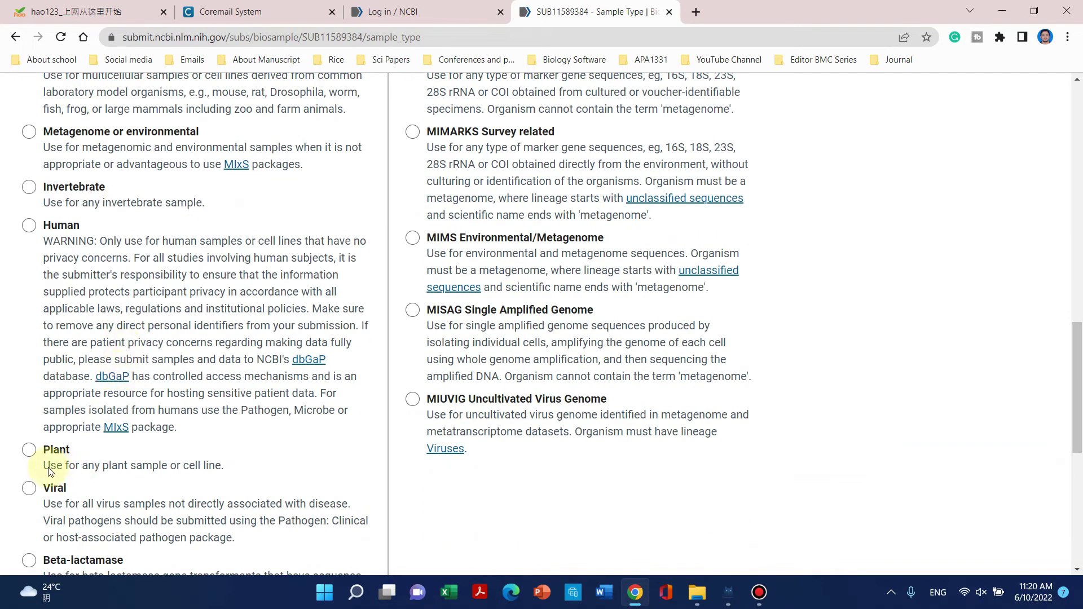
{"action": "left_click", "coordinate": [29, 449]}
{"action": "scroll", "coordinate": [386, 379], "scroll_direction": "up", "scroll_amount": 5}
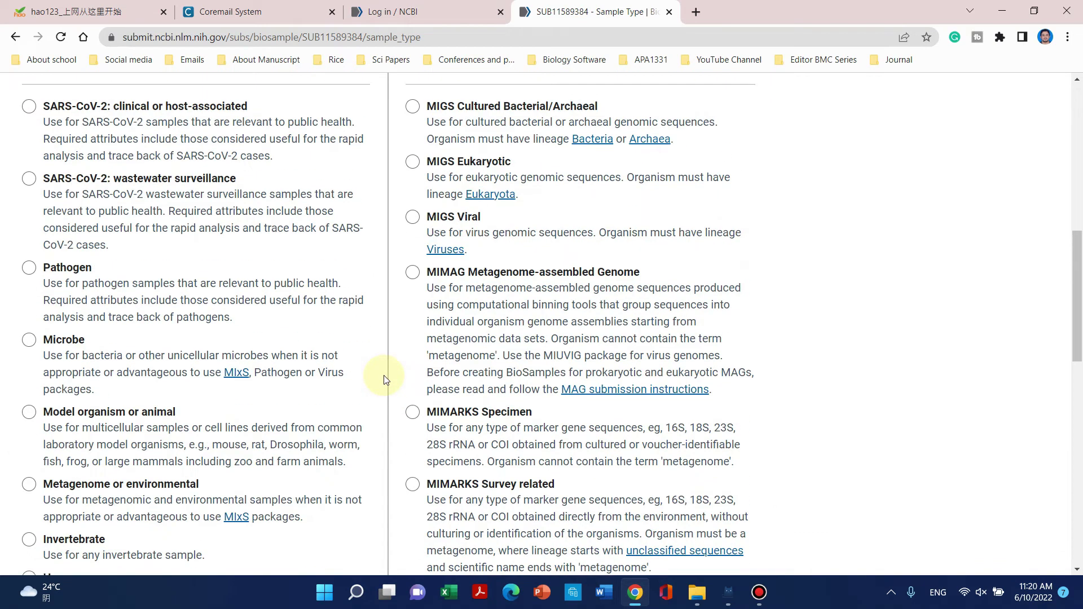
{"action": "scroll", "coordinate": [385, 380], "scroll_direction": "up", "scroll_amount": 6}
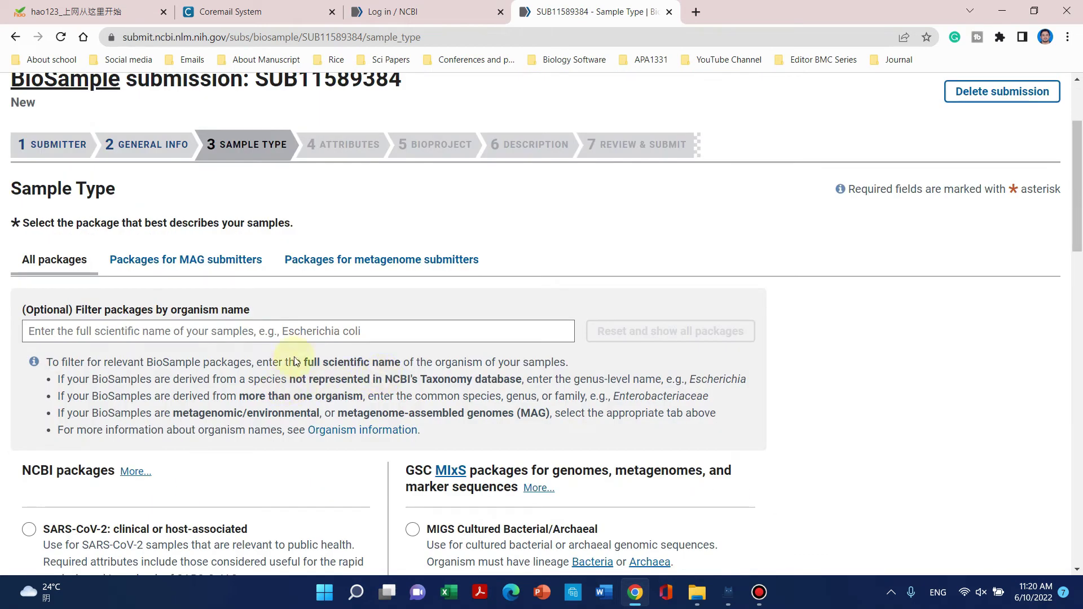
Filter packages by organism Oryza sativa, reselect Plant, and continue to Attributes.
{"action": "left_click", "coordinate": [305, 336]}
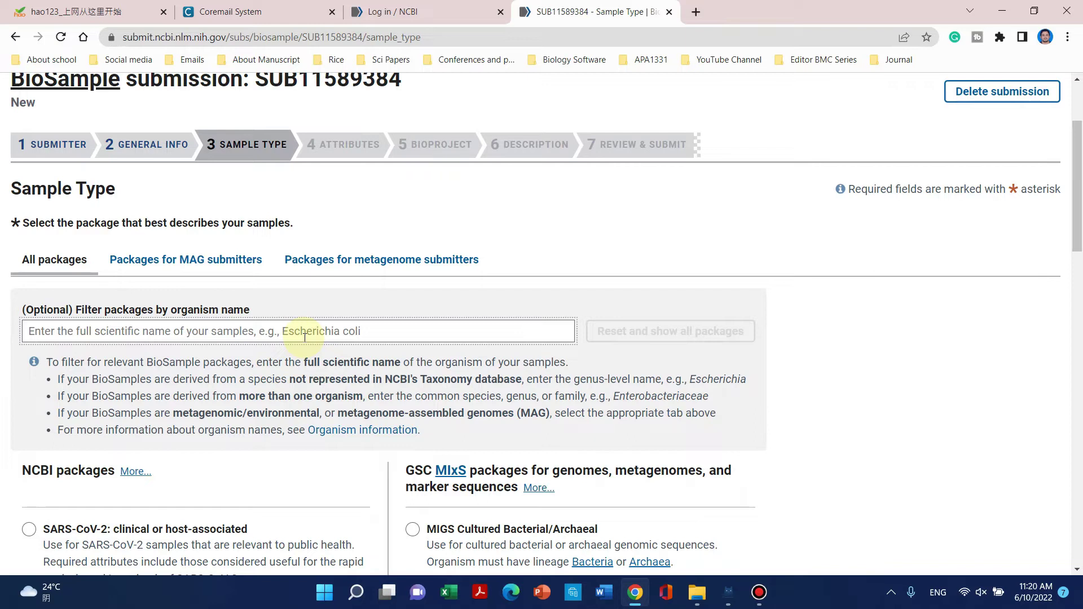
{"action": "type", "text": "or"}
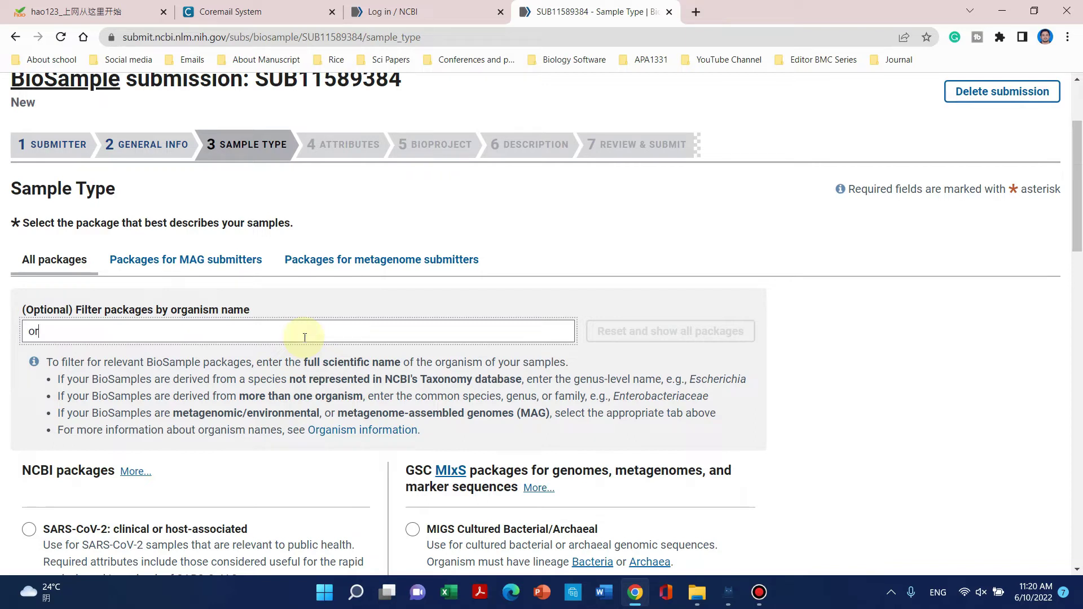
{"action": "type", "text": "yza"}
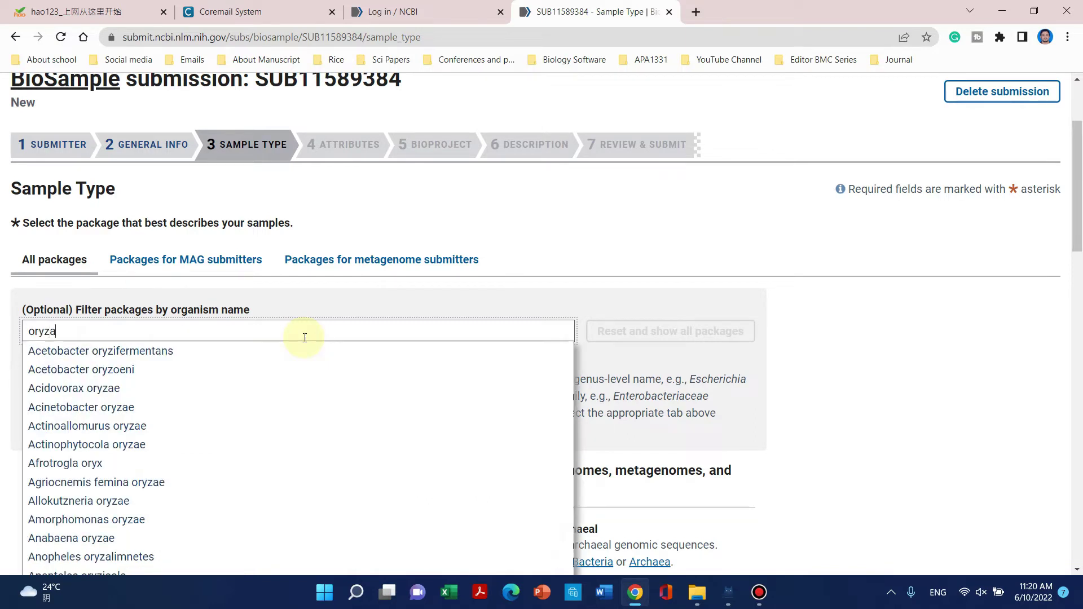
{"action": "type", "text": " sativa"}
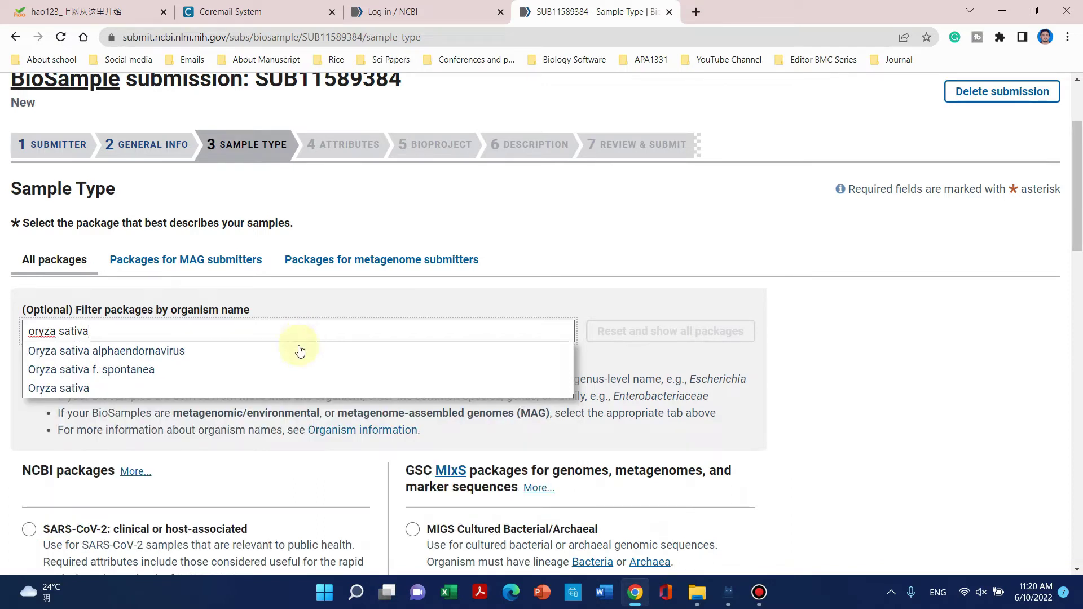
{"action": "left_click", "coordinate": [249, 388]}
{"action": "scroll", "coordinate": [461, 276], "scroll_direction": "down", "scroll_amount": 15}
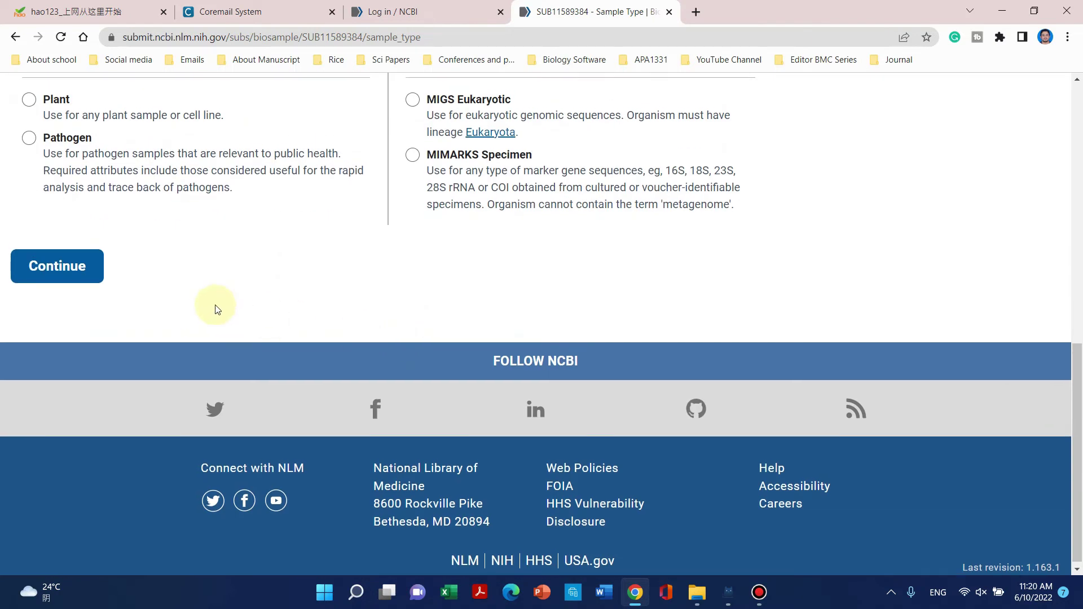
{"action": "scroll", "coordinate": [216, 308], "scroll_direction": "up", "scroll_amount": 6}
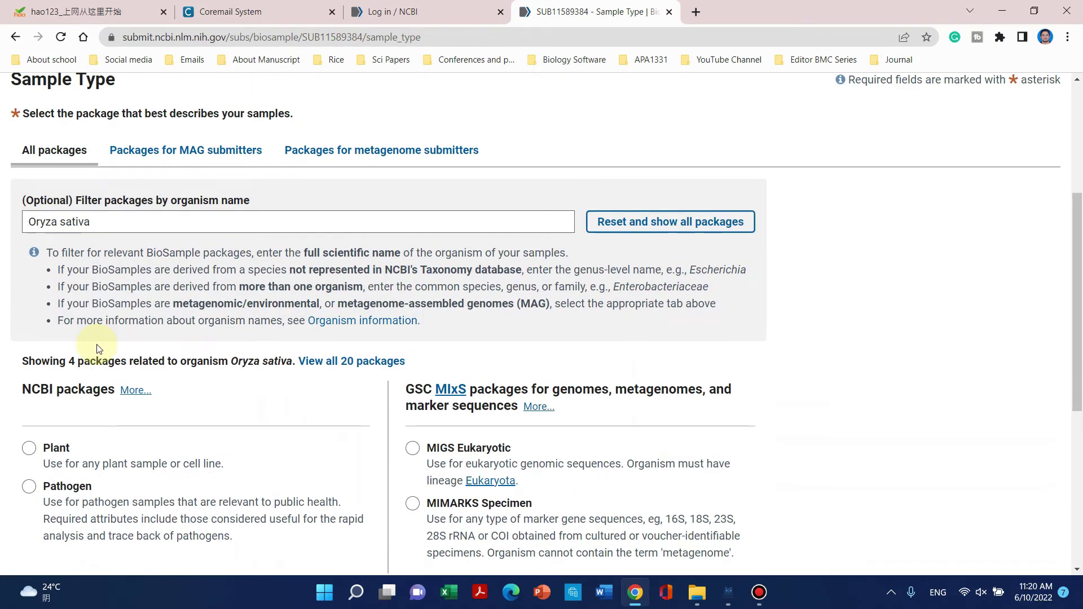
{"action": "left_click", "coordinate": [28, 448]}
{"action": "scroll", "coordinate": [190, 416], "scroll_direction": "down", "scroll_amount": 2}
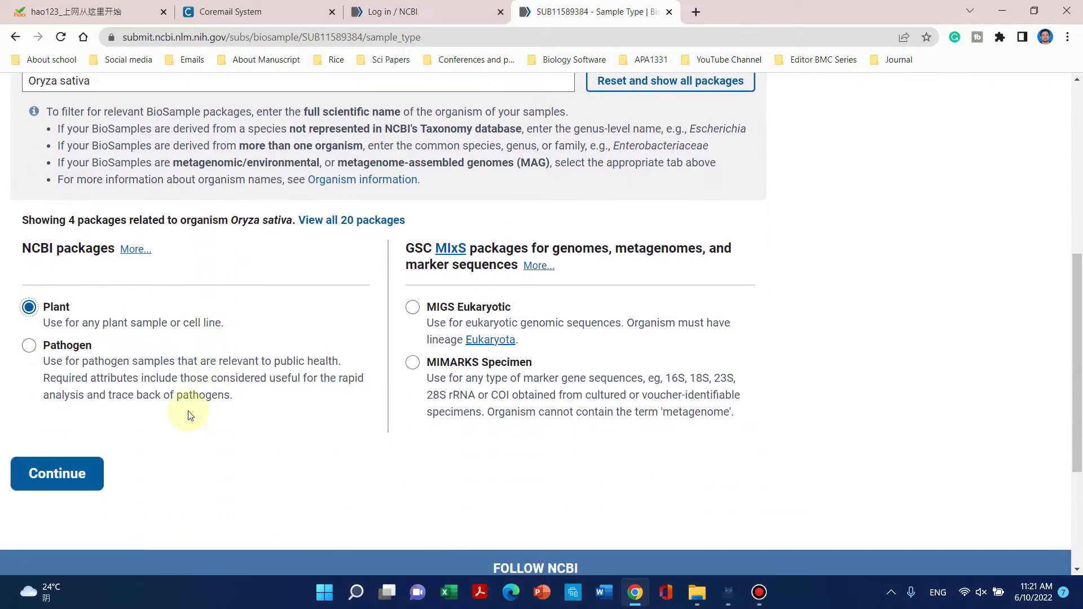
{"action": "scroll", "coordinate": [90, 476], "scroll_direction": "up", "scroll_amount": 1}
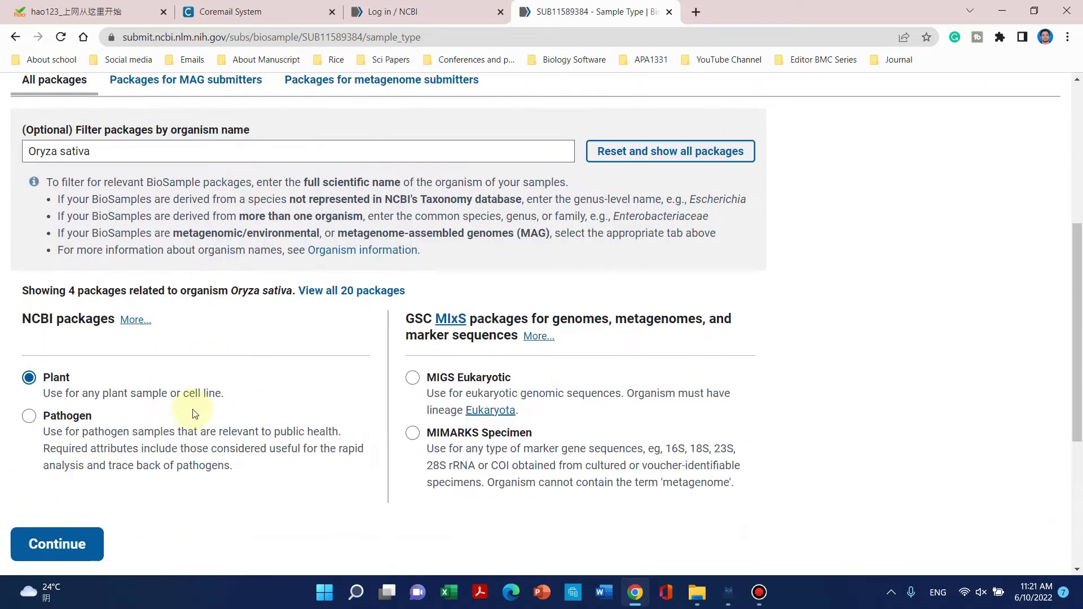
{"action": "scroll", "coordinate": [290, 321], "scroll_direction": "down", "scroll_amount": 2}
{"action": "left_click", "coordinate": [69, 401]}
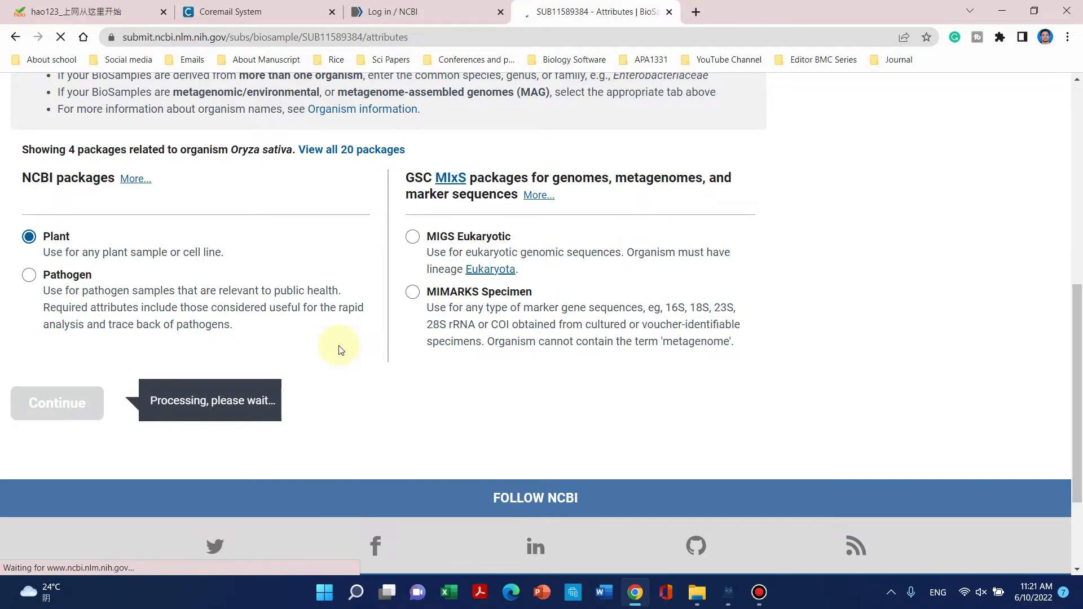
Enter sample name WT_1 and select Oryza sativa as the organism.
{"action": "scroll", "coordinate": [340, 349], "scroll_direction": "down", "scroll_amount": 3}
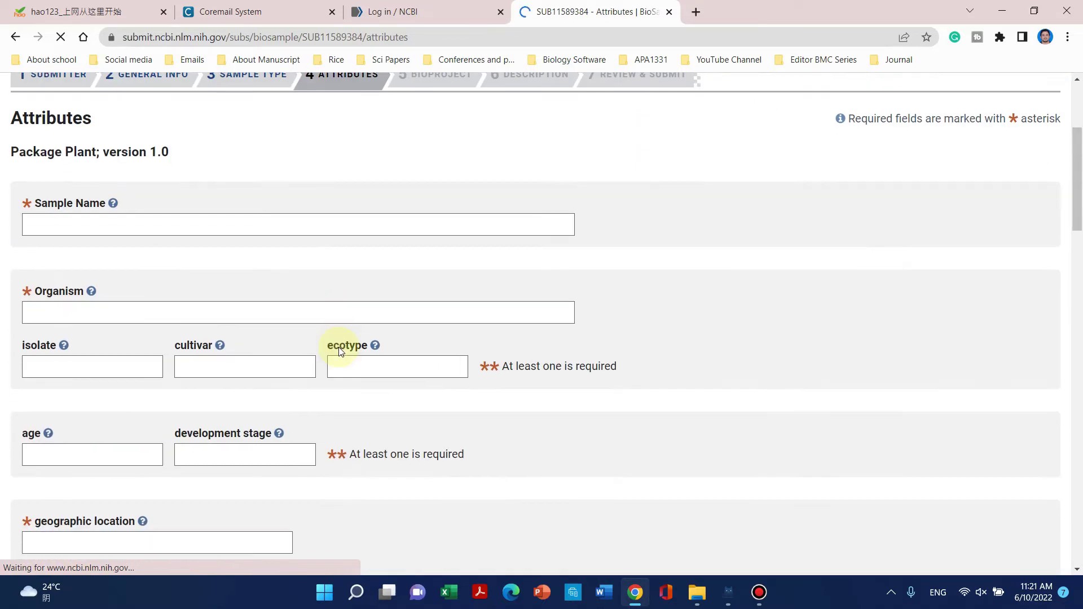
{"action": "left_click", "coordinate": [296, 228]}
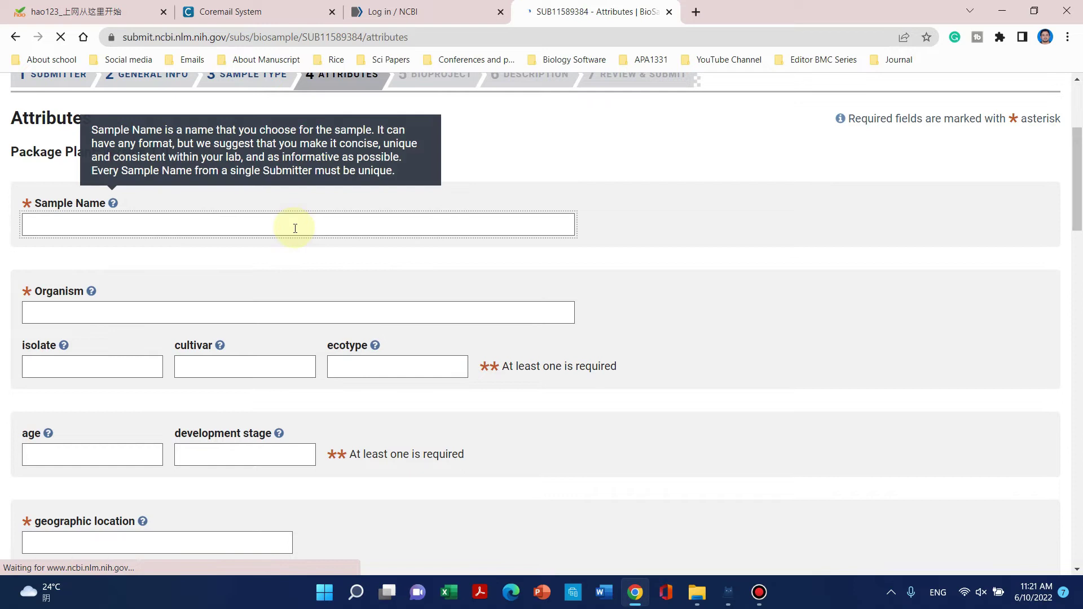
{"action": "type", "text": "WT"}
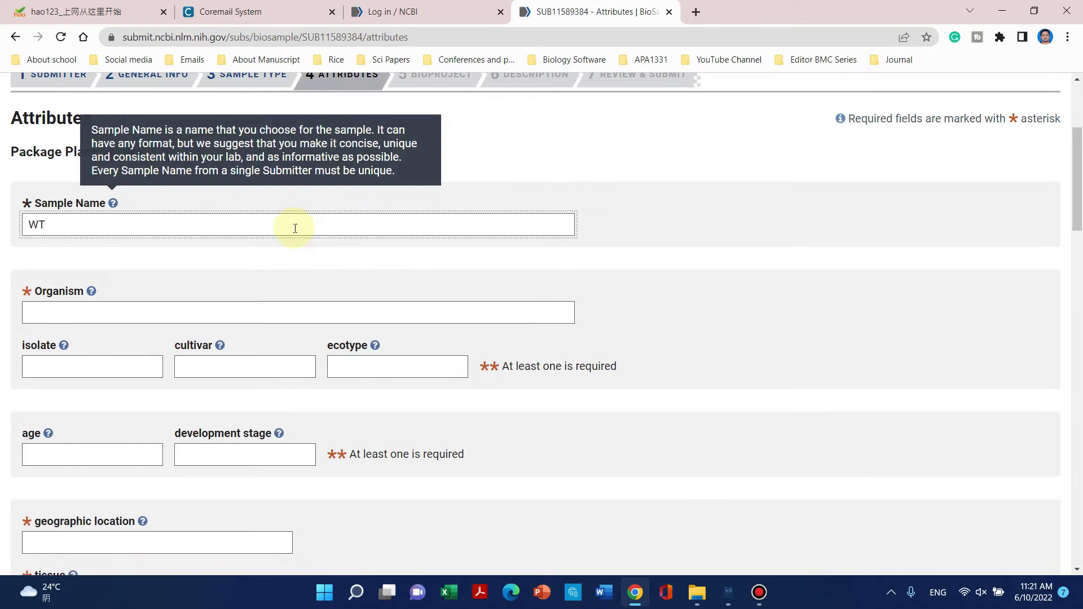
{"action": "type", "text": "_1"}
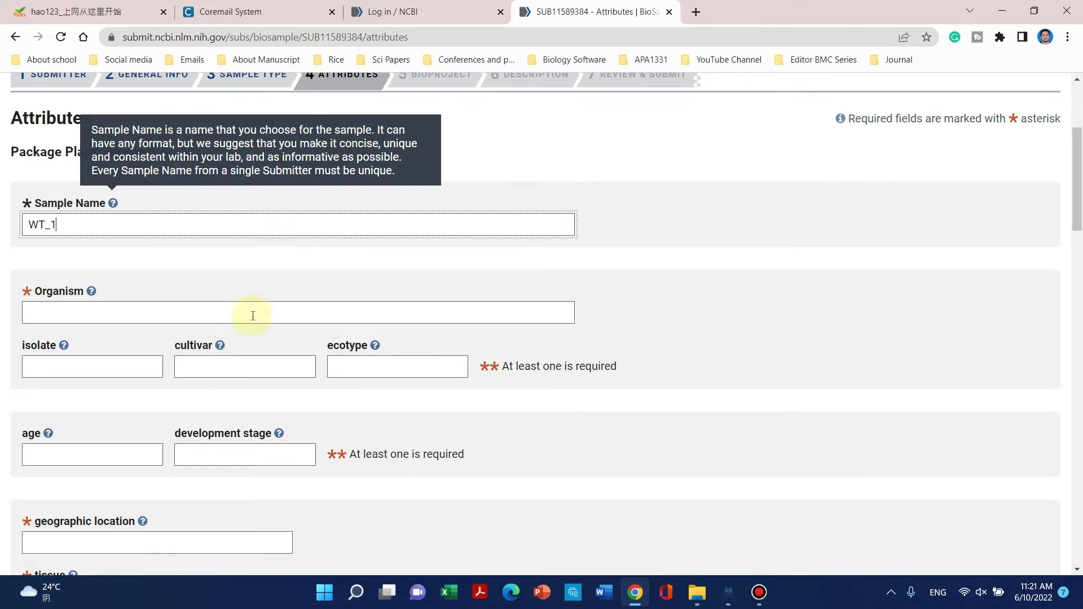
{"action": "left_click", "coordinate": [252, 316]}
{"action": "type", "text": "o"}
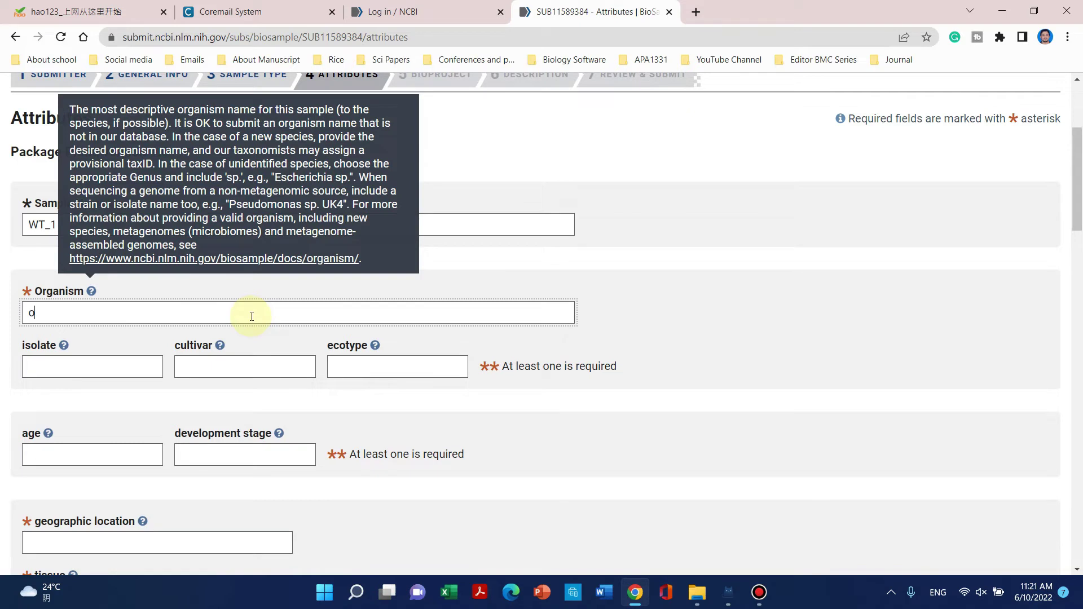
{"action": "type", "text": "ryza"}
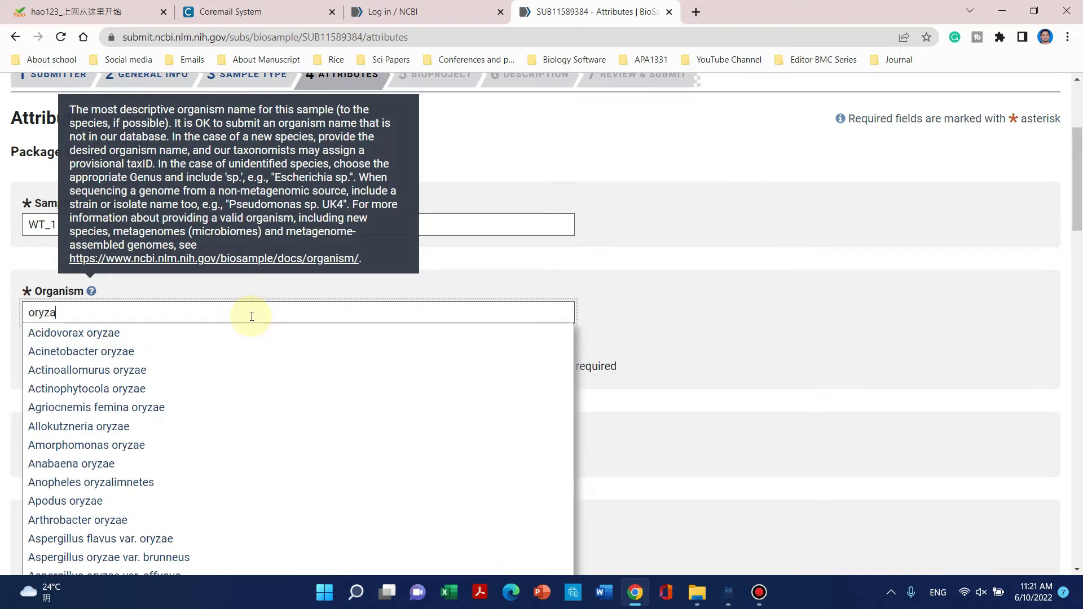
{"action": "type", "text": " sati"}
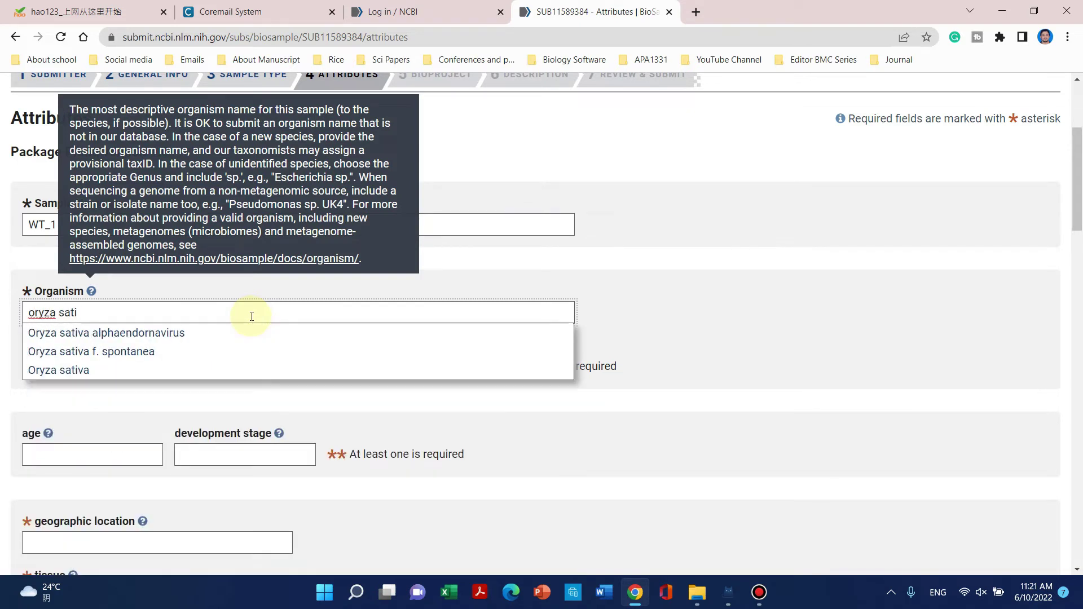
{"action": "left_click", "coordinate": [244, 370]}
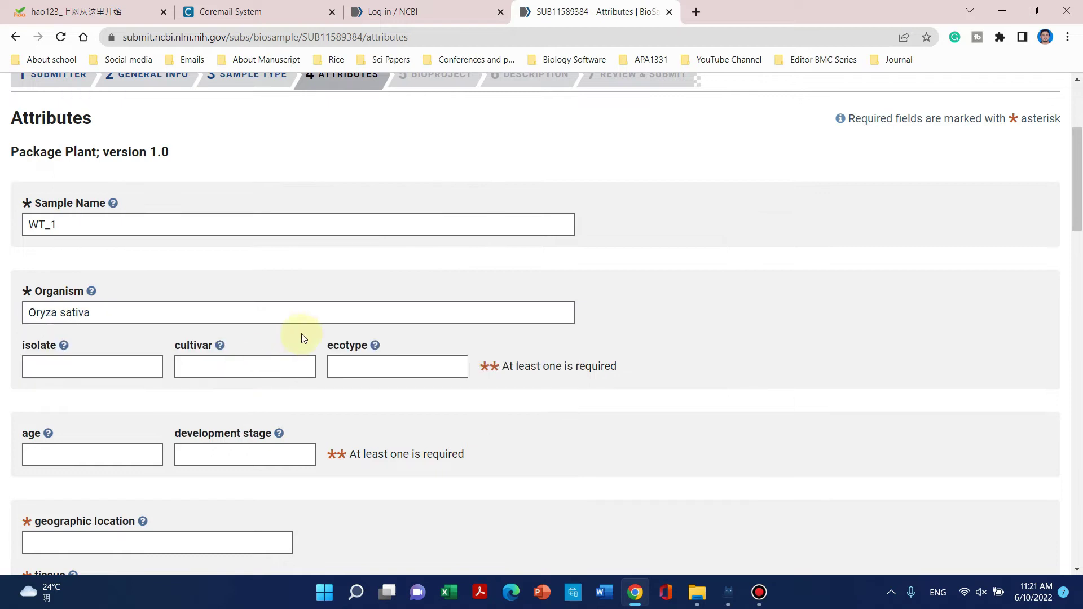
Set the cultivar to WT and the ecotype to Yixiang1B.
{"action": "left_click", "coordinate": [131, 366]}
{"action": "left_click", "coordinate": [239, 362]}
{"action": "type", "text": "apical "}
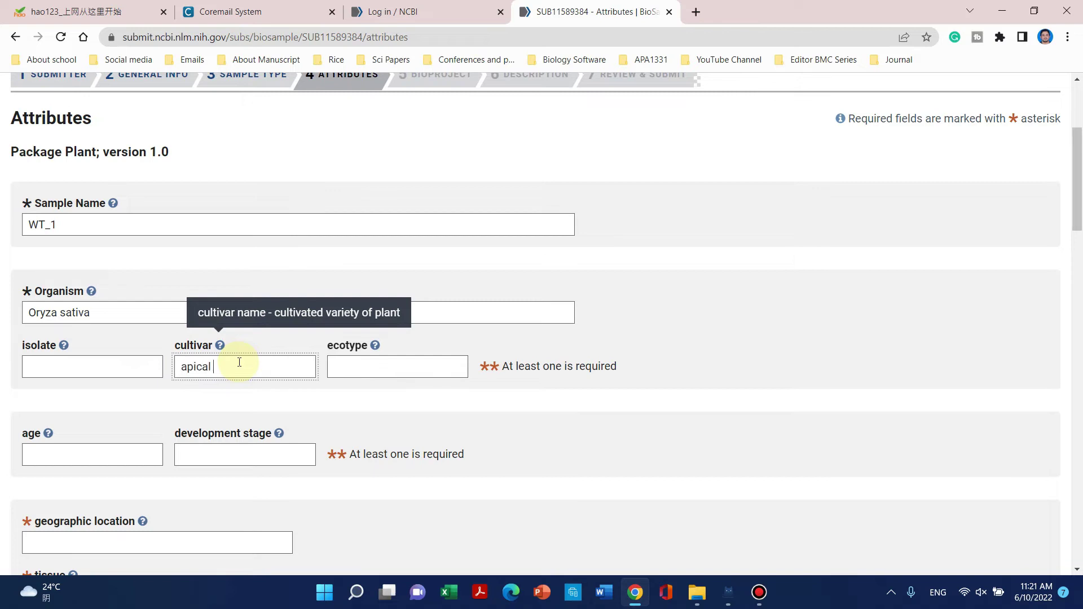
{"action": "type", "text": "panicle abortion"}
{"action": "key", "text": "BackSpace"}
{"action": "key", "text": "BackSpace"}
{"action": "key", "text": "BackSpace"}
{"action": "key", "text": "BackSpace"}
{"action": "key", "text": "BackSpace"}
{"action": "key", "text": "BackSpace"}
{"action": "key", "text": "BackSpace"}
{"action": "key", "text": "BackSpace"}
{"action": "key", "text": "BackSpace"}
{"action": "key", "text": "BackSpace"}
{"action": "key", "text": "BackSpace"}
{"action": "key", "text": "BackSpace"}
{"action": "key", "text": "BackSpace"}
{"action": "key", "text": "BackSpace"}
{"action": "key", "text": "BackSpace"}
{"action": "key", "text": "BackSpace"}
{"action": "key", "text": "BackSpace"}
{"action": "key", "text": "BackSpace"}
{"action": "key", "text": "BackSpace"}
{"action": "key", "text": "BackSpace"}
{"action": "type", "text": "pa1331"}
{"action": "left_click_drag", "start_coordinate": [225, 366], "coordinate": [174, 376]}
{"action": "type", "text": "WT"}
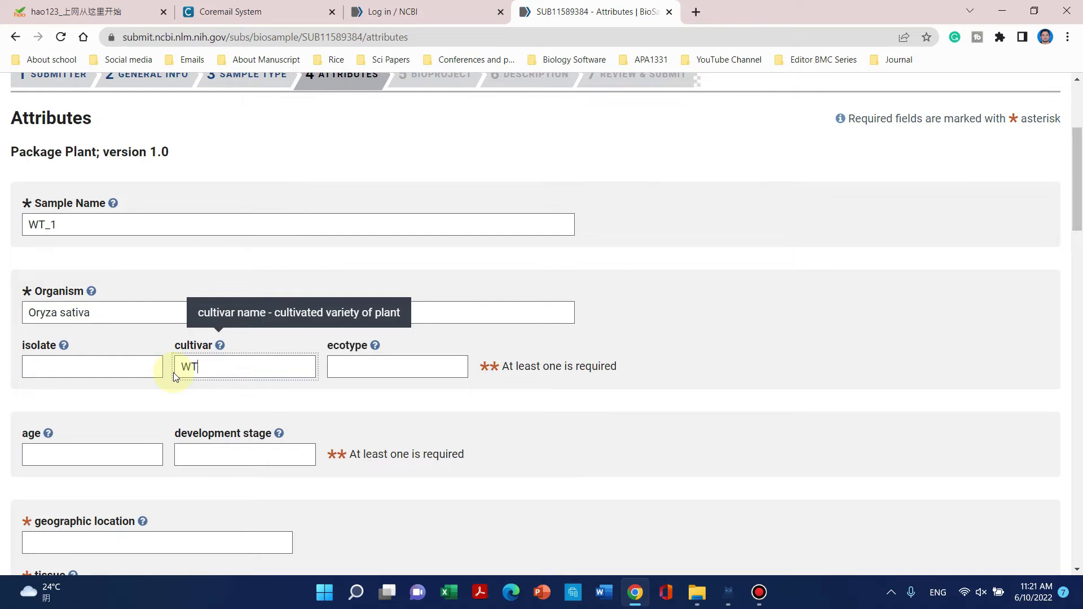
{"action": "left_click", "coordinate": [355, 369]}
{"action": "type", "text": "Yiaxina"}
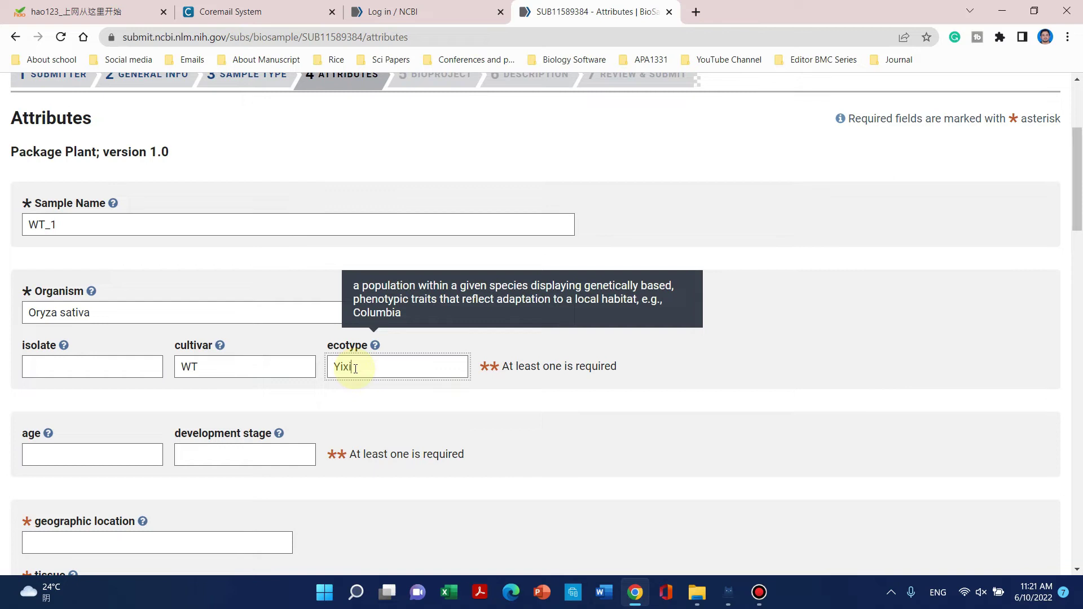
{"action": "key", "text": "BackSpace"}
{"action": "key", "text": "BackSpace"}
{"action": "type", "text": "ang1B"}
Set development stage '6 cm stage of panicle development' and location 'Sichuan, Chengdu, China'.
{"action": "scroll", "coordinate": [266, 308], "scroll_direction": "down", "scroll_amount": 2}
{"action": "left_click", "coordinate": [224, 315]}
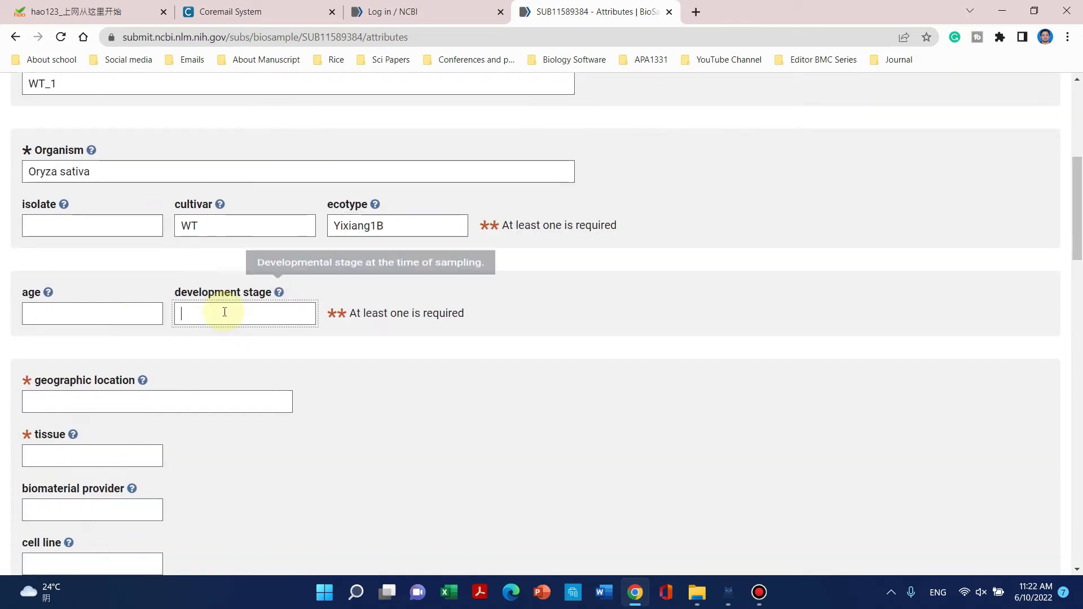
{"action": "type", "text": "6 cm"}
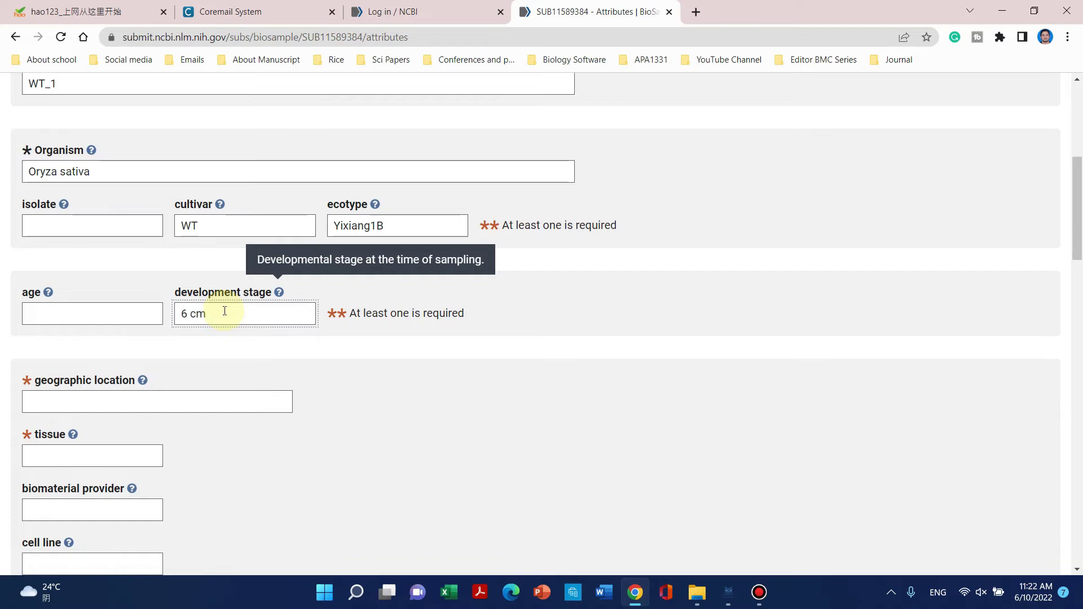
{"action": "type", "text": " stage of panicle develop"}
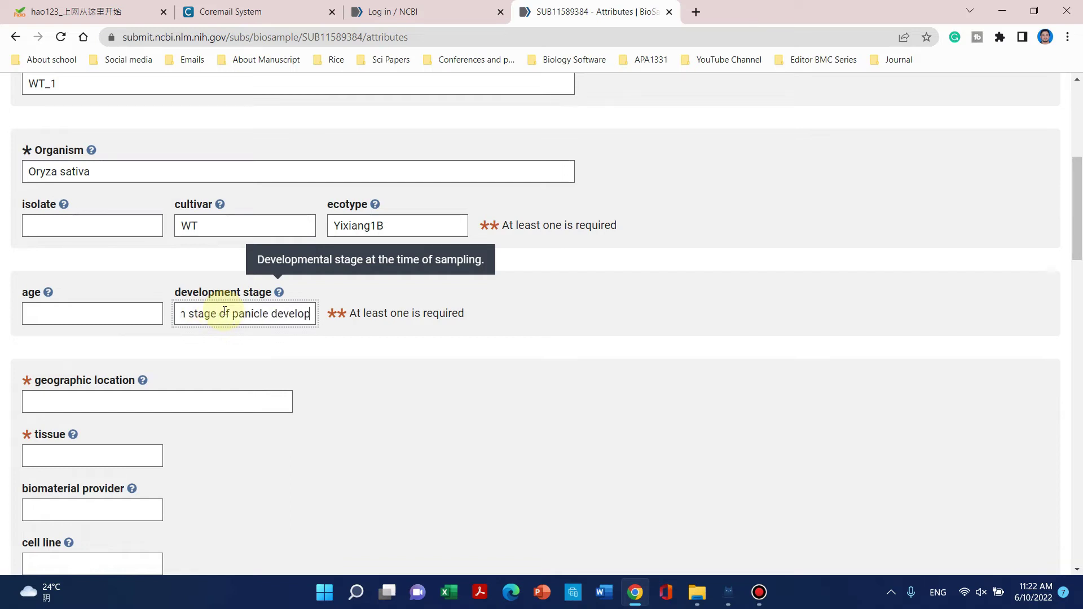
{"action": "type", "text": "ment"}
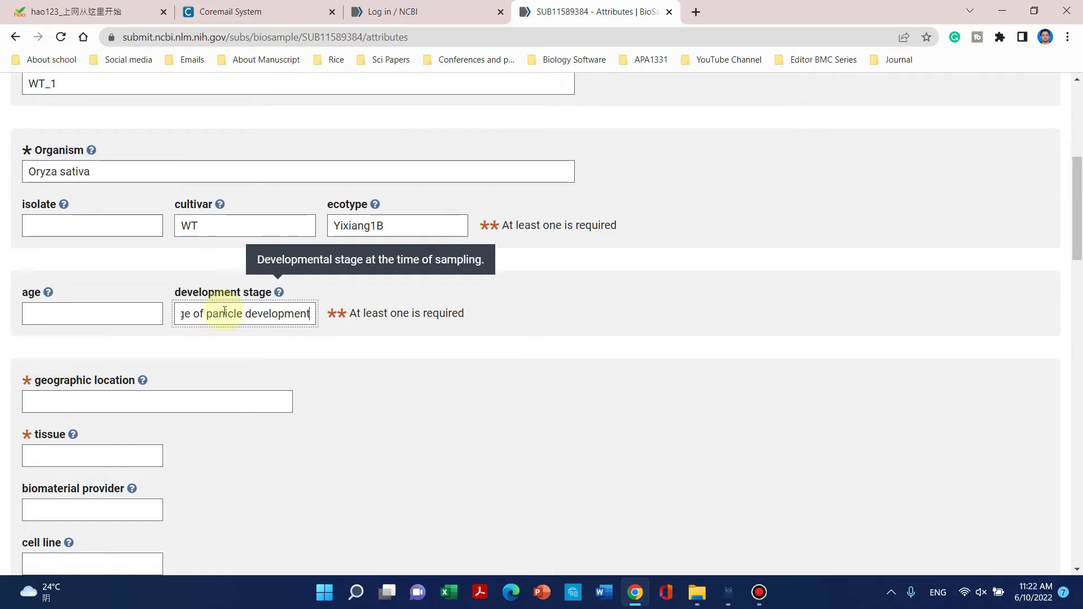
{"action": "scroll", "coordinate": [203, 335], "scroll_direction": "down", "scroll_amount": 1}
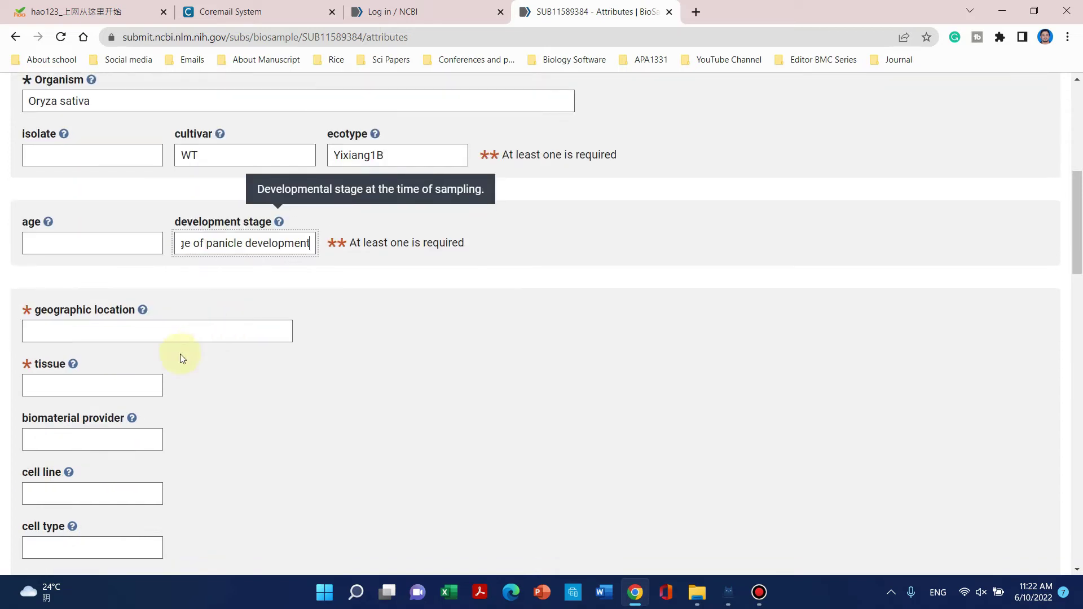
{"action": "left_click", "coordinate": [198, 329]}
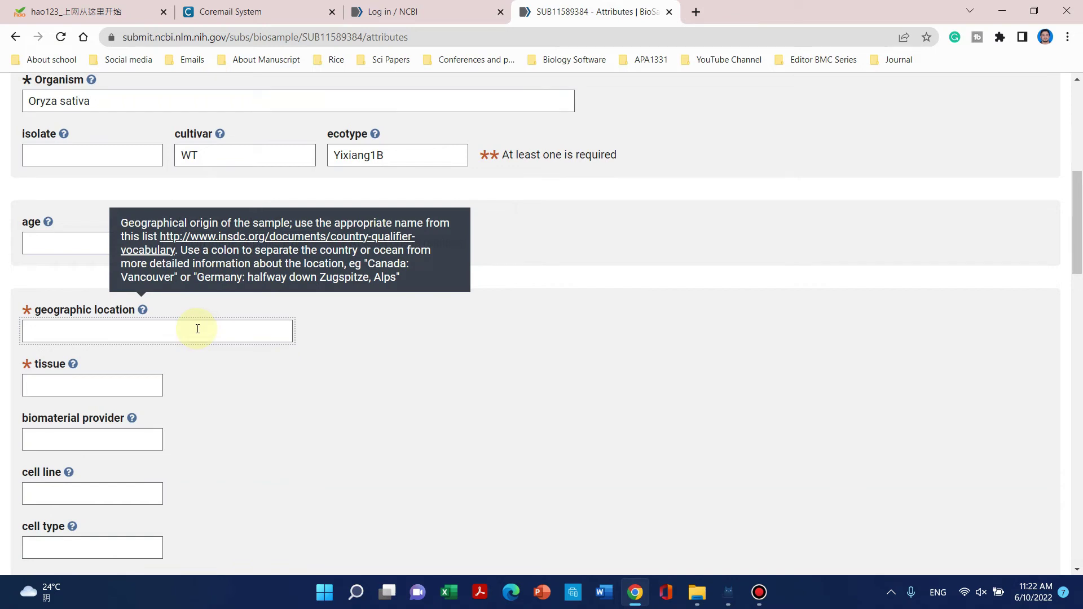
{"action": "type", "text": "Chengdu"}
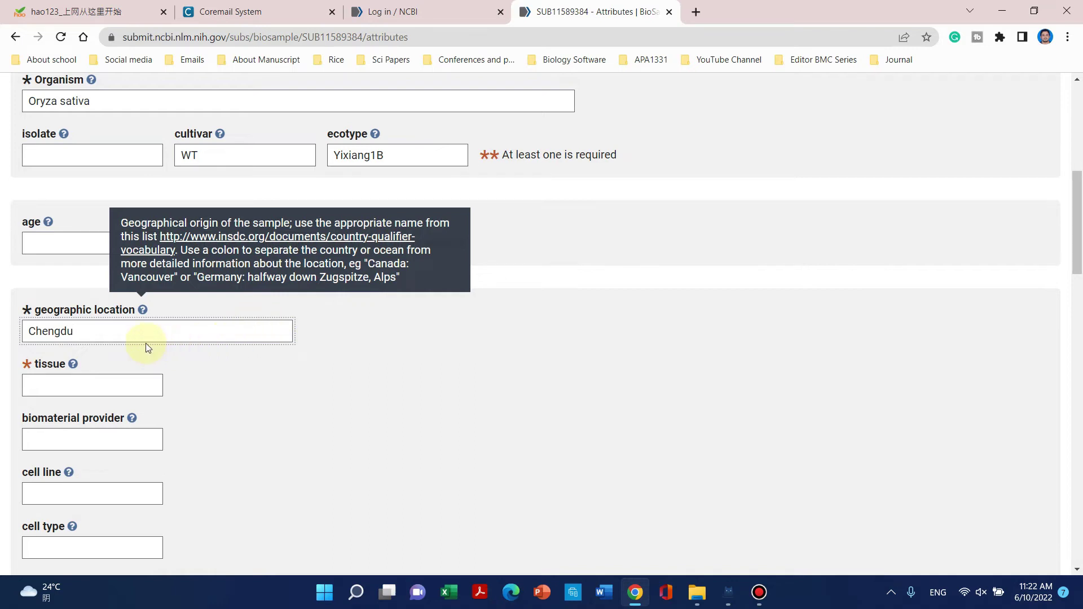
{"action": "type", "text": ","}
{"action": "key", "text": "BackSpace"}
{"action": "key", "text": "BackSpace"}
{"action": "key", "text": "BackSpace"}
{"action": "key", "text": "BackSpace"}
{"action": "key", "text": "BackSpace"}
{"action": "key", "text": "BackSpace"}
{"action": "key", "text": "BackSpace"}
{"action": "key", "text": "BackSpace"}
{"action": "type", "text": "Sii"}
{"action": "key", "text": "BackSpace"}
{"action": "type", "text": "chuan, Chengd"}
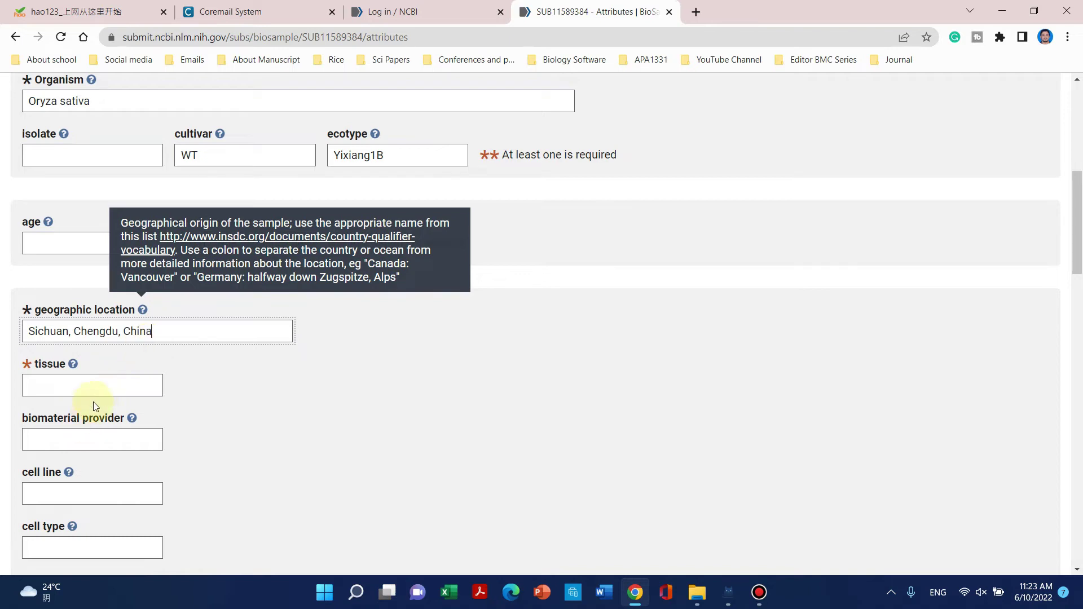
Enter 'Panicle tissues' as the tissue and scroll to the form's bottom.
{"action": "left_click", "coordinate": [104, 386]}
{"action": "type", "text": "Pa"}
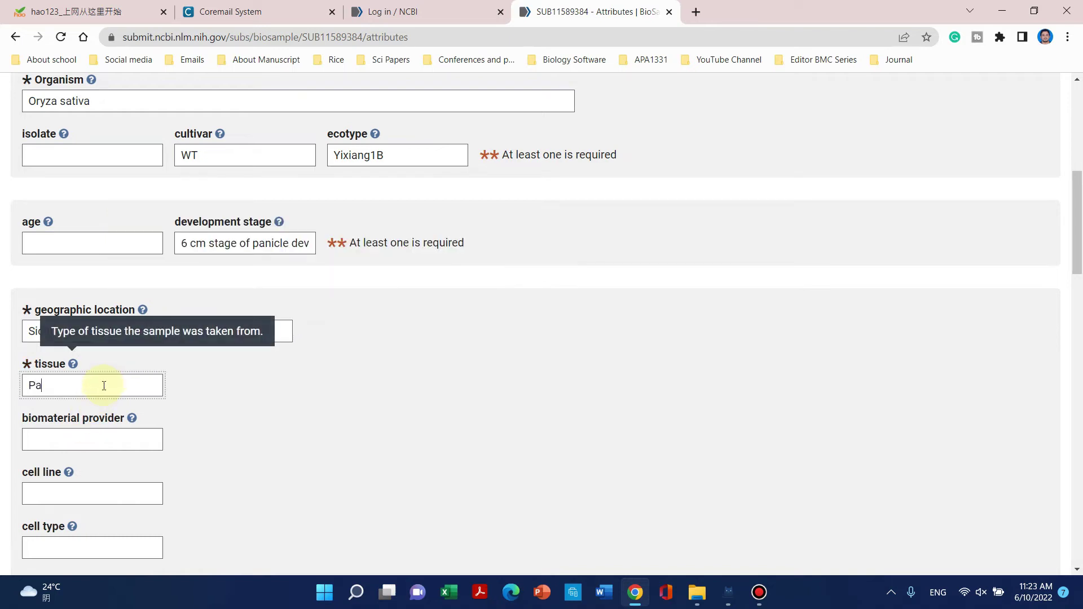
{"action": "type", "text": "nicle tissues"}
{"action": "scroll", "coordinate": [169, 417], "scroll_direction": "down", "scroll_amount": 8}
{"action": "scroll", "coordinate": [213, 380], "scroll_direction": "down", "scroll_amount": 14}
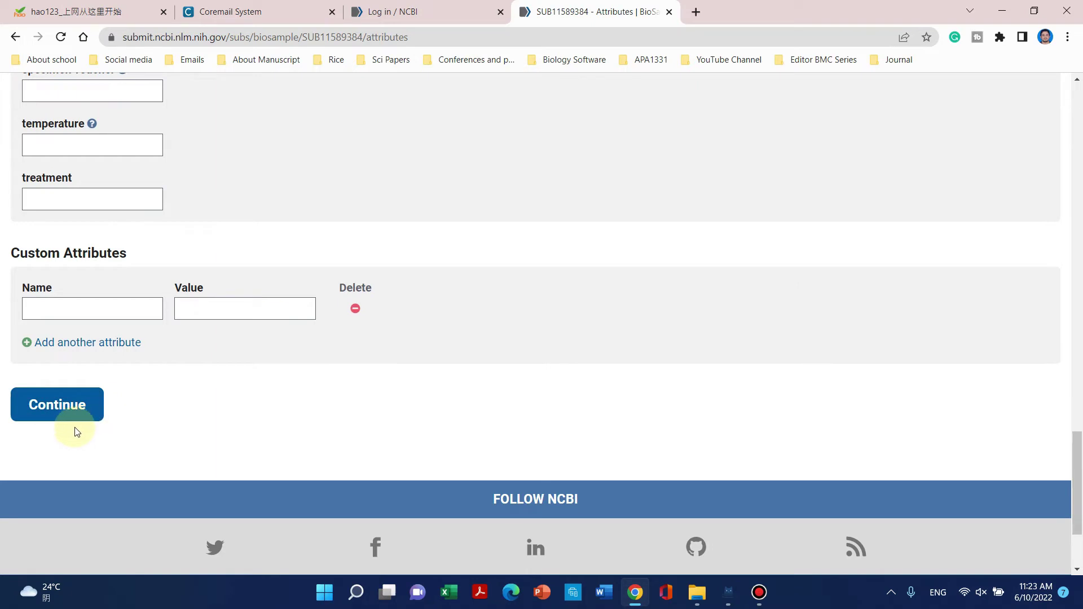
{"action": "scroll", "coordinate": [73, 415], "scroll_direction": "up", "scroll_amount": 1}
Submit the attributes for validation and review the warning table's suggestions.
{"action": "left_click", "coordinate": [62, 473]}
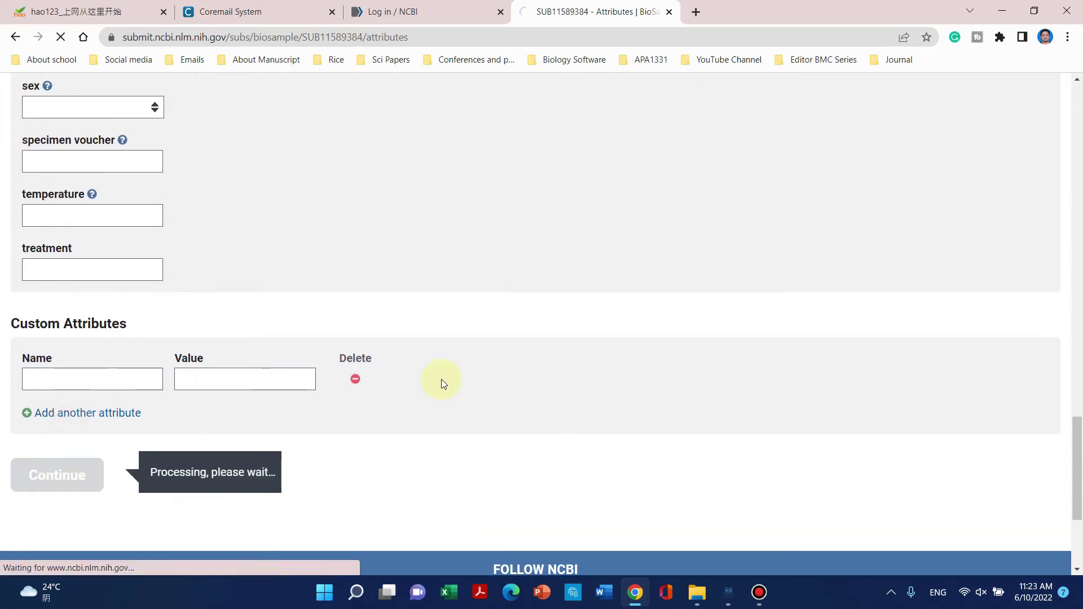
{"action": "scroll", "coordinate": [476, 355], "scroll_direction": "up", "scroll_amount": 6}
{"action": "scroll", "coordinate": [475, 355], "scroll_direction": "down", "scroll_amount": 5}
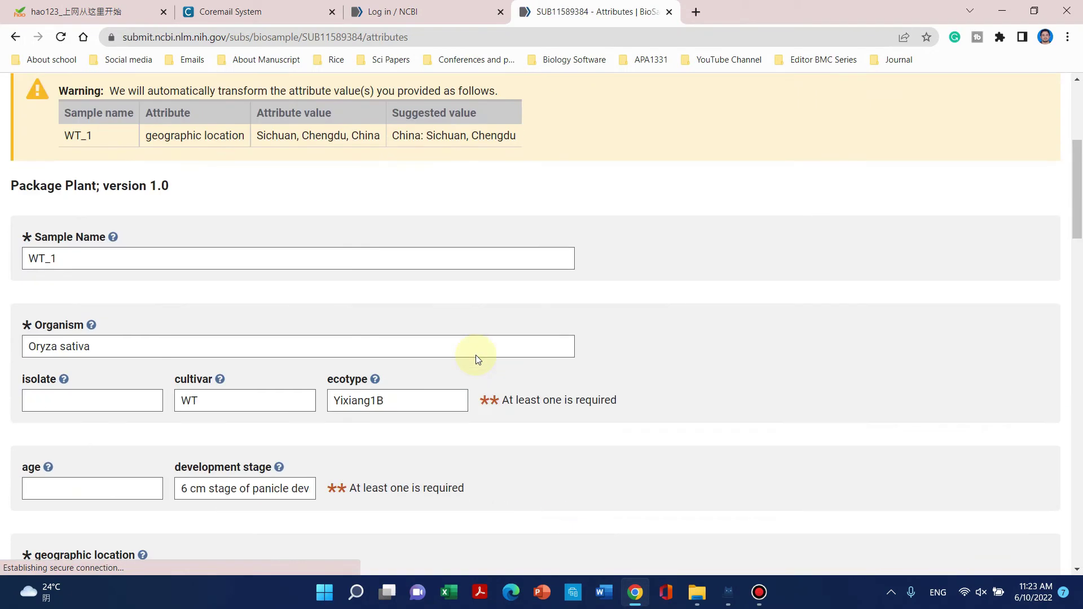
{"action": "scroll", "coordinate": [475, 354], "scroll_direction": "up", "scroll_amount": 3}
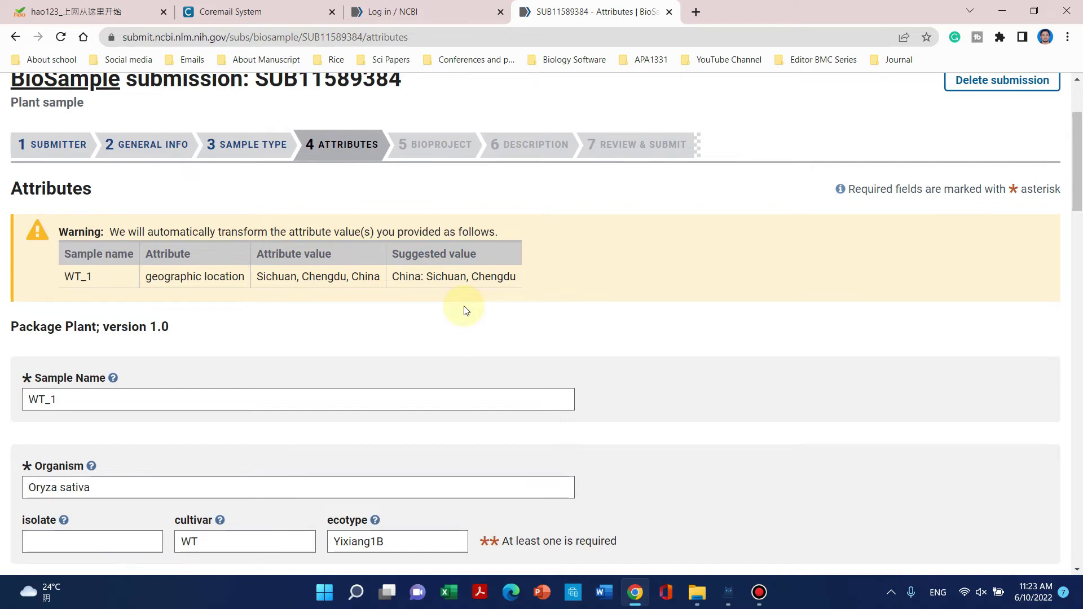
{"action": "scroll", "coordinate": [463, 309], "scroll_direction": "down", "scroll_amount": 5}
{"action": "scroll", "coordinate": [460, 308], "scroll_direction": "up", "scroll_amount": 5}
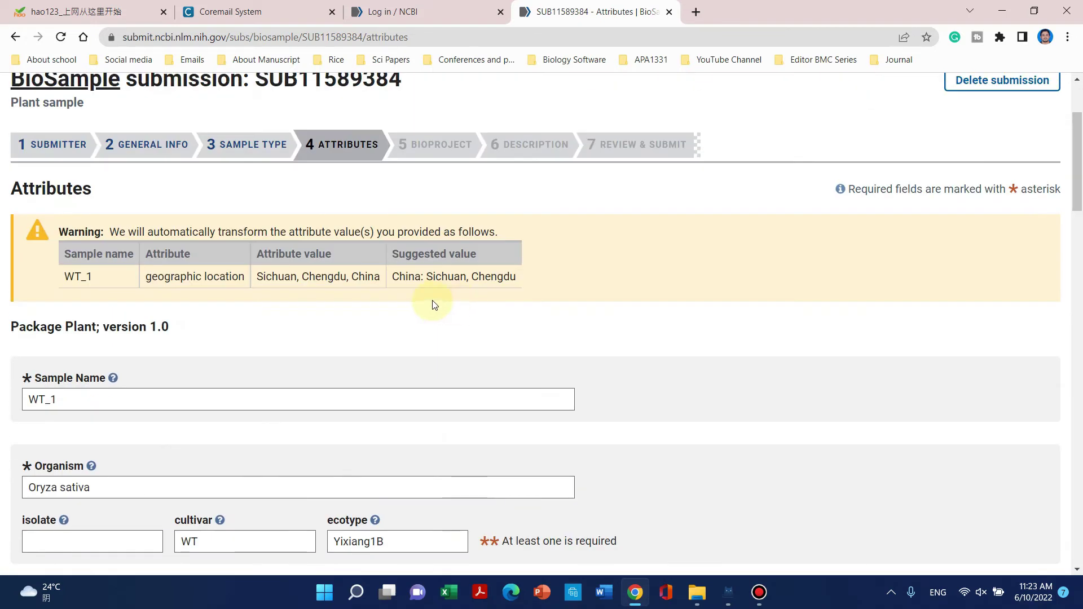
{"action": "scroll", "coordinate": [429, 313], "scroll_direction": "down", "scroll_amount": 1}
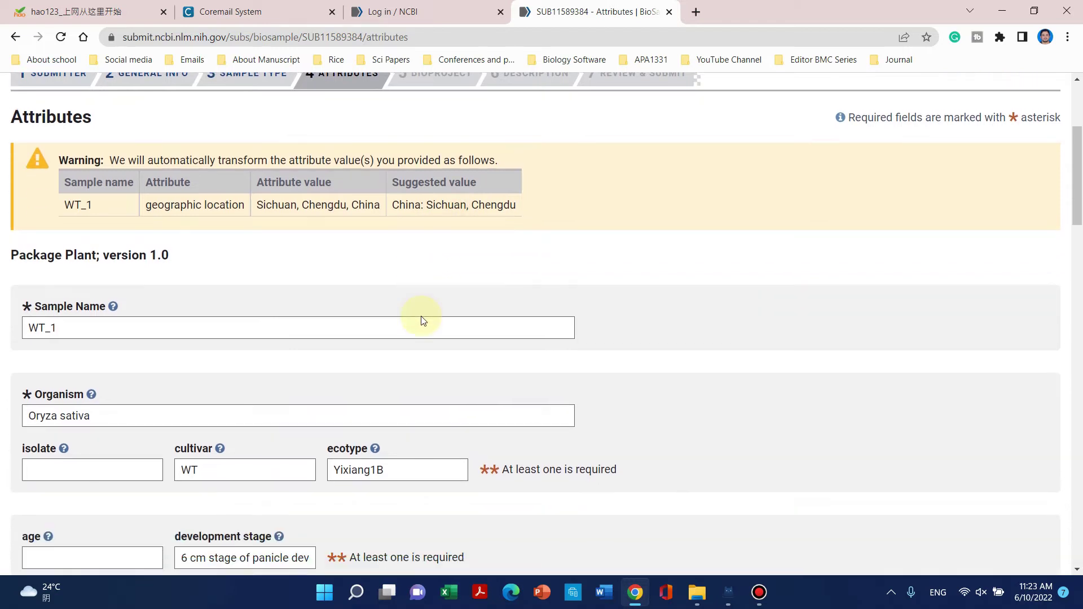
{"action": "scroll", "coordinate": [420, 321], "scroll_direction": "down", "scroll_amount": 3}
{"action": "scroll", "coordinate": [421, 320], "scroll_direction": "up", "scroll_amount": 2}
{"action": "scroll", "coordinate": [420, 320], "scroll_direction": "down", "scroll_amount": 2}
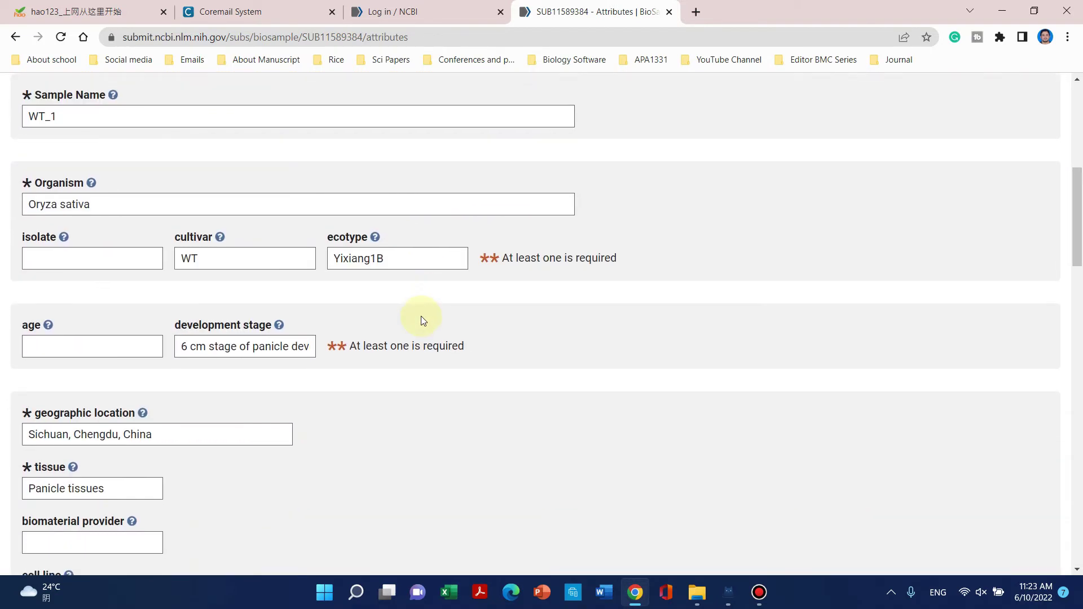
{"action": "scroll", "coordinate": [421, 317], "scroll_direction": "down", "scroll_amount": 6}
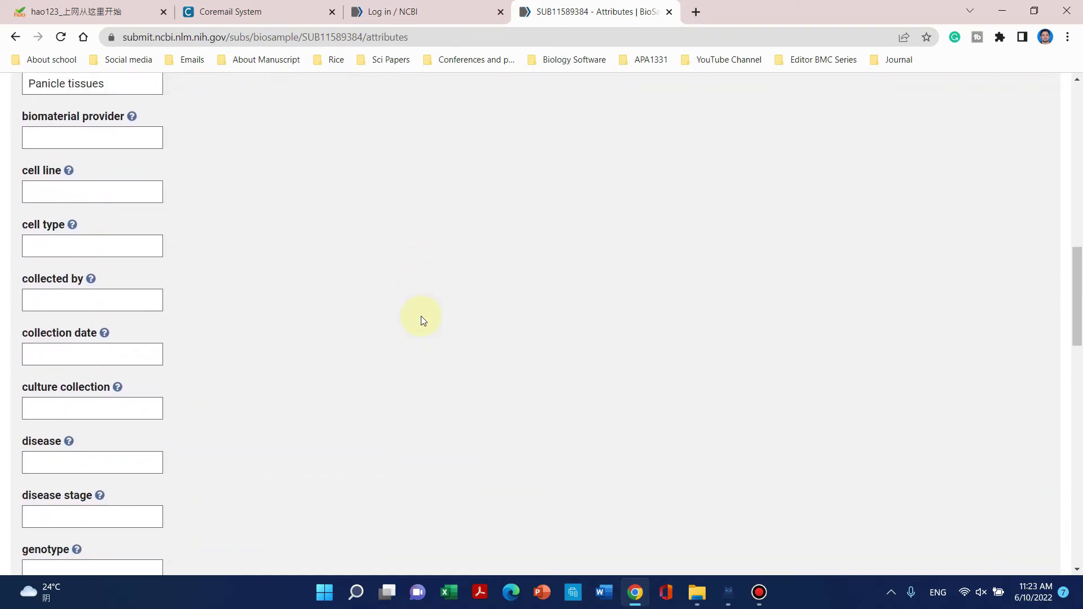
{"action": "scroll", "coordinate": [421, 321], "scroll_direction": "up", "scroll_amount": 5}
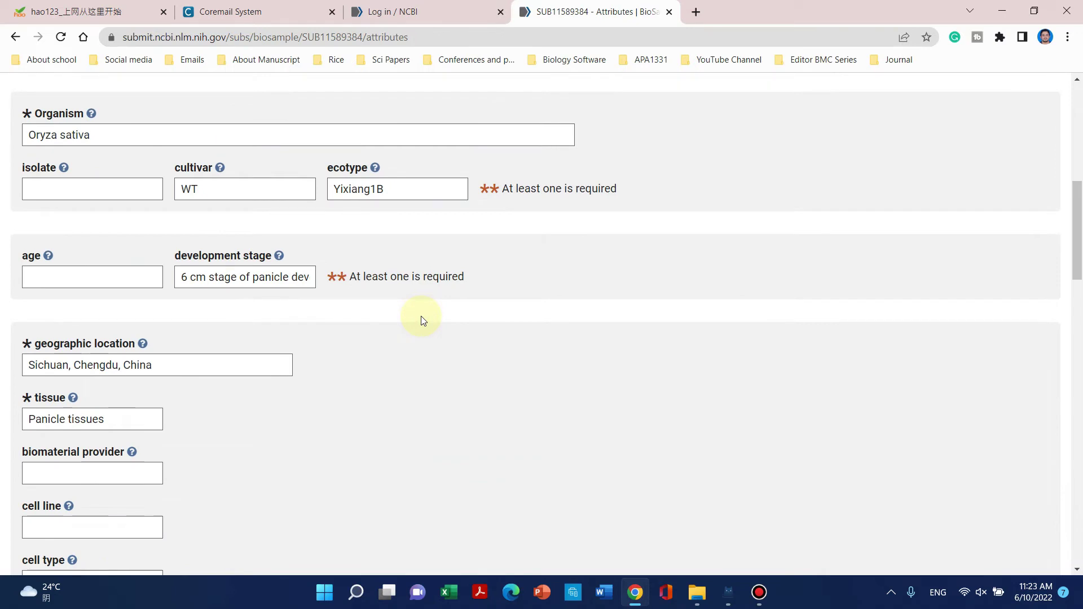
{"action": "scroll", "coordinate": [266, 368], "scroll_direction": "up", "scroll_amount": 5}
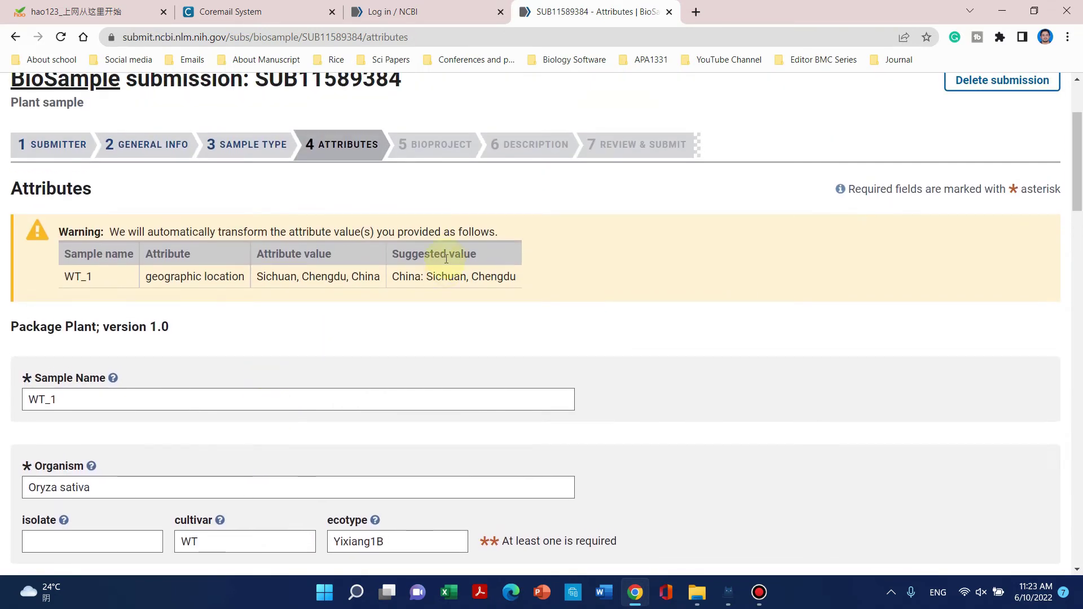
Replace the geographic location with the suggested value 'China: Sichuan, Chengdu'.
{"action": "left_click_drag", "start_coordinate": [395, 276], "coordinate": [521, 277]}
{"action": "key", "text": "ctrl+c"}
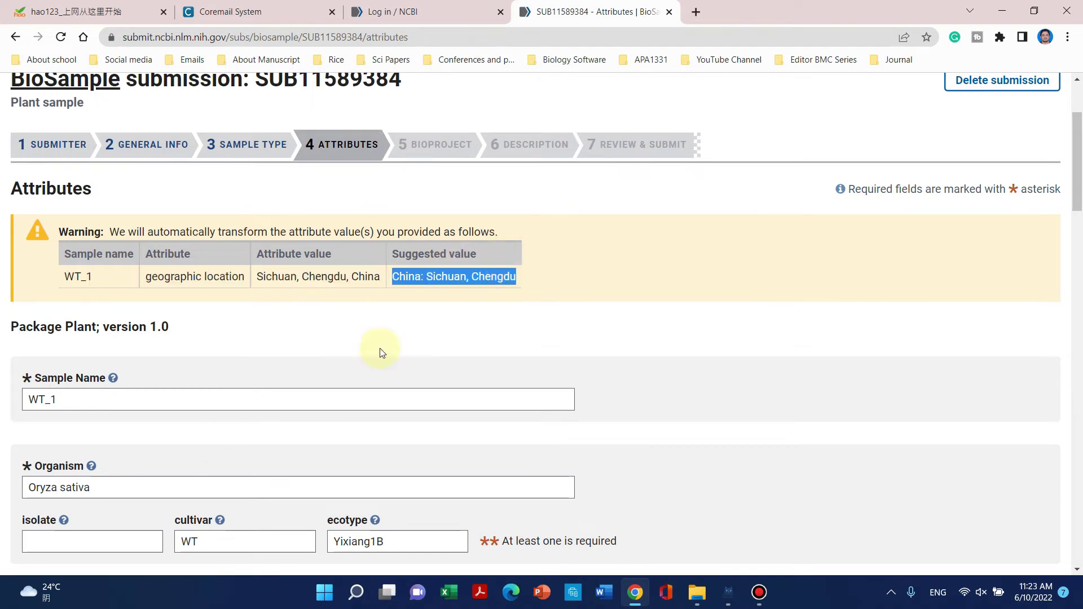
{"action": "scroll", "coordinate": [380, 353], "scroll_direction": "down", "scroll_amount": 7}
{"action": "left_click", "coordinate": [164, 293]}
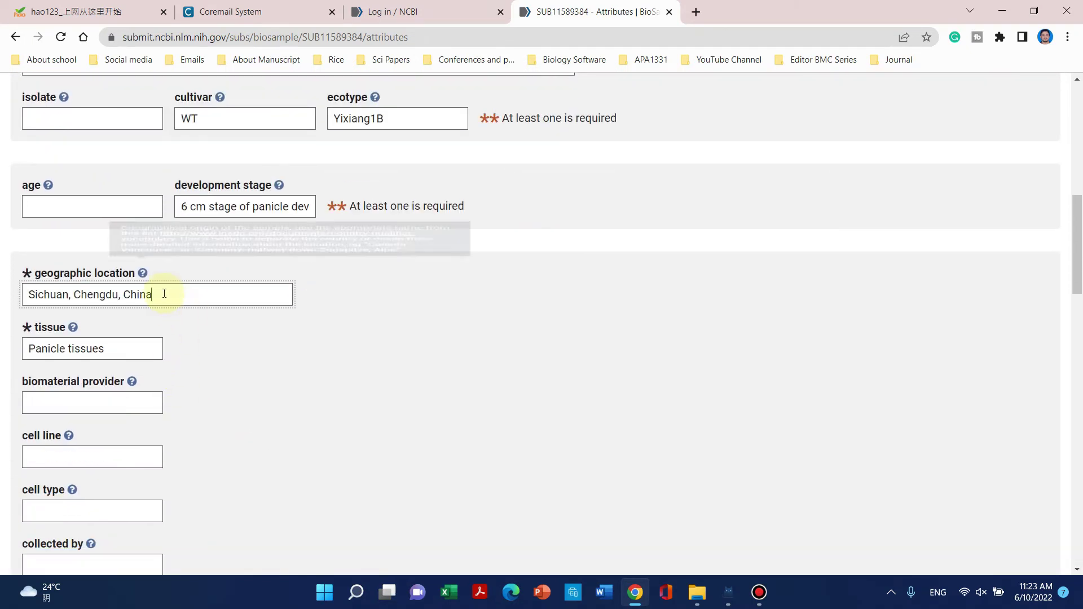
{"action": "left_click_drag", "start_coordinate": [164, 293], "coordinate": [5, 330]}
{"action": "key", "text": "ctrl+v"}
{"action": "left_click_drag", "start_coordinate": [159, 294], "coordinate": [7, 334]}
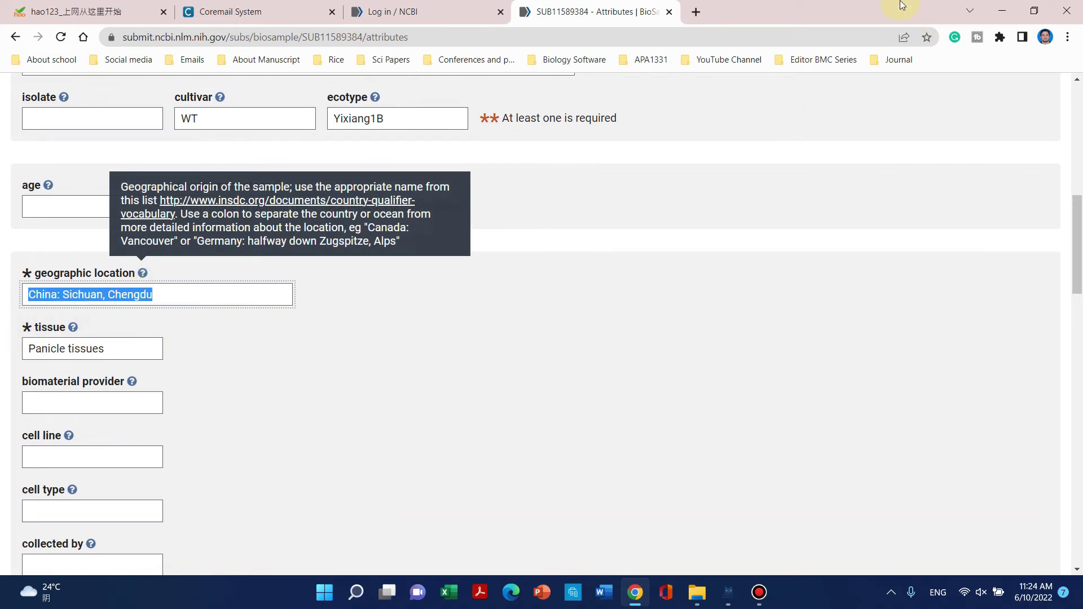
{"action": "left_click", "coordinate": [699, 7]}
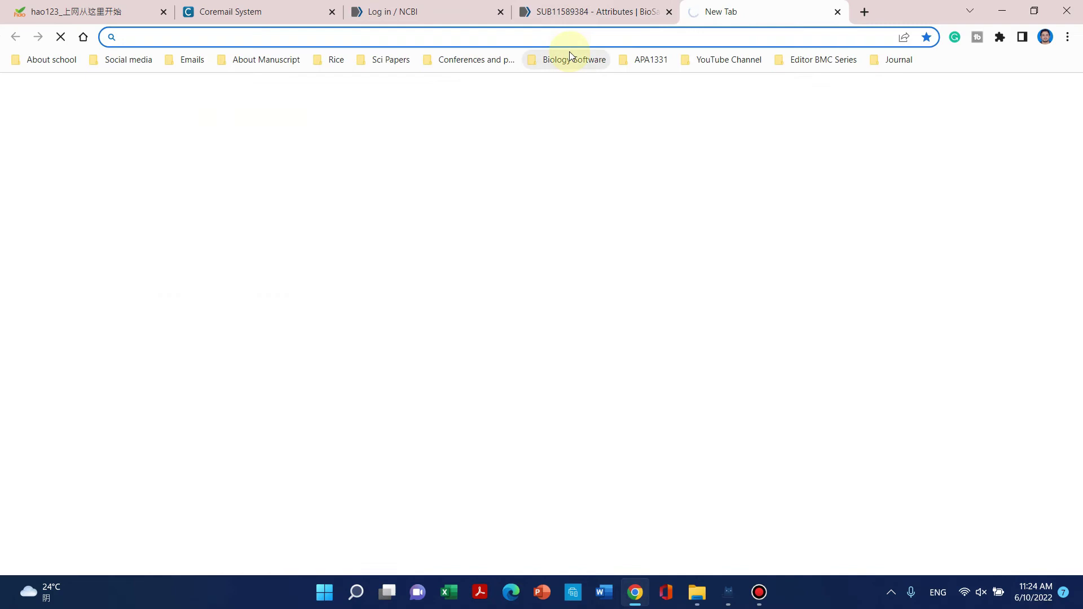
{"action": "key", "text": "ctrl+v"}
{"action": "key", "text": "ctrl+shift+Tab"}
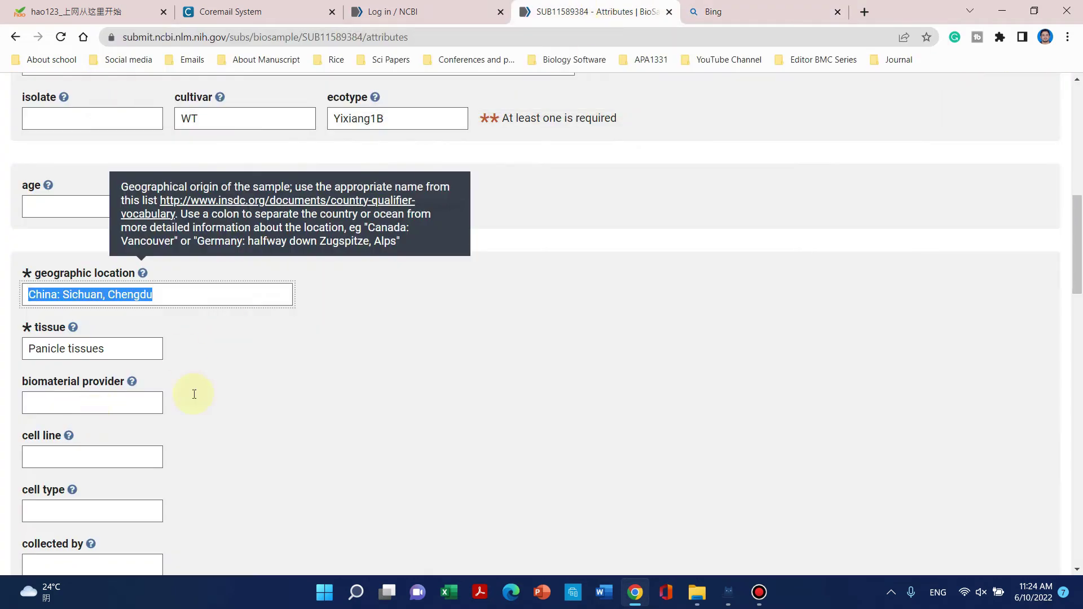
{"action": "scroll", "coordinate": [350, 440], "scroll_direction": "down", "scroll_amount": 20}
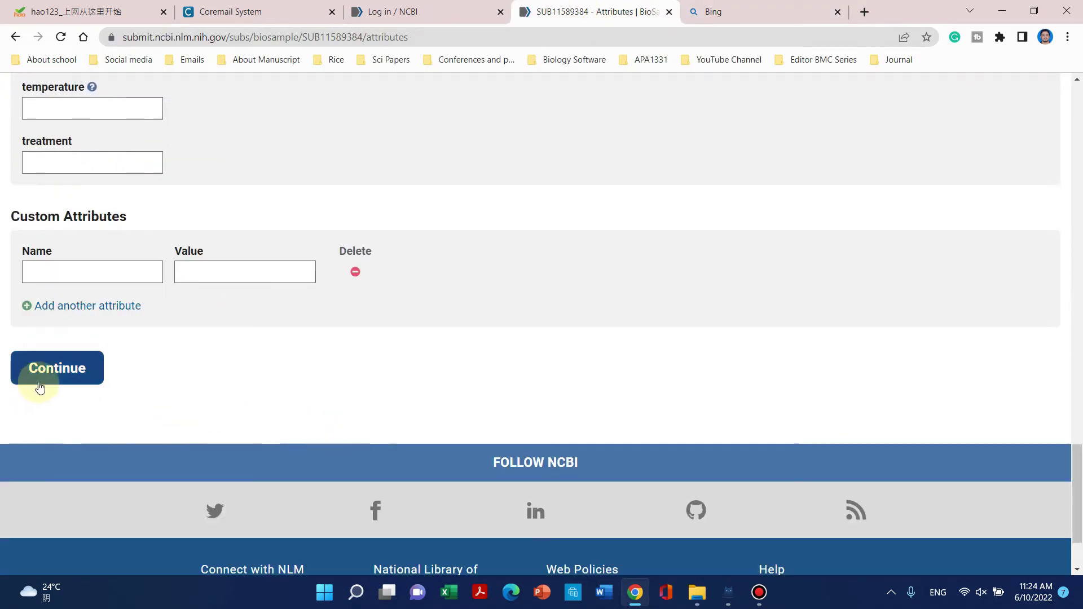
Advance to the BioProject step and link existing project PRJNA847685 from the suggestions.
{"action": "left_click", "coordinate": [48, 372]}
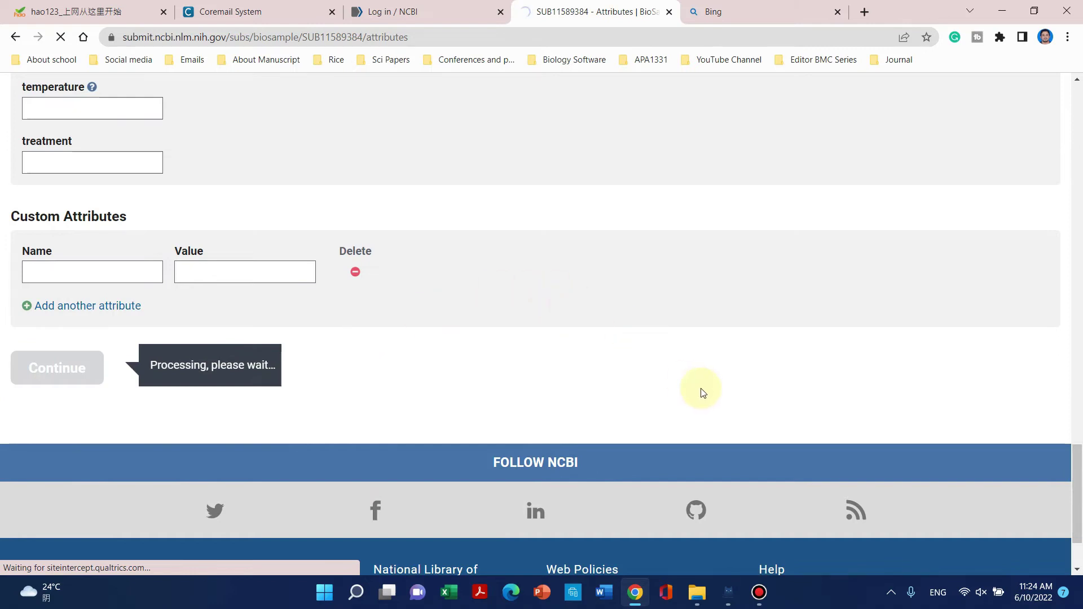
{"action": "scroll", "coordinate": [671, 368], "scroll_direction": "down", "scroll_amount": 2}
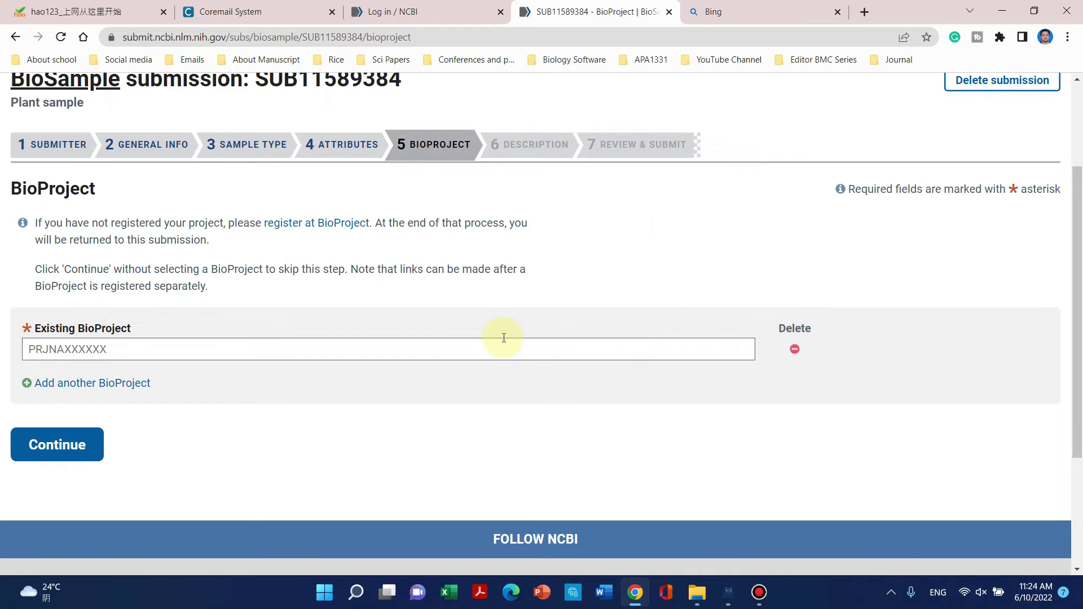
{"action": "left_click", "coordinate": [489, 354]}
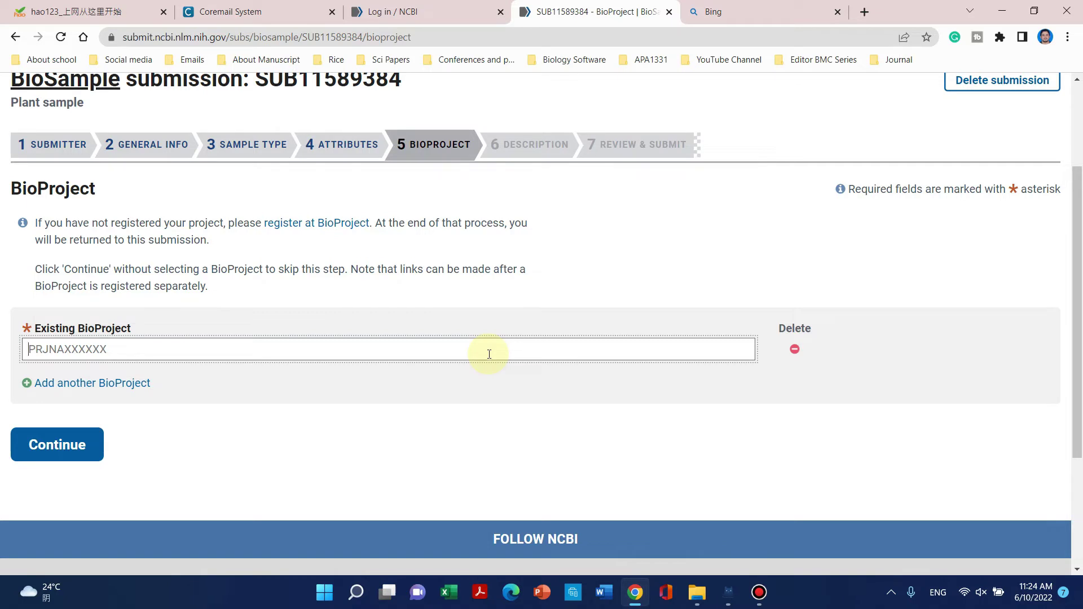
{"action": "type", "text": "PRN"}
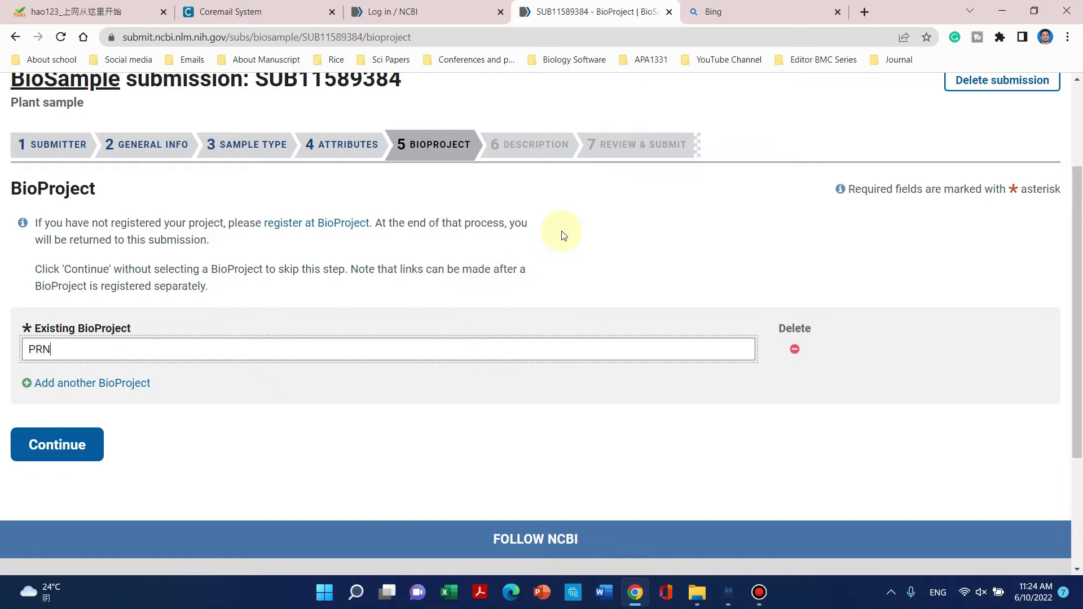
{"action": "key", "text": "BackSpace"}
{"action": "type", "text": "JN"}
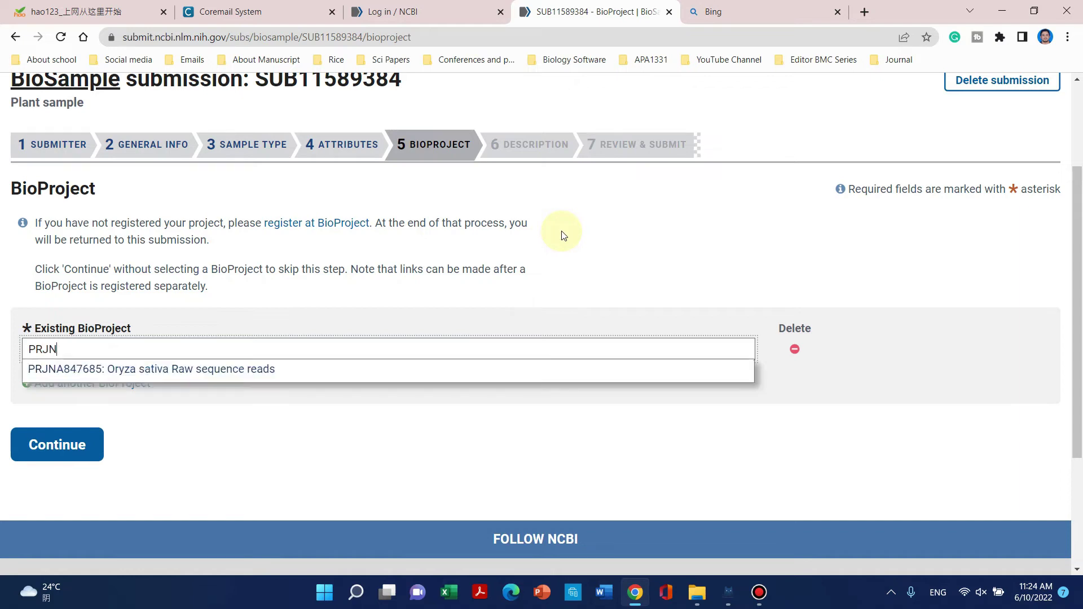
{"action": "type", "text": "A847685"}
{"action": "left_click", "coordinate": [249, 372]}
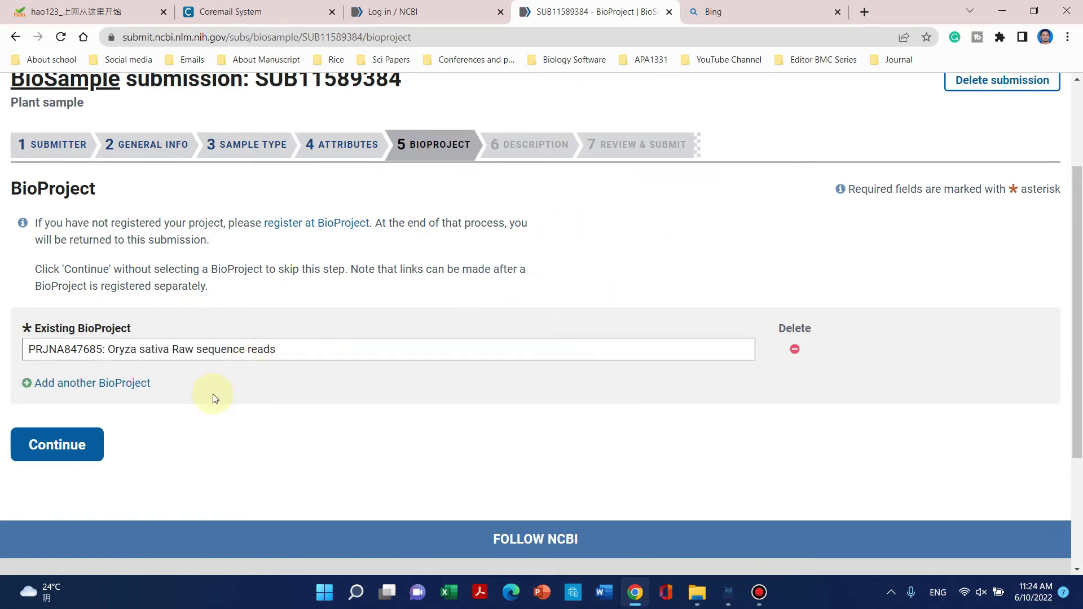
On the Description step, enter public description 'WT_1, 6 cm apical tissues of panicle'.
{"action": "left_click", "coordinate": [70, 447]}
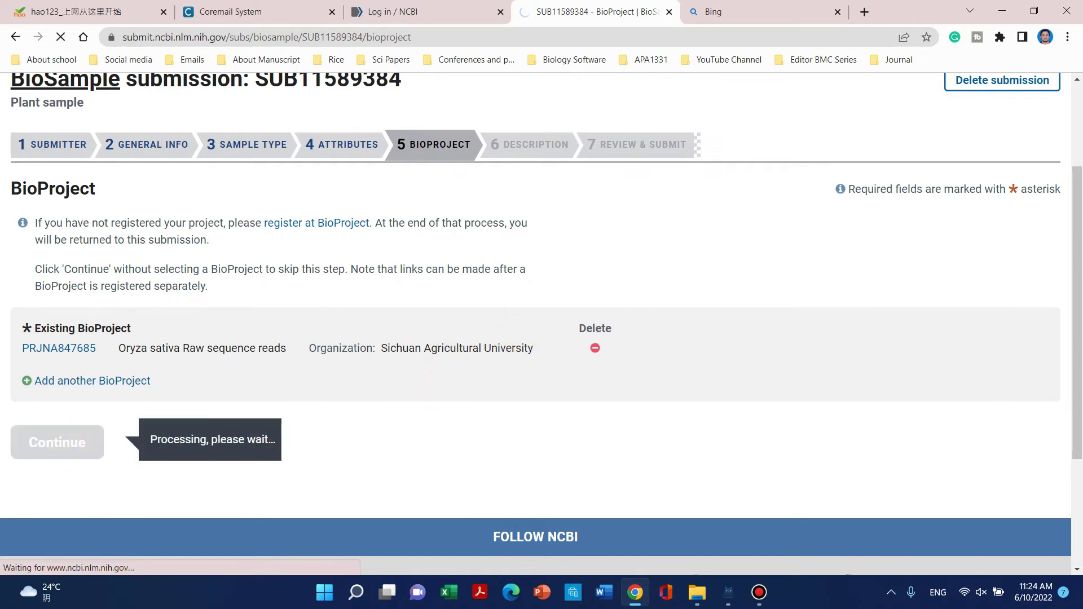
{"action": "scroll", "coordinate": [598, 420], "scroll_direction": "down", "scroll_amount": 4}
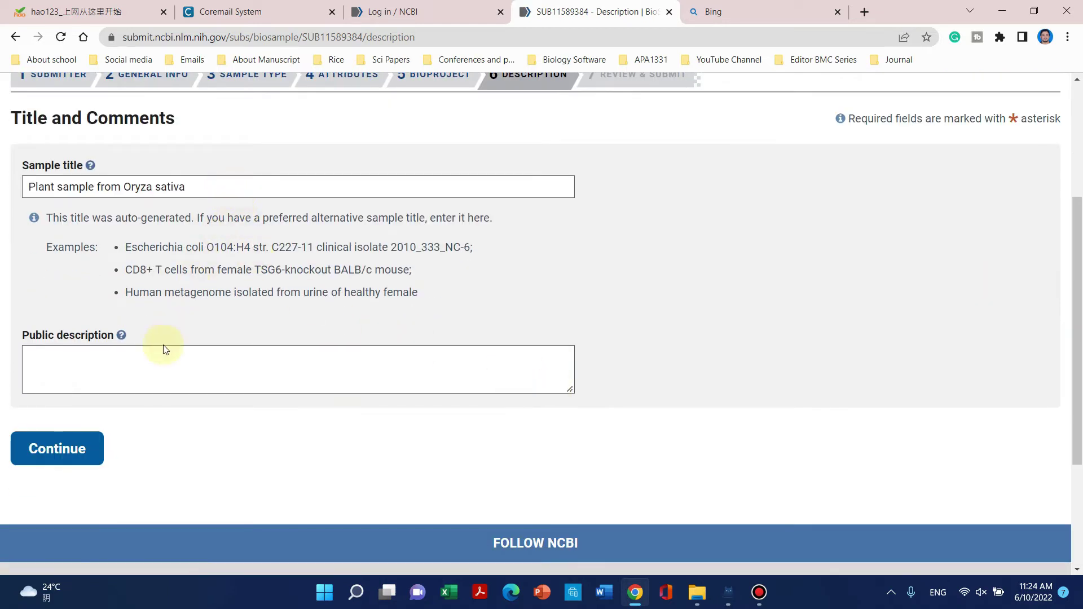
{"action": "left_click", "coordinate": [164, 363]}
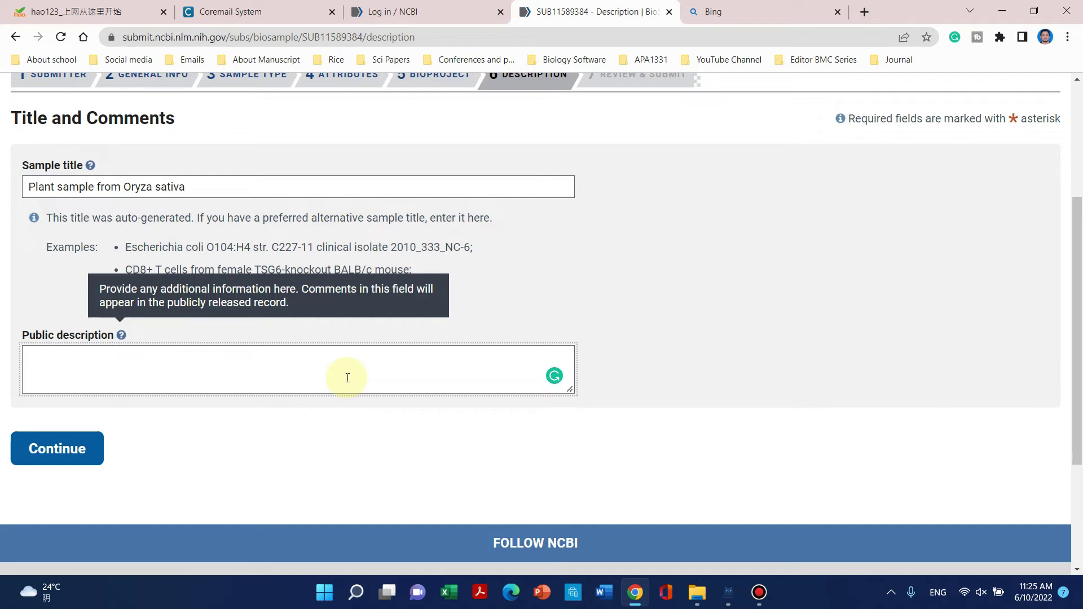
{"action": "type", "text": "WT_1, 6 cm pa"}
{"action": "key", "text": "BackSpace"}
{"action": "key", "text": "BackSpace"}
{"action": "type", "text": "apical tissu"}
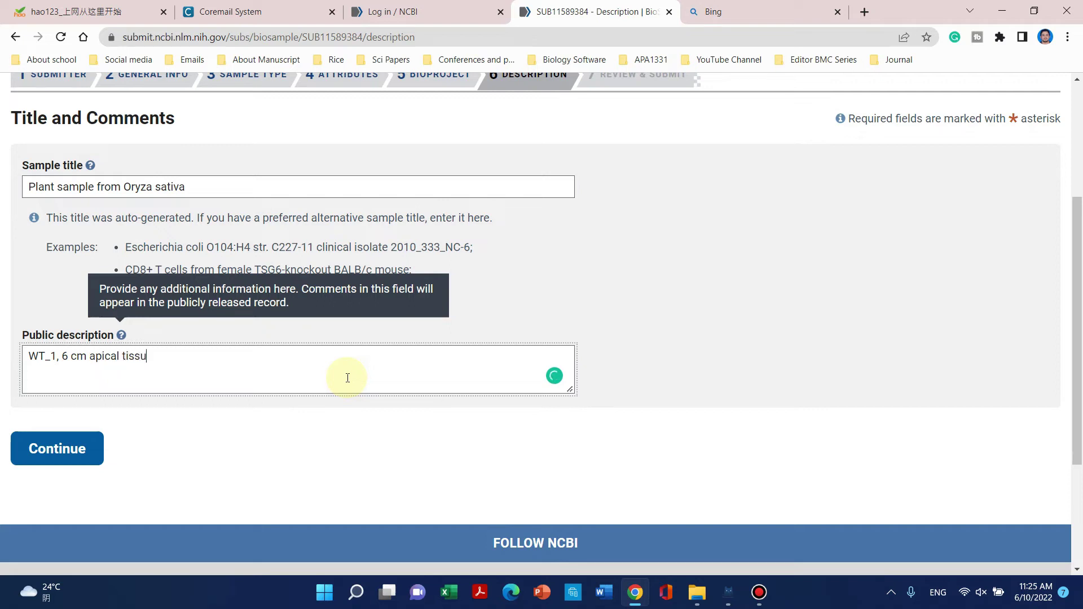
{"action": "type", "text": "es of panicle"}
Continue to Review & Submit and submit the Oryza sativa BioSample.
{"action": "left_click", "coordinate": [88, 449]}
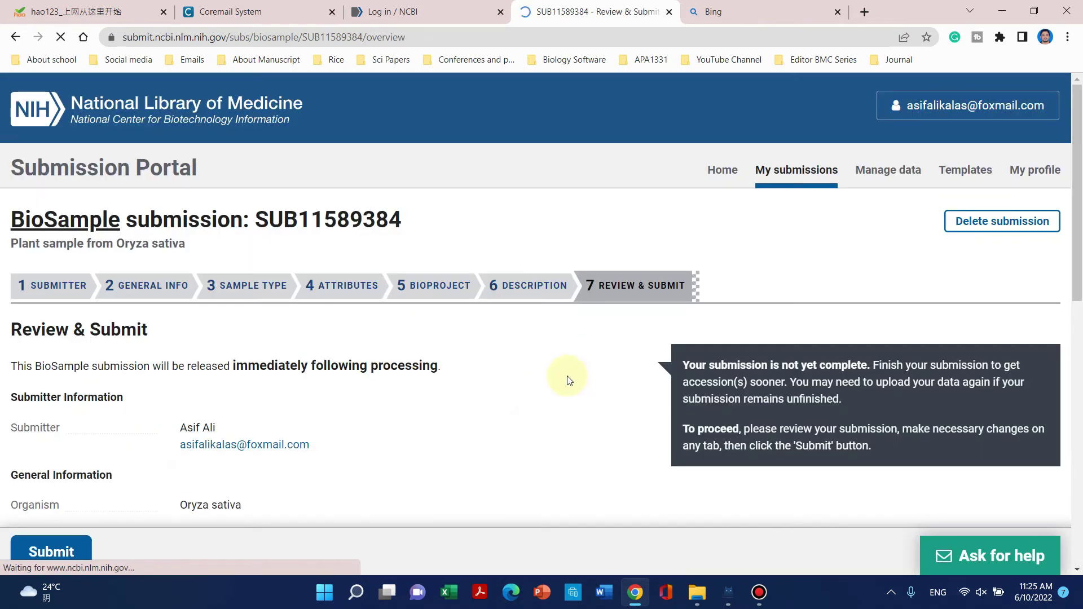
{"action": "scroll", "coordinate": [376, 440], "scroll_direction": "down", "scroll_amount": 5}
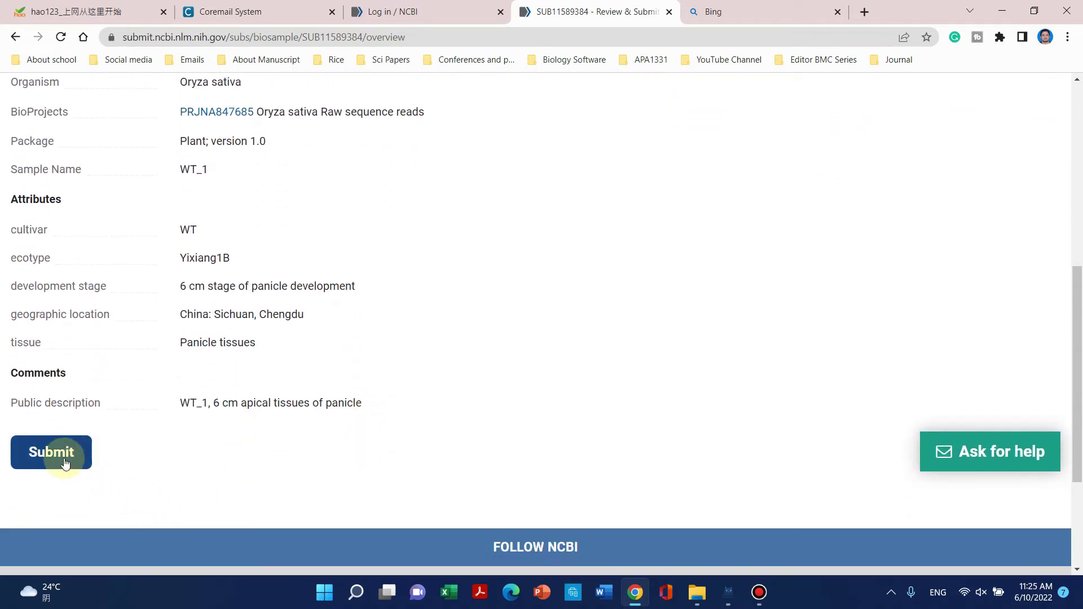
{"action": "left_click", "coordinate": [64, 458]}
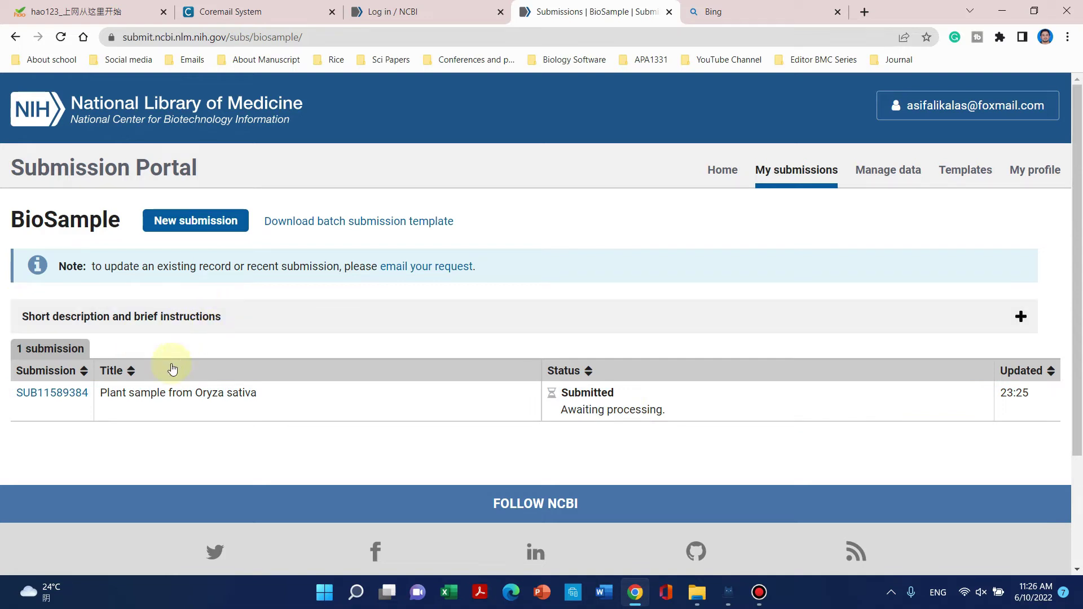
Refresh the BioSample submissions page to show WT_1 as Processed (SAMN28950847).
{"action": "scroll", "coordinate": [157, 376], "scroll_direction": "down", "scroll_amount": 4}
{"action": "scroll", "coordinate": [158, 383], "scroll_direction": "up", "scroll_amount": 4}
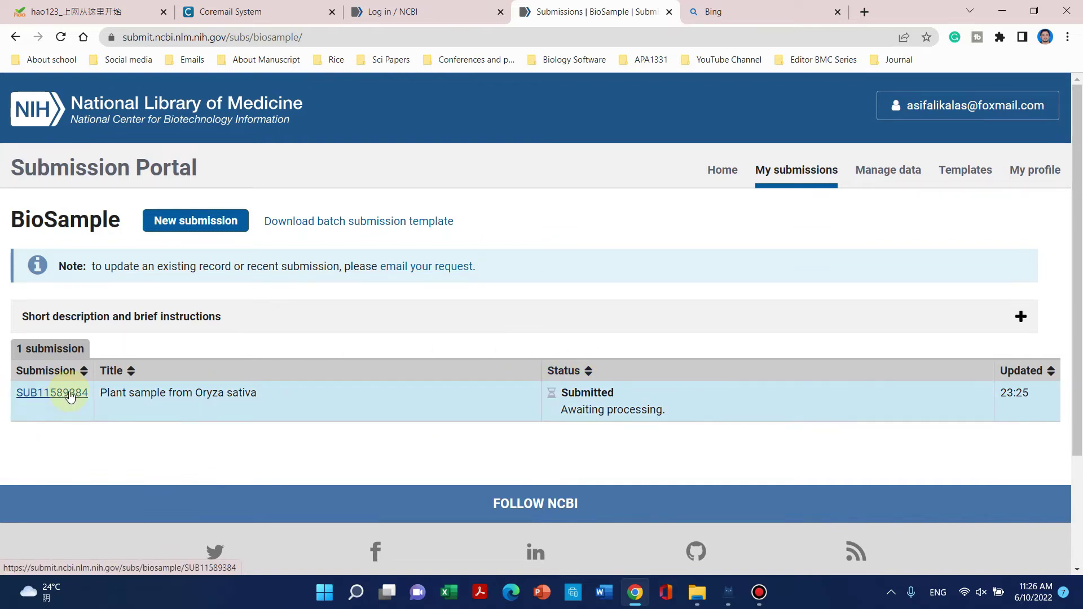
{"action": "scroll", "coordinate": [368, 339], "scroll_direction": "down", "scroll_amount": 1}
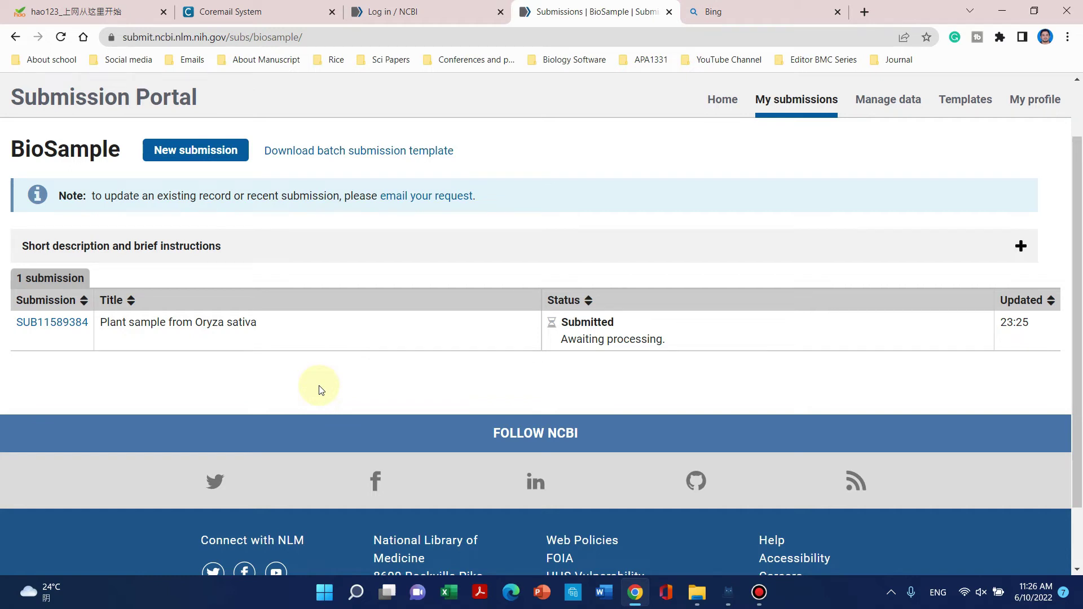
{"action": "scroll", "coordinate": [319, 388], "scroll_direction": "up", "scroll_amount": 1}
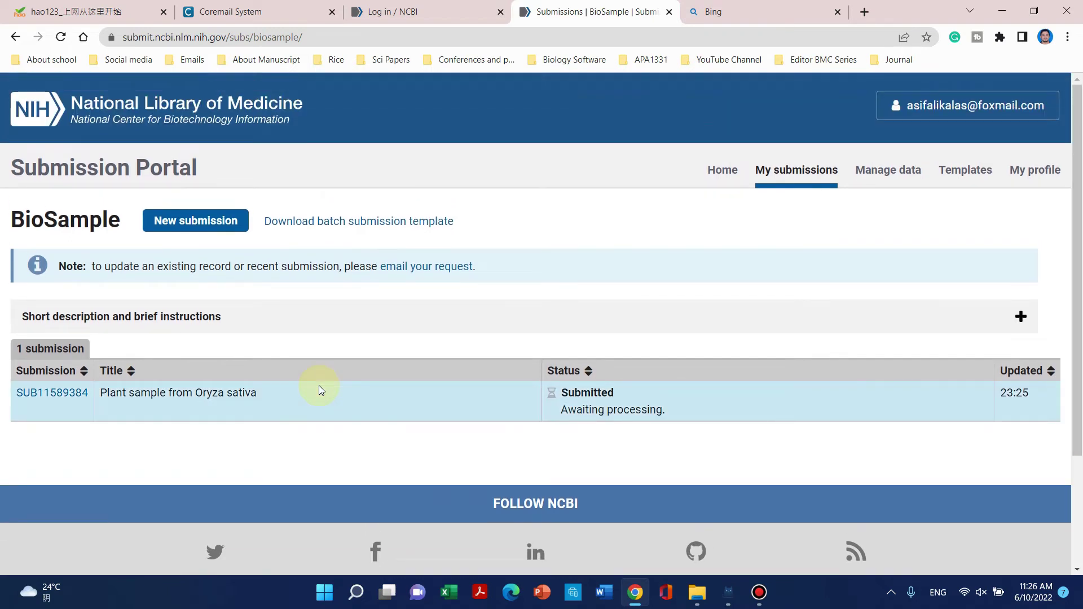
{"action": "left_click", "coordinate": [62, 38]}
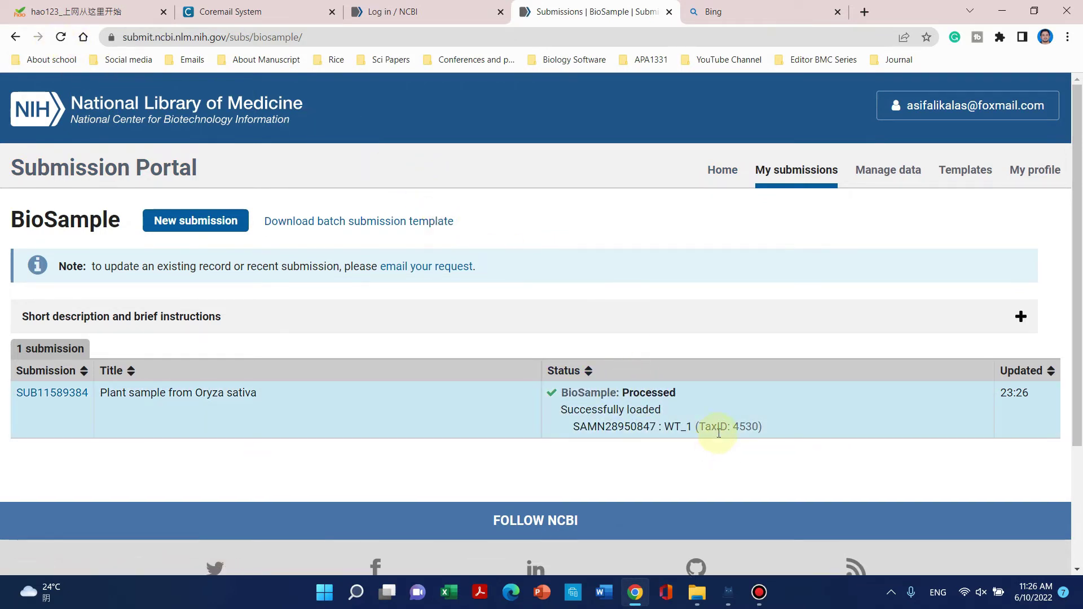
Browse My submissions to find the processed WT_1 BioSample and PRJNA847685 BioProject.
{"action": "left_click", "coordinate": [815, 178]}
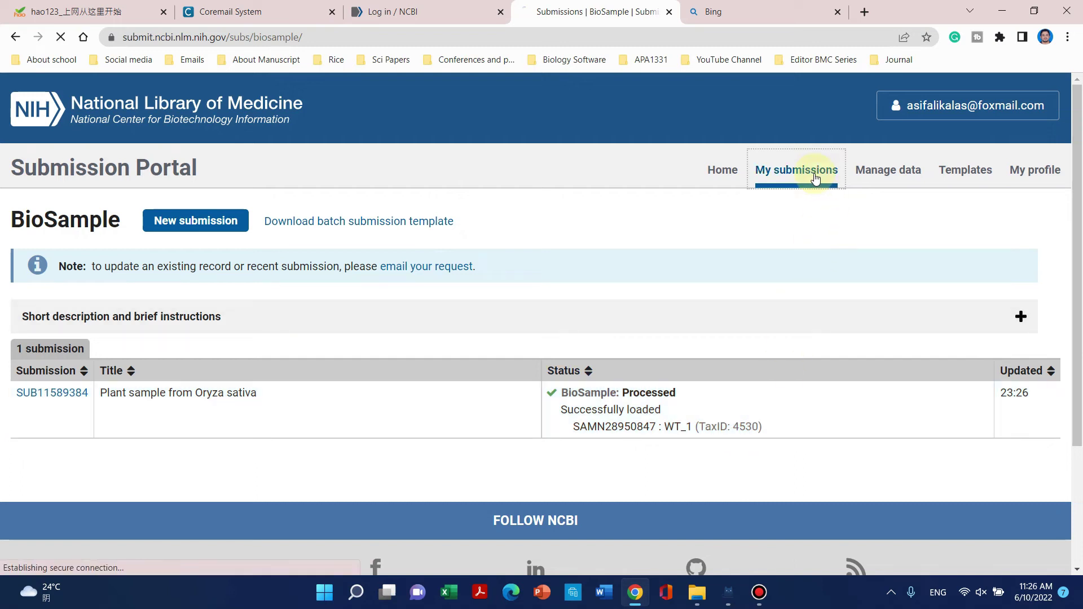
{"action": "scroll", "coordinate": [673, 347], "scroll_direction": "down", "scroll_amount": 3}
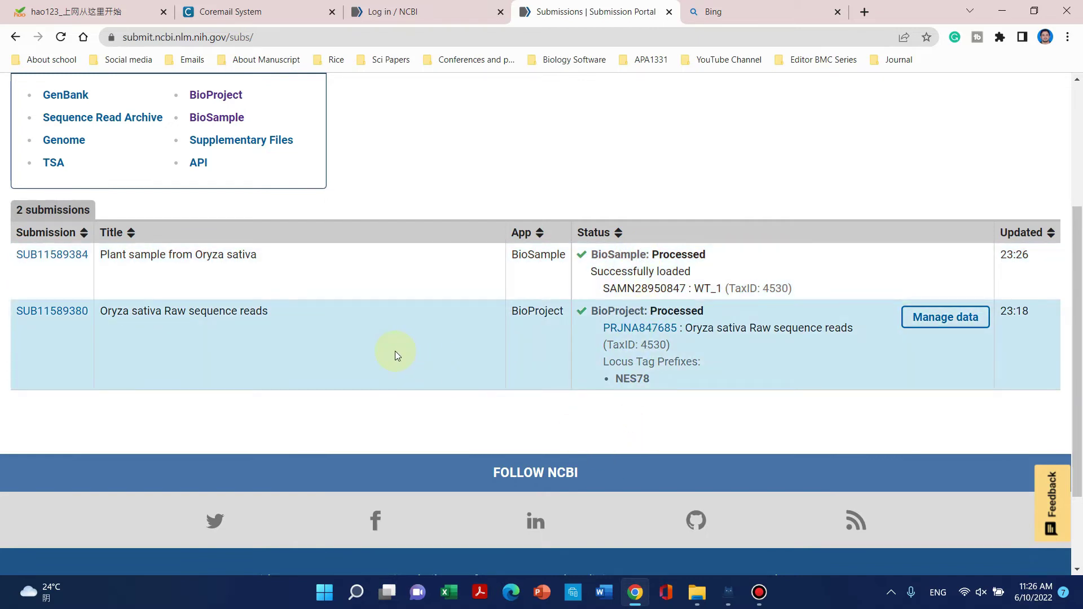
{"action": "scroll", "coordinate": [395, 351], "scroll_direction": "up", "scroll_amount": 1}
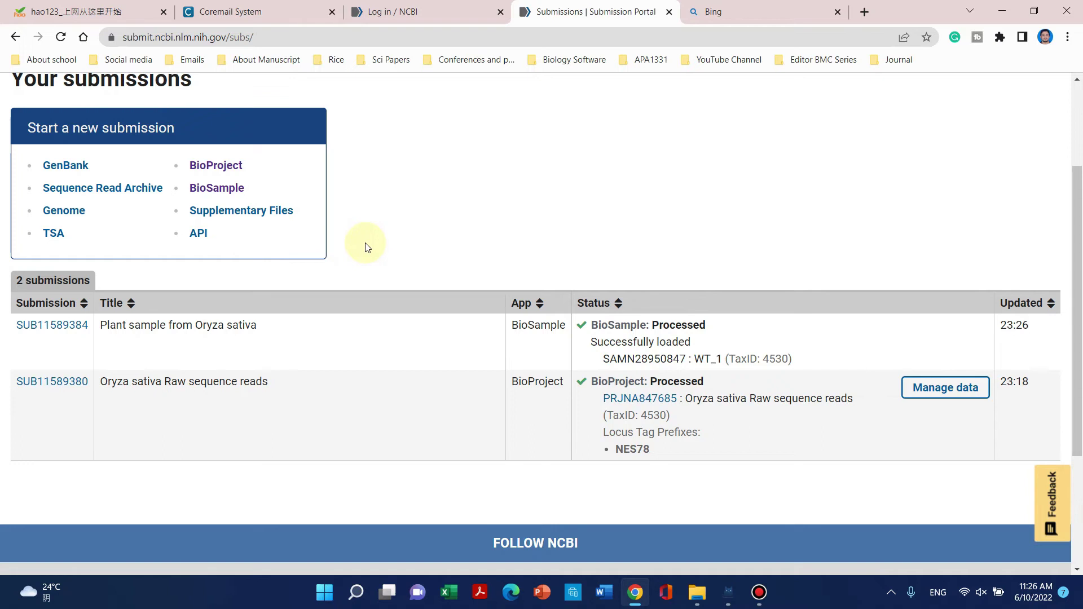
{"action": "scroll", "coordinate": [366, 247], "scroll_direction": "up", "scroll_amount": 2}
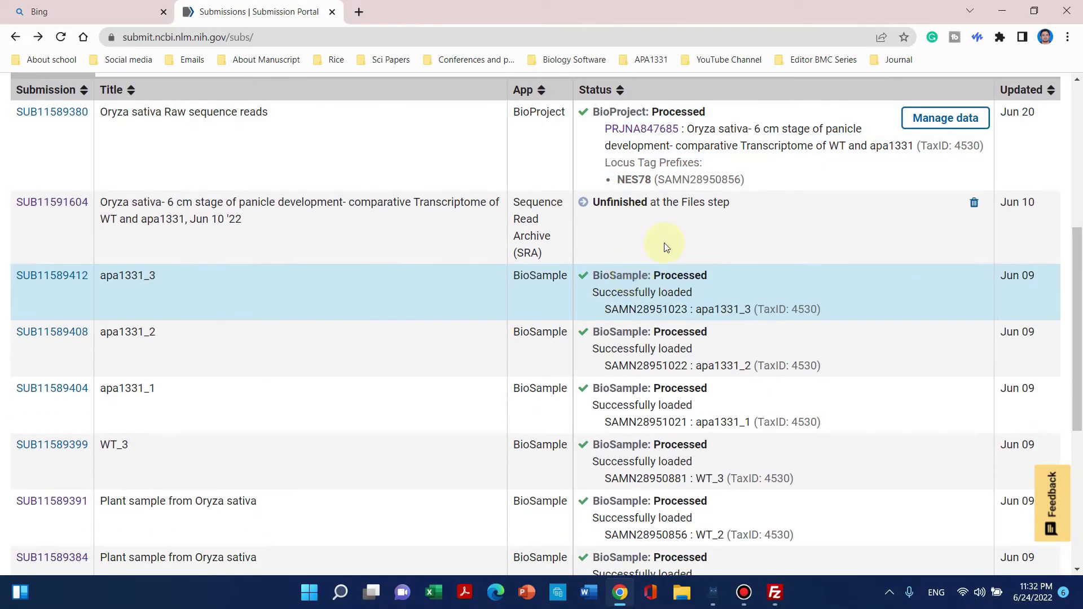
{"action": "scroll", "coordinate": [665, 242], "scroll_direction": "up", "scroll_amount": 1}
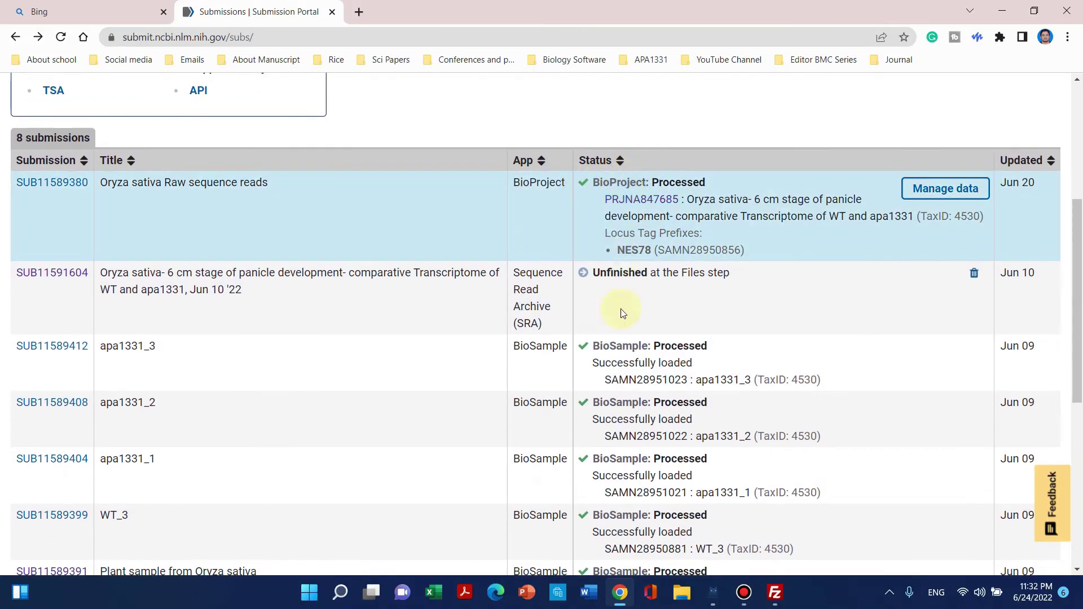
{"action": "scroll", "coordinate": [595, 339], "scroll_direction": "down", "scroll_amount": 2}
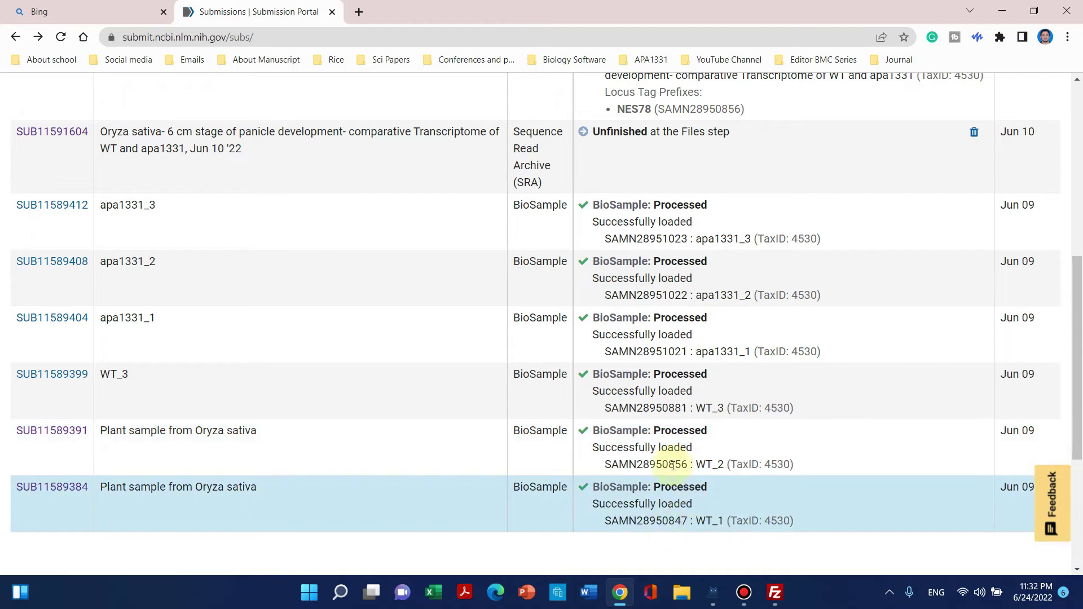
{"action": "scroll", "coordinate": [667, 374], "scroll_direction": "up", "scroll_amount": 4}
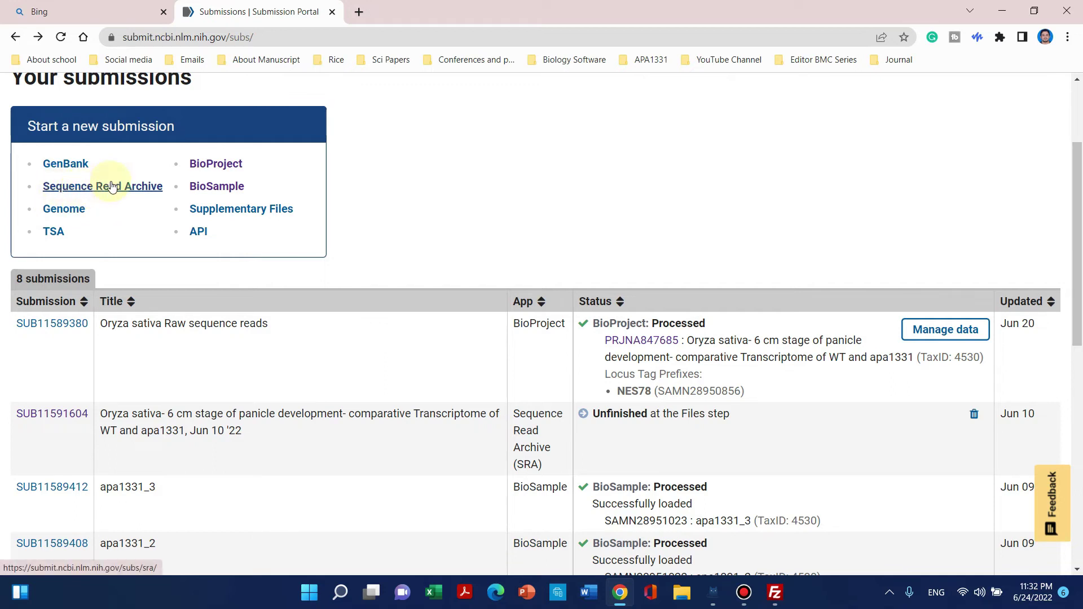
Go to Sequence Read Archive submissions and open unfinished submission SUB11591604.
{"action": "left_click", "coordinate": [129, 193]}
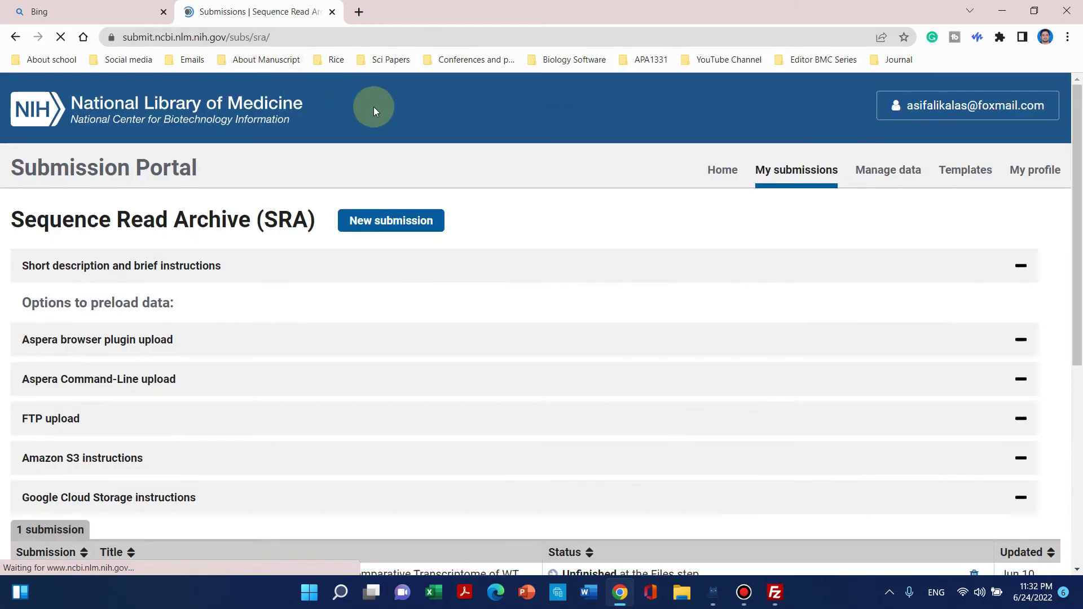
{"action": "scroll", "coordinate": [85, 187], "scroll_direction": "down", "scroll_amount": 1}
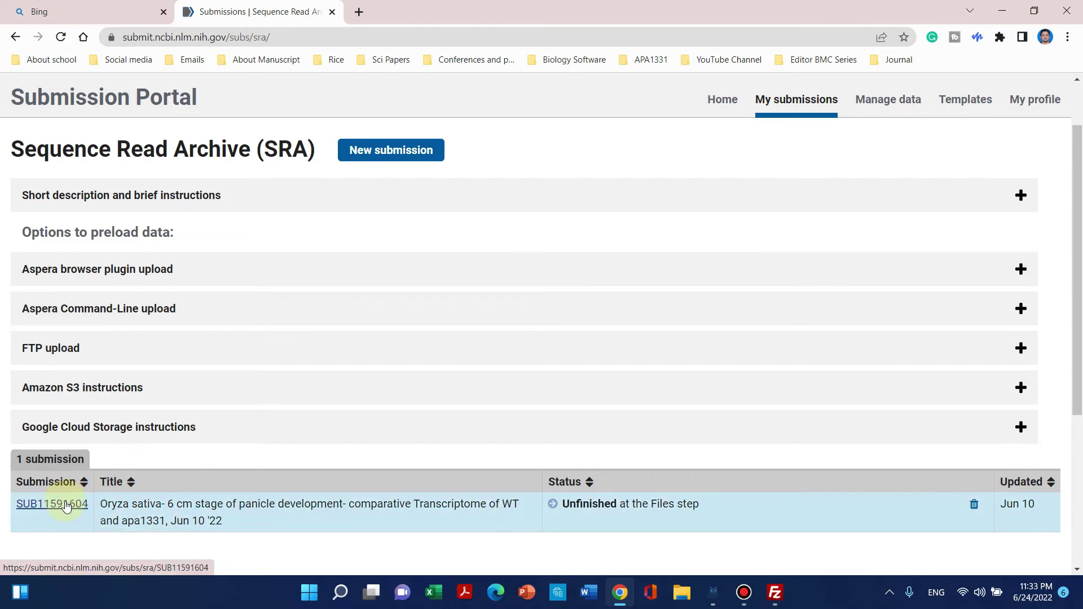
{"action": "left_click", "coordinate": [66, 510]}
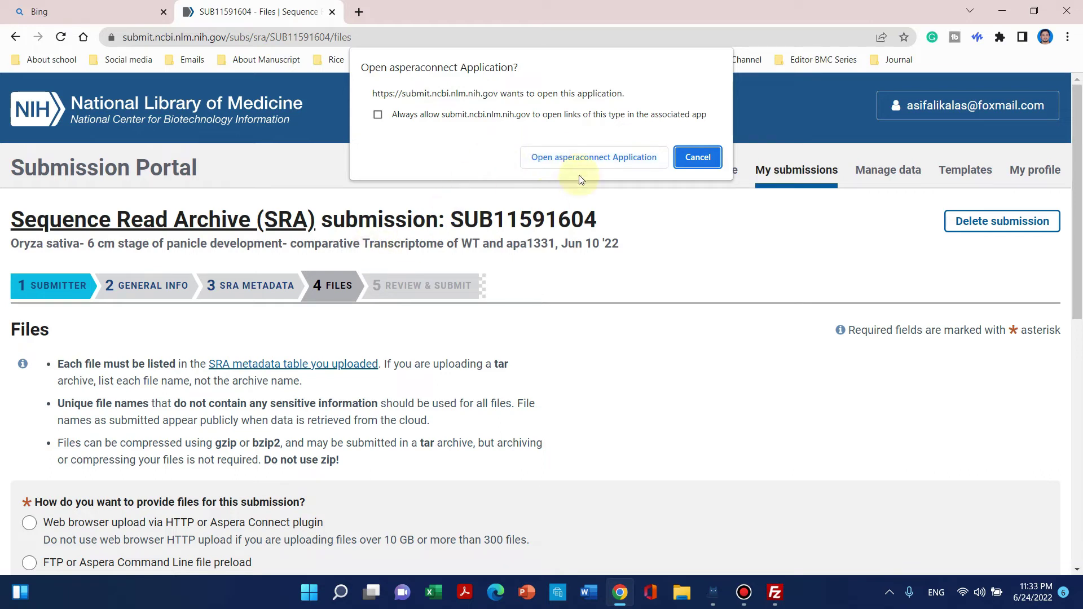
Dismiss the Aspera Connect prompt and look over the Files step.
{"action": "left_click", "coordinate": [714, 160]}
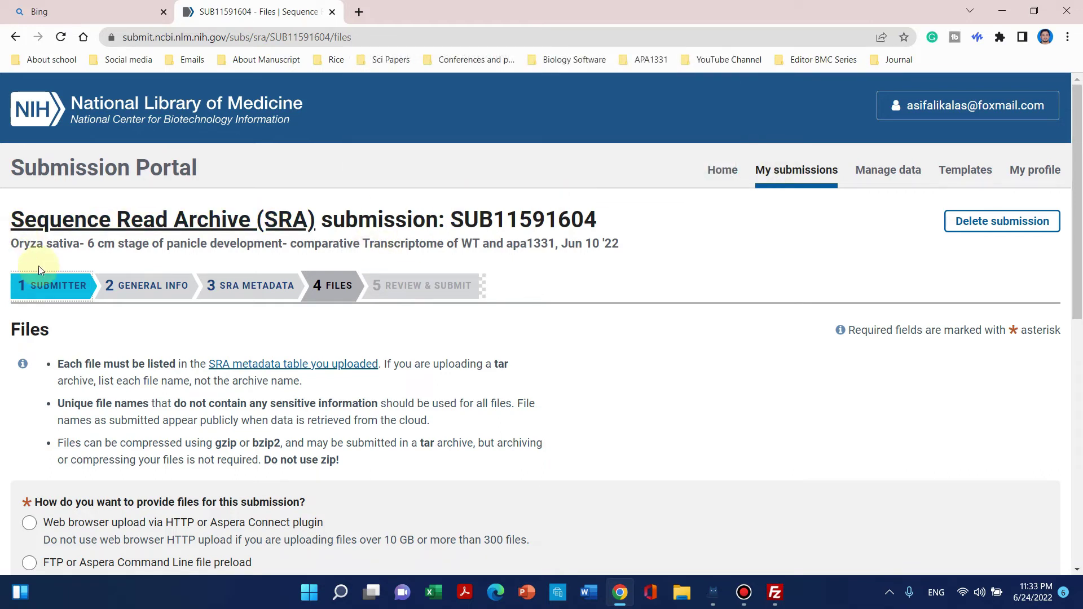
{"action": "scroll", "coordinate": [42, 259], "scroll_direction": "down", "scroll_amount": 3}
{"action": "scroll", "coordinate": [56, 231], "scroll_direction": "up", "scroll_amount": 2}
{"action": "scroll", "coordinate": [58, 221], "scroll_direction": "down", "scroll_amount": 1}
{"action": "scroll", "coordinate": [58, 220], "scroll_direction": "up", "scroll_amount": 1}
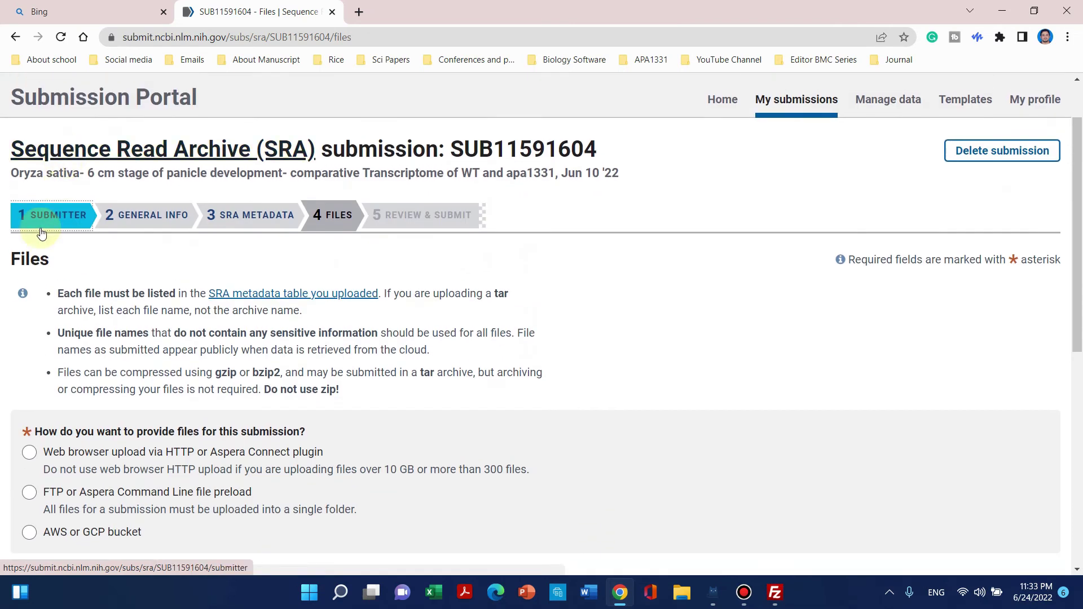
{"action": "scroll", "coordinate": [56, 219], "scroll_direction": "down", "scroll_amount": 3}
{"action": "scroll", "coordinate": [62, 214], "scroll_direction": "up", "scroll_amount": 3}
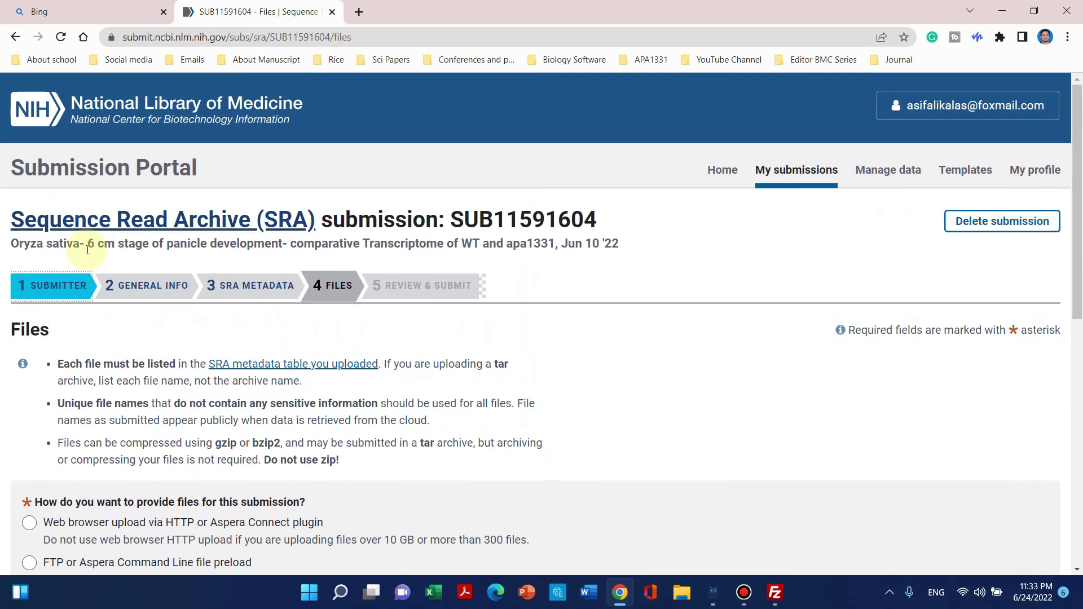
Return to the Submitter step and review its prefilled contact and organization details.
{"action": "left_click", "coordinate": [74, 280]}
{"action": "scroll", "coordinate": [171, 243], "scroll_direction": "down", "scroll_amount": 6}
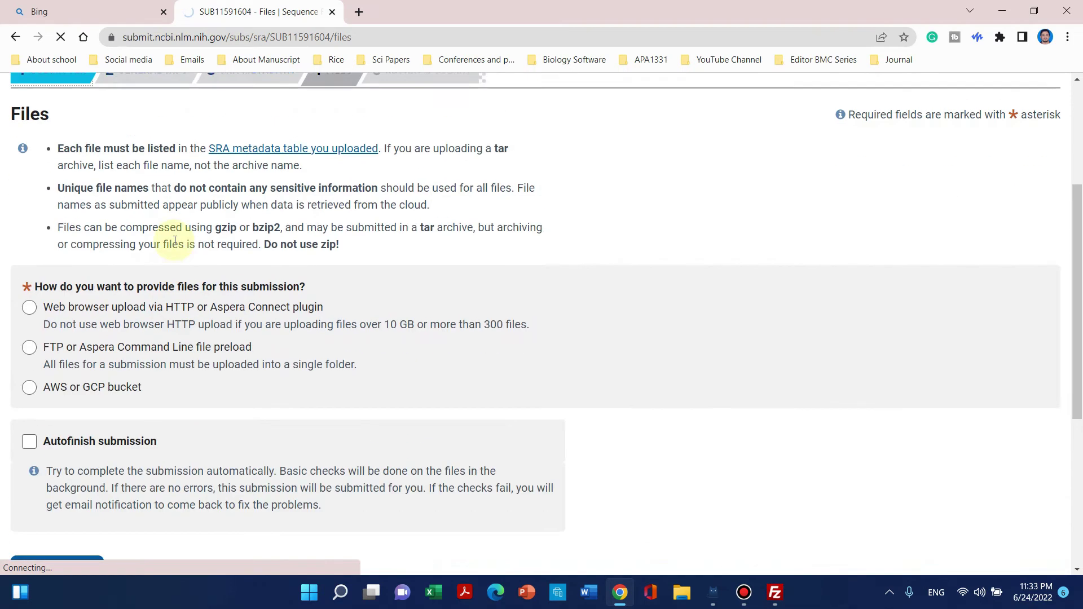
{"action": "scroll", "coordinate": [235, 234], "scroll_direction": "down", "scroll_amount": 2}
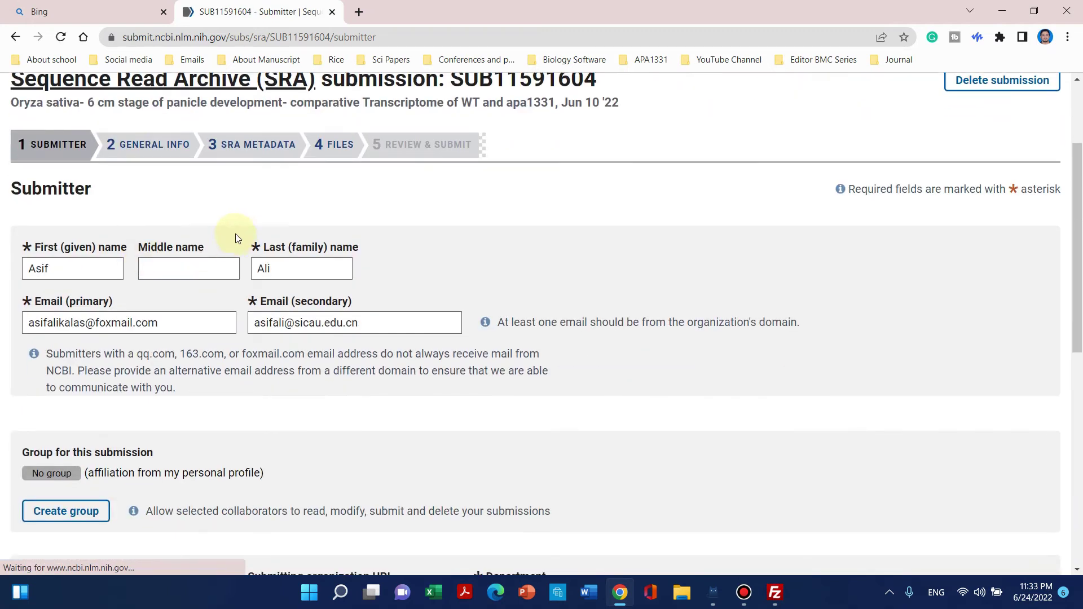
{"action": "scroll", "coordinate": [123, 209], "scroll_direction": "down", "scroll_amount": 1}
{"action": "scroll", "coordinate": [89, 150], "scroll_direction": "up", "scroll_amount": 1}
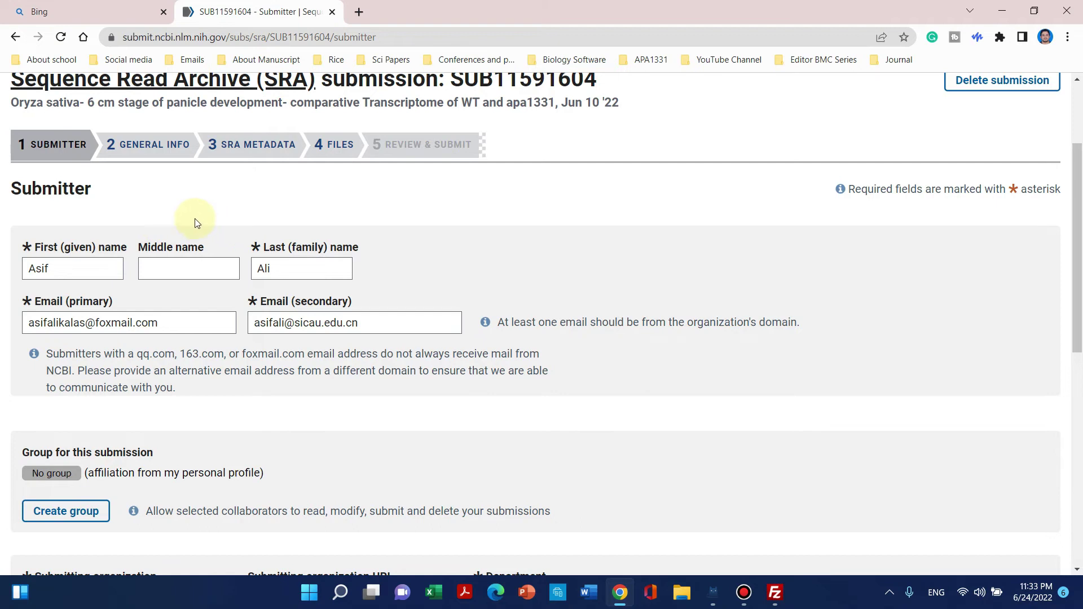
{"action": "scroll", "coordinate": [88, 208], "scroll_direction": "down", "scroll_amount": 1}
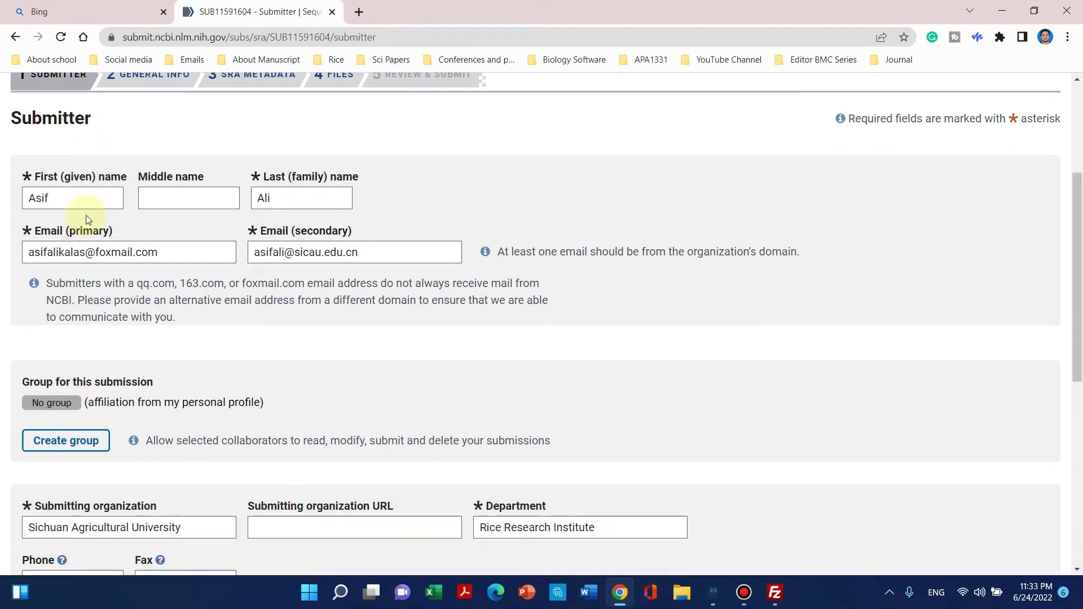
{"action": "scroll", "coordinate": [113, 212], "scroll_direction": "down", "scroll_amount": 1}
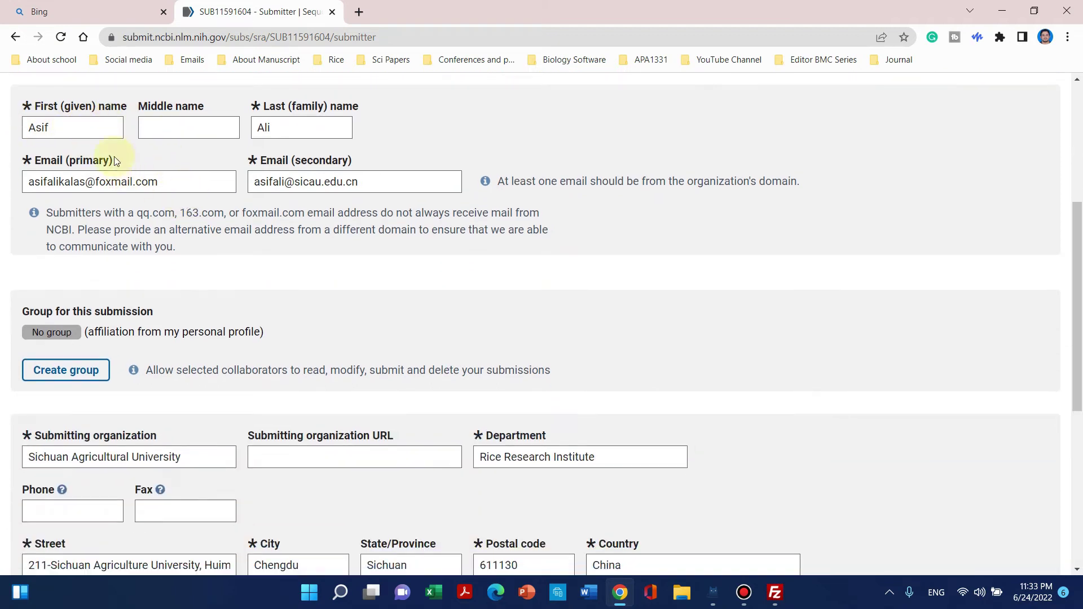
{"action": "scroll", "coordinate": [113, 147], "scroll_direction": "up", "scroll_amount": 1}
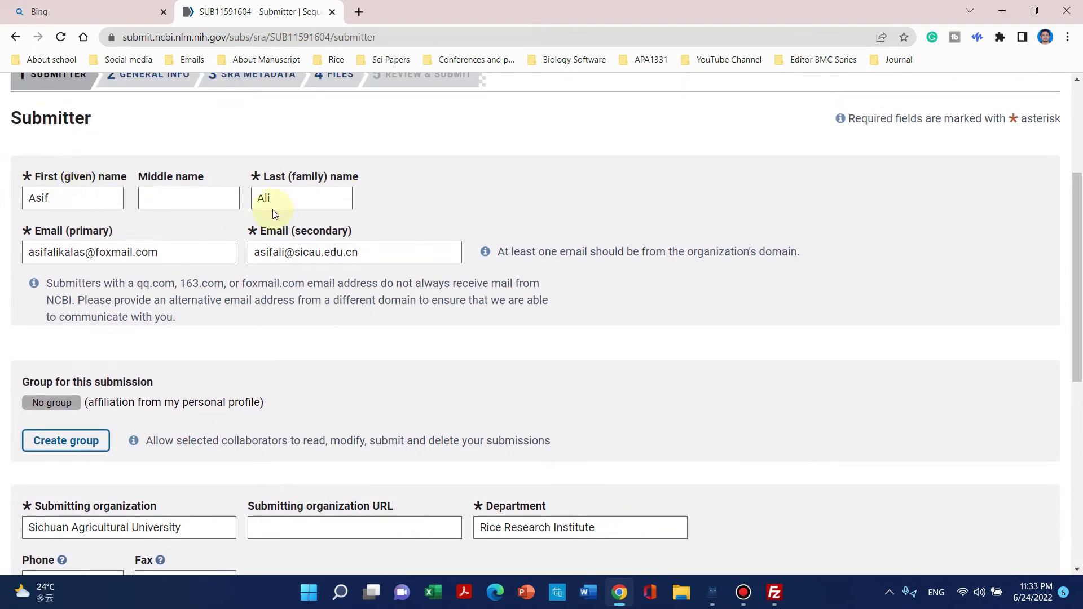
{"action": "scroll", "coordinate": [176, 228], "scroll_direction": "down", "scroll_amount": 3}
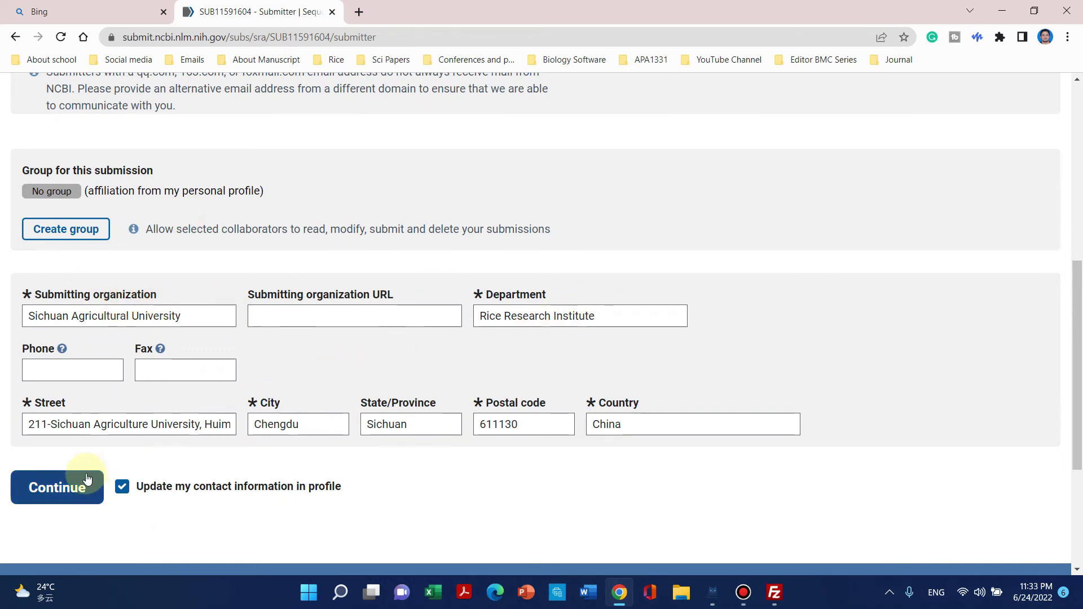
{"action": "scroll", "coordinate": [94, 548], "scroll_direction": "up", "scroll_amount": 1}
Move to General Info, select existing BioProject PRJNA847685, and review the BioSample and release settings.
{"action": "left_click", "coordinate": [93, 550]}
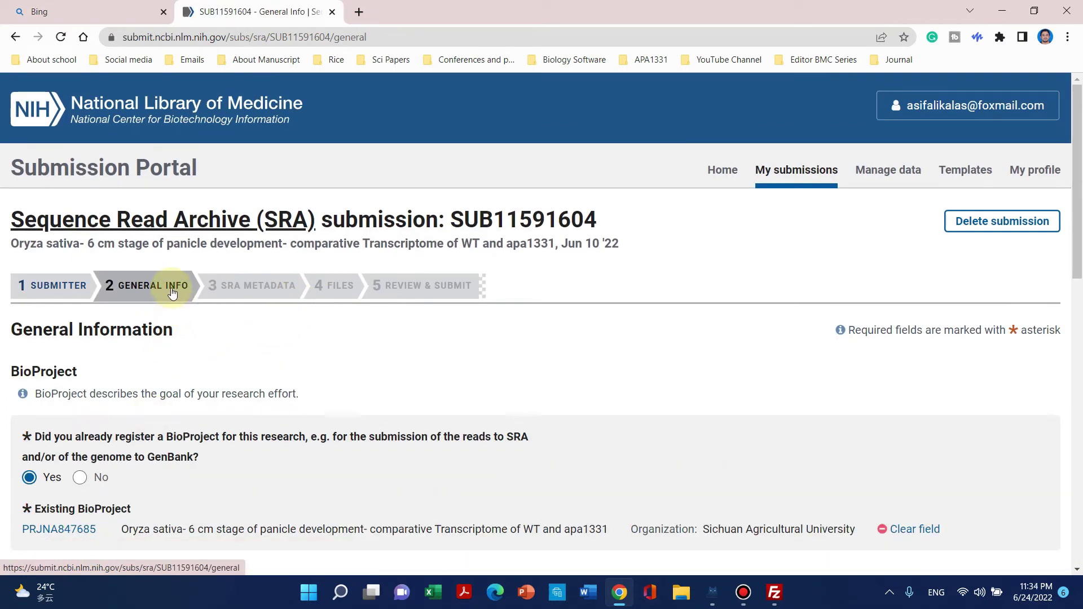
{"action": "scroll", "coordinate": [169, 292], "scroll_direction": "down", "scroll_amount": 1}
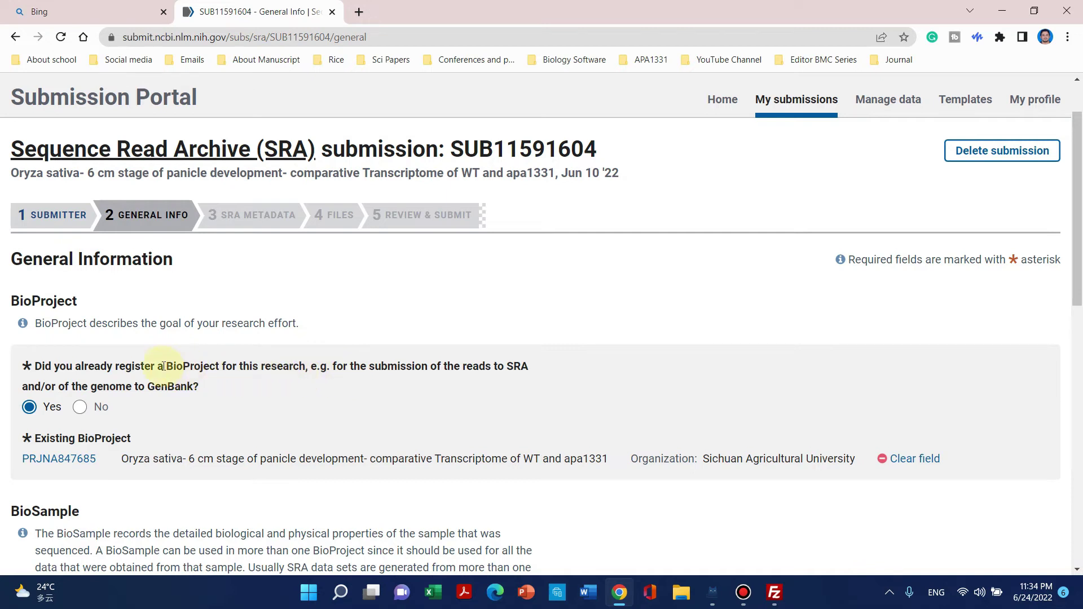
{"action": "left_click_drag", "start_coordinate": [101, 460], "coordinate": [40, 468]}
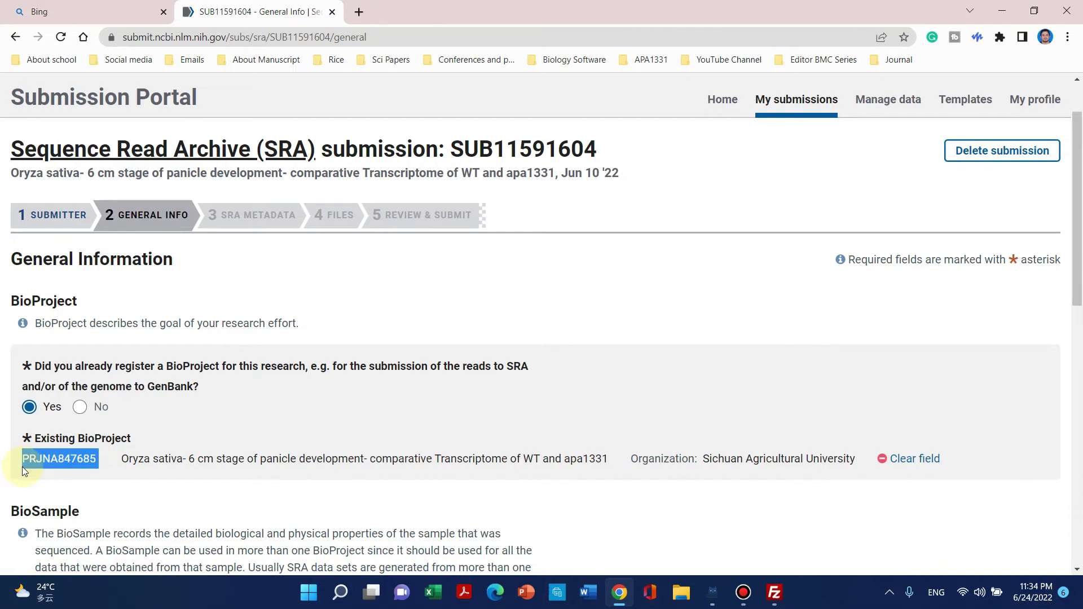
{"action": "scroll", "coordinate": [131, 471], "scroll_direction": "down", "scroll_amount": 2}
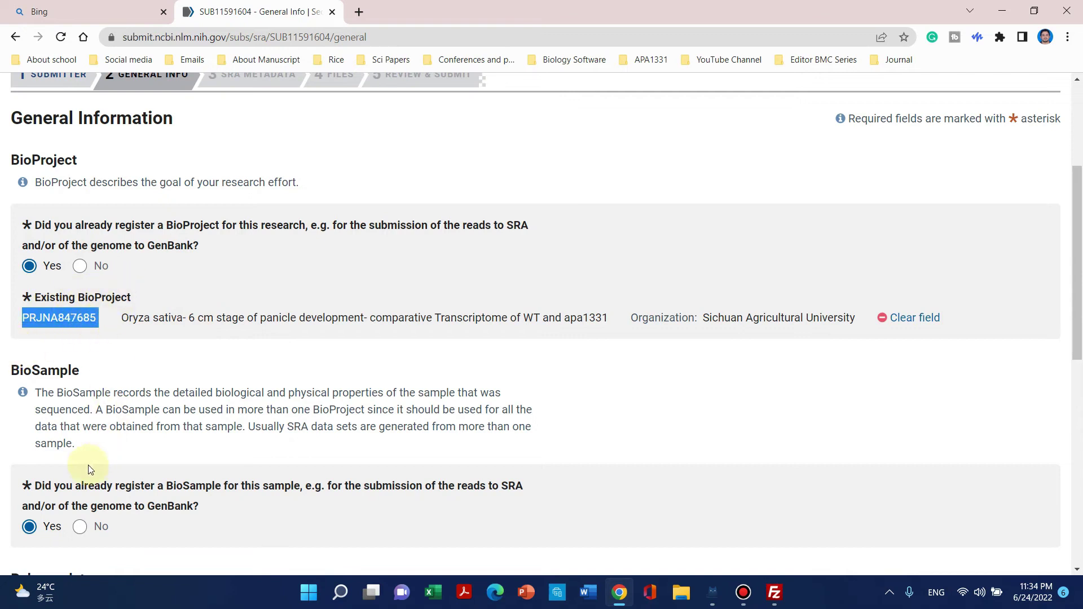
{"action": "scroll", "coordinate": [17, 394], "scroll_direction": "down", "scroll_amount": 3}
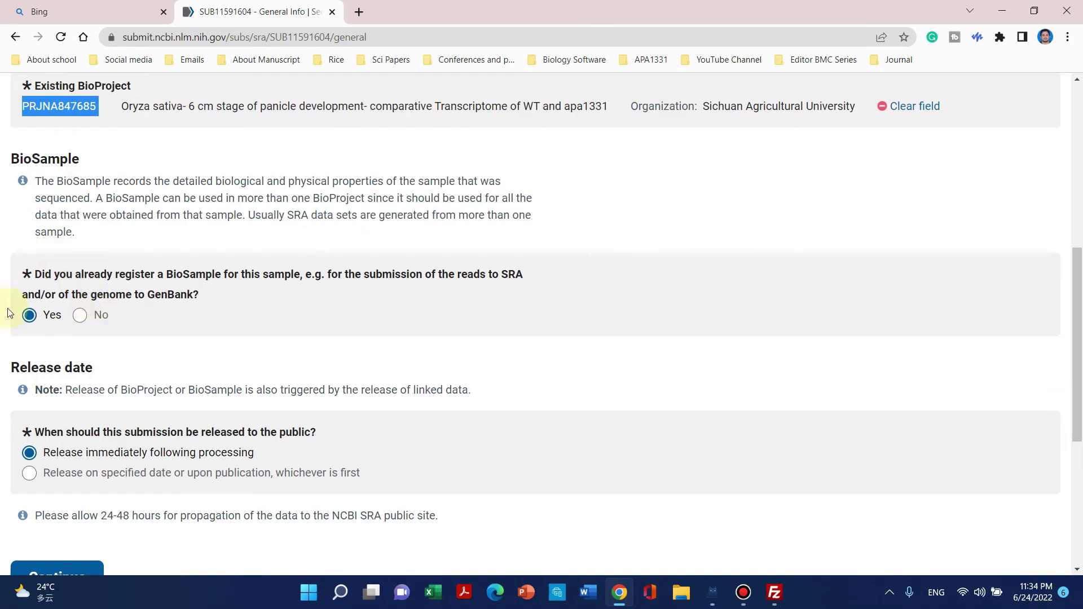
{"action": "scroll", "coordinate": [118, 360], "scroll_direction": "down", "scroll_amount": 1}
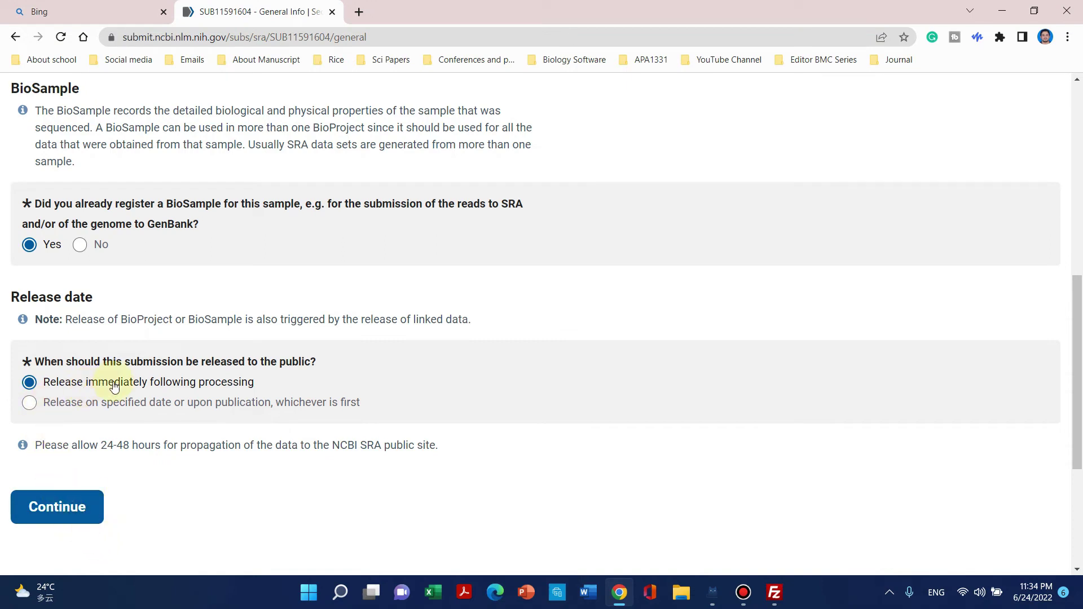
Save General Info and bring up the SRA Metadata table of six libraries, WT_1 to apa1331_3.
{"action": "left_click", "coordinate": [78, 517]}
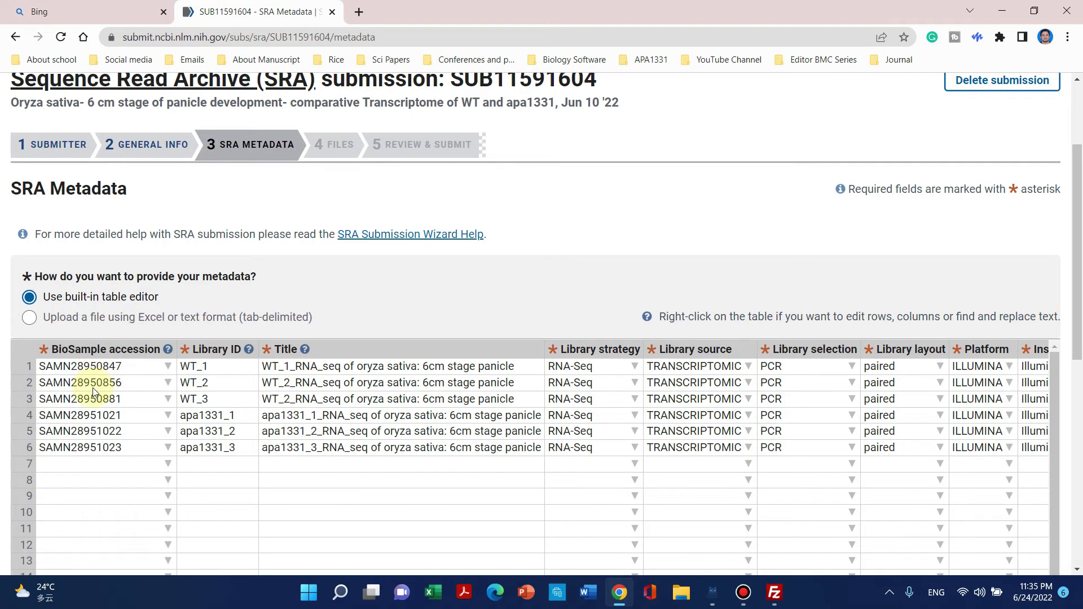
{"action": "scroll", "coordinate": [666, 286], "scroll_direction": "up", "scroll_amount": 3}
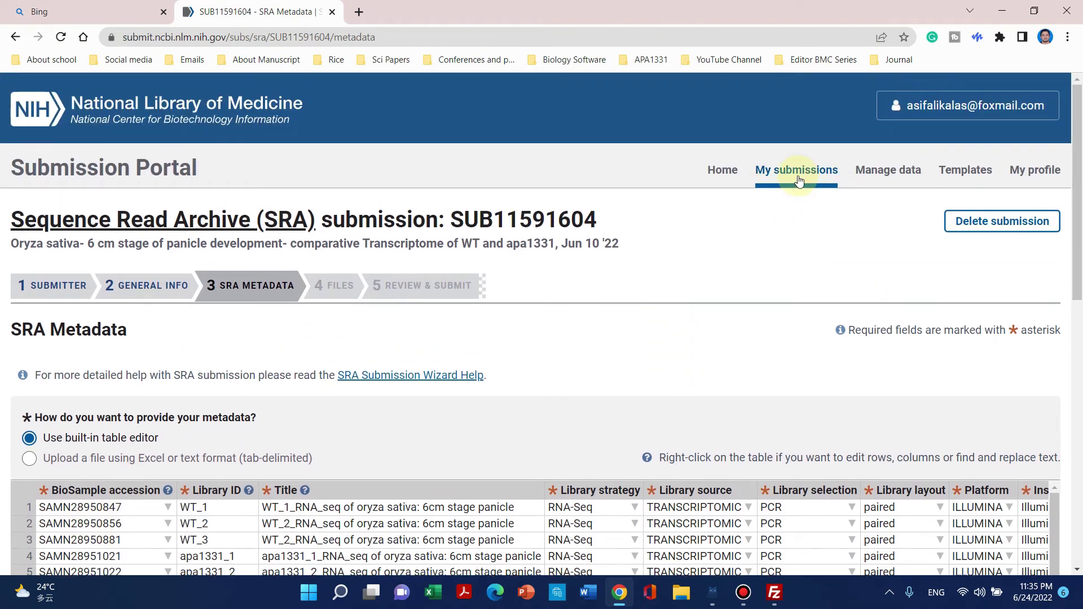
Open My submissions in a new tab, browse past submissions, then return to the SRA Metadata tab.
{"action": "right_click", "coordinate": [798, 171]}
{"action": "left_click", "coordinate": [825, 184]}
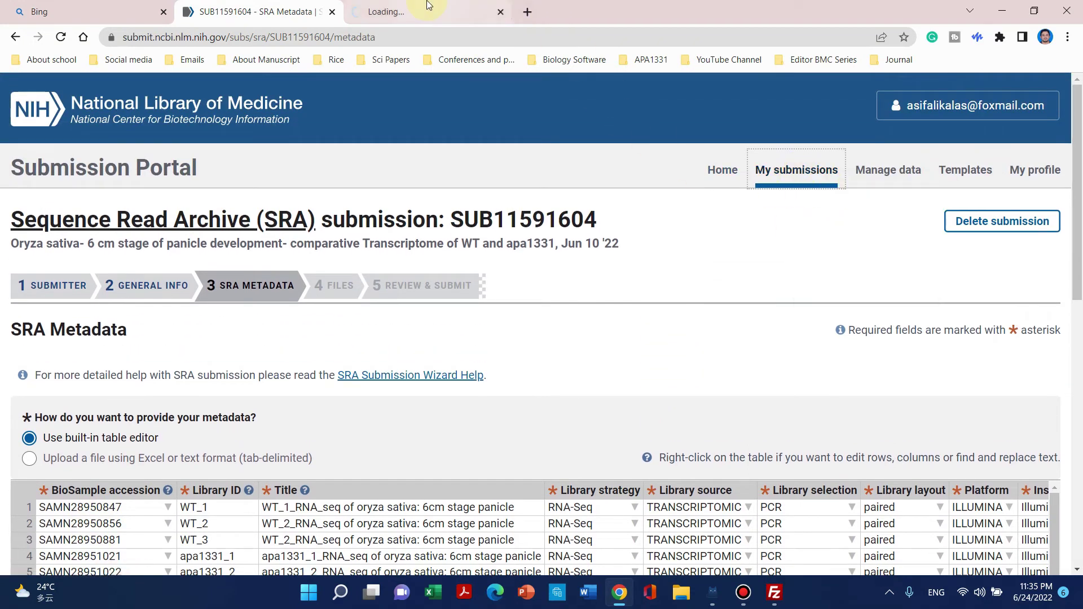
{"action": "left_click", "coordinate": [429, 12]}
{"action": "scroll", "coordinate": [584, 208], "scroll_direction": "down", "scroll_amount": 10}
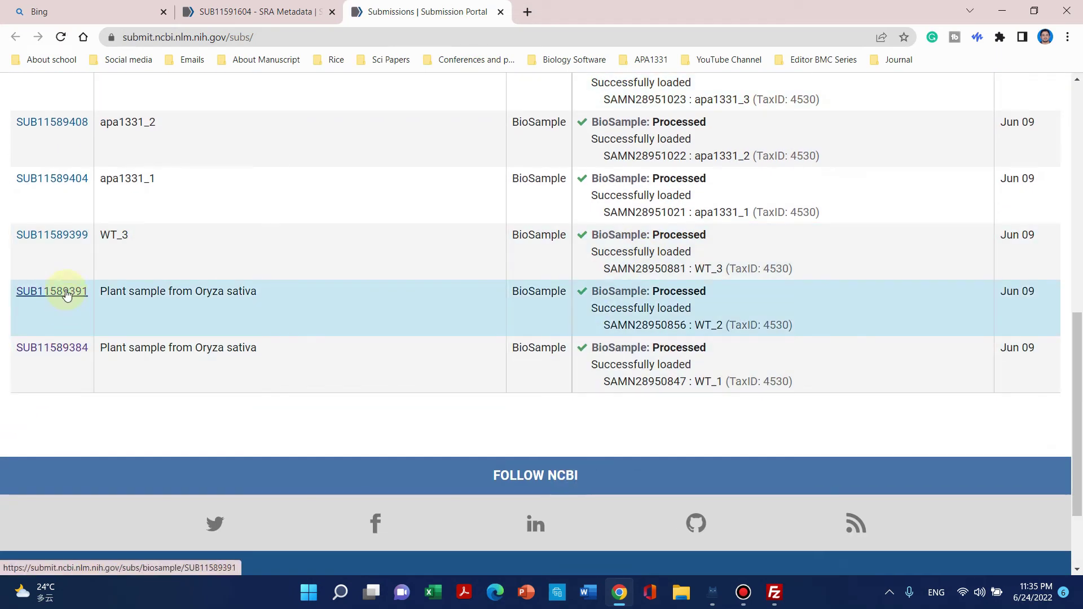
{"action": "scroll", "coordinate": [79, 128], "scroll_direction": "up", "scroll_amount": 3}
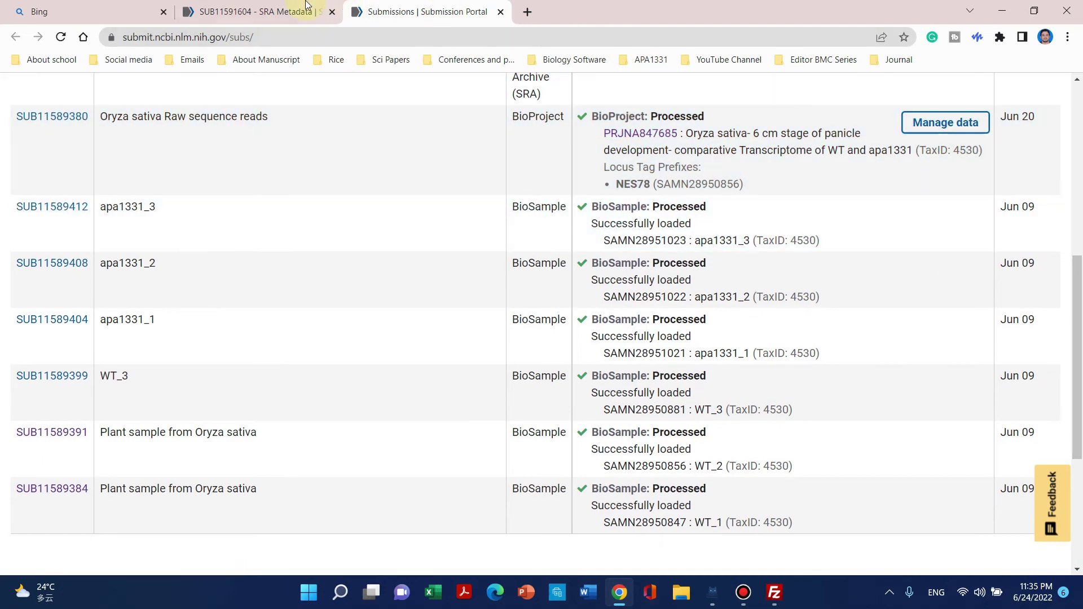
{"action": "left_click", "coordinate": [253, 12]}
{"action": "scroll", "coordinate": [164, 452], "scroll_direction": "down", "scroll_amount": 2}
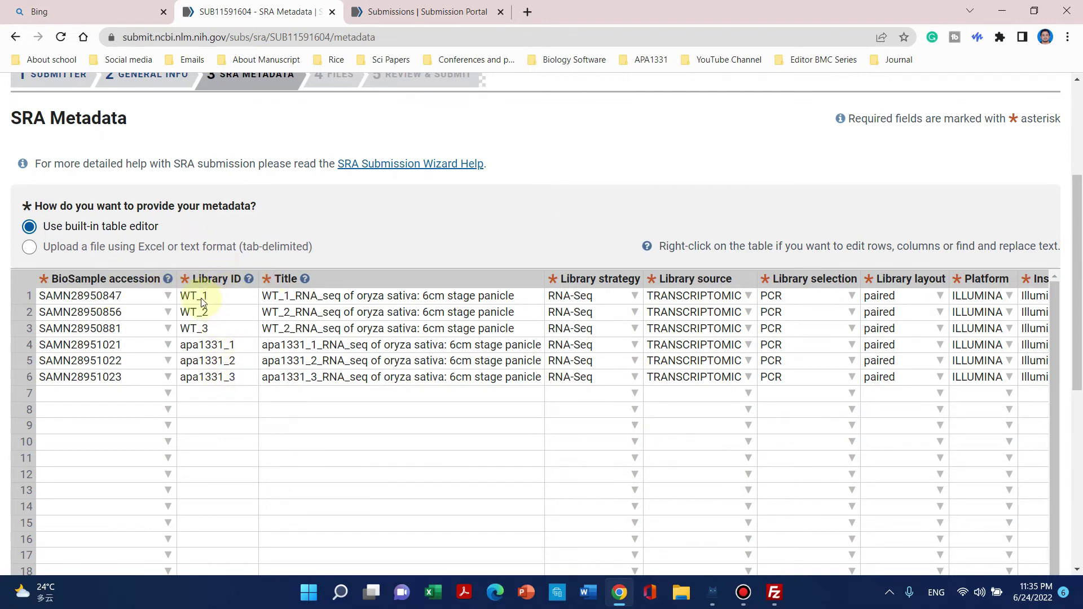
{"action": "left_click", "coordinate": [218, 303]}
{"action": "left_click", "coordinate": [205, 331]}
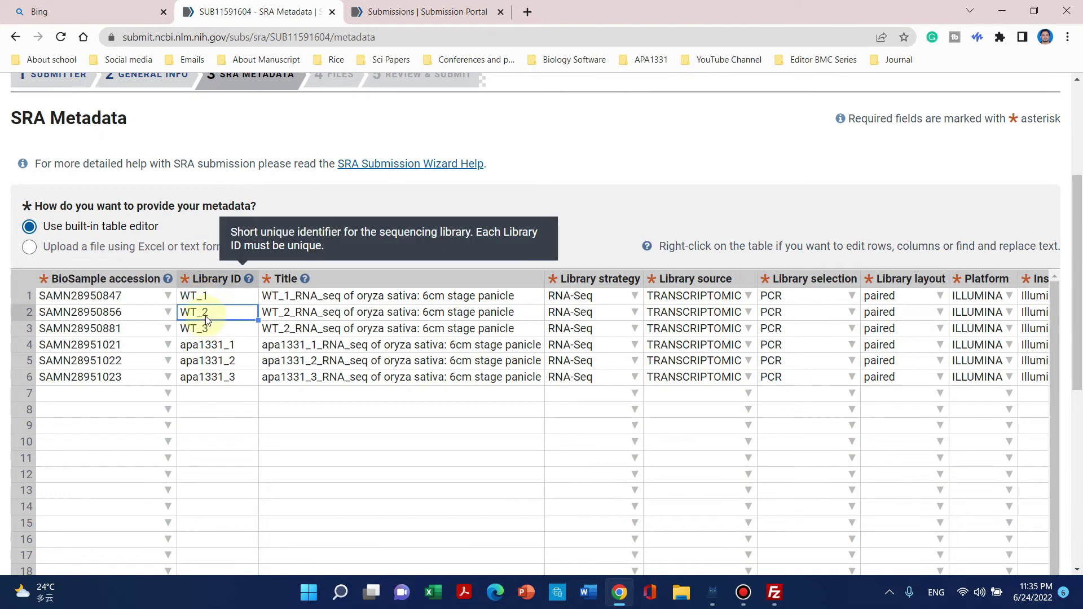
{"action": "left_click", "coordinate": [212, 347]}
{"action": "left_click", "coordinate": [211, 362]}
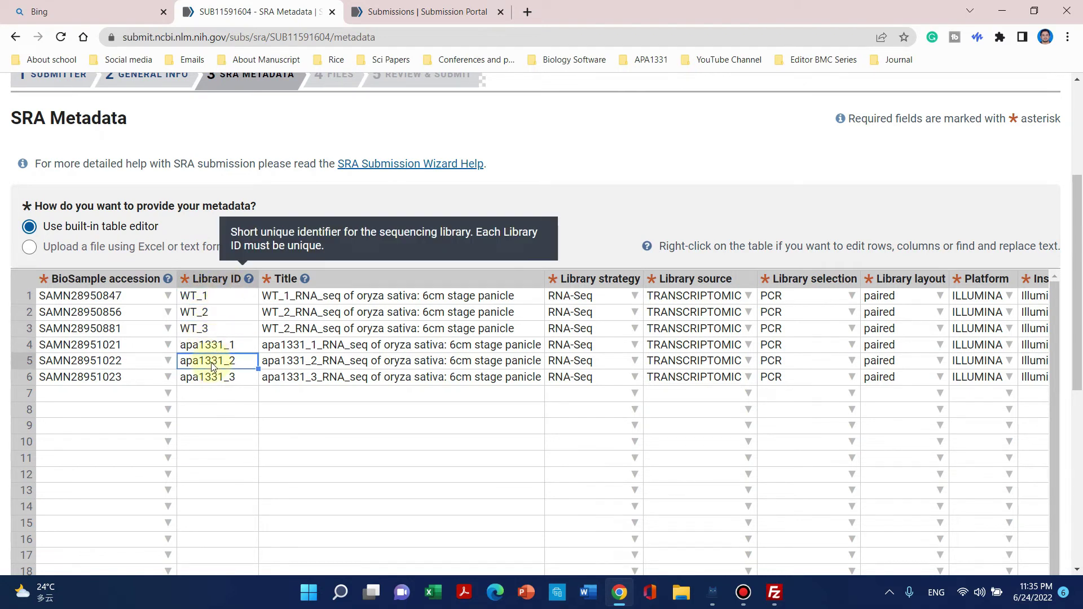
{"action": "left_click", "coordinate": [215, 375]}
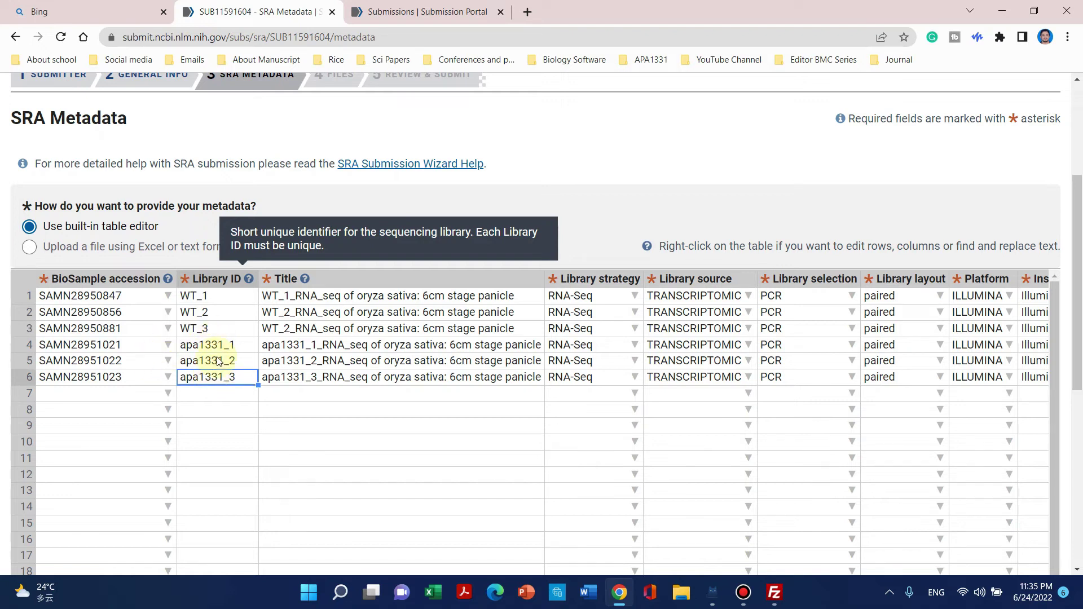
{"action": "left_click", "coordinate": [217, 347]}
{"action": "left_click", "coordinate": [243, 359]}
{"action": "left_click", "coordinate": [243, 375]}
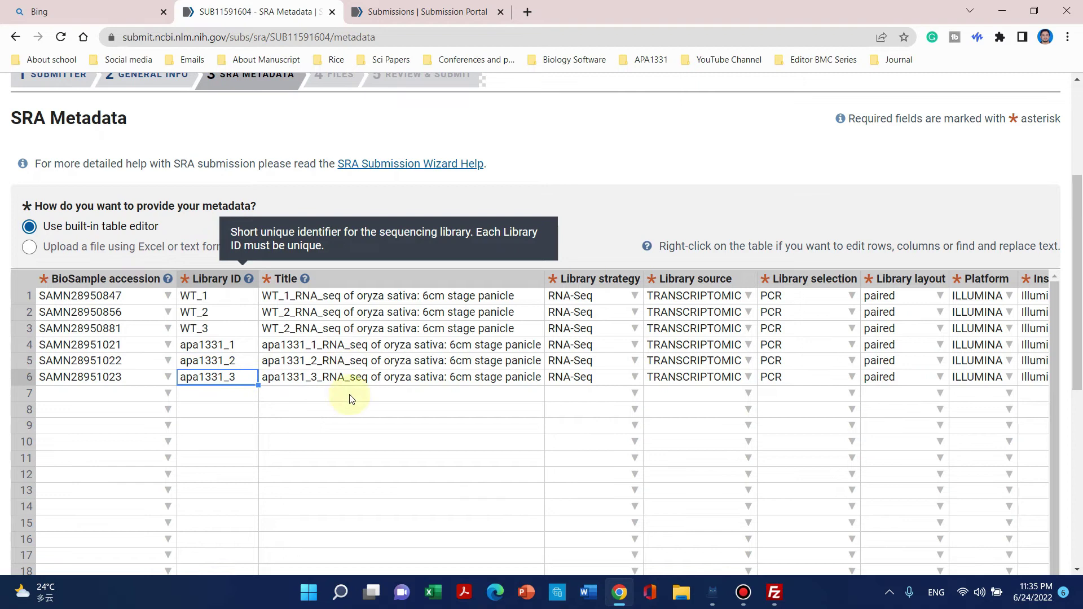
{"action": "left_click", "coordinate": [351, 298]}
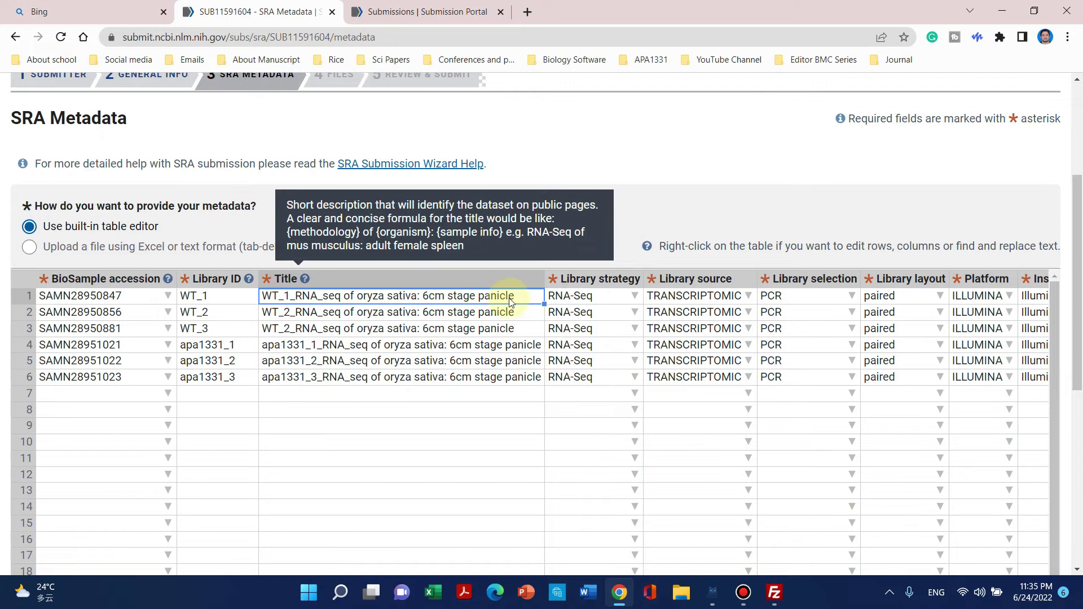
{"action": "left_click", "coordinate": [361, 315]}
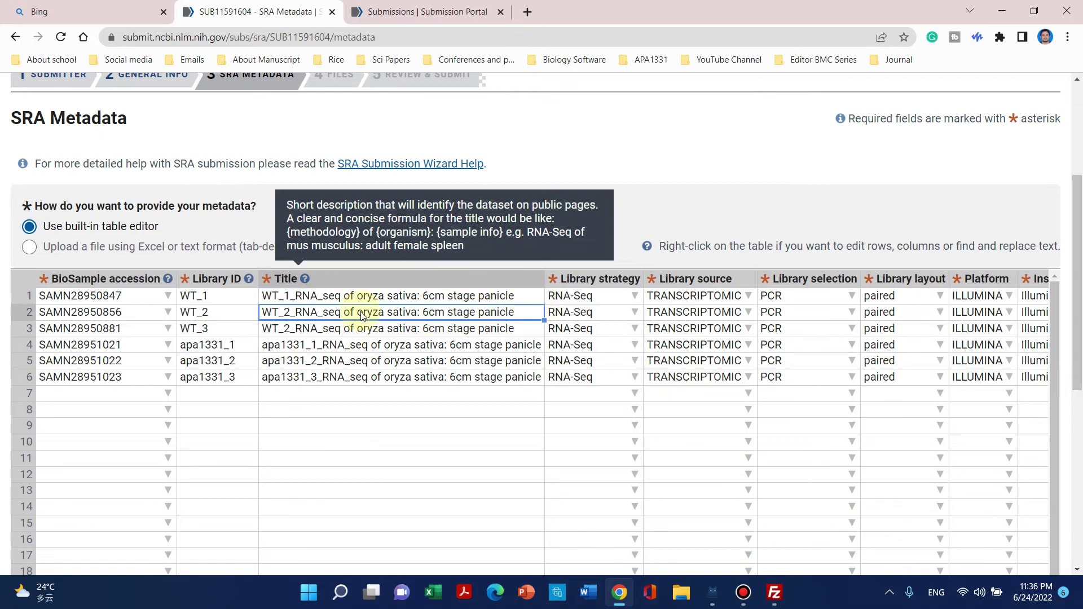
{"action": "left_click", "coordinate": [451, 330]}
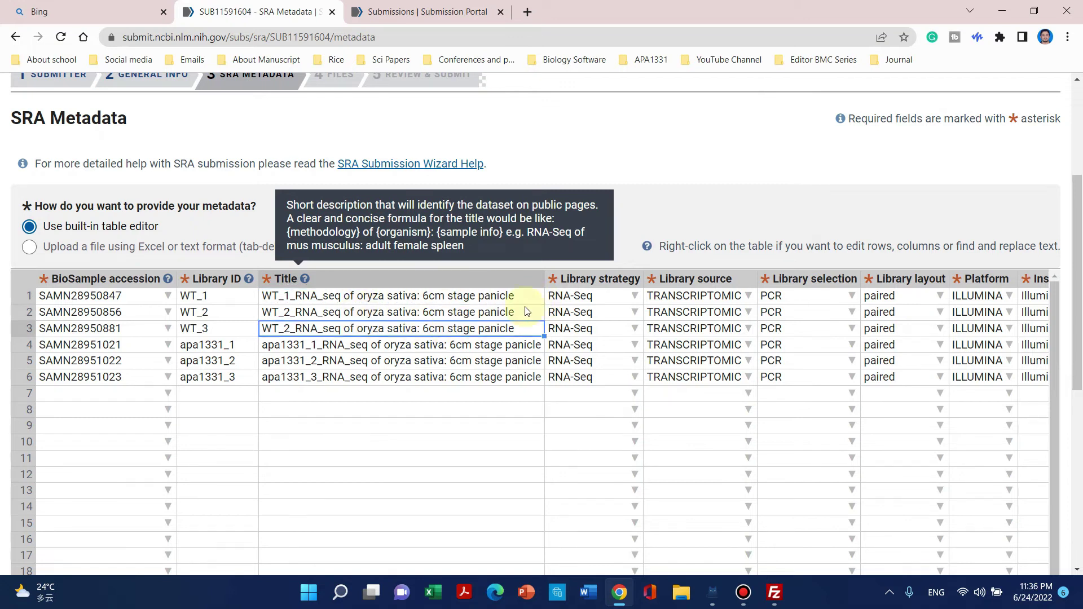
{"action": "left_click", "coordinate": [635, 296]}
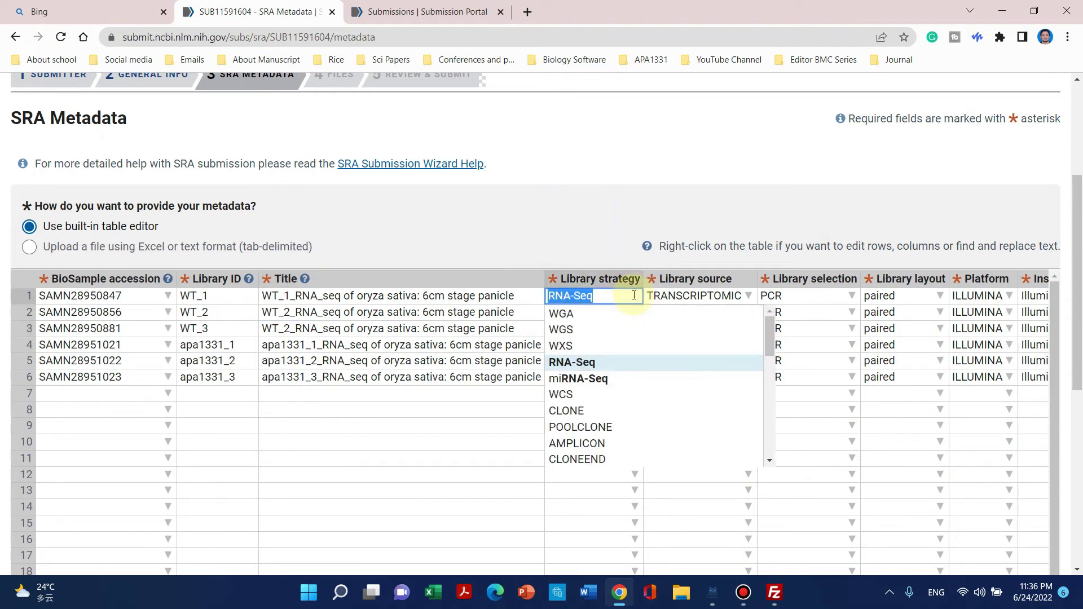
{"action": "left_click", "coordinate": [600, 362]}
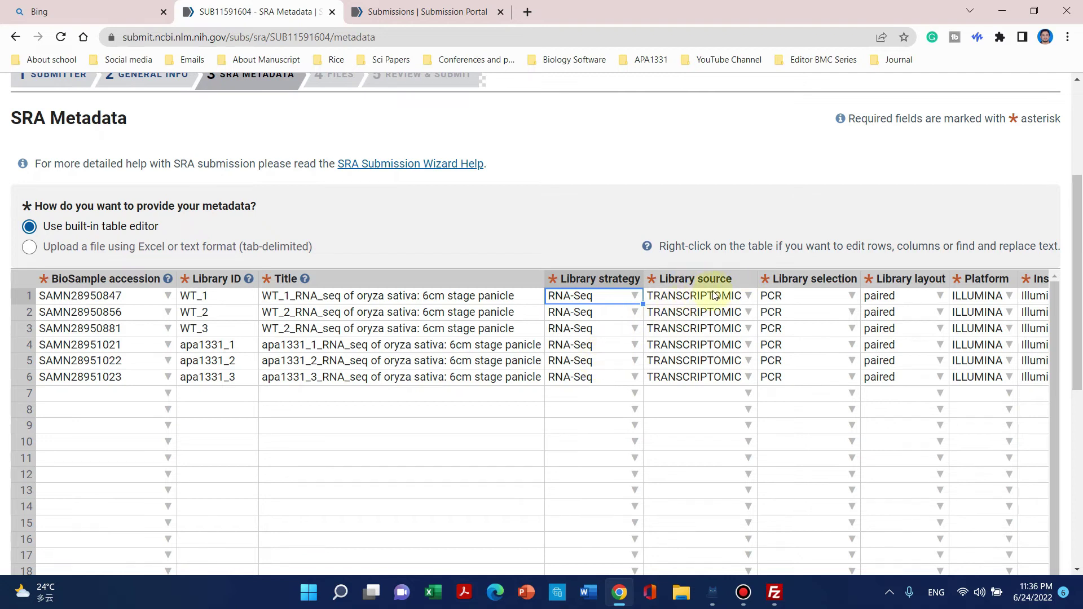
{"action": "left_click", "coordinate": [749, 297]}
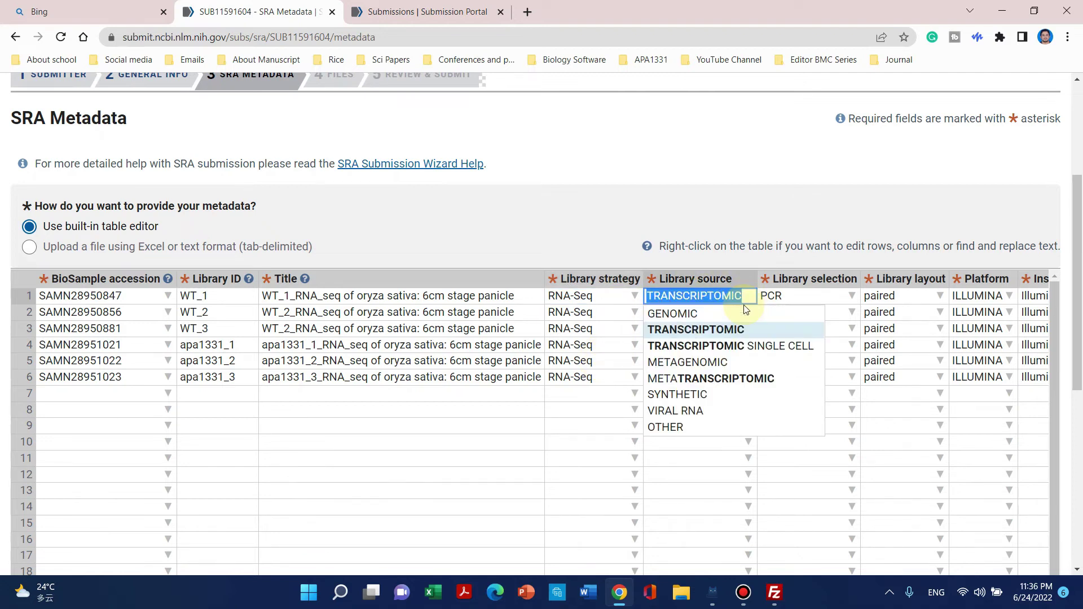
{"action": "left_click", "coordinate": [708, 330]}
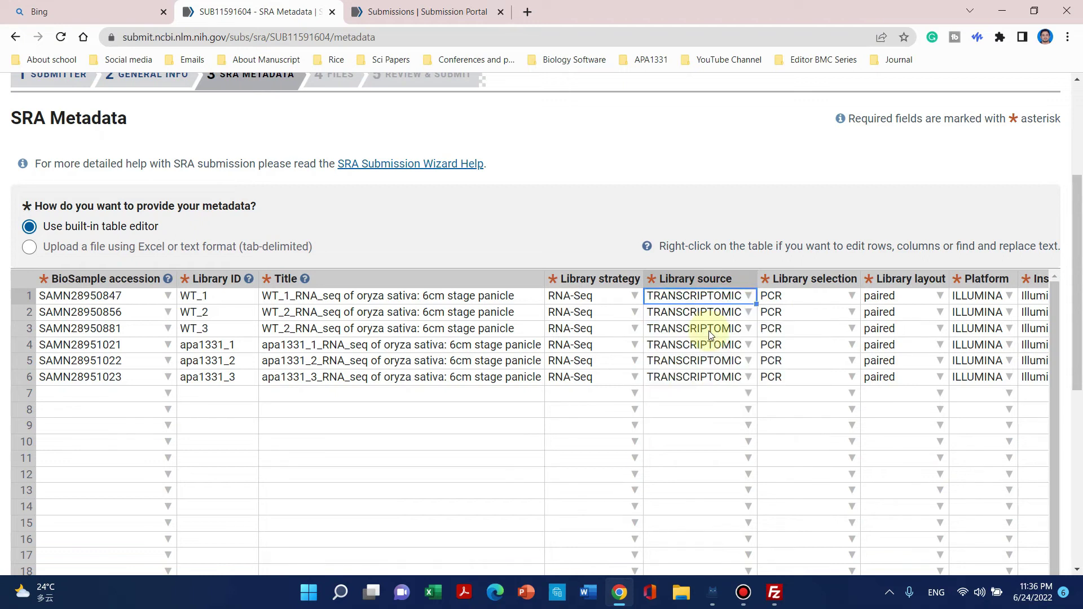
{"action": "left_click", "coordinate": [852, 296]}
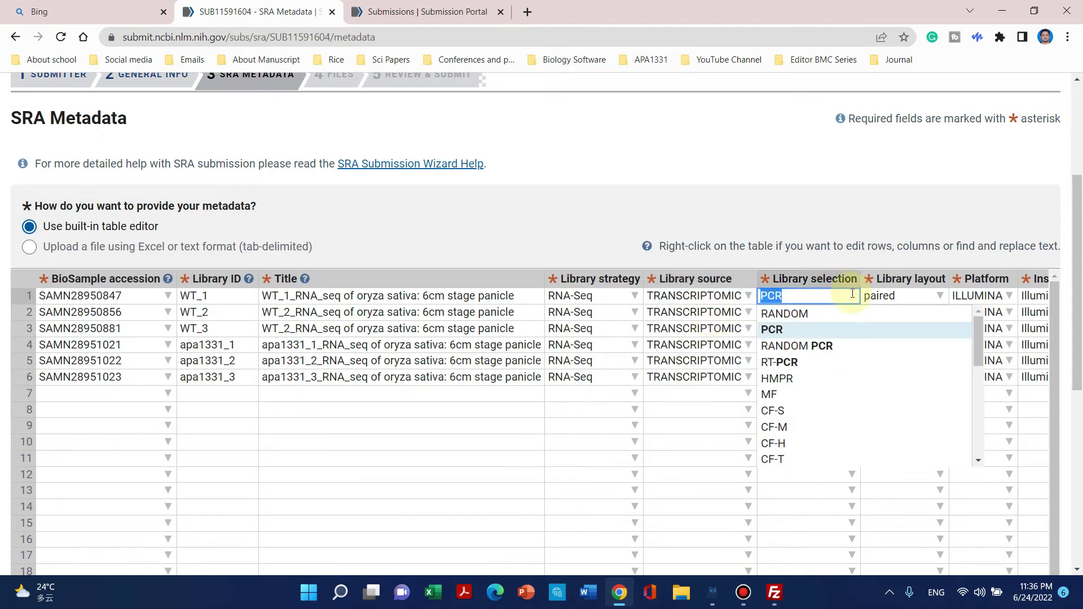
{"action": "left_click", "coordinate": [821, 333]}
{"action": "scroll", "coordinate": [938, 474], "scroll_direction": "up", "scroll_amount": 2}
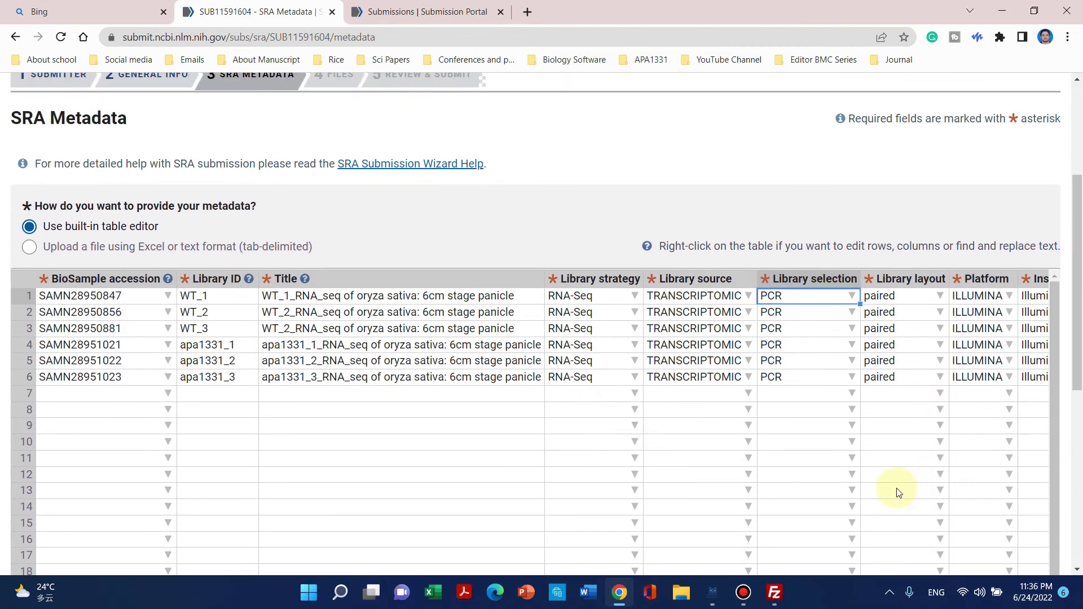
{"action": "scroll", "coordinate": [1048, 405], "scroll_direction": "up", "scroll_amount": 1}
{"action": "scroll", "coordinate": [1047, 383], "scroll_direction": "down", "scroll_amount": 1}
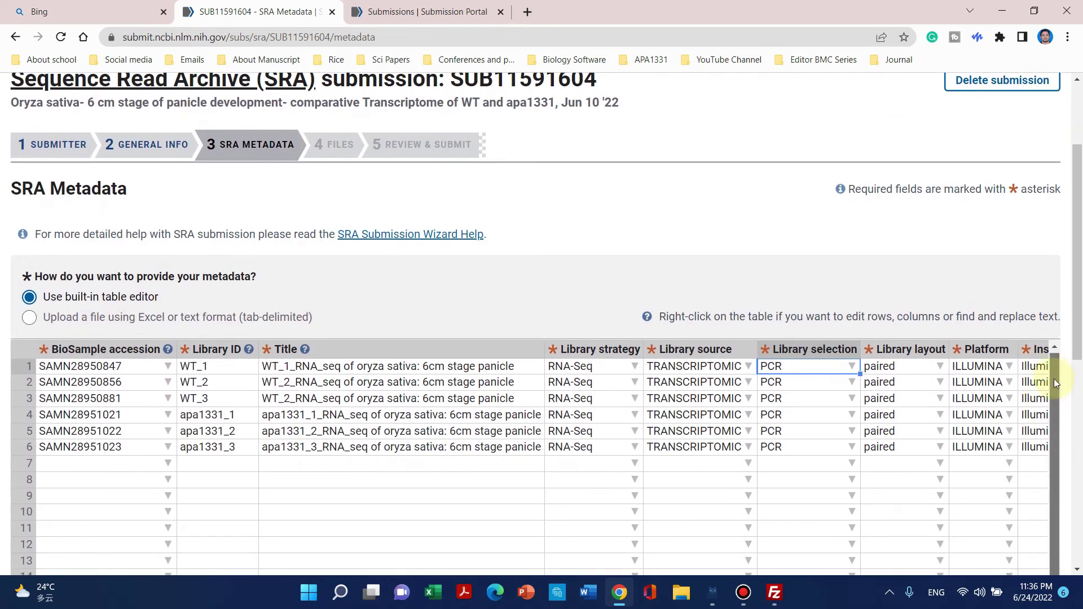
{"action": "scroll", "coordinate": [928, 348], "scroll_direction": "down", "scroll_amount": 3}
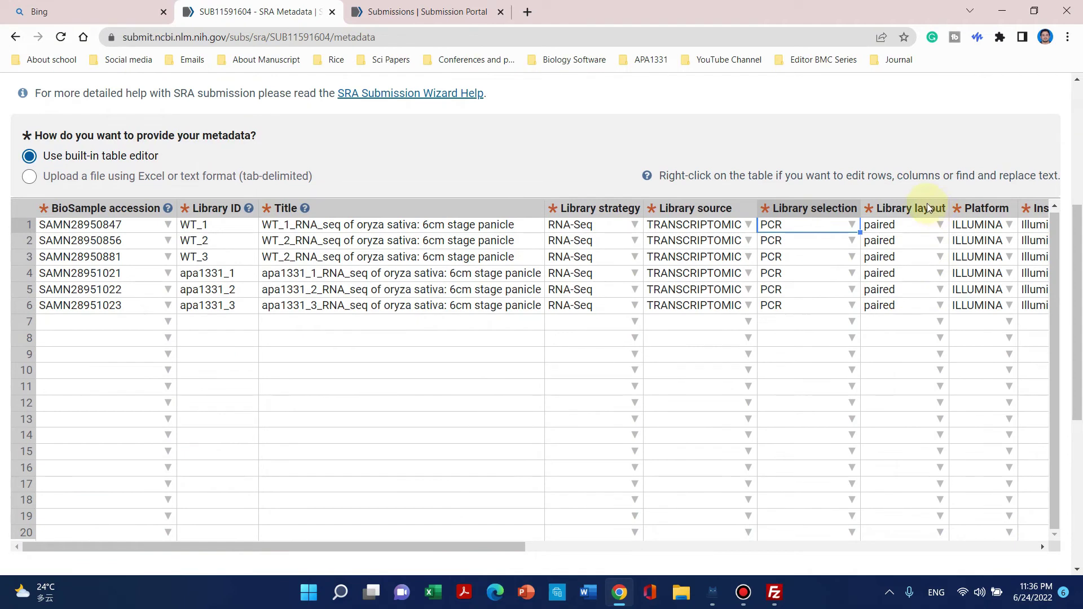
{"action": "left_click_drag", "start_coordinate": [503, 551], "coordinate": [720, 522]}
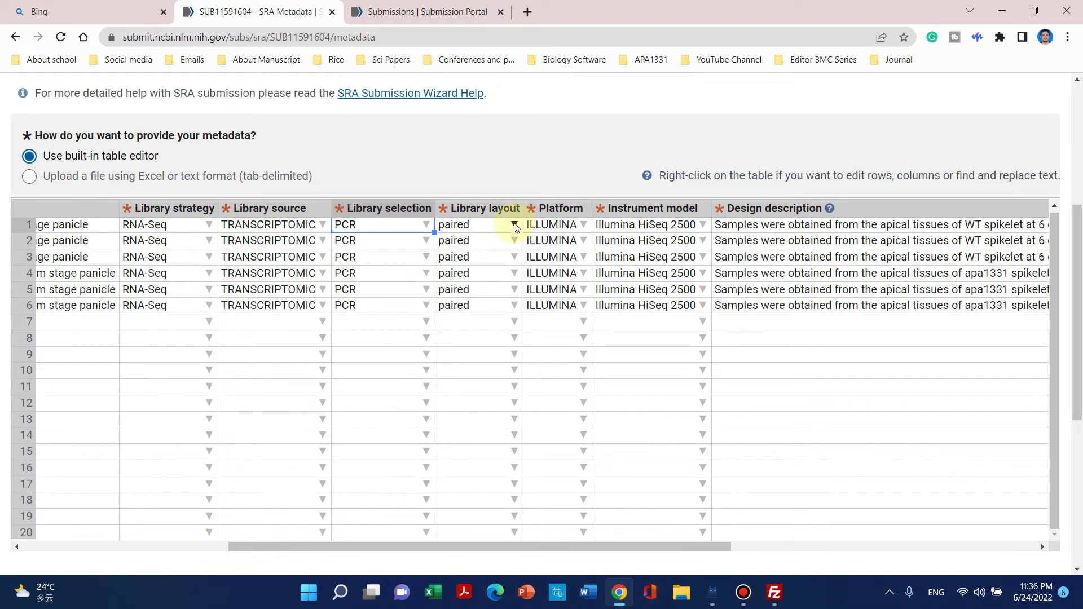
{"action": "left_click", "coordinate": [514, 223]}
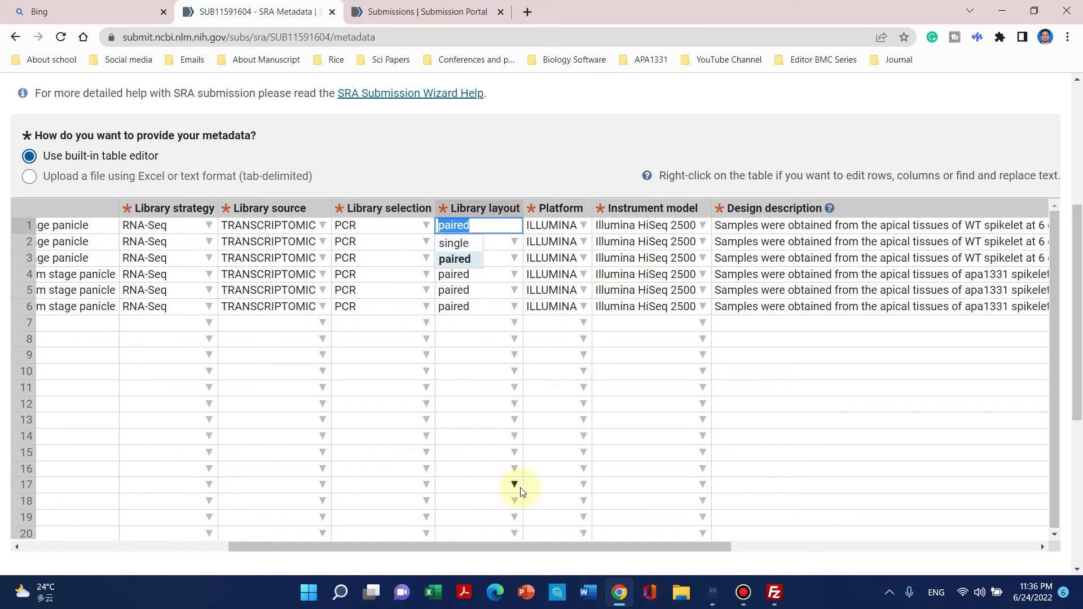
{"action": "left_click", "coordinate": [469, 258]}
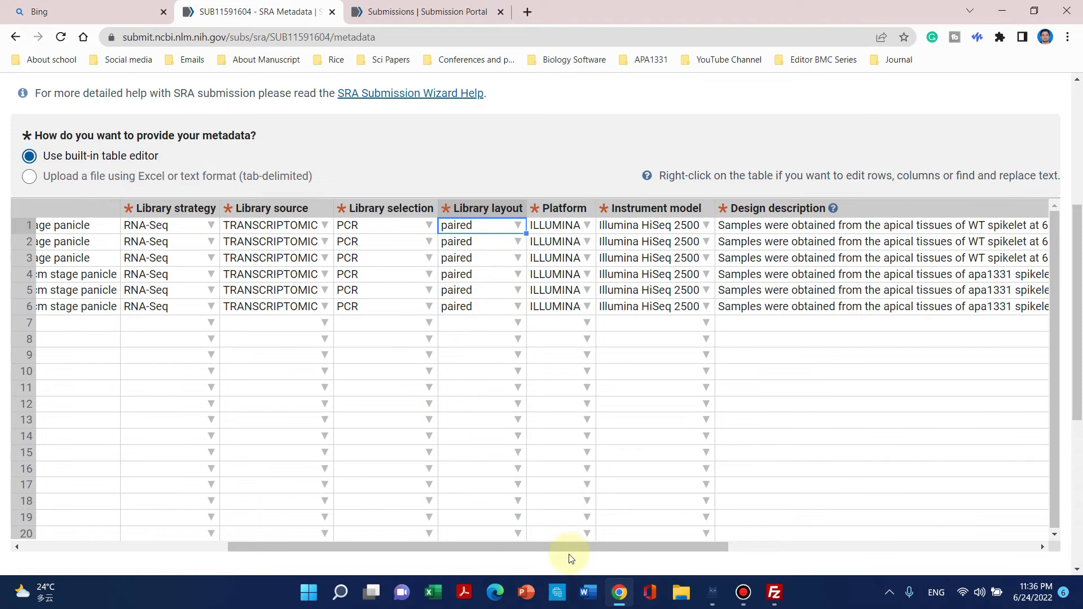
Review the R1 and R2 file names across the six metadata rows, starting with WT_1.
{"action": "left_click_drag", "start_coordinate": [576, 546], "coordinate": [846, 547]}
{"action": "left_click", "coordinate": [612, 226]}
{"action": "left_click", "coordinate": [615, 243]}
{"action": "left_click", "coordinate": [615, 260]}
{"action": "left_click", "coordinate": [614, 278]}
{"action": "left_click", "coordinate": [617, 291]}
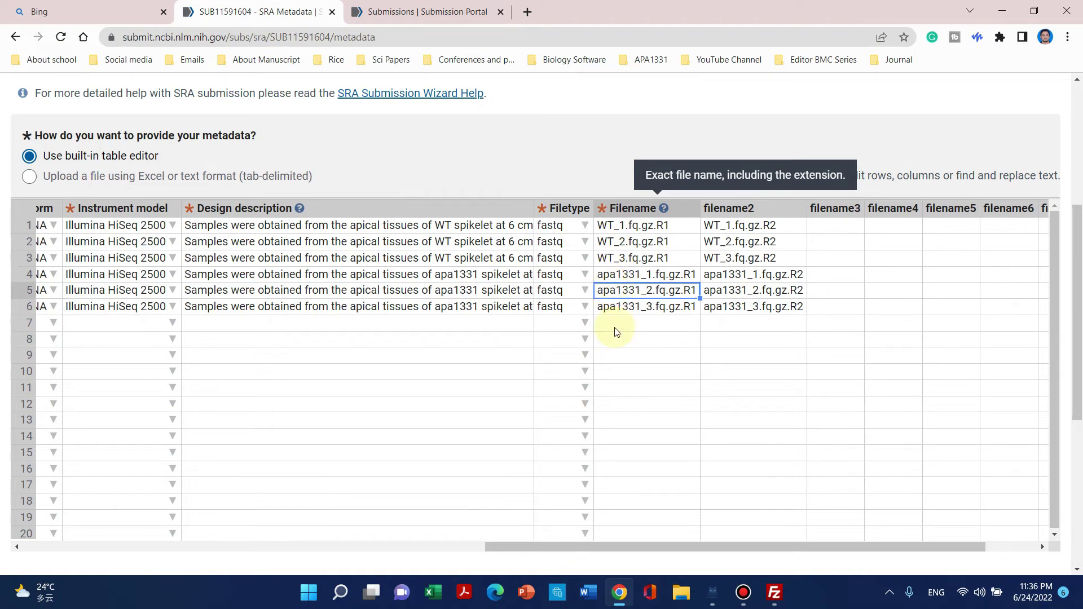
{"action": "left_click", "coordinate": [629, 307]}
{"action": "left_click", "coordinate": [644, 227]}
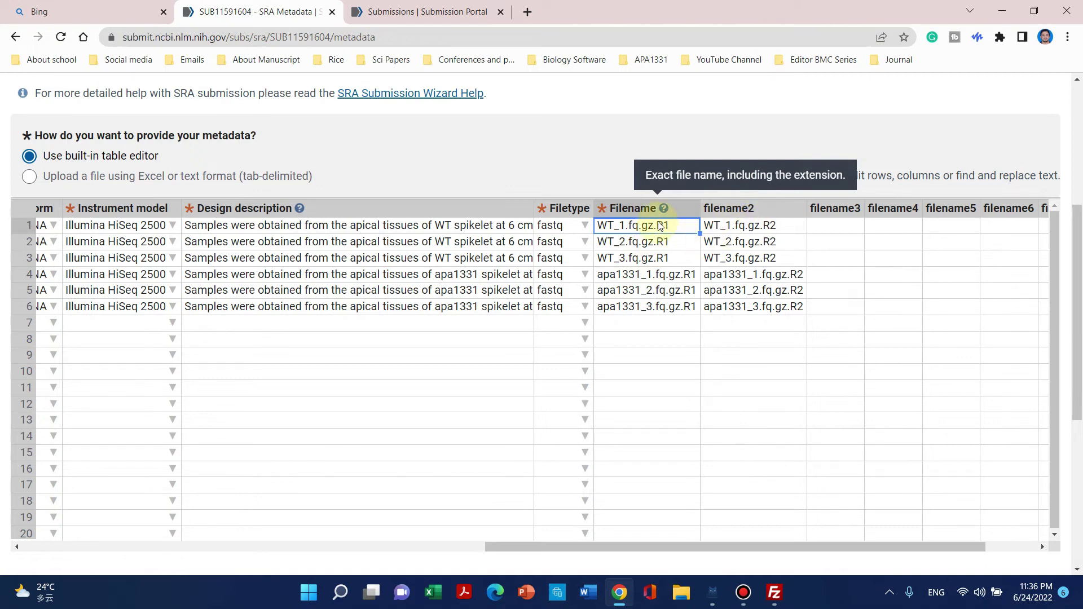
{"action": "left_click", "coordinate": [744, 231]}
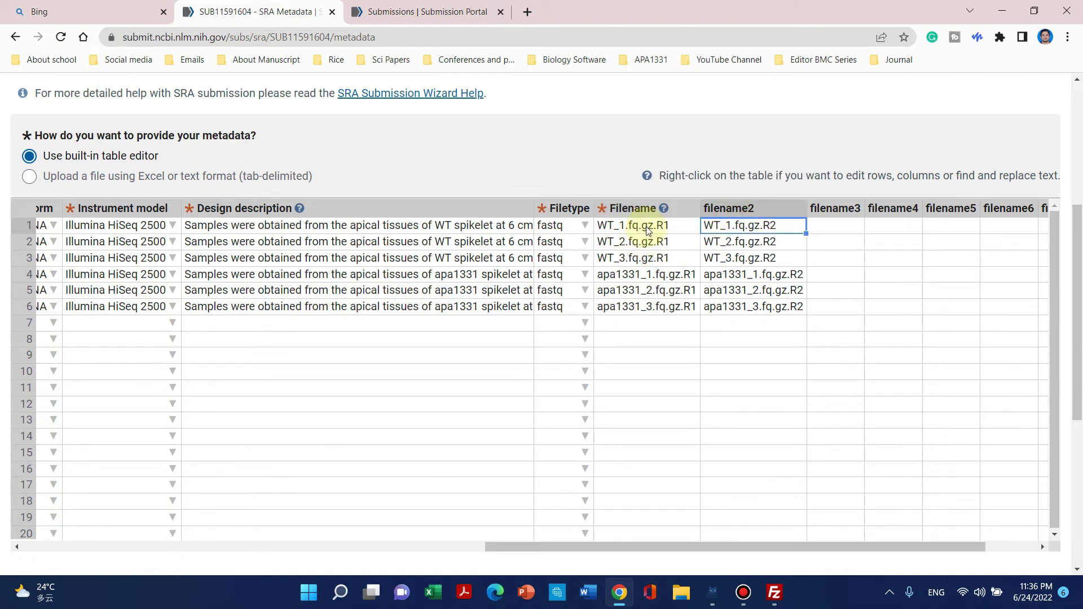
{"action": "left_click", "coordinate": [648, 229]}
{"action": "left_click", "coordinate": [662, 244]}
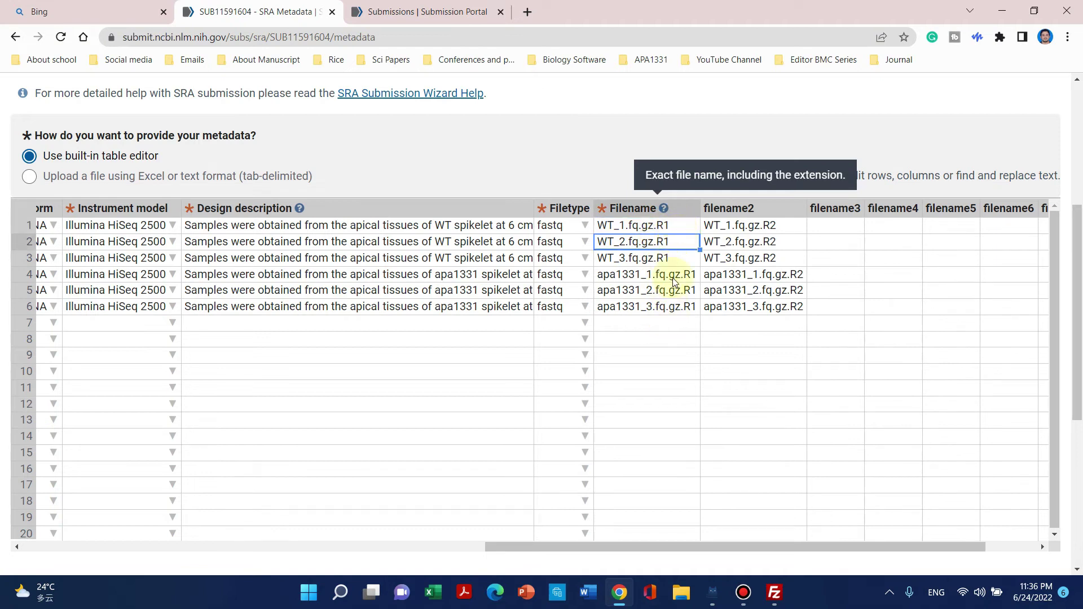
{"action": "left_click", "coordinate": [678, 227]}
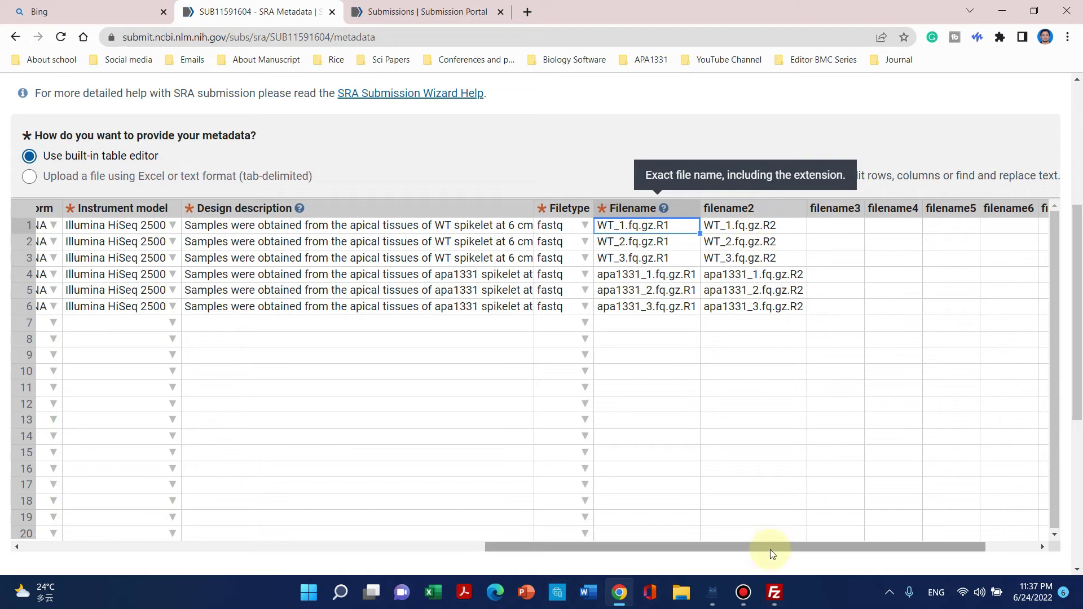
Check row 1's library layout (paired) and platform (ILLUMINA), leaving both unchanged.
{"action": "left_click_drag", "start_coordinate": [769, 545], "coordinate": [700, 547]}
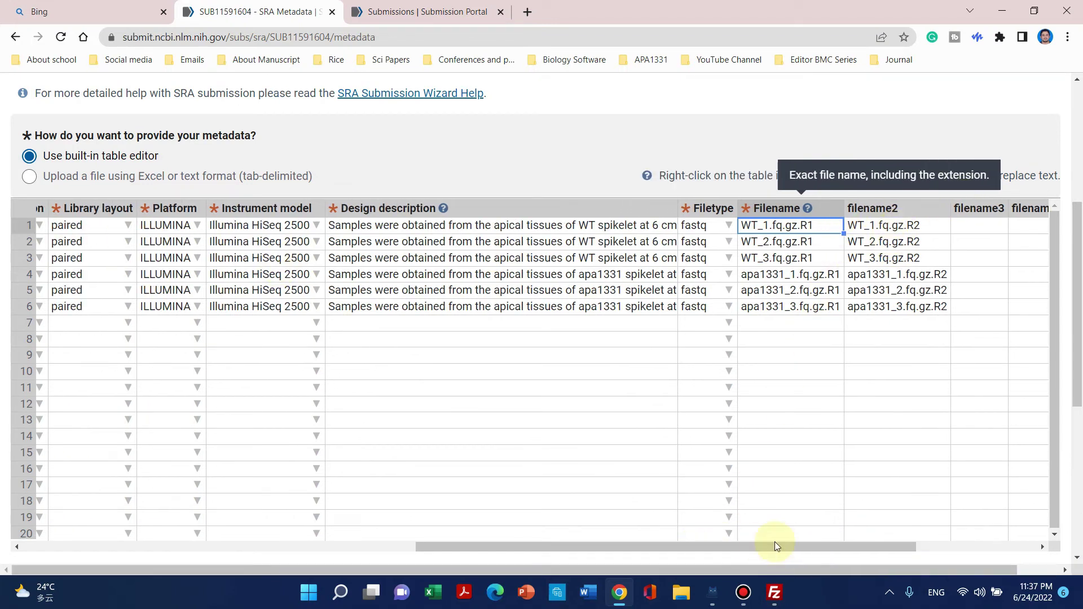
{"action": "left_click_drag", "start_coordinate": [728, 547], "coordinate": [525, 556]}
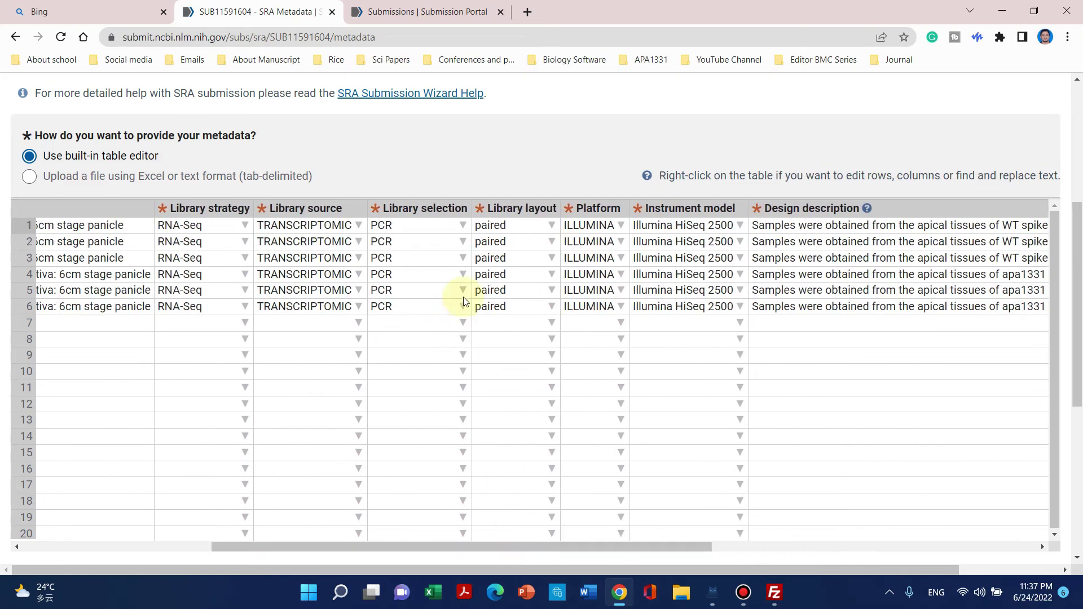
{"action": "left_click", "coordinate": [547, 227]}
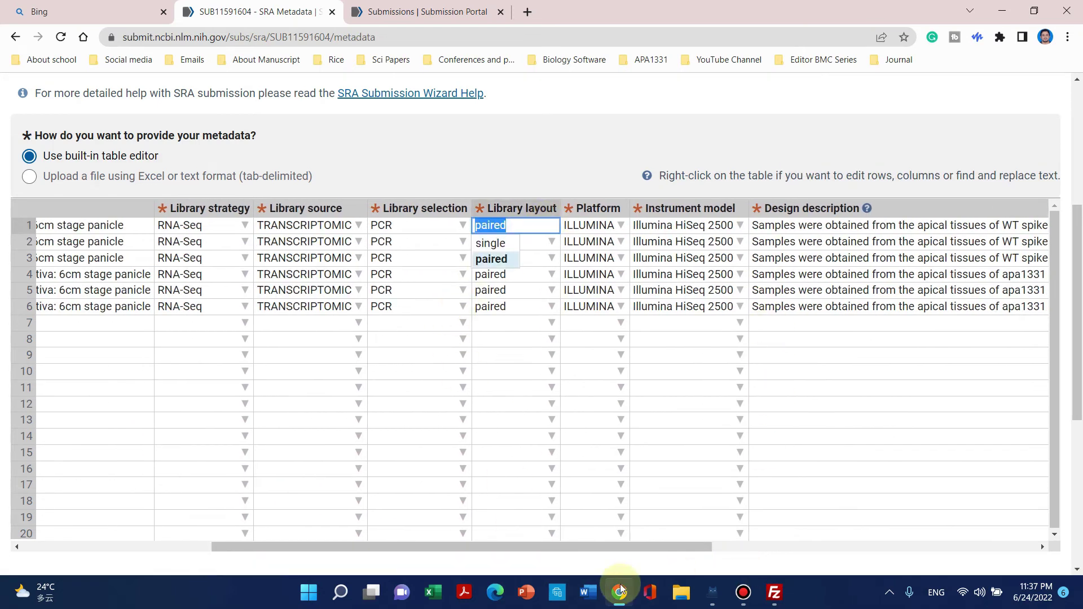
{"action": "scroll", "coordinate": [739, 532], "scroll_direction": "right", "scroll_amount": 8}
{"action": "left_click", "coordinate": [914, 355]}
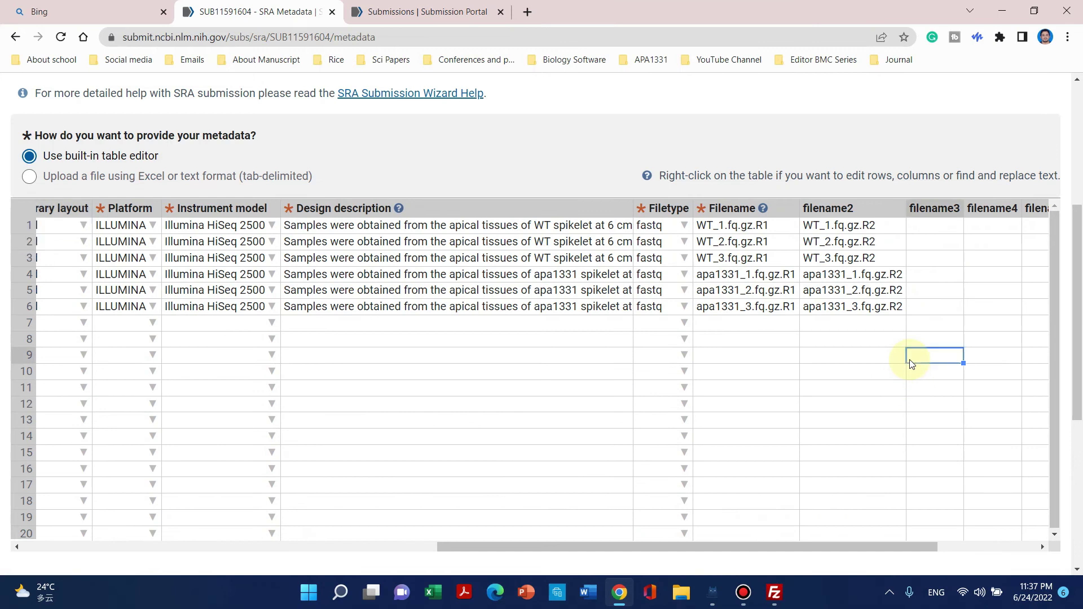
{"action": "left_click_drag", "start_coordinate": [654, 551], "coordinate": [339, 562]}
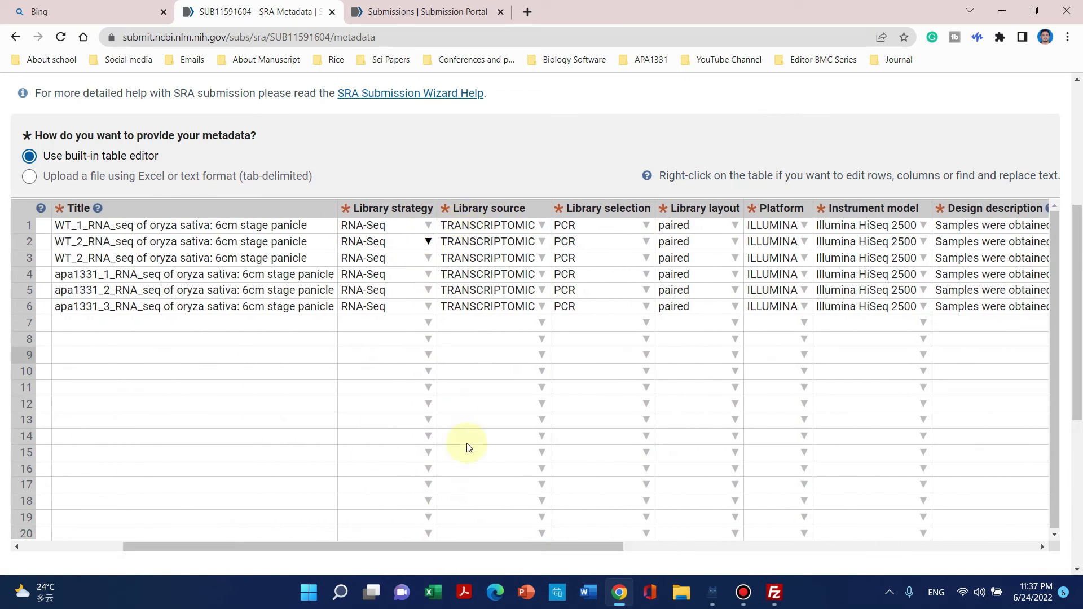
{"action": "left_click", "coordinate": [728, 229]}
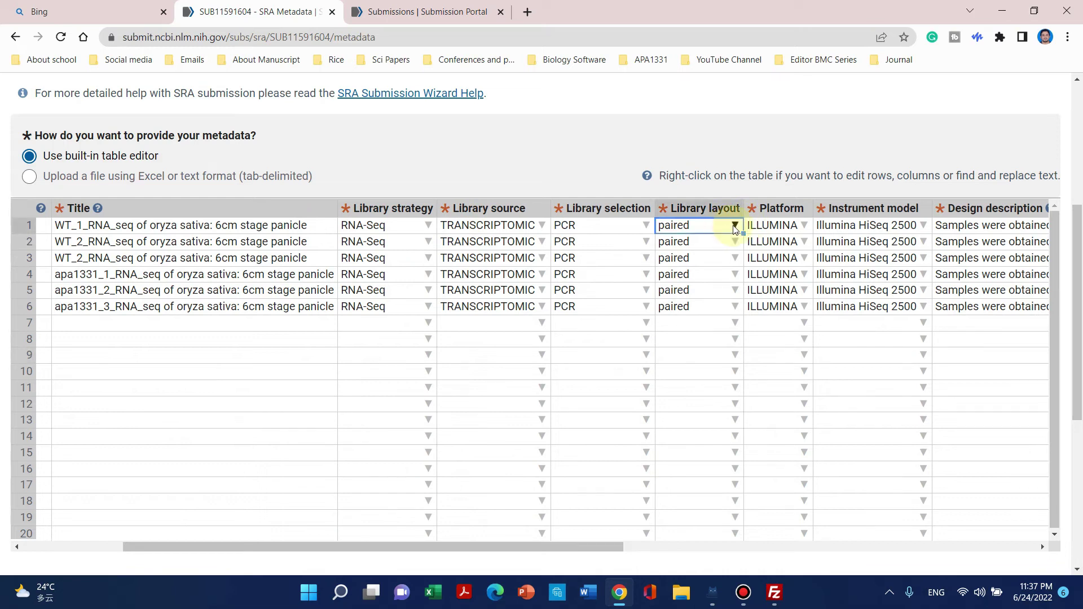
{"action": "left_click", "coordinate": [735, 225]}
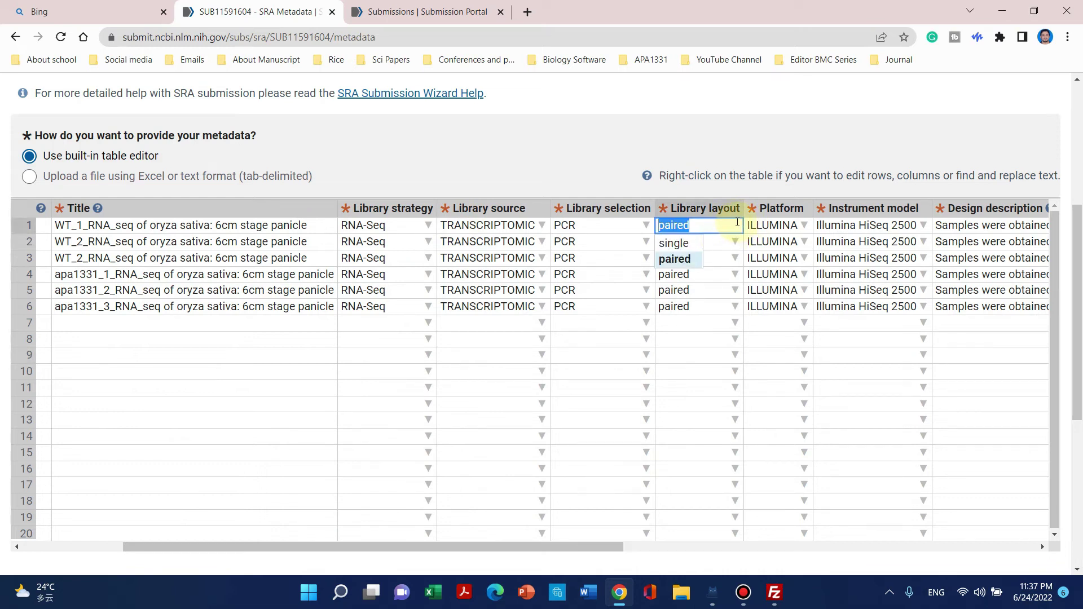
{"action": "left_click", "coordinate": [664, 421]}
{"action": "left_click_drag", "start_coordinate": [577, 550], "coordinate": [672, 546]}
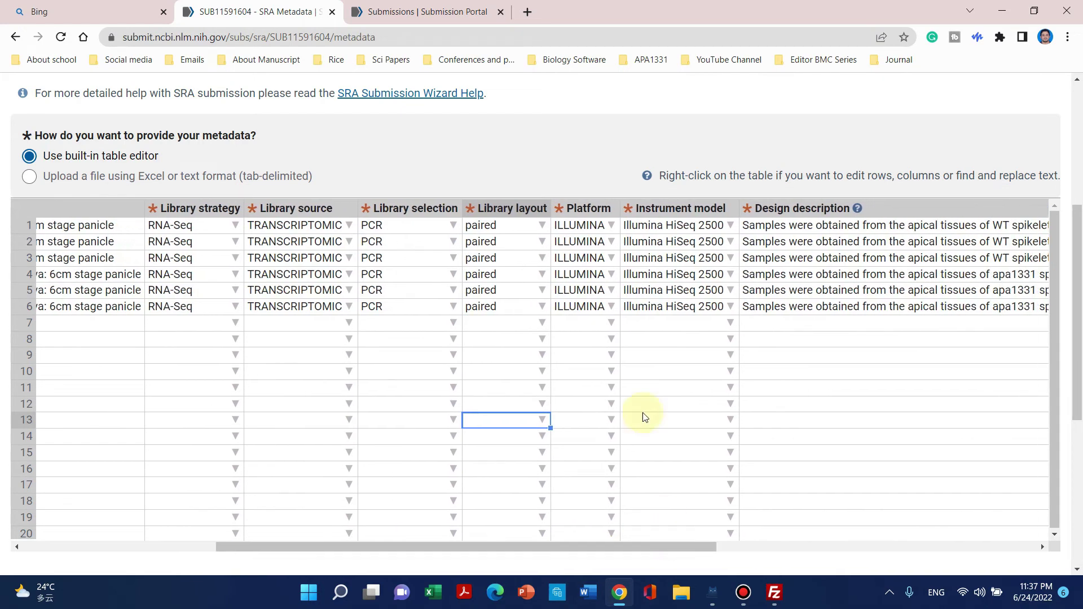
{"action": "left_click", "coordinate": [612, 226]}
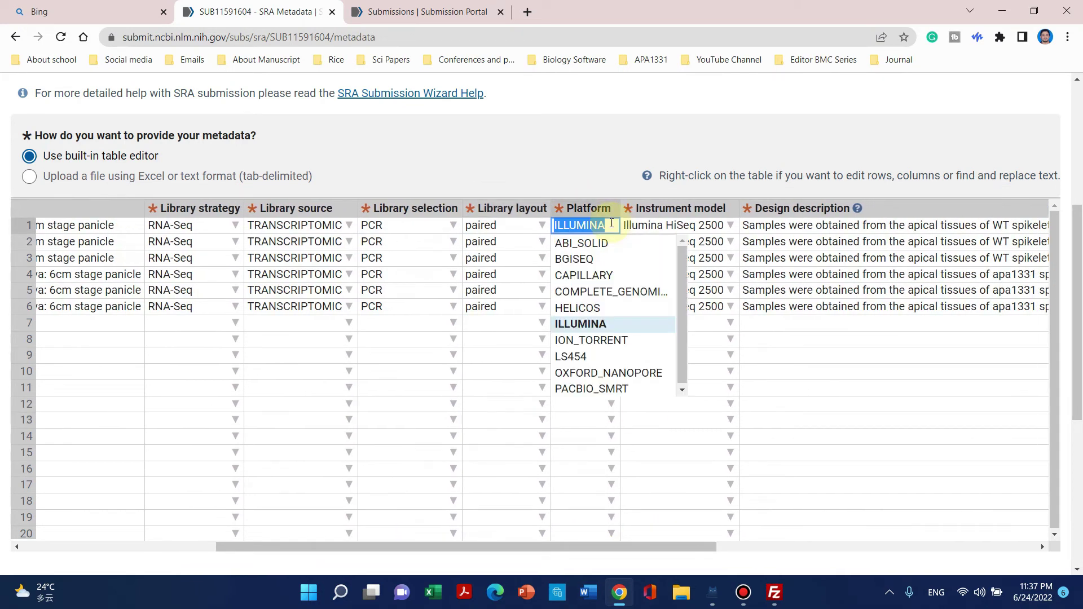
{"action": "left_click", "coordinate": [603, 326]}
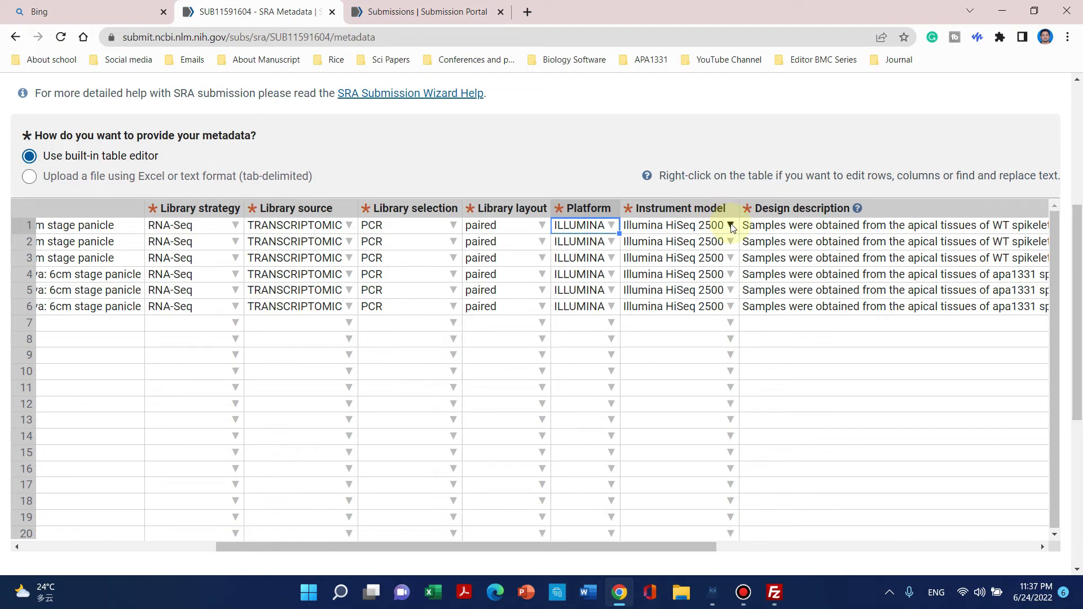
Set row 1's instrument model to Illumina HiSeq 2000 and check its design description.
{"action": "left_click", "coordinate": [731, 226]}
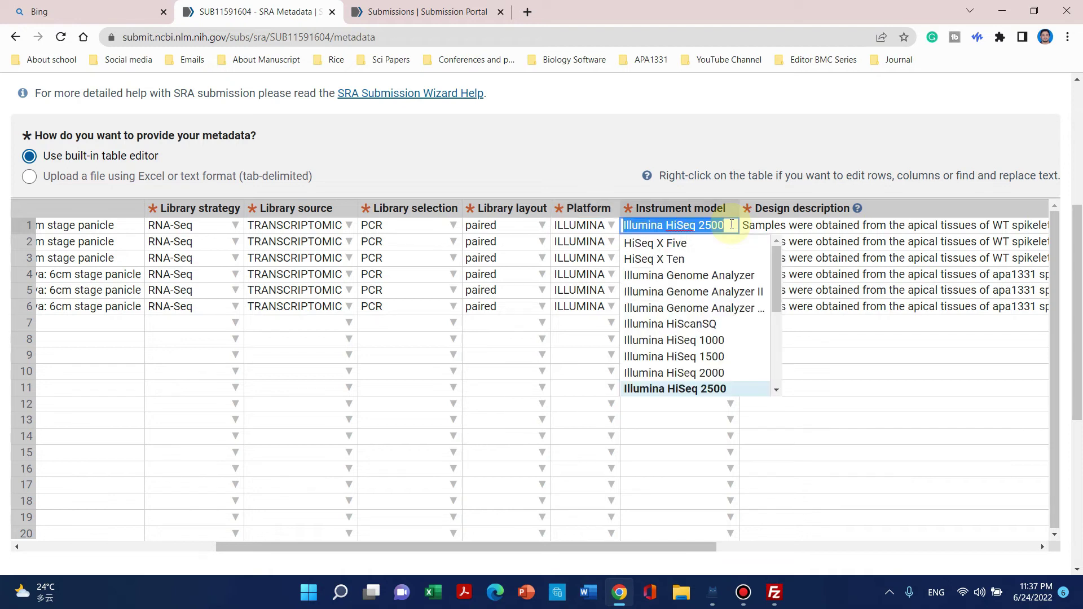
{"action": "left_click", "coordinate": [720, 375]}
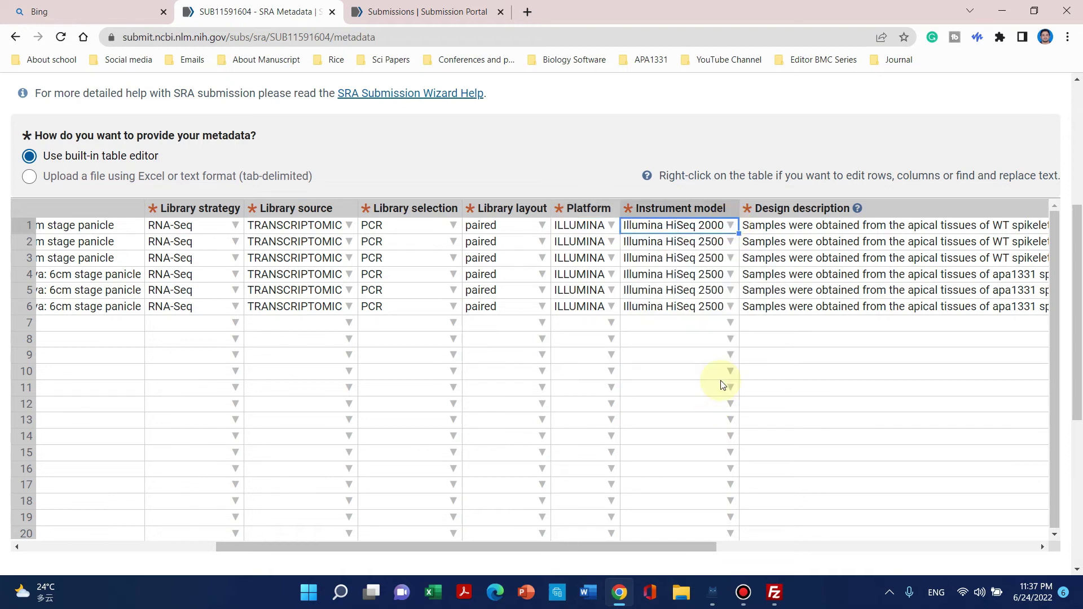
{"action": "left_click_drag", "start_coordinate": [686, 533], "coordinate": [848, 537]}
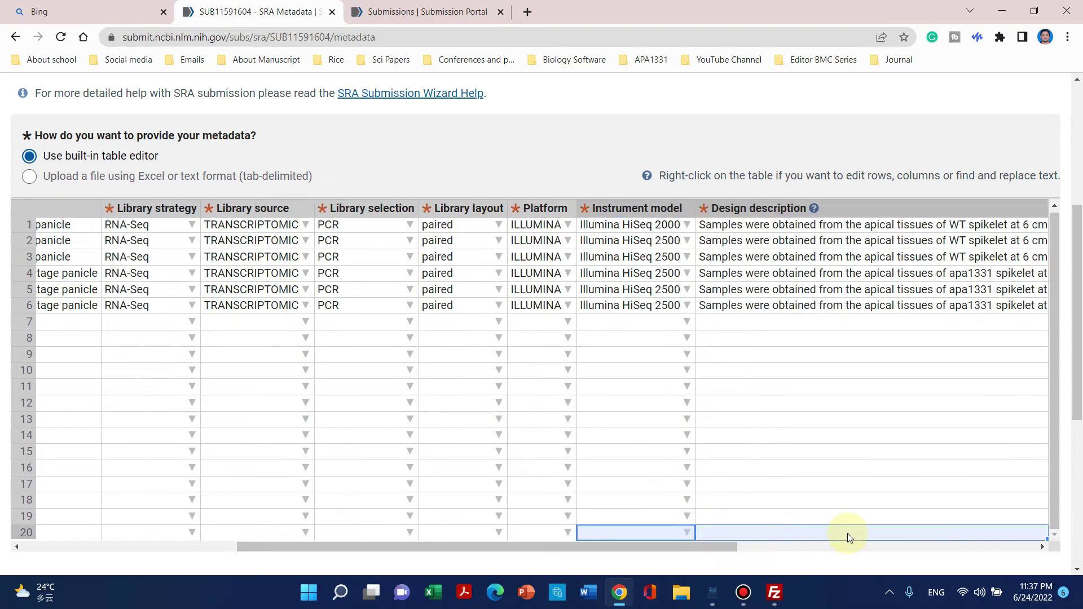
{"action": "left_click_drag", "start_coordinate": [709, 547], "coordinate": [853, 546]}
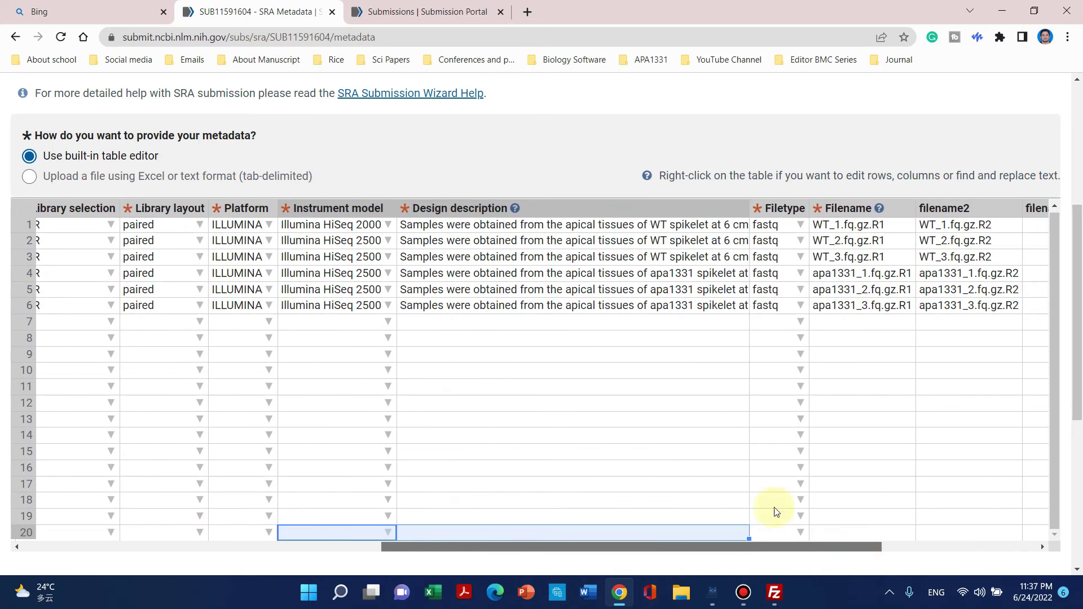
{"action": "left_click", "coordinate": [517, 232]}
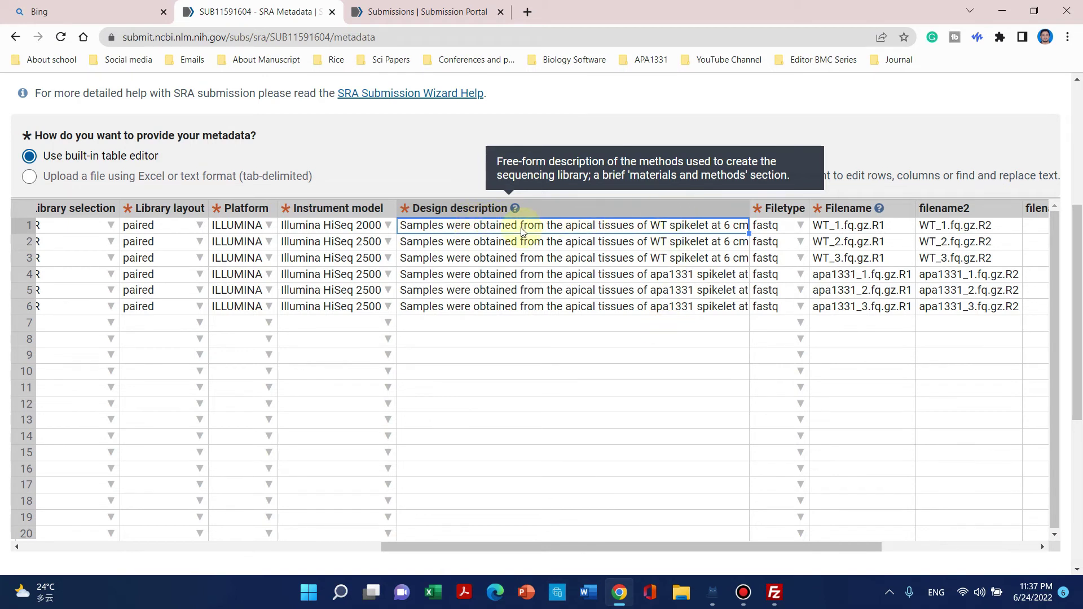
Keep fastq as row 1's file type.
{"action": "left_click", "coordinate": [801, 226]}
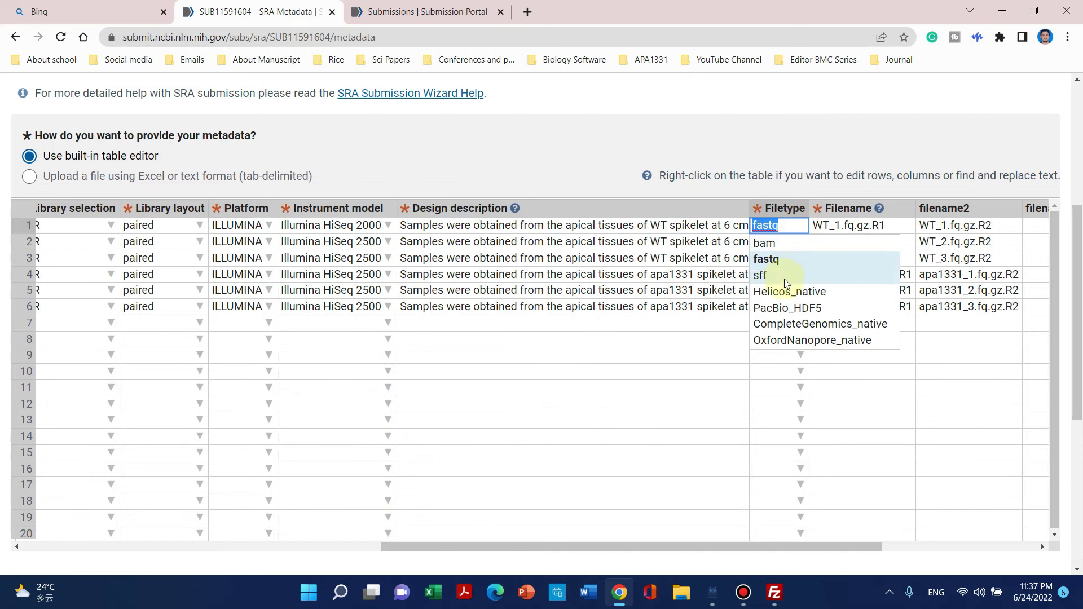
{"action": "left_click", "coordinate": [786, 259]}
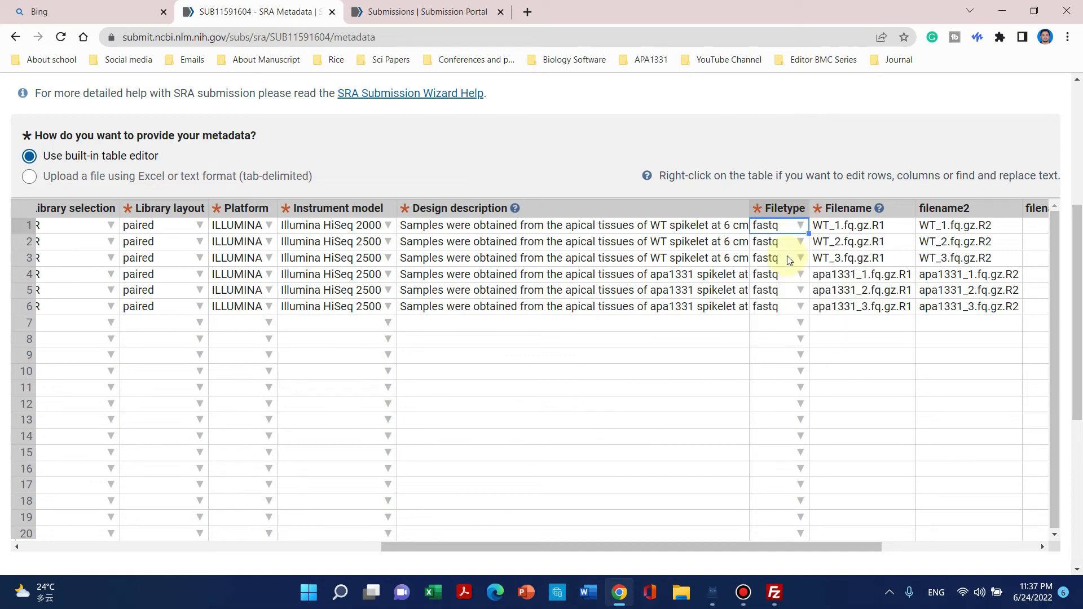
{"action": "left_click_drag", "start_coordinate": [757, 544], "coordinate": [876, 542]}
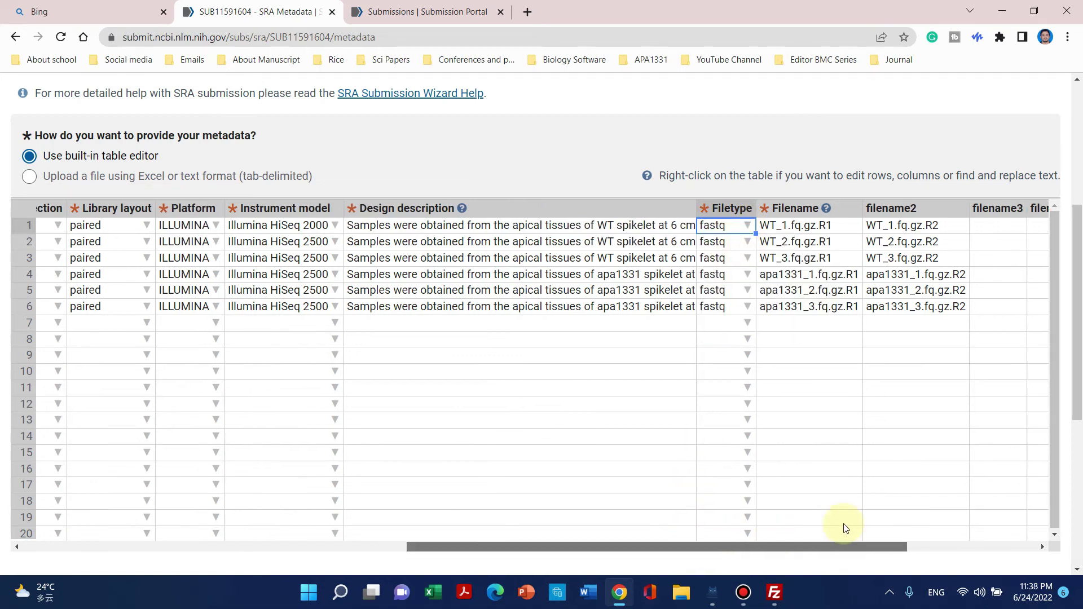
Check the Filename entries of all six rows, from WT_1 through the apa1331 samples.
{"action": "left_click", "coordinate": [625, 226]}
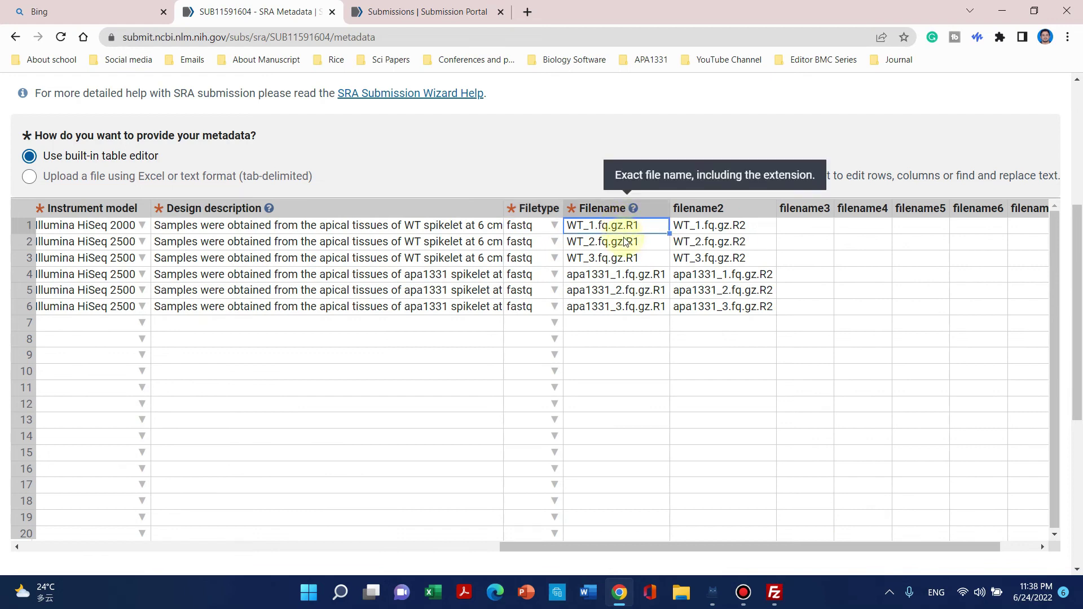
{"action": "left_click", "coordinate": [636, 242]}
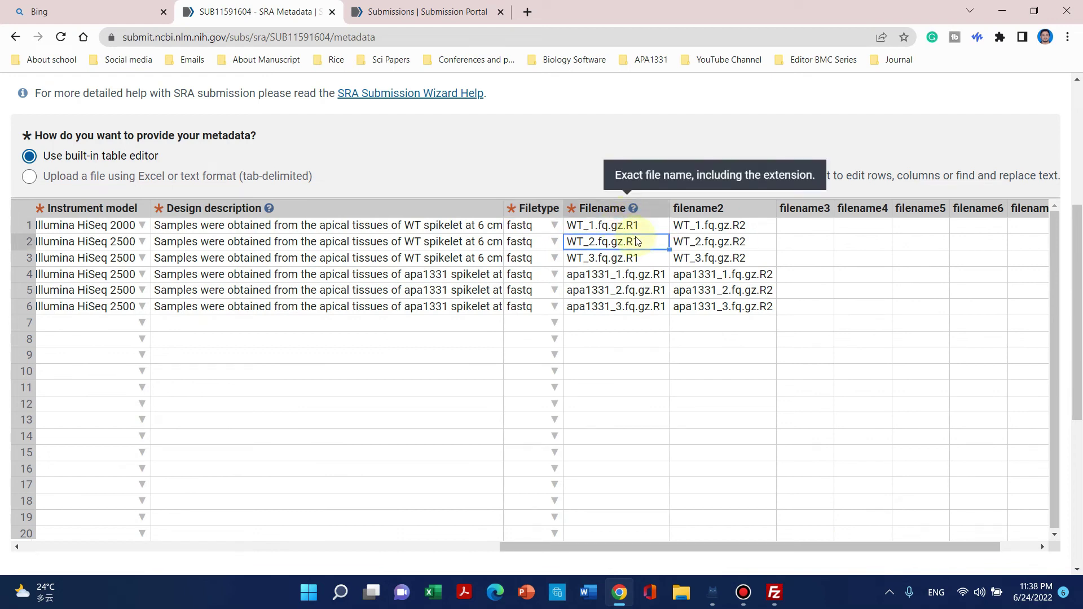
{"action": "left_click", "coordinate": [642, 228]}
{"action": "left_click", "coordinate": [624, 242]}
{"action": "left_click", "coordinate": [634, 226]}
{"action": "left_click", "coordinate": [632, 247]}
{"action": "left_click", "coordinate": [629, 259]}
{"action": "left_click", "coordinate": [641, 226]}
{"action": "left_click", "coordinate": [631, 244]}
{"action": "left_click", "coordinate": [631, 260]}
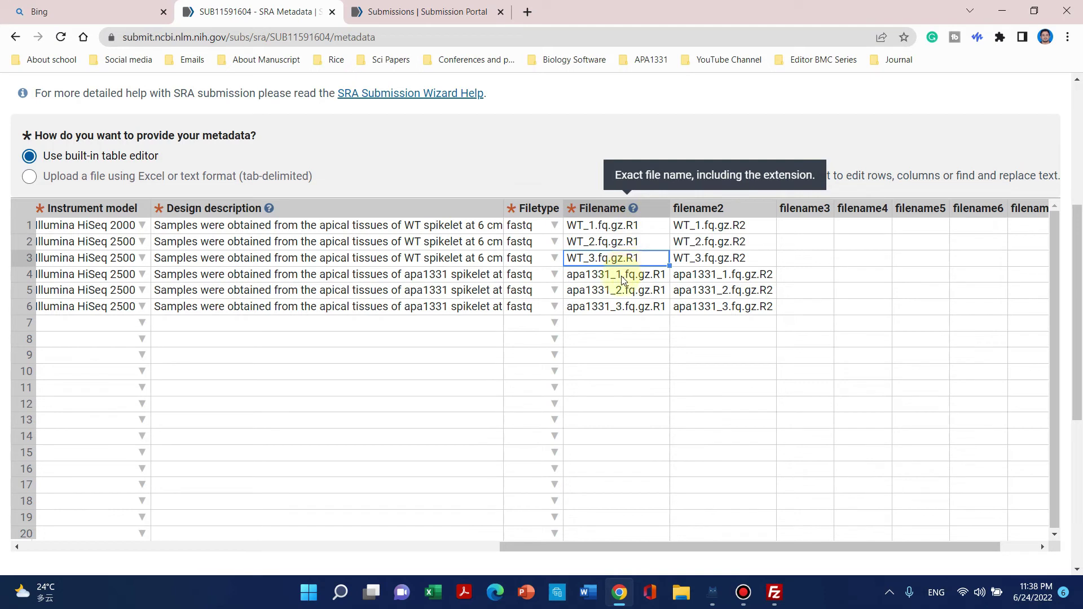
{"action": "left_click", "coordinate": [623, 278]}
{"action": "left_click", "coordinate": [638, 226]}
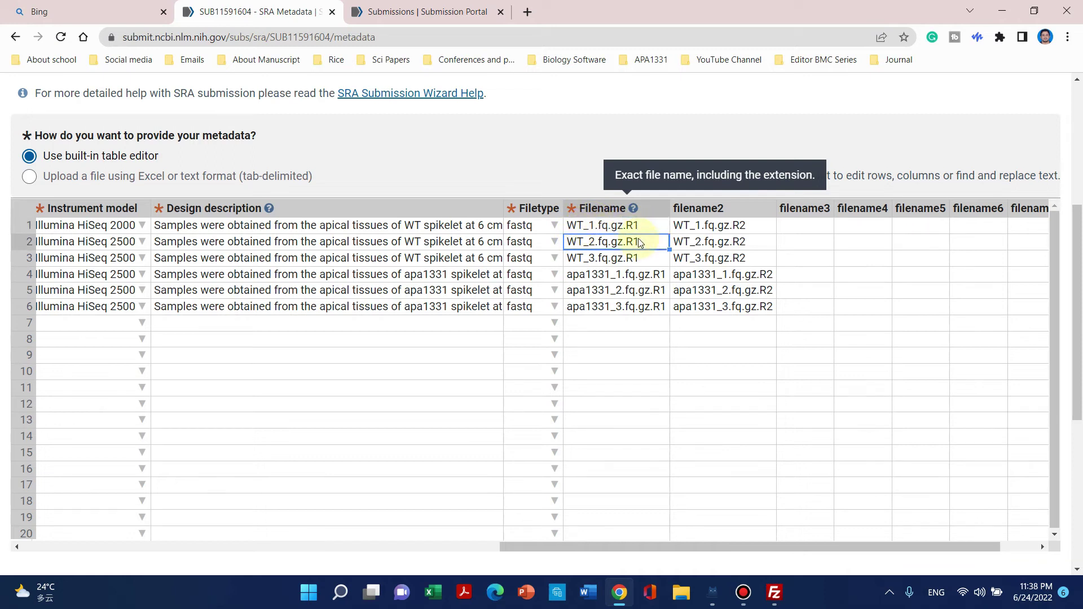
{"action": "left_click", "coordinate": [590, 246]}
{"action": "left_click", "coordinate": [596, 261]}
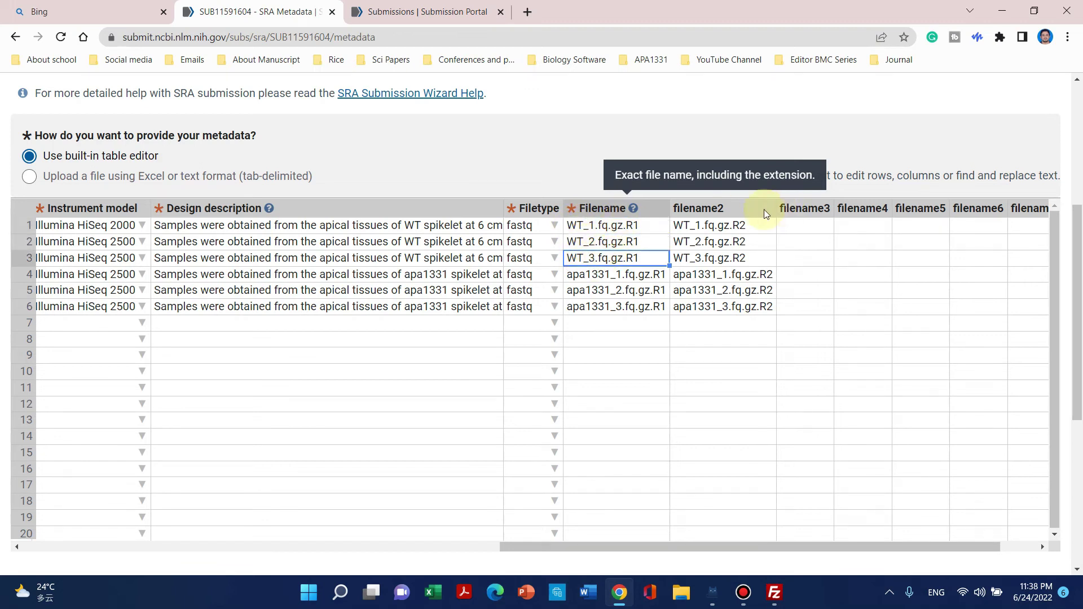
{"action": "left_click", "coordinate": [622, 277]}
{"action": "left_click", "coordinate": [614, 292]}
{"action": "left_click", "coordinate": [619, 309]}
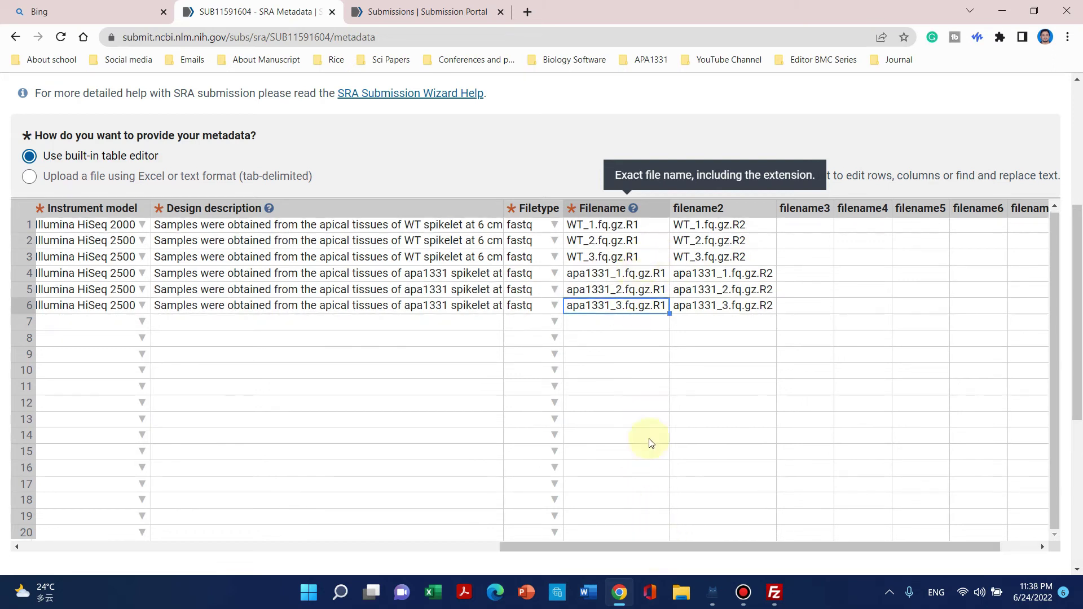
Compare the first sample's R1 and R2 file names against the Filename column's requirement.
{"action": "left_click_drag", "start_coordinate": [670, 548], "coordinate": [424, 445]}
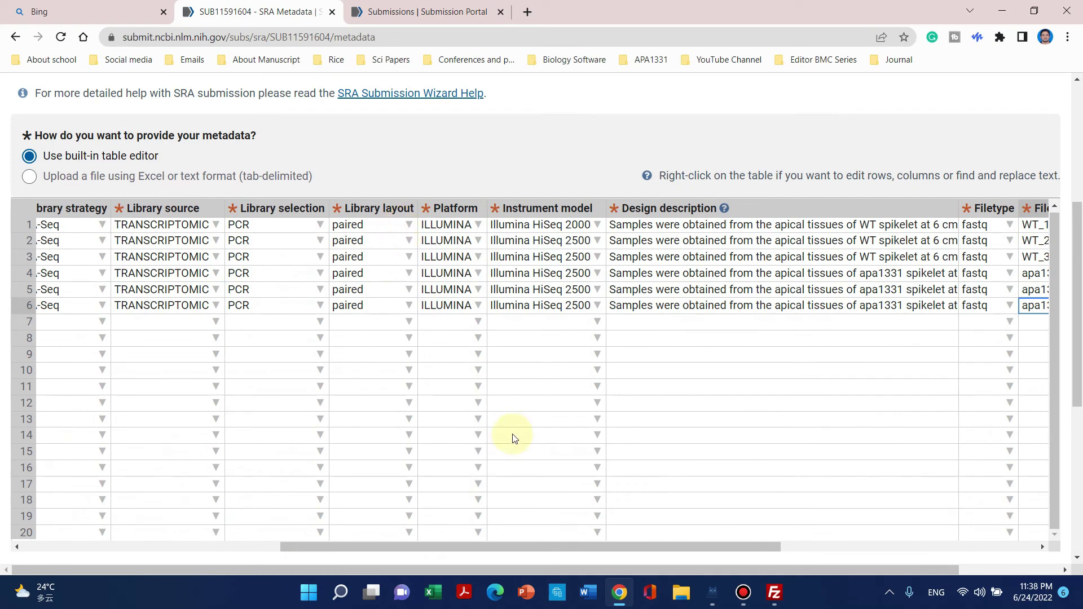
{"action": "left_click_drag", "start_coordinate": [620, 546], "coordinate": [906, 532]}
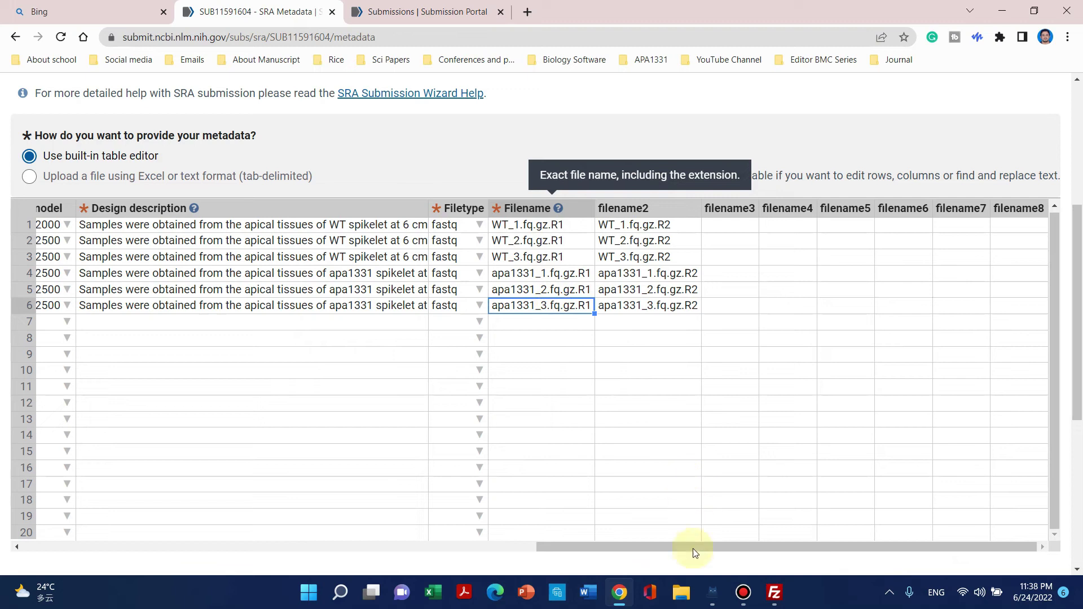
{"action": "left_click", "coordinate": [527, 239]}
{"action": "left_click", "coordinate": [530, 229]}
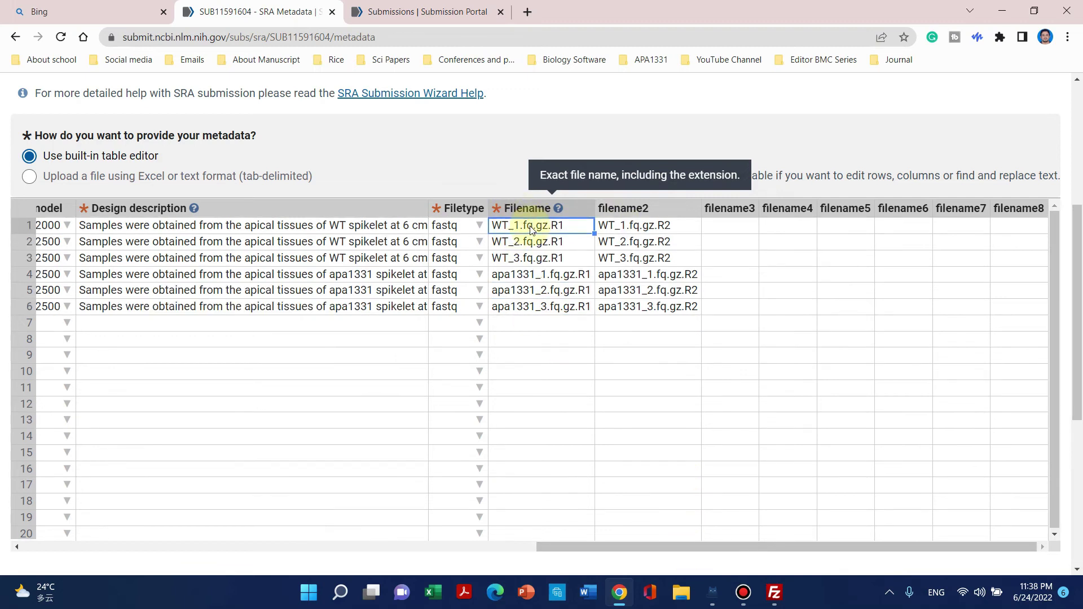
{"action": "left_click", "coordinate": [643, 226]}
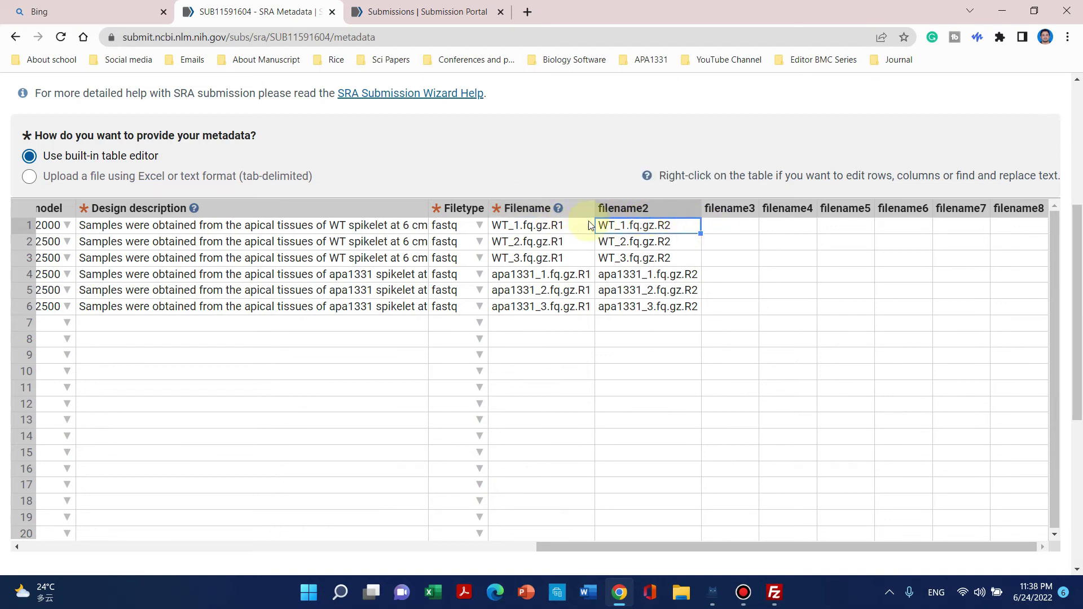
{"action": "left_click", "coordinate": [566, 227]}
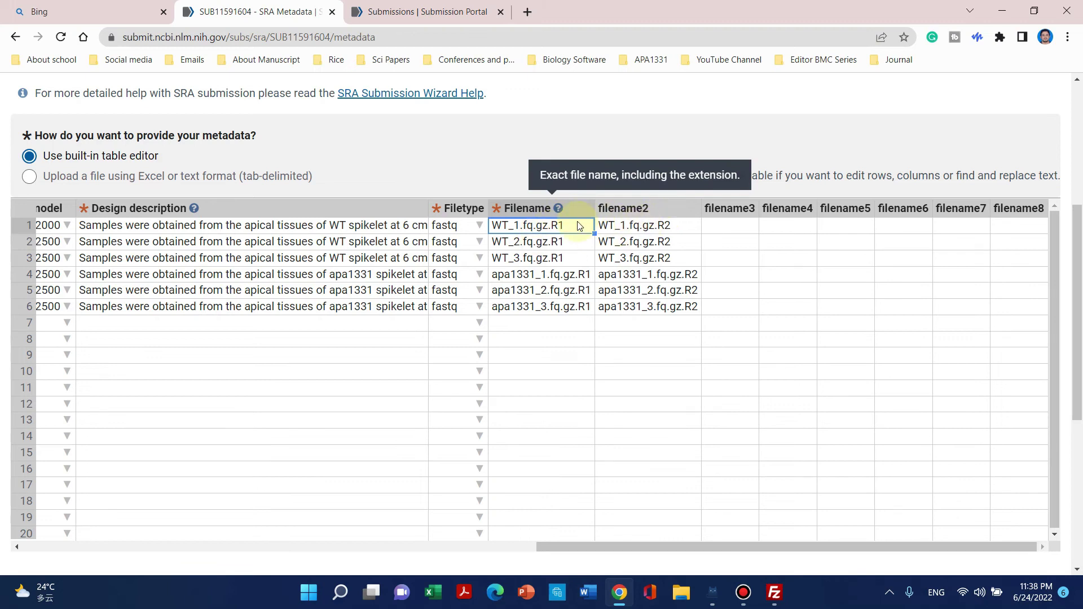
{"action": "left_click", "coordinate": [626, 230]}
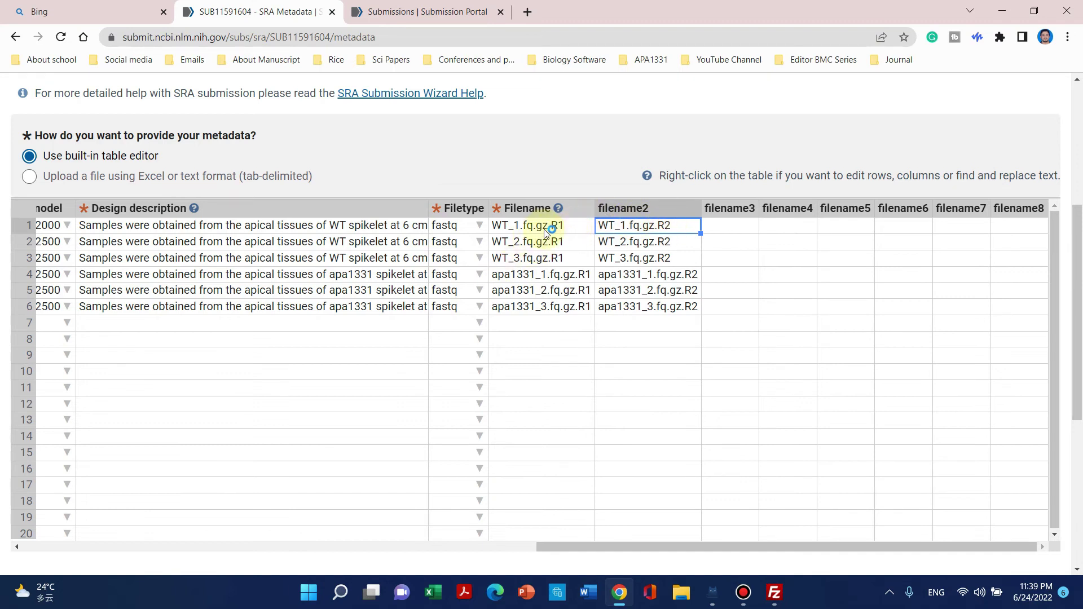
{"action": "left_click", "coordinate": [576, 230]}
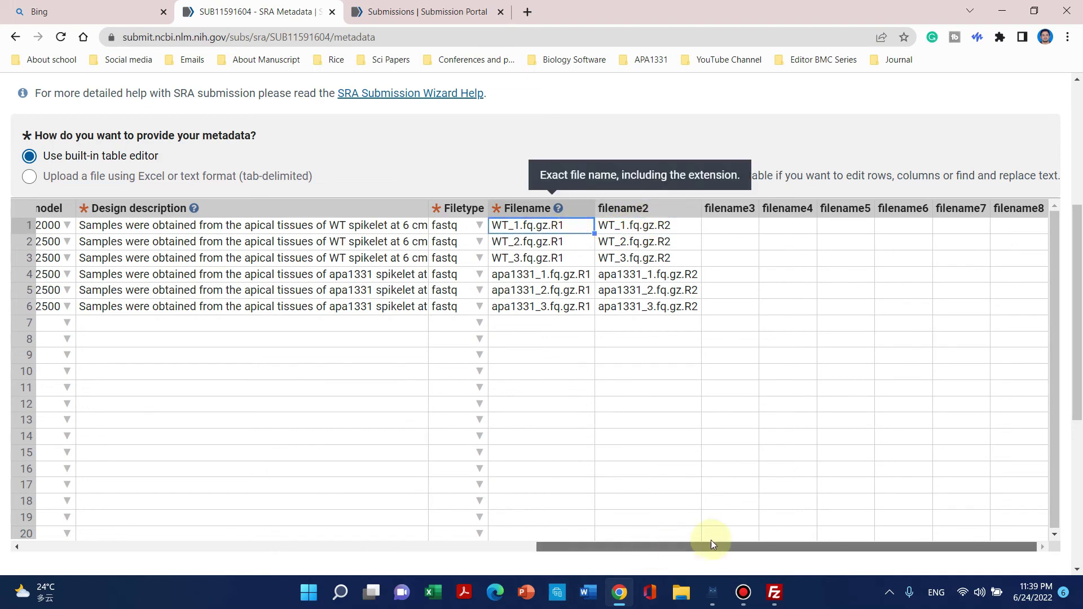
{"action": "scroll", "coordinate": [673, 471], "scroll_direction": "down", "scroll_amount": 4}
{"action": "scroll", "coordinate": [121, 395], "scroll_direction": "up", "scroll_amount": 1}
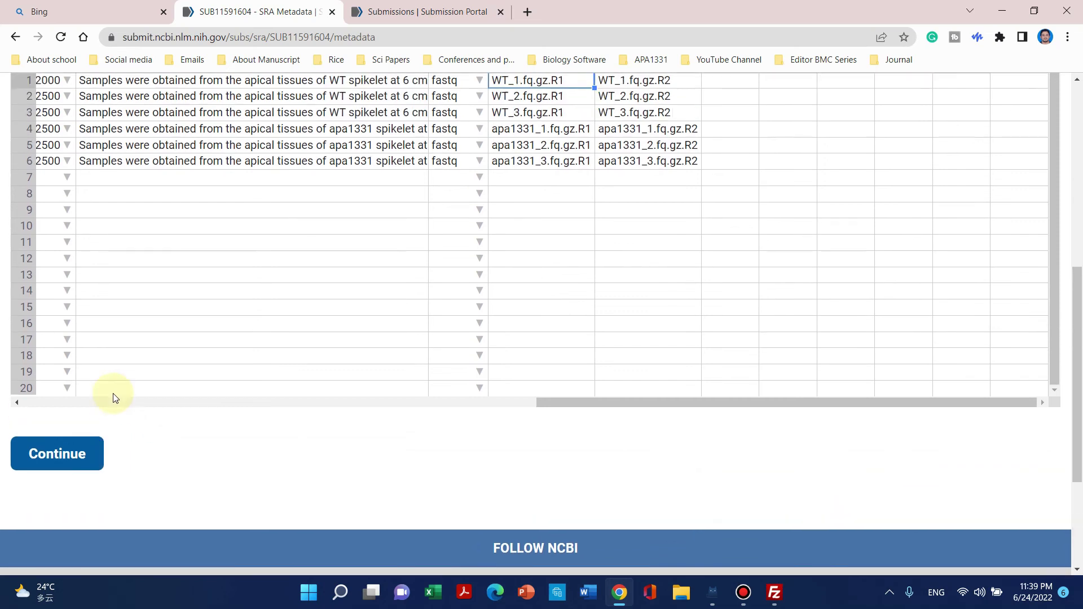
Save the metadata, advance to the Files step, and decline opening Aspera Connect.
{"action": "left_click", "coordinate": [63, 455]}
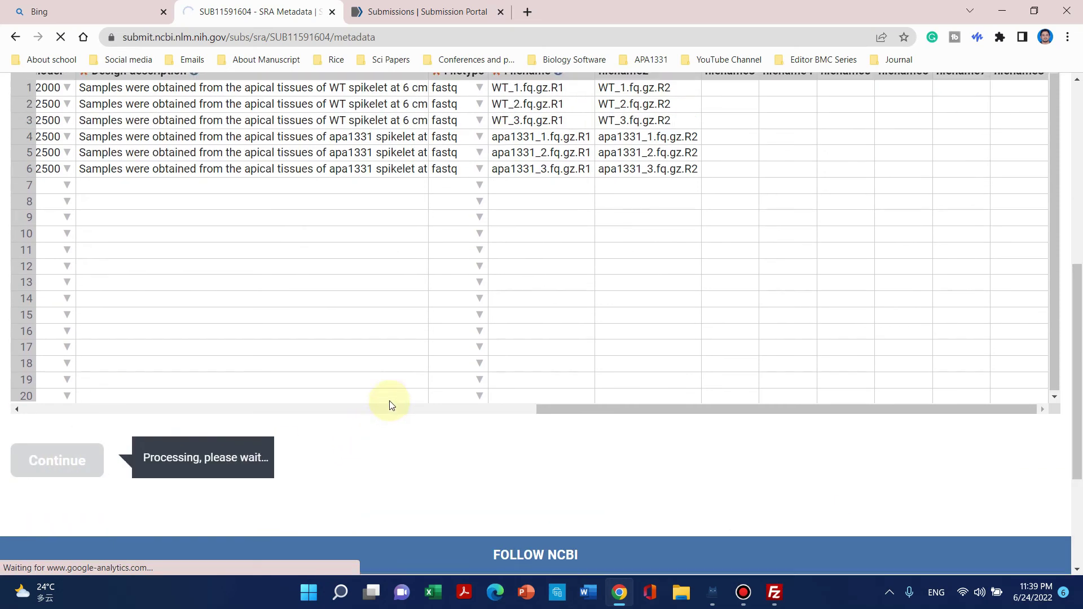
{"action": "scroll", "coordinate": [389, 405], "scroll_direction": "up", "scroll_amount": 3}
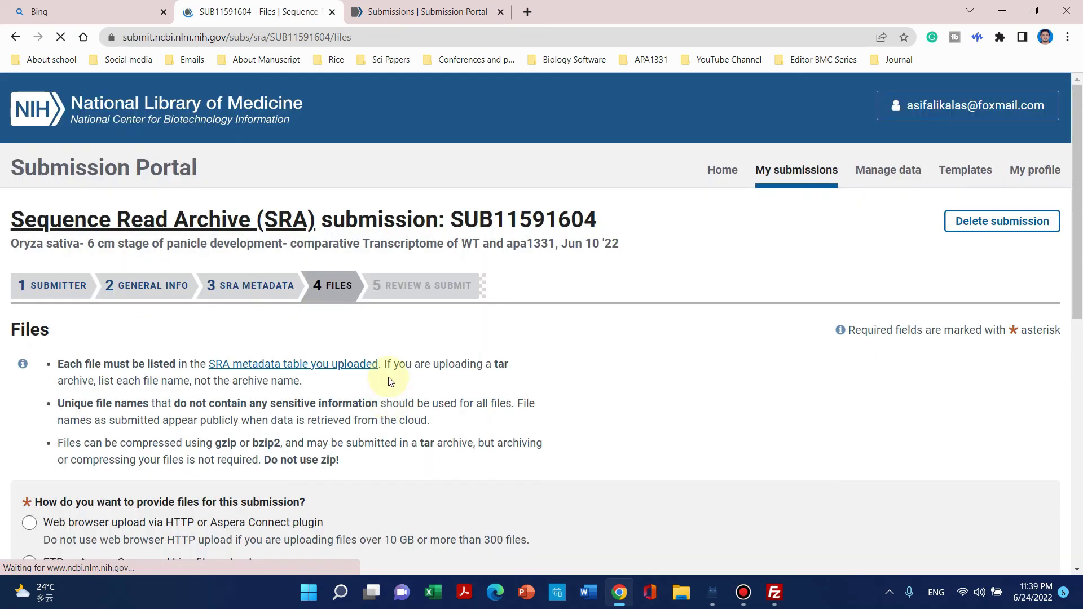
{"action": "scroll", "coordinate": [387, 371], "scroll_direction": "down", "scroll_amount": 3}
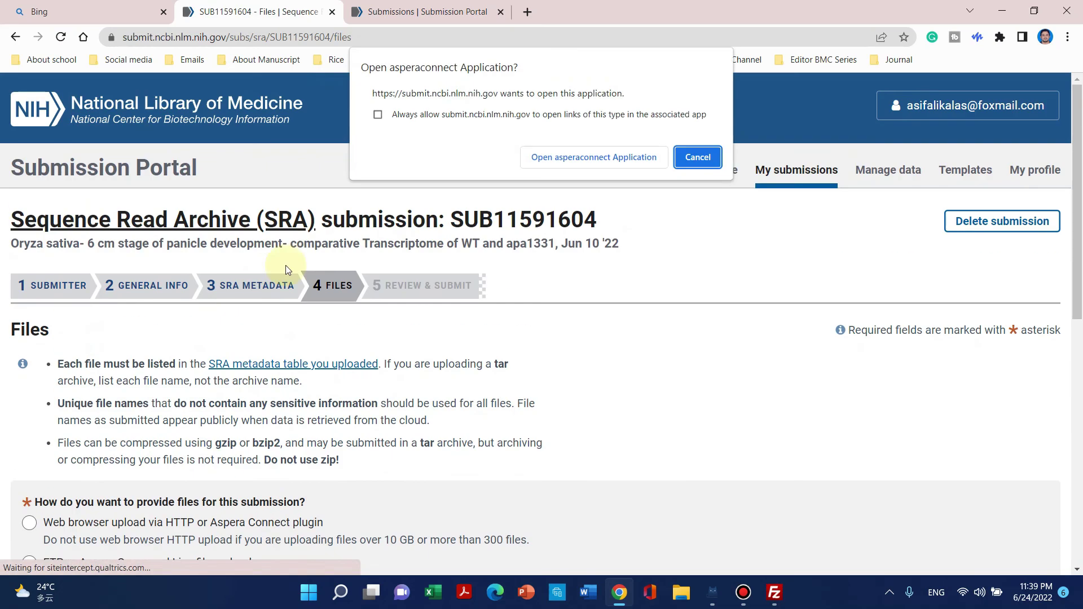
{"action": "left_click", "coordinate": [698, 157]}
{"action": "scroll", "coordinate": [255, 361], "scroll_direction": "down", "scroll_amount": 4}
{"action": "scroll", "coordinate": [285, 294], "scroll_direction": "up", "scroll_amount": 1}
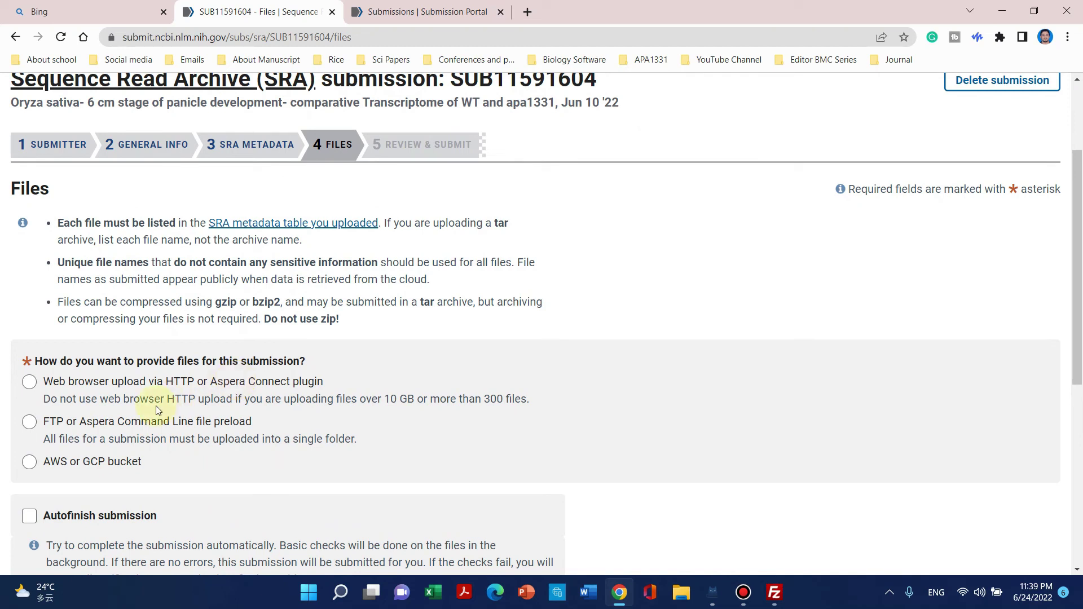
Select 'Web browser upload via HTTP or Aspera Connect plugin' as the upload method.
{"action": "left_click", "coordinate": [29, 382]}
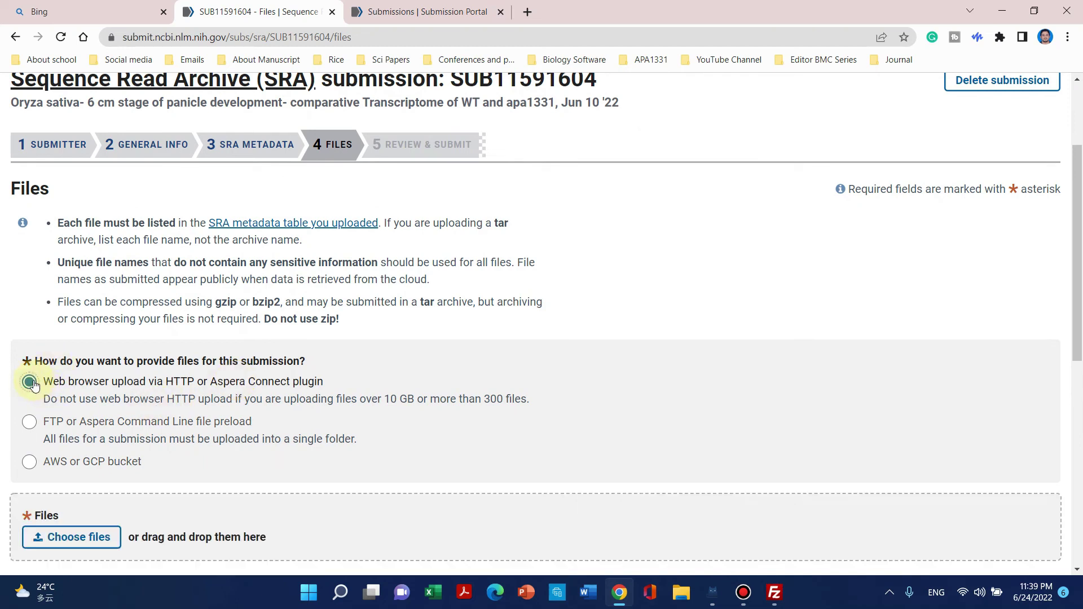
{"action": "scroll", "coordinate": [158, 368], "scroll_direction": "down", "scroll_amount": 1}
{"action": "scroll", "coordinate": [160, 329], "scroll_direction": "down", "scroll_amount": 3}
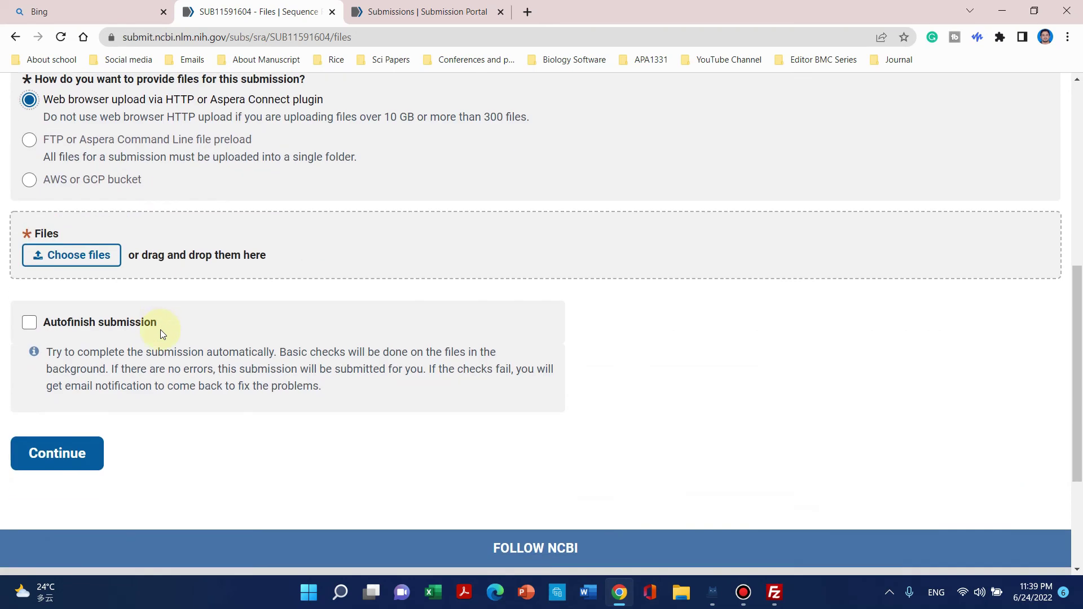
{"action": "scroll", "coordinate": [160, 327], "scroll_direction": "up", "scroll_amount": 2}
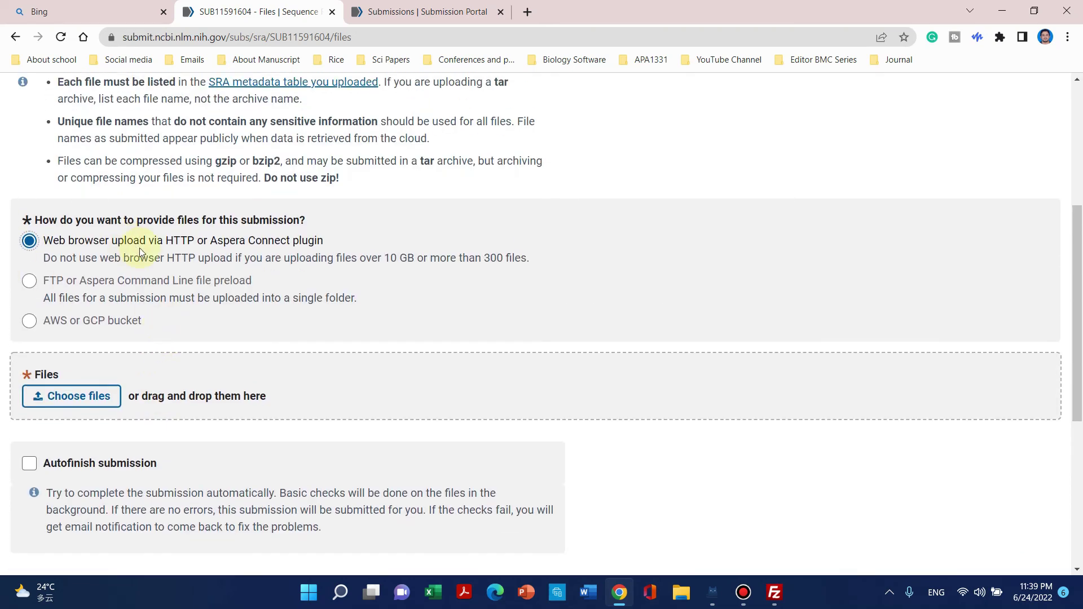
{"action": "left_click", "coordinate": [71, 401]}
{"action": "left_click", "coordinate": [109, 402]}
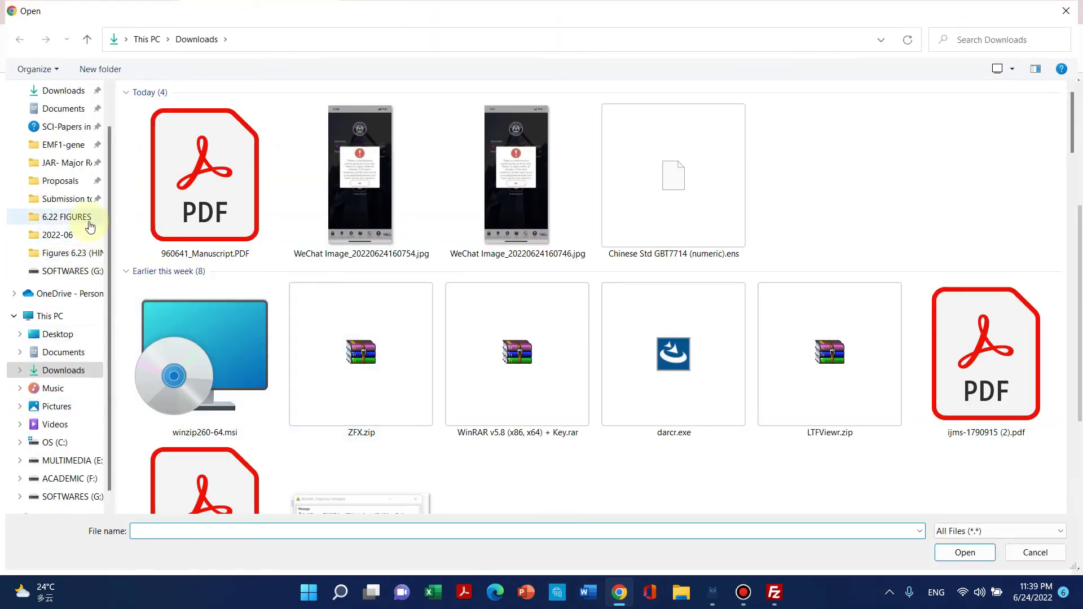
{"action": "left_click", "coordinate": [84, 480]}
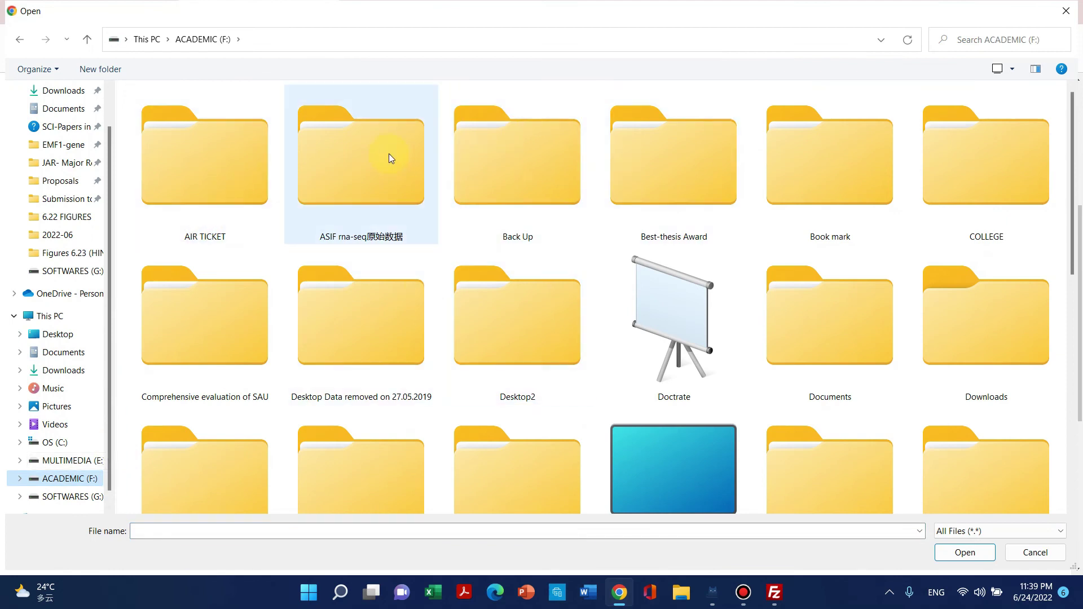
{"action": "double_click", "coordinate": [385, 150]}
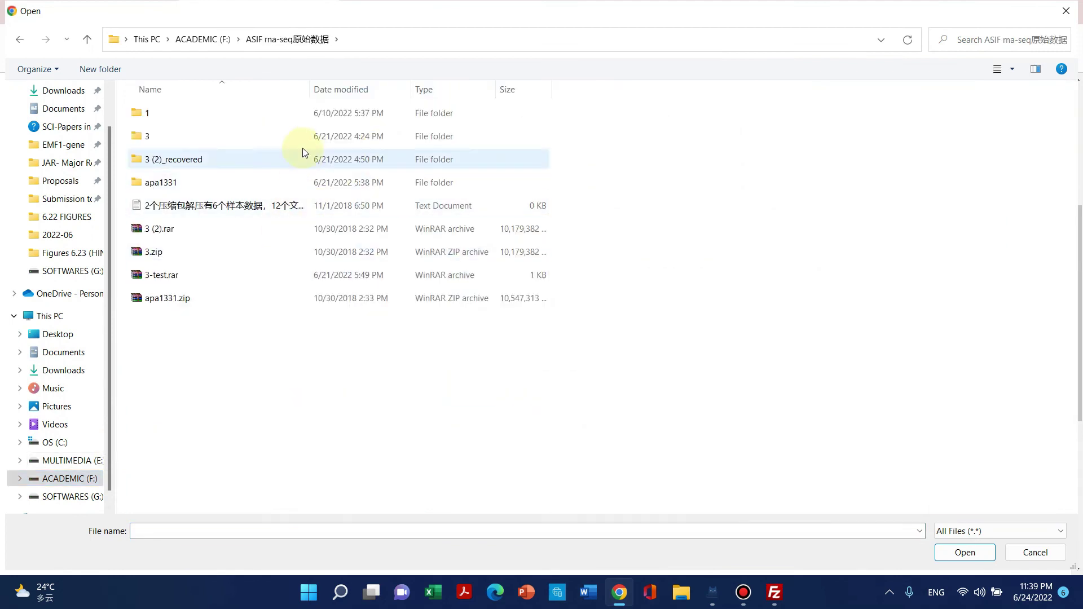
{"action": "double_click", "coordinate": [293, 114]}
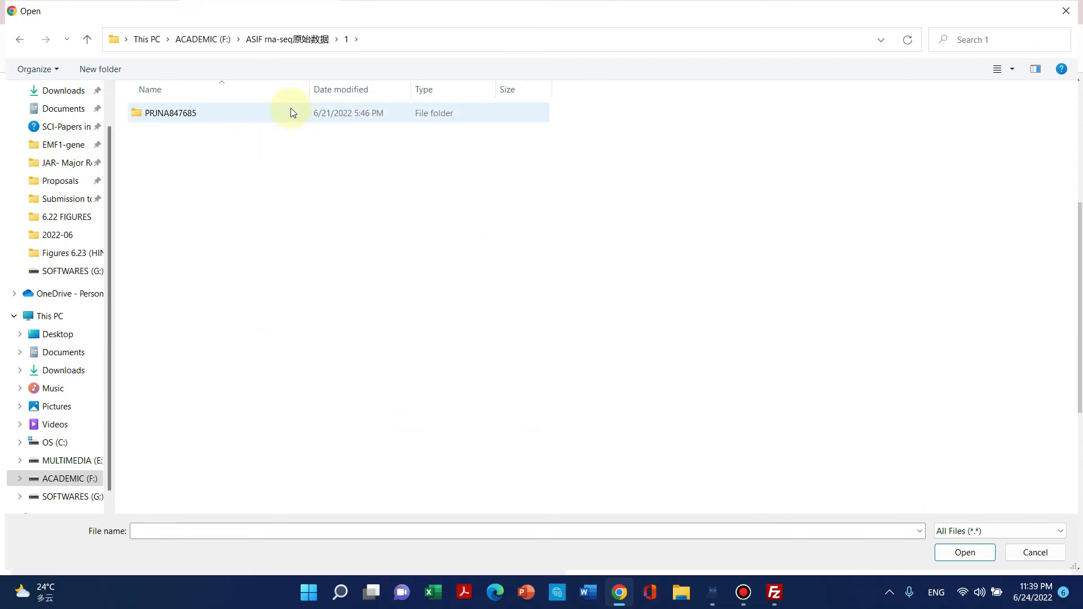
{"action": "double_click", "coordinate": [228, 117]}
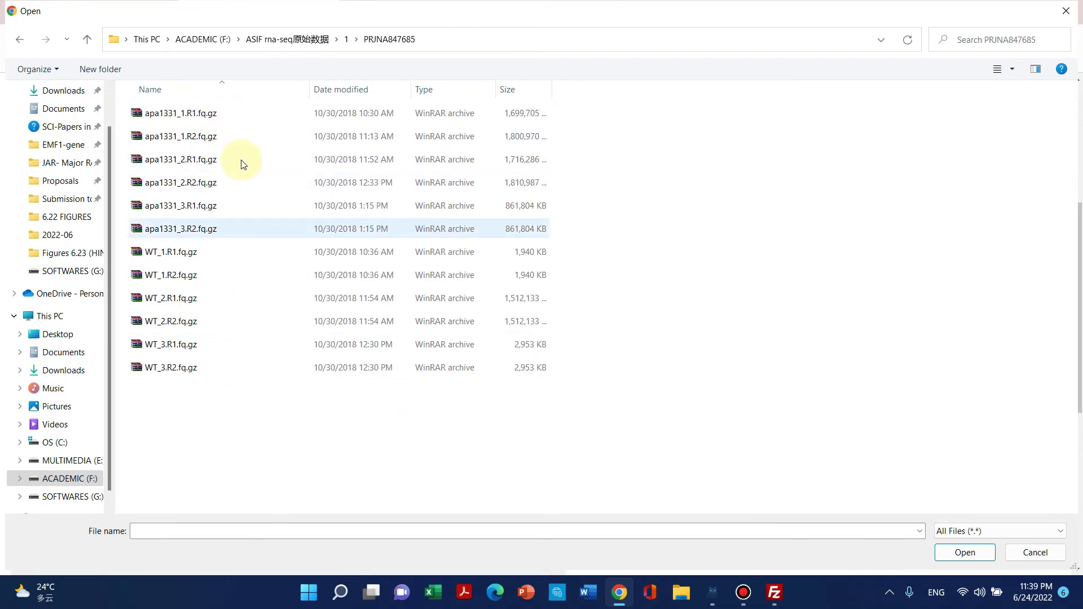
{"action": "left_click", "coordinate": [227, 114]}
{"action": "left_click", "coordinate": [216, 142]}
{"action": "left_click", "coordinate": [213, 160]}
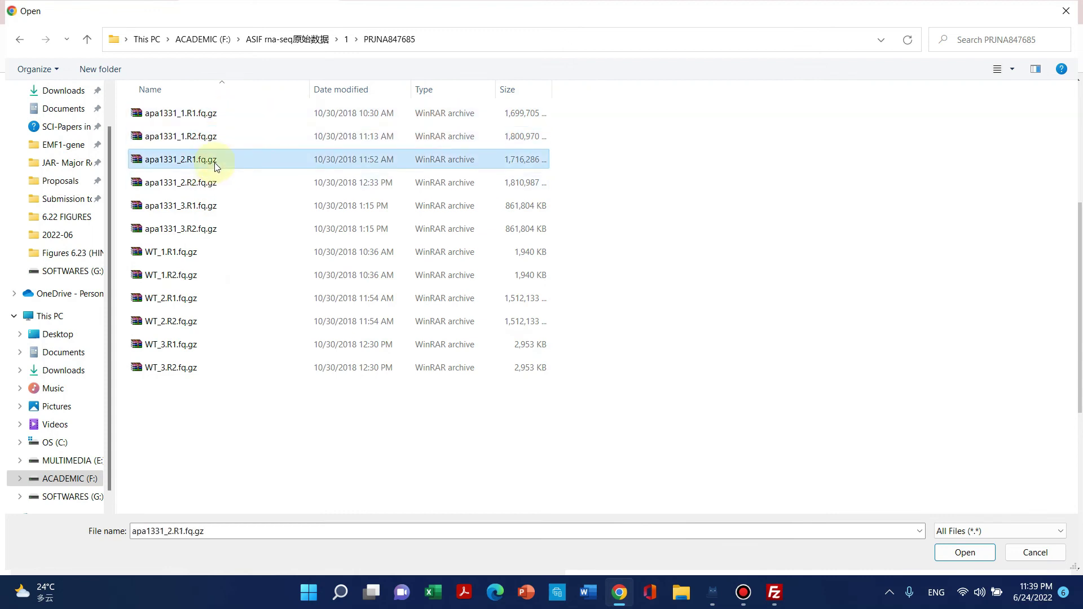
{"action": "left_click", "coordinate": [219, 186]}
{"action": "left_click", "coordinate": [215, 207]}
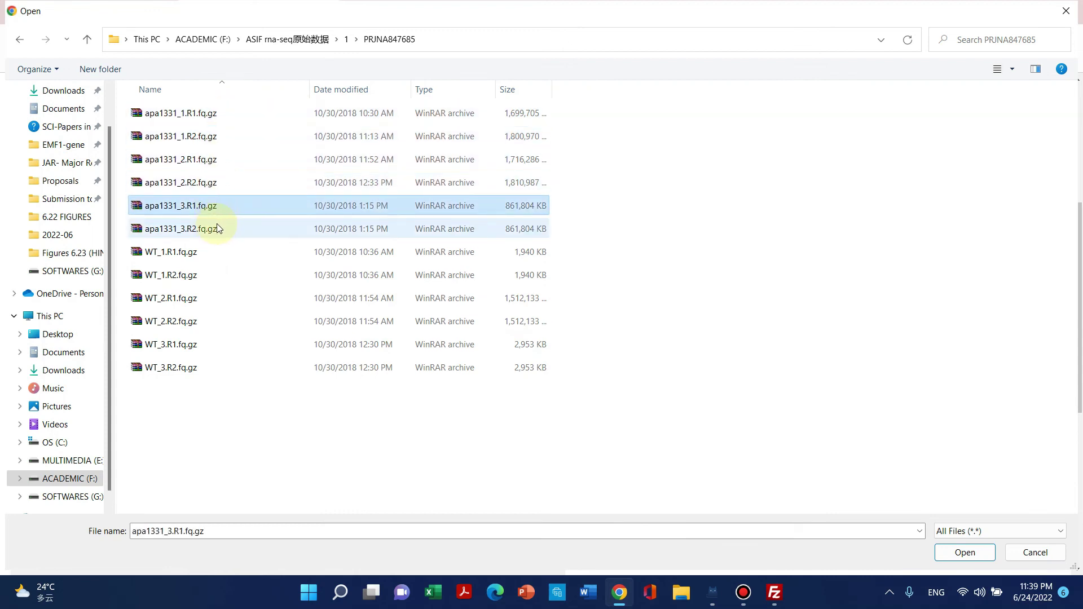
{"action": "left_click", "coordinate": [217, 227]}
{"action": "left_click", "coordinate": [211, 254]}
{"action": "left_click", "coordinate": [209, 275]}
{"action": "left_click", "coordinate": [209, 299]}
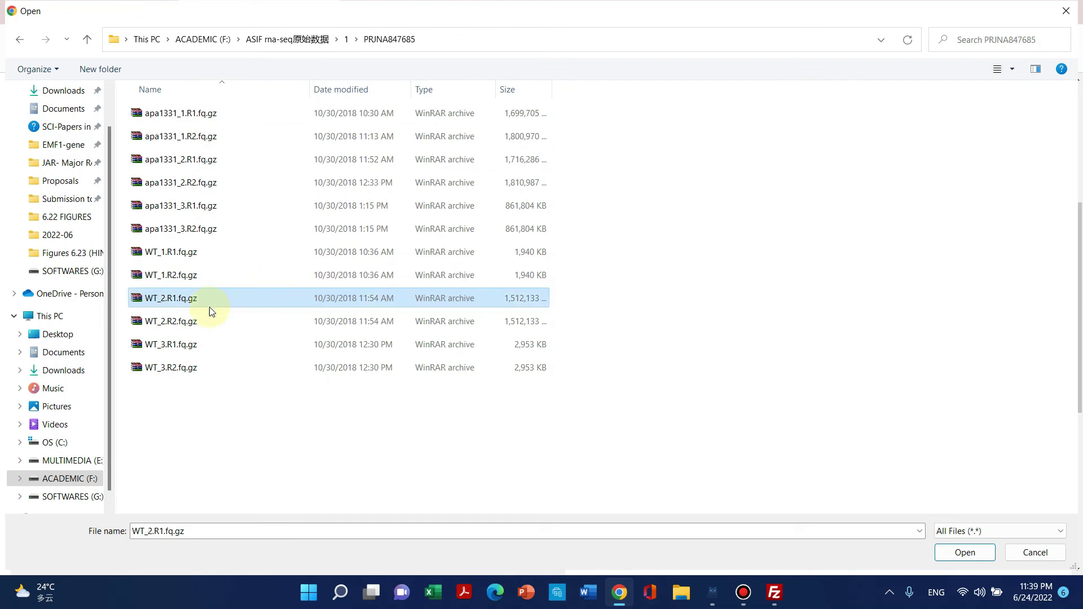
{"action": "left_click", "coordinate": [211, 320]}
{"action": "left_click_drag", "start_coordinate": [554, 414], "coordinate": [564, 92]}
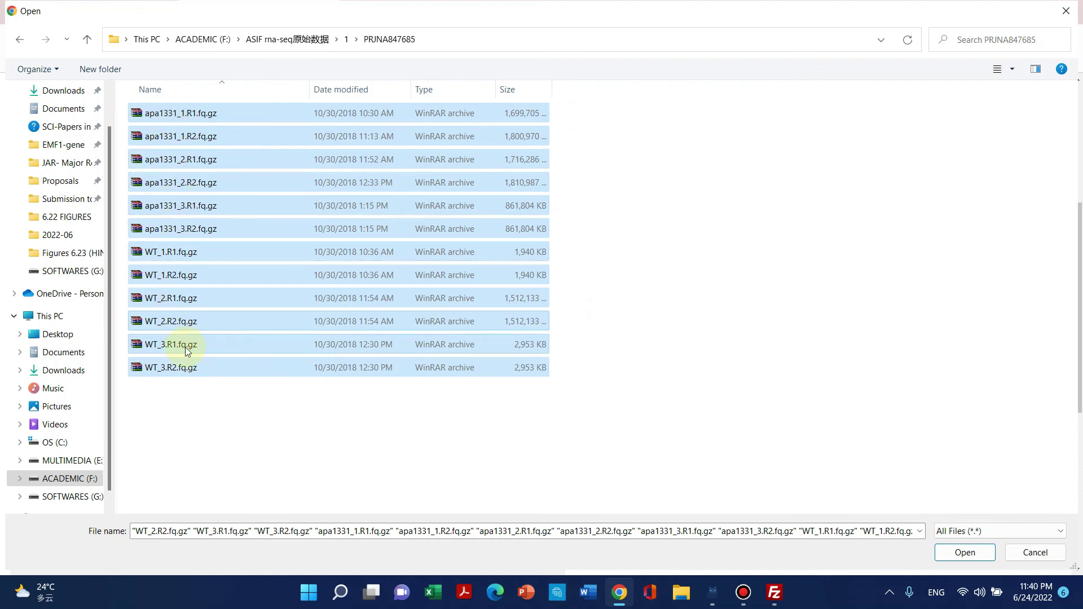
{"action": "left_click", "coordinate": [1063, 17]}
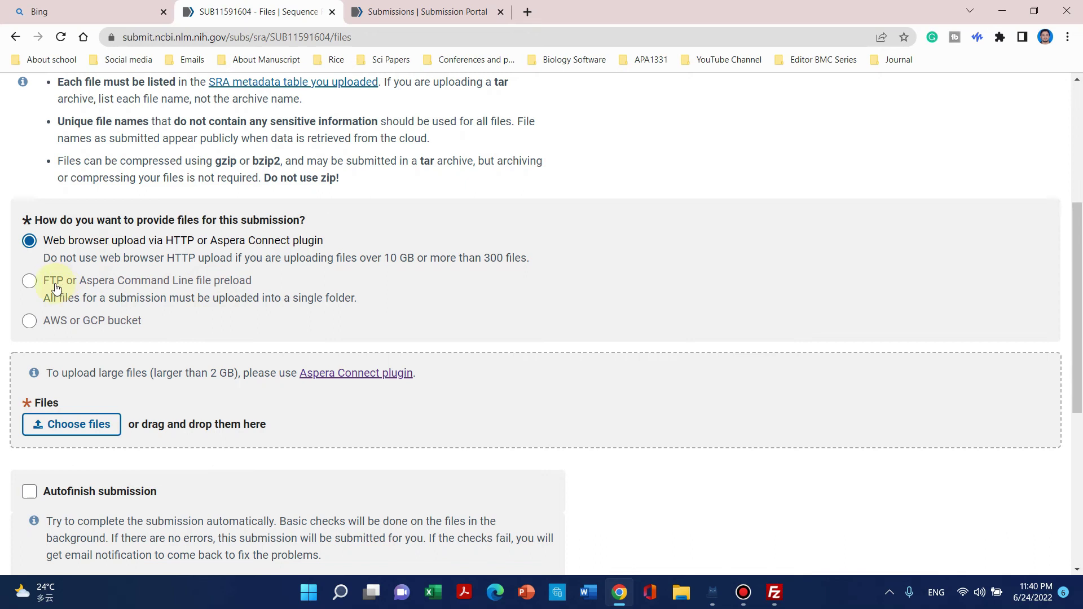
Choose FTP or Aspera command-line preload, then launch FileZilla from the desktop.
{"action": "left_click", "coordinate": [30, 284]}
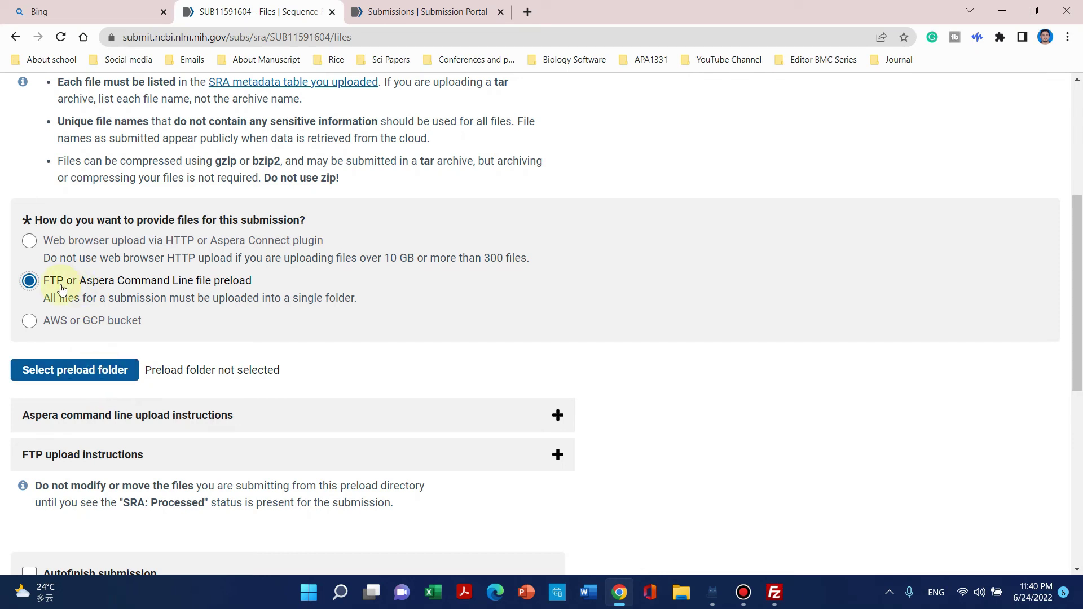
{"action": "left_click", "coordinate": [1034, 11]}
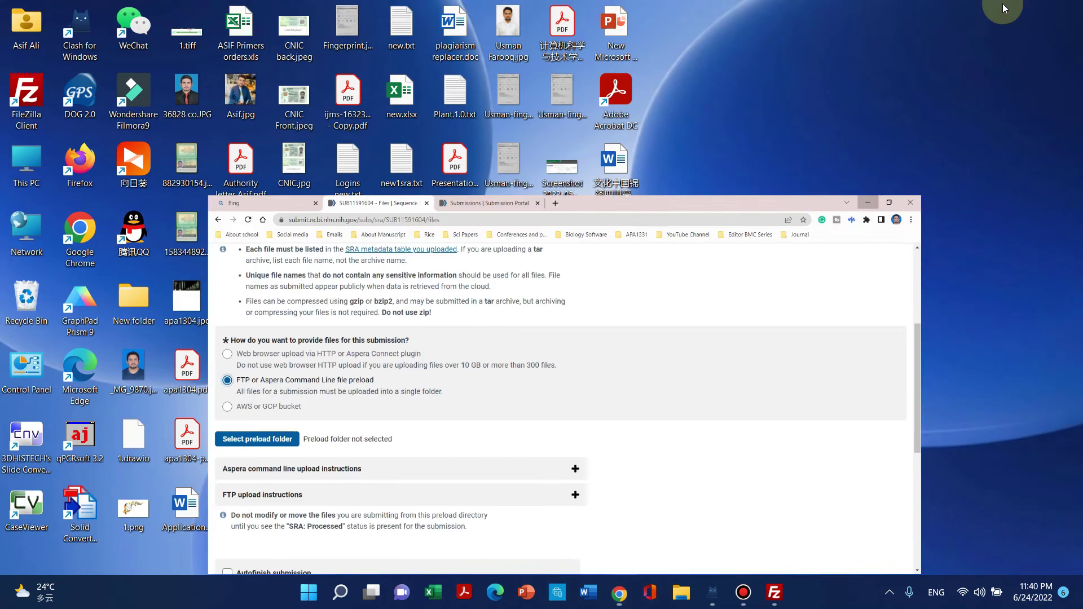
{"action": "key", "text": "super+d"}
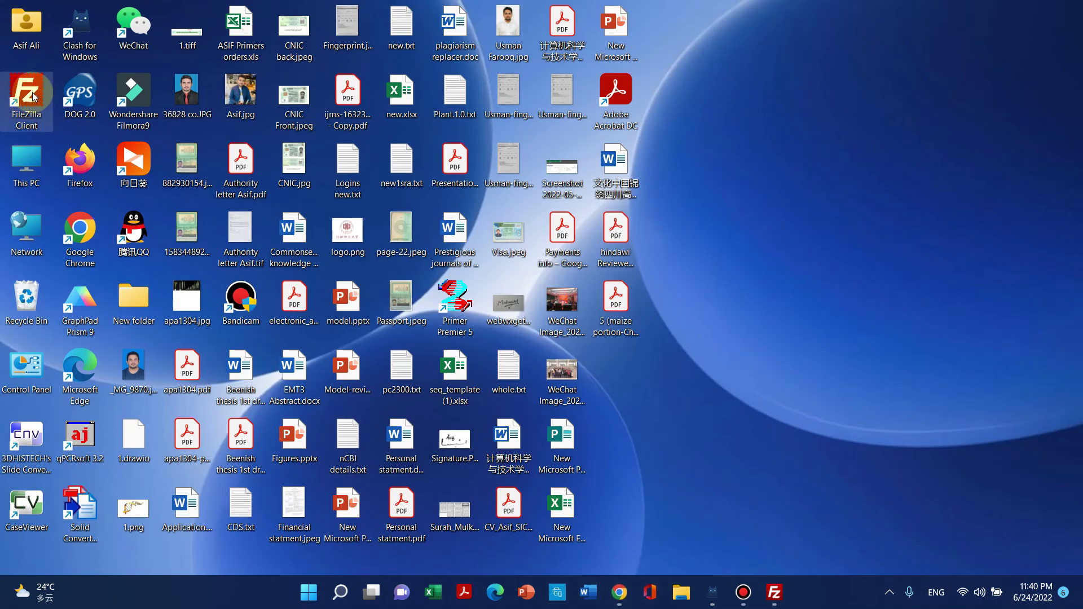
{"action": "double_click", "coordinate": [33, 96]}
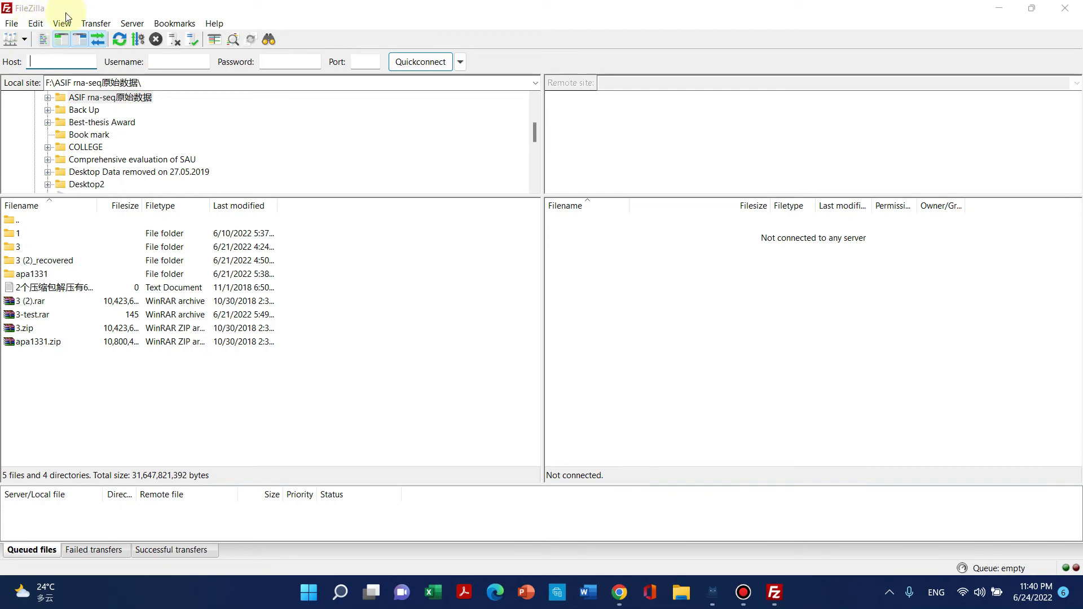
Expand the FTP upload instructions on the NCBI files page and select the server address.
{"action": "left_click", "coordinate": [999, 8]}
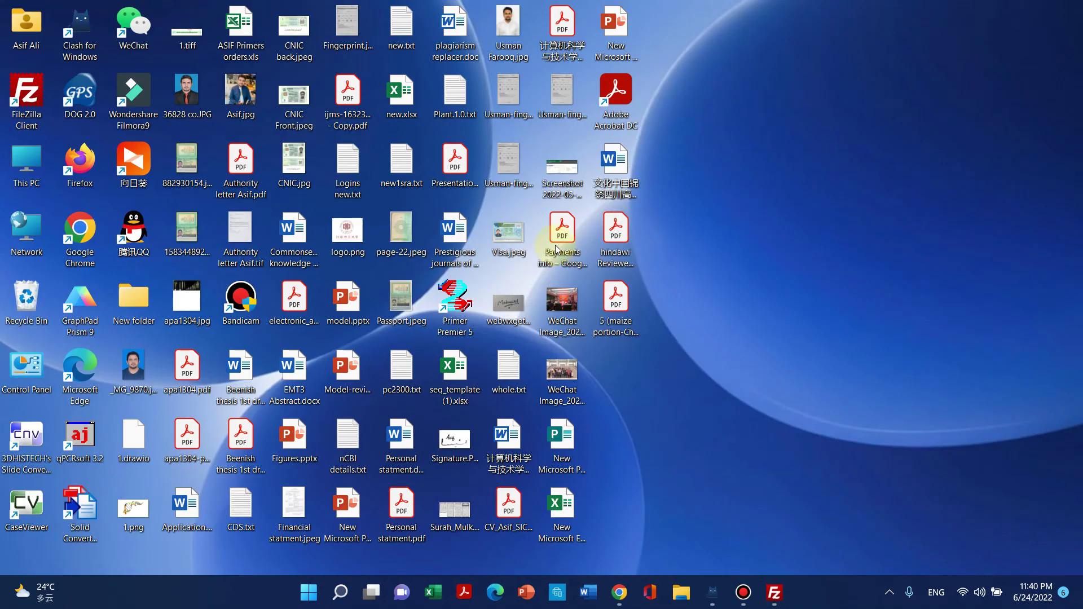
{"action": "left_click", "coordinate": [620, 593]}
{"action": "scroll", "coordinate": [199, 245], "scroll_direction": "down", "scroll_amount": 2}
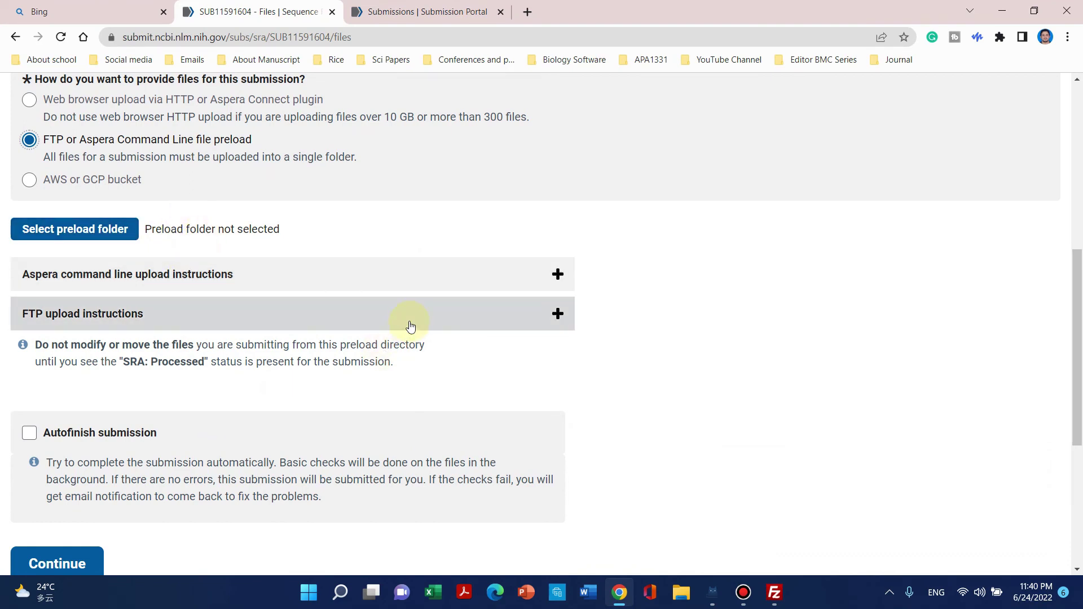
{"action": "left_click", "coordinate": [66, 314]}
{"action": "scroll", "coordinate": [162, 306], "scroll_direction": "down", "scroll_amount": 2}
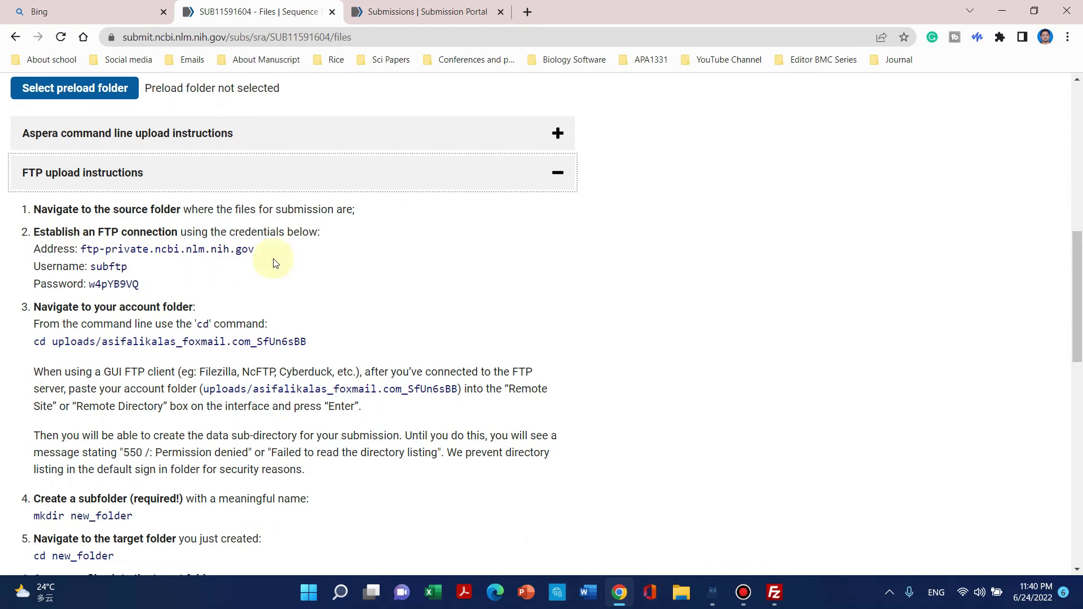
{"action": "left_click_drag", "start_coordinate": [255, 250], "coordinate": [86, 249]}
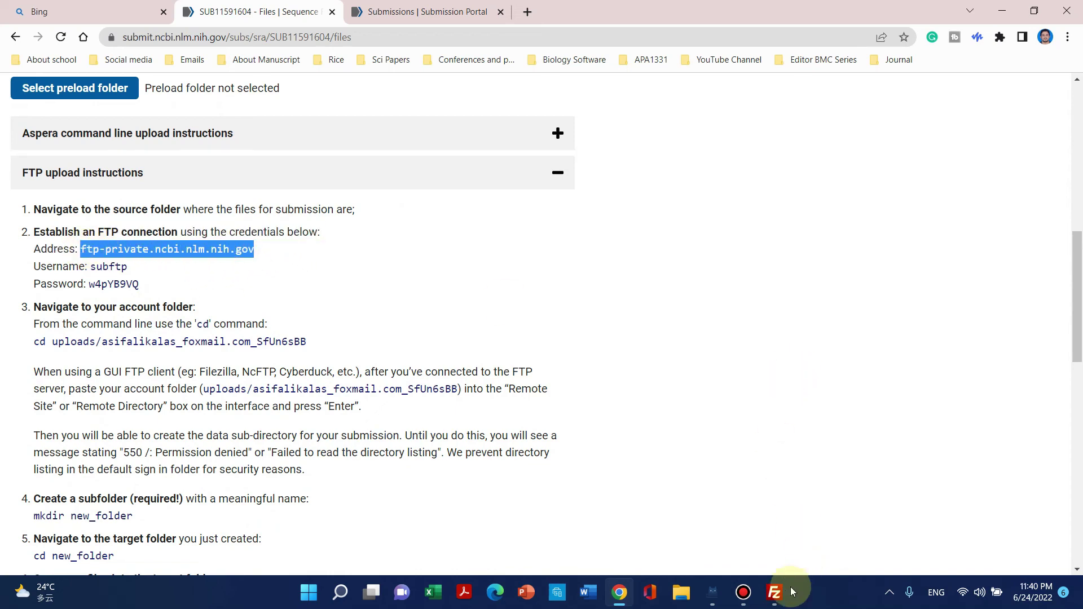
Enter ftp-private.ncbi.nlm.nih.gov as FileZilla's Host and the NCBI FTP username.
{"action": "left_click", "coordinate": [774, 592]}
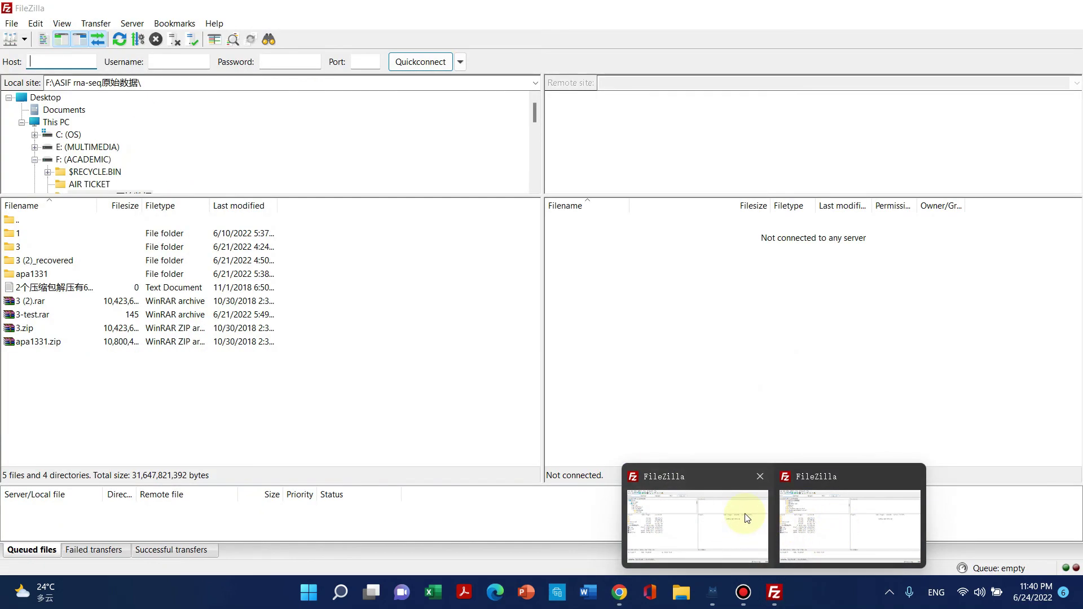
{"action": "left_click", "coordinate": [749, 515]}
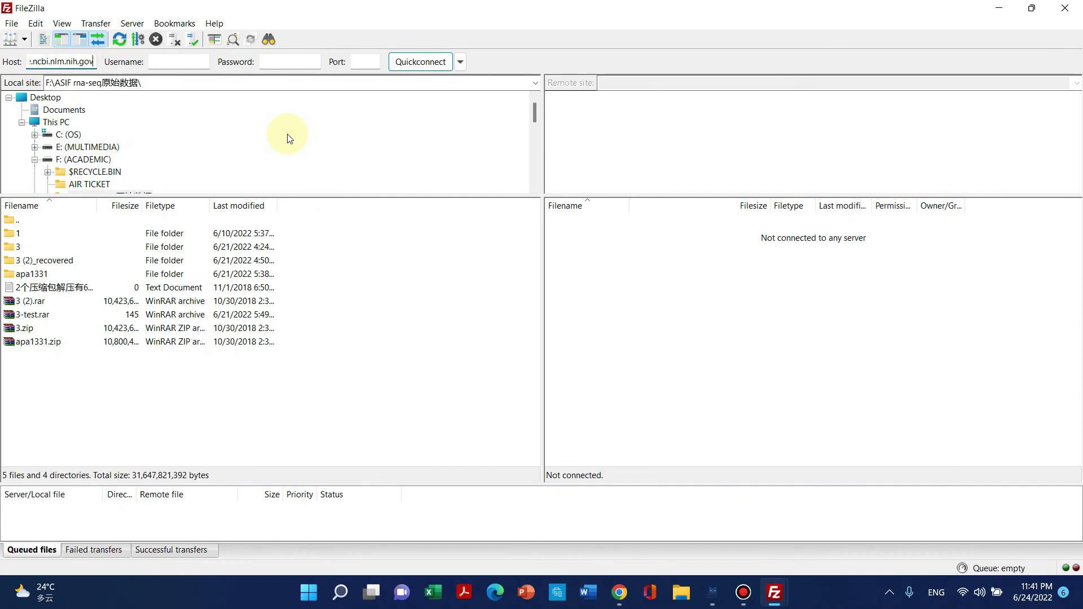
{"action": "left_click", "coordinate": [180, 61]}
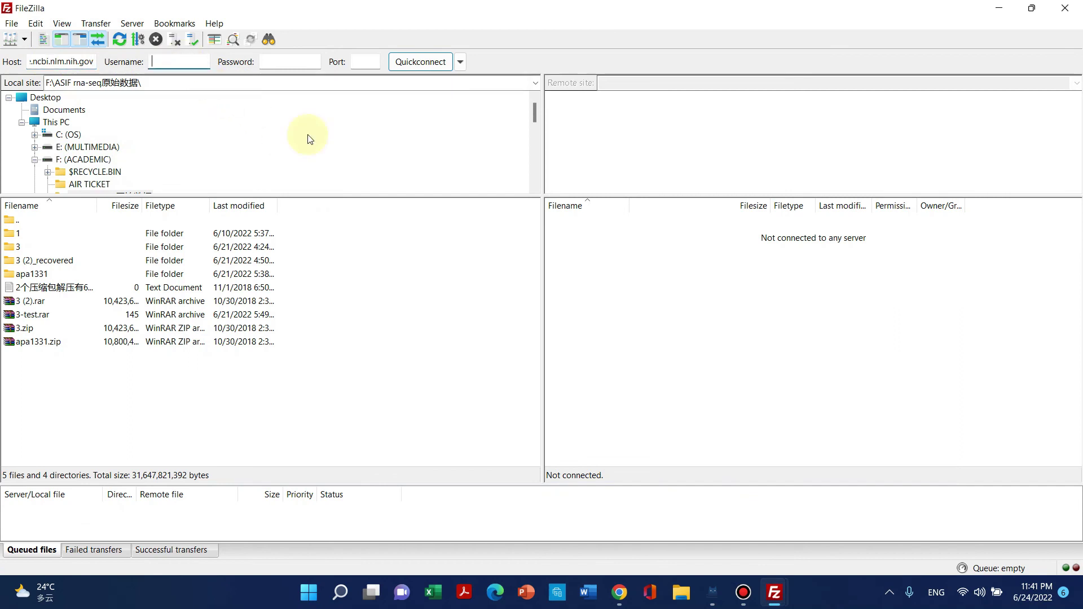
{"action": "left_click", "coordinate": [619, 592]}
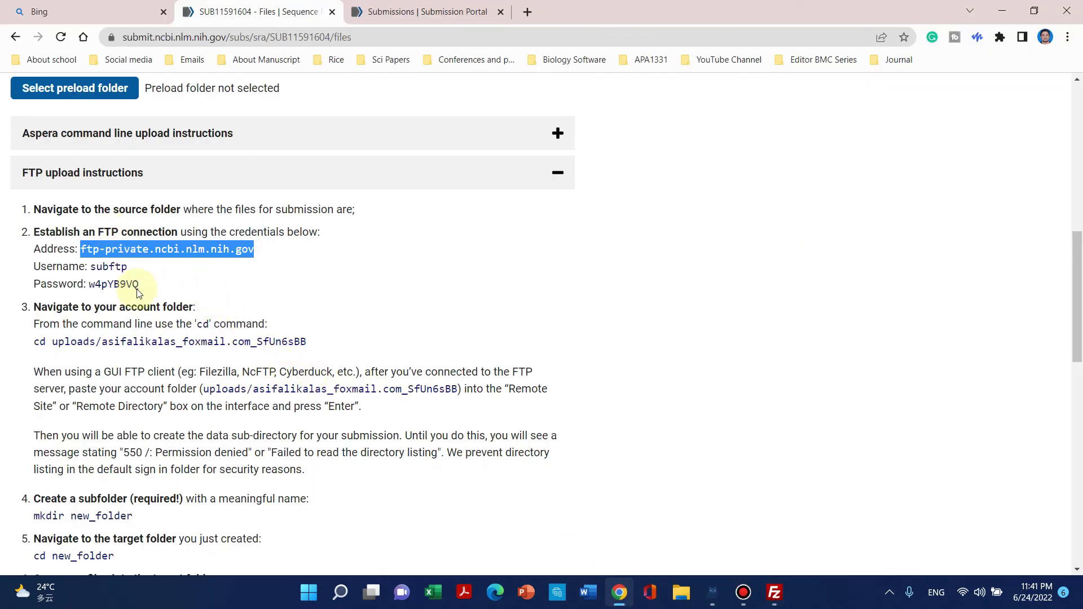
{"action": "left_click", "coordinate": [131, 267]}
{"action": "double_click", "coordinate": [107, 268]}
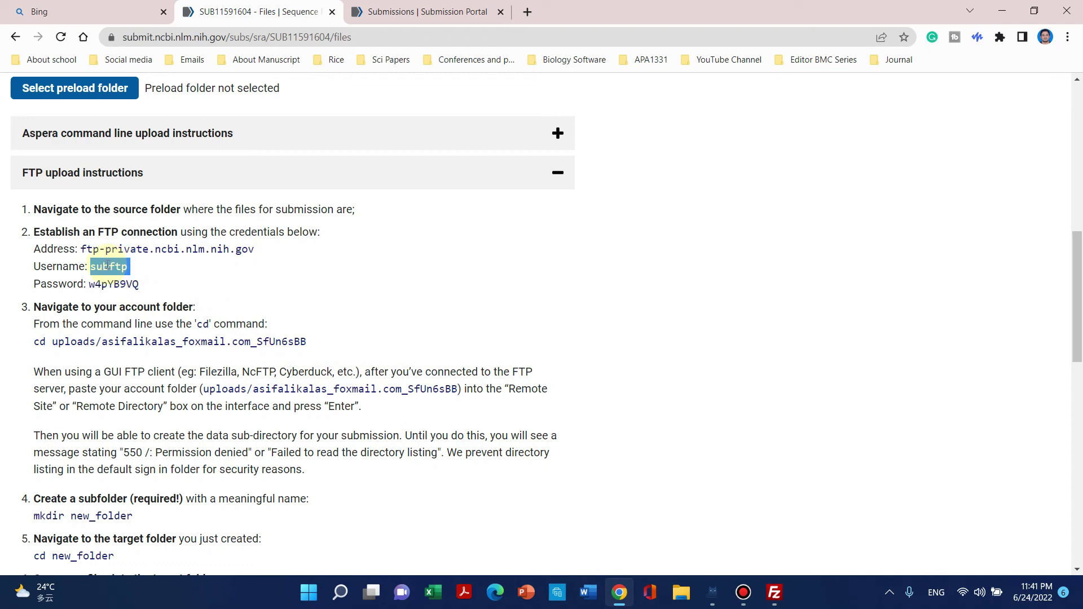
{"action": "left_click", "coordinate": [775, 593]}
{"action": "left_click", "coordinate": [758, 565]}
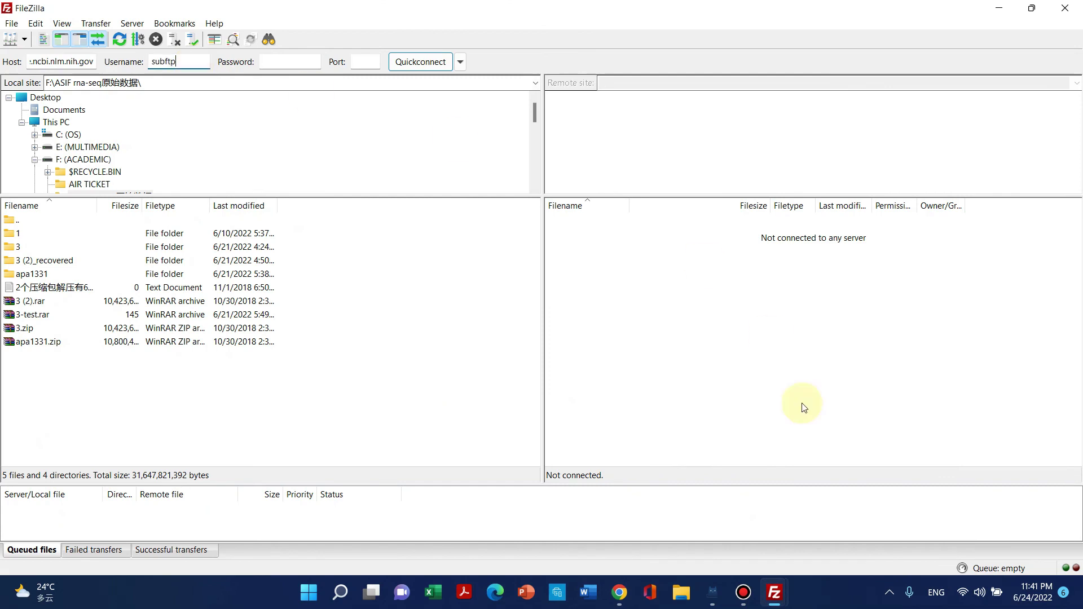
Enter the NCBI FTP password in FileZilla and copy the account folder path.
{"action": "left_click", "coordinate": [619, 592]}
{"action": "left_click", "coordinate": [140, 287]}
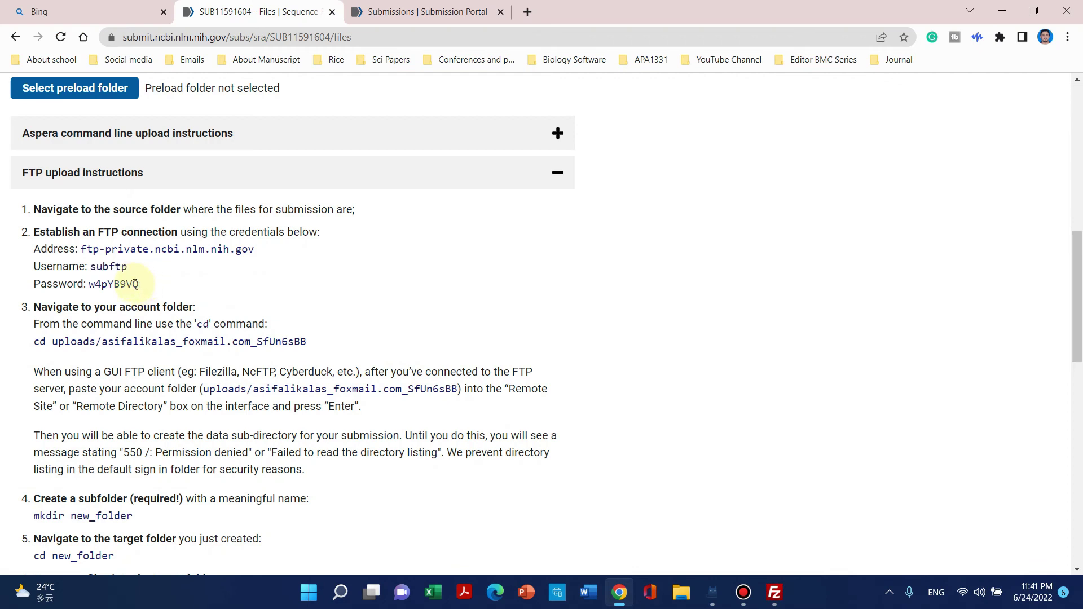
{"action": "left_click_drag", "start_coordinate": [137, 286], "coordinate": [89, 284]}
{"action": "left_click", "coordinate": [618, 586]}
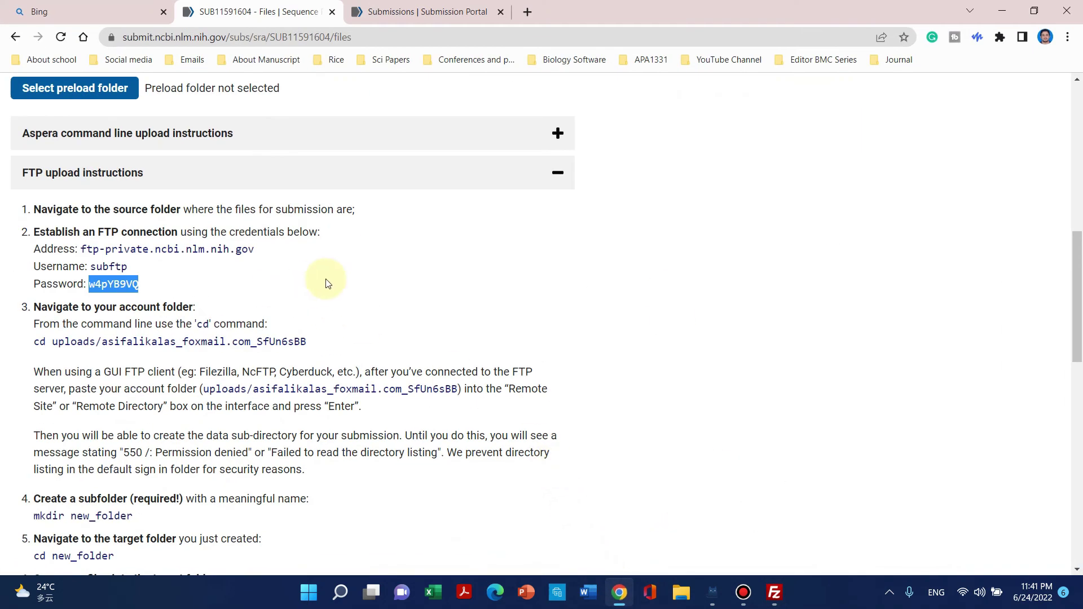
{"action": "left_click", "coordinate": [265, 340]}
{"action": "left_click_drag", "start_coordinate": [301, 336], "coordinate": [60, 342]}
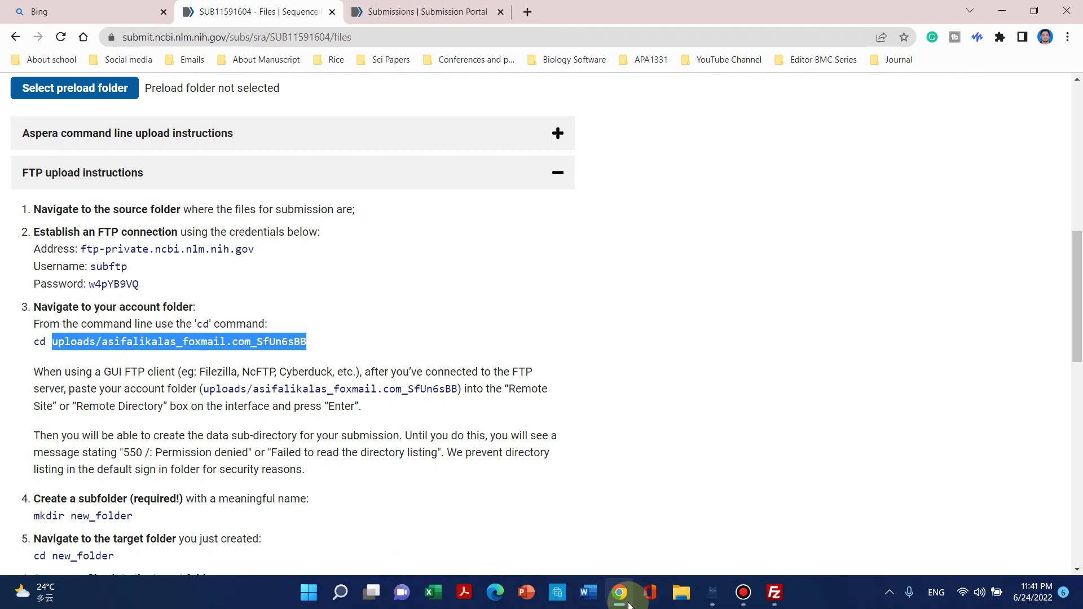
{"action": "key", "text": "alt+Tab"}
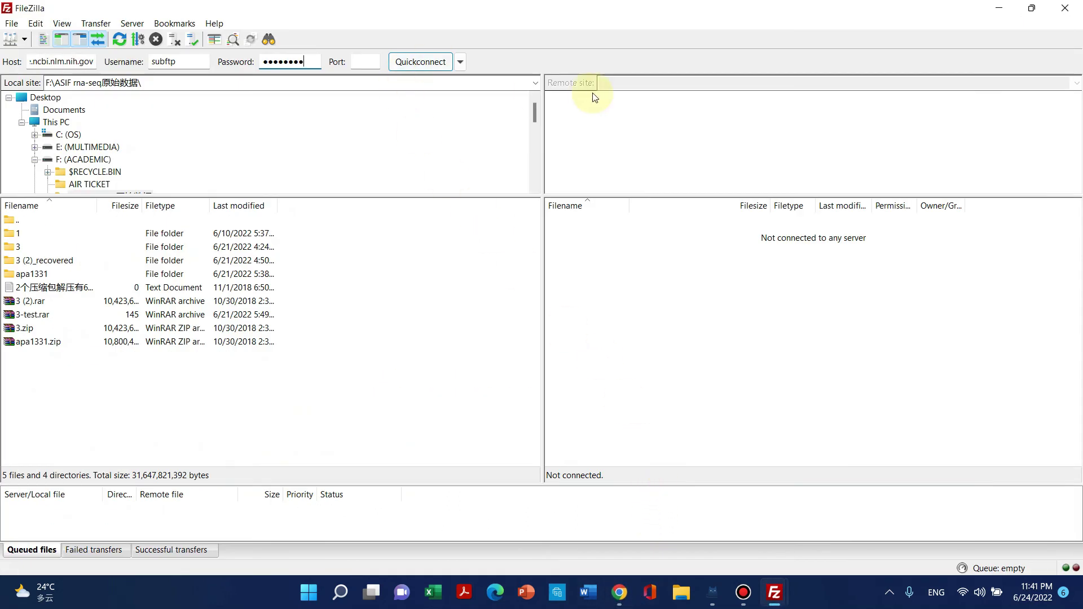
Quickconnect to the NCBI server and open the pasted account folder path remotely.
{"action": "left_click", "coordinate": [426, 64]}
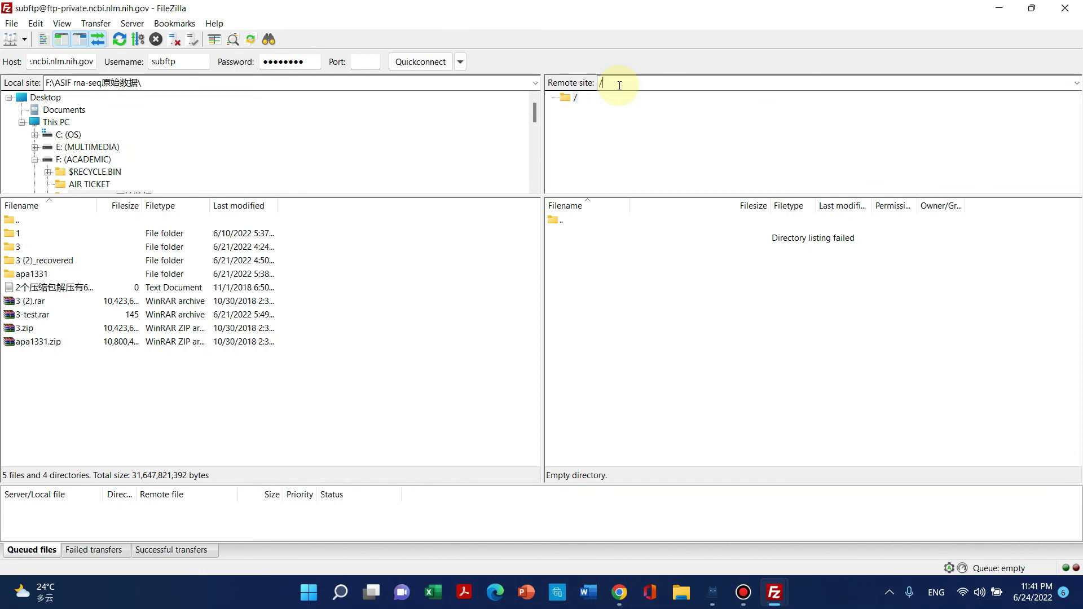
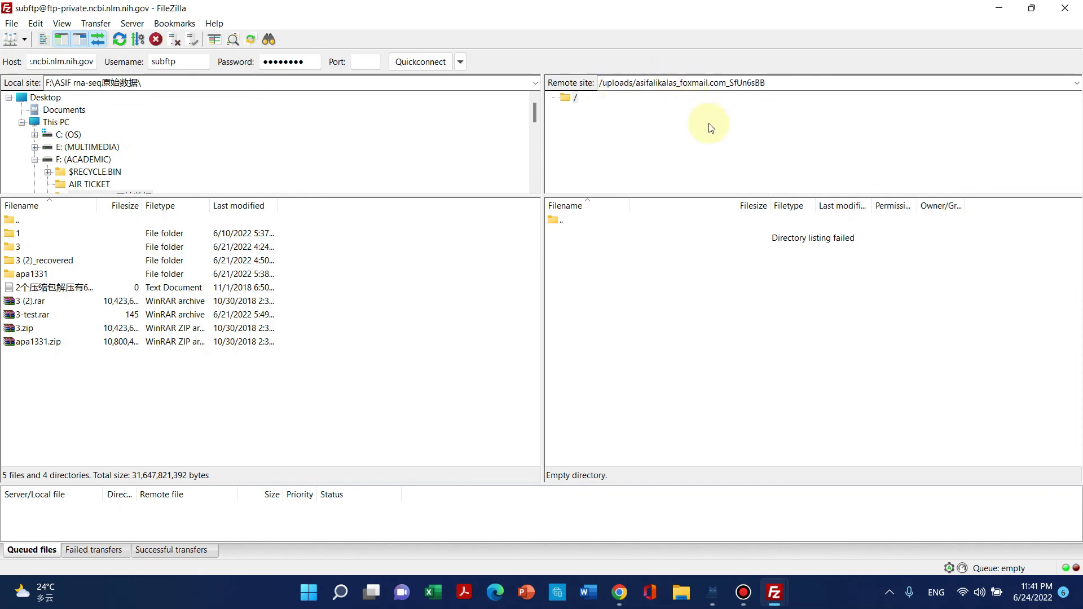
{"action": "key", "text": "Return"}
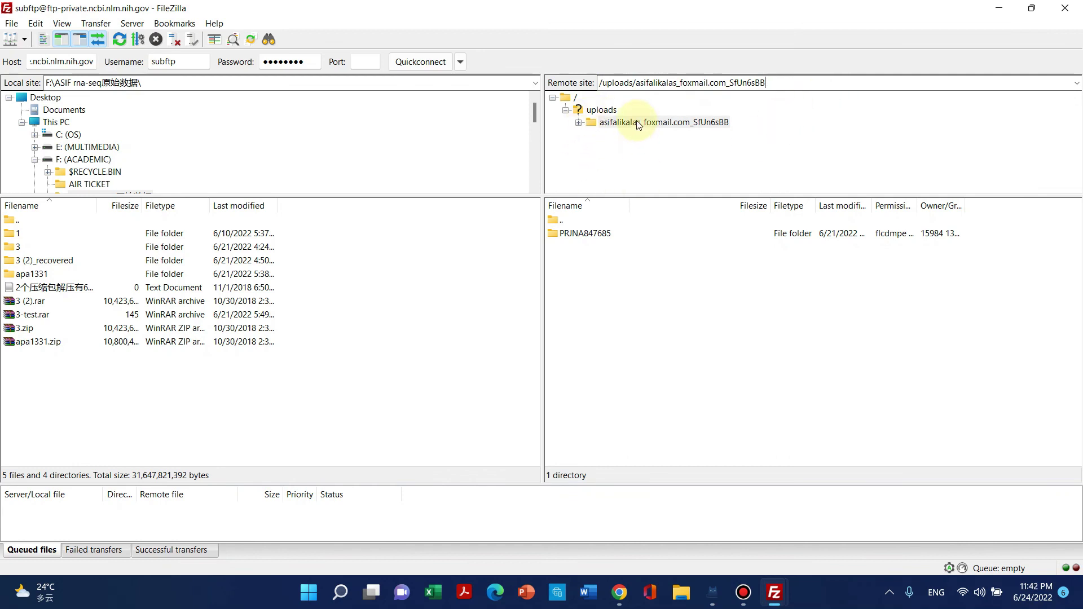
Browse the local tree to ASIF rna-seq原始数据 > 1 > PRJNA847685.
{"action": "scroll", "coordinate": [45, 142], "scroll_direction": "down", "scroll_amount": 2}
{"action": "scroll", "coordinate": [45, 143], "scroll_direction": "up", "scroll_amount": 2}
{"action": "scroll", "coordinate": [83, 141], "scroll_direction": "down", "scroll_amount": 1}
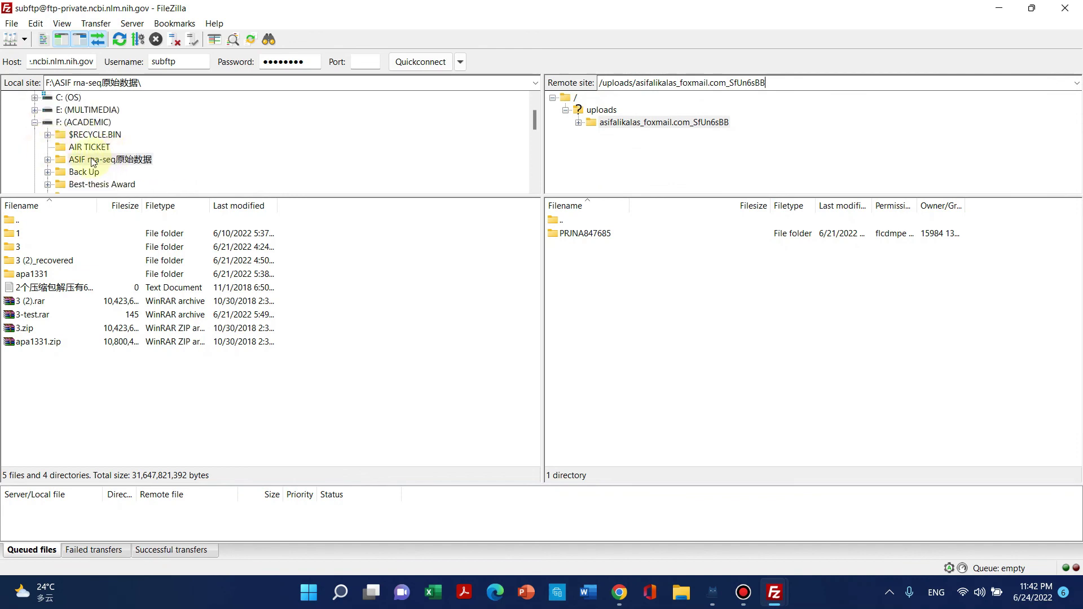
{"action": "double_click", "coordinate": [93, 162]}
{"action": "left_click", "coordinate": [79, 148]}
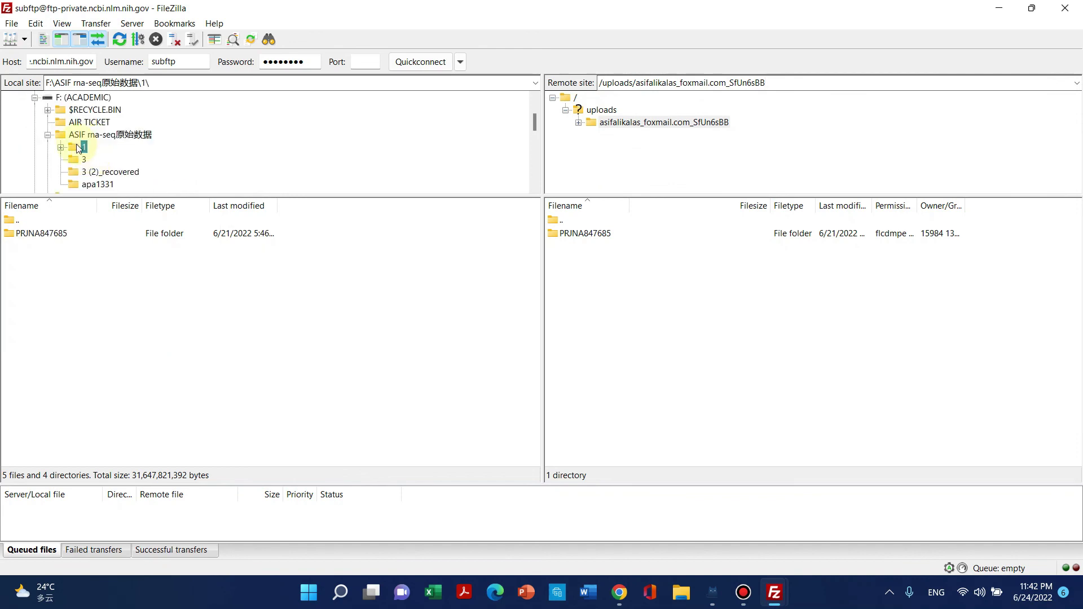
{"action": "double_click", "coordinate": [79, 148]}
{"action": "left_click", "coordinate": [95, 161]}
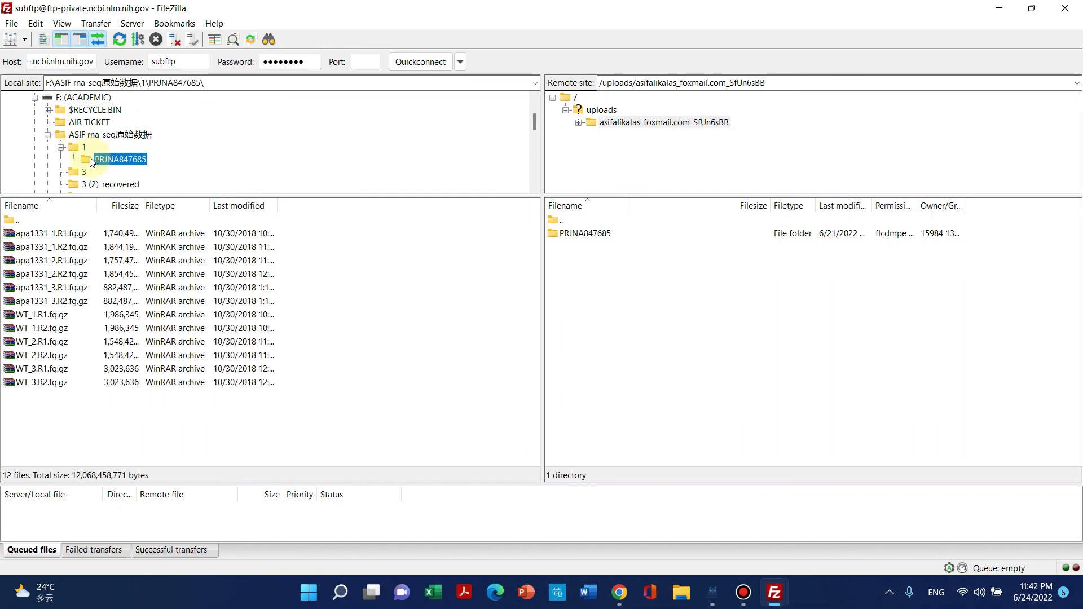
{"action": "left_click", "coordinate": [679, 591]}
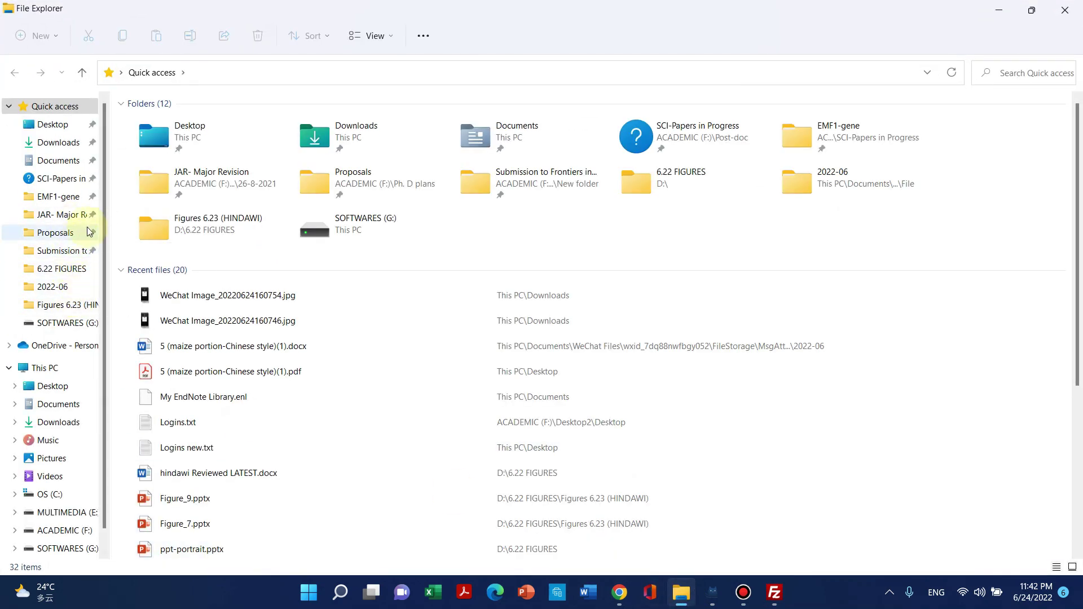
In File Explorer, open F: > ASIF rna-seq原始数据 > 1 > PRJNA847685 and select its 12 fq.gz files.
{"action": "left_click", "coordinate": [70, 531]}
{"action": "double_click", "coordinate": [355, 118]}
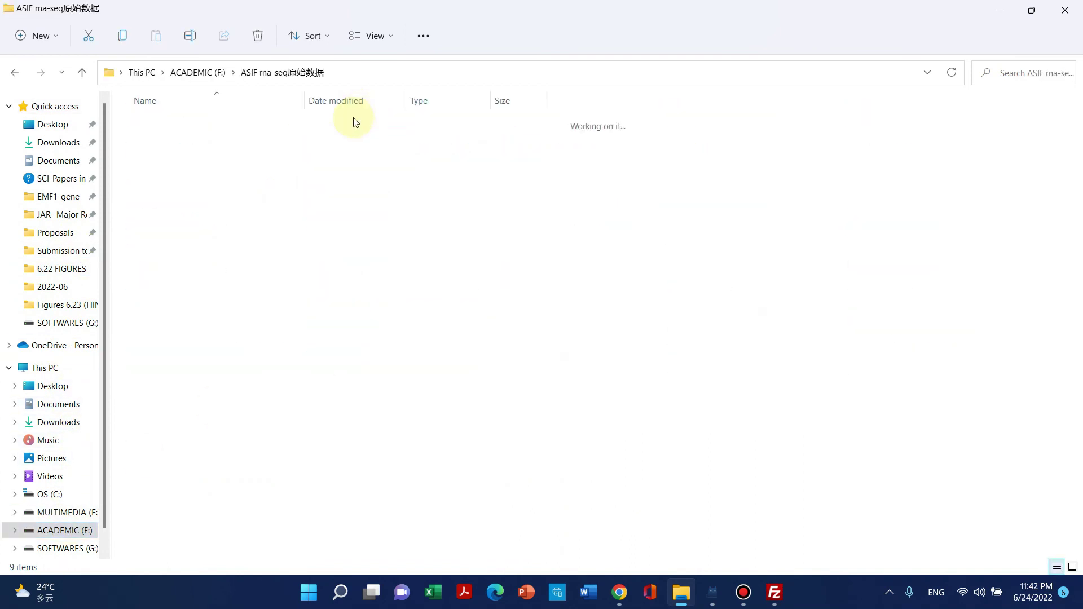
{"action": "double_click", "coordinate": [262, 124]}
{"action": "left_click", "coordinate": [245, 126]}
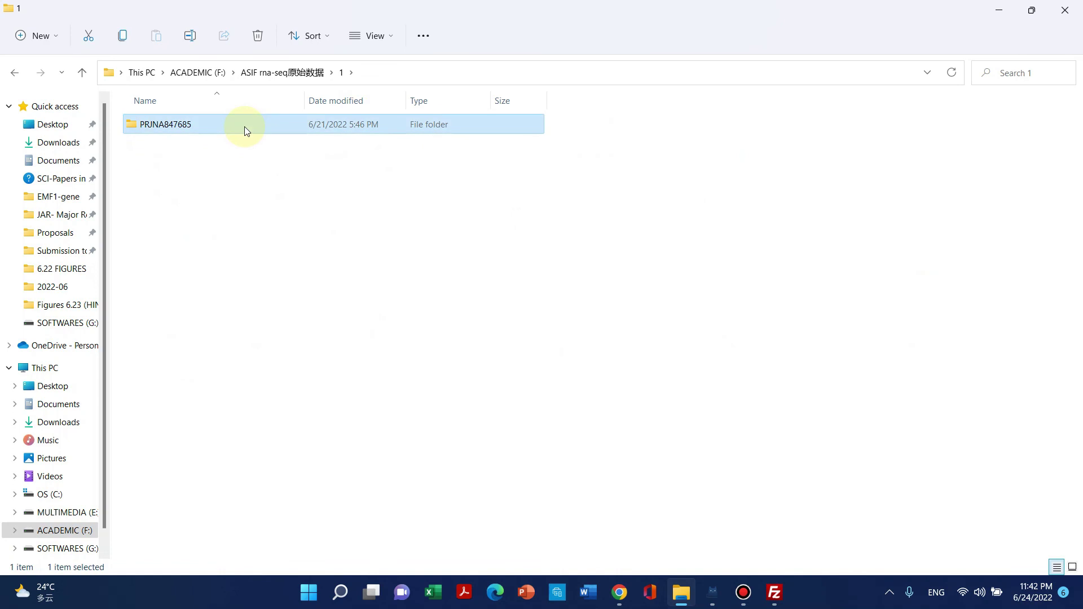
{"action": "double_click", "coordinate": [245, 126]}
{"action": "left_click_drag", "start_coordinate": [262, 473], "coordinate": [311, 130]}
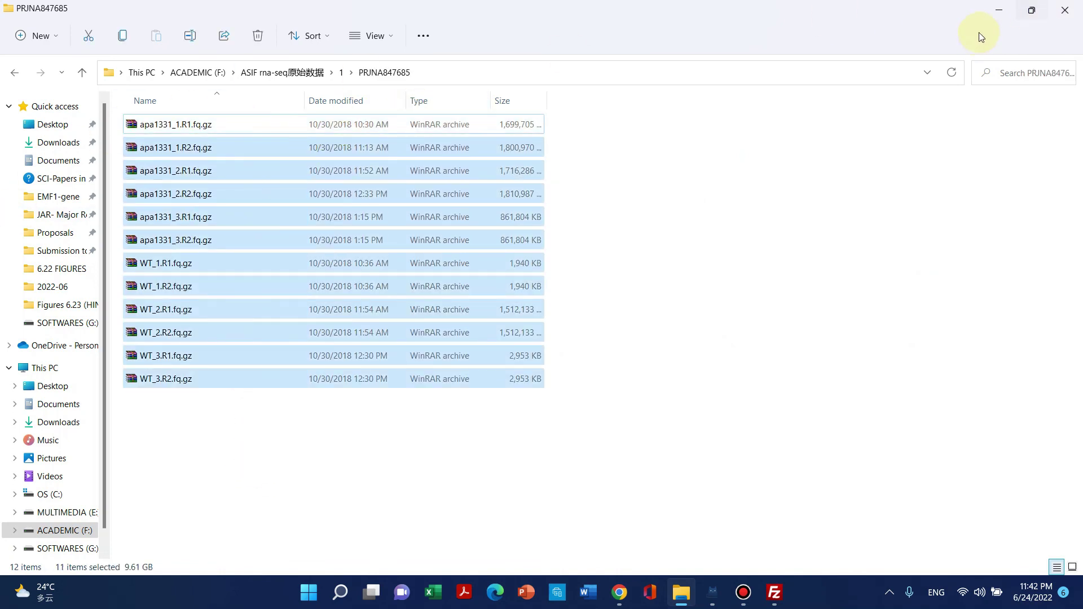
{"action": "left_click", "coordinate": [996, 11]}
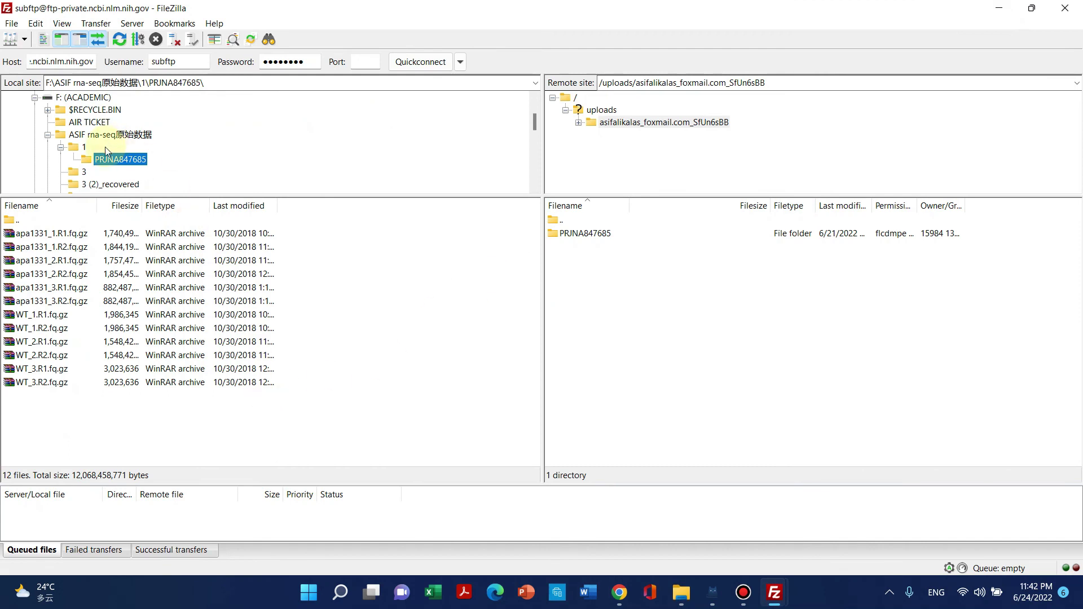
Select the 12 local read files and queue WT_1.R2.fq.gz for upload.
{"action": "scroll", "coordinate": [102, 147], "scroll_direction": "up", "scroll_amount": 1}
{"action": "scroll", "coordinate": [100, 143], "scroll_direction": "down", "scroll_amount": 2}
{"action": "scroll", "coordinate": [89, 135], "scroll_direction": "up", "scroll_amount": 1}
{"action": "scroll", "coordinate": [90, 135], "scroll_direction": "down", "scroll_amount": 1}
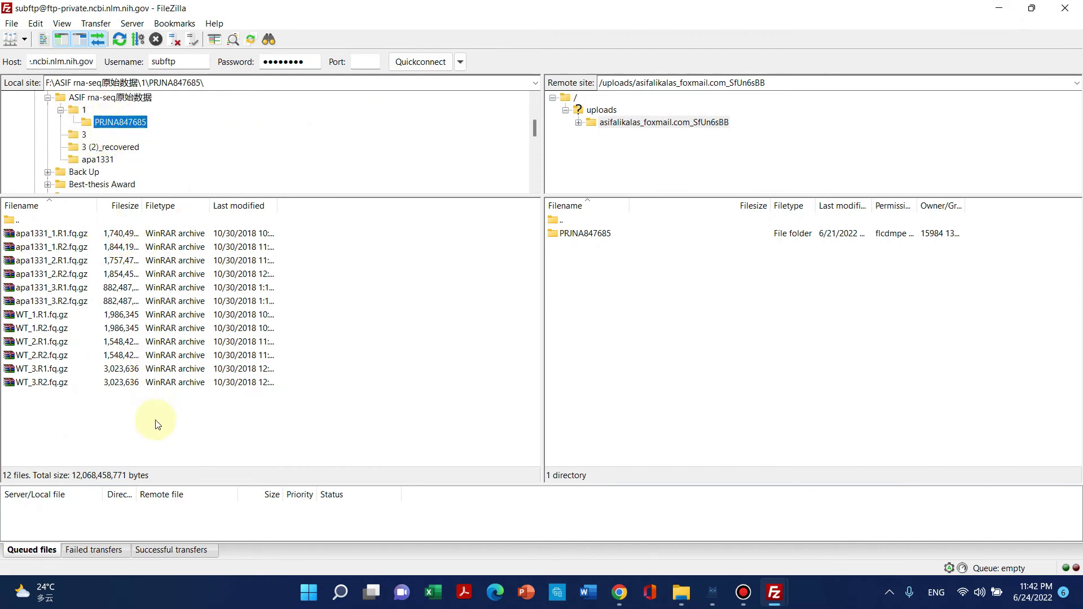
{"action": "left_click_drag", "start_coordinate": [157, 425], "coordinate": [182, 238]}
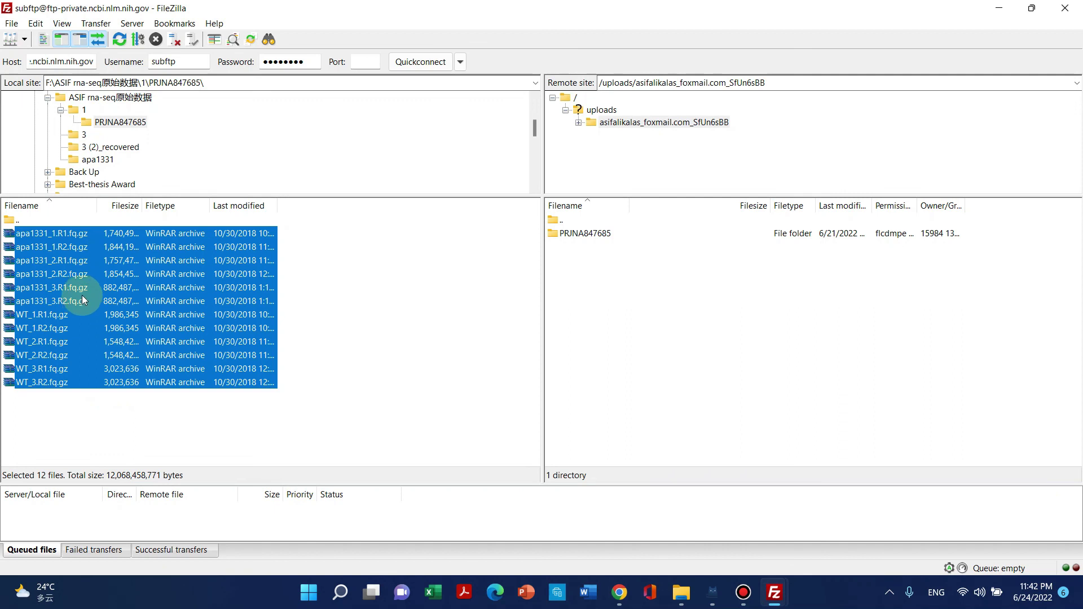
{"action": "double_click", "coordinate": [91, 328]}
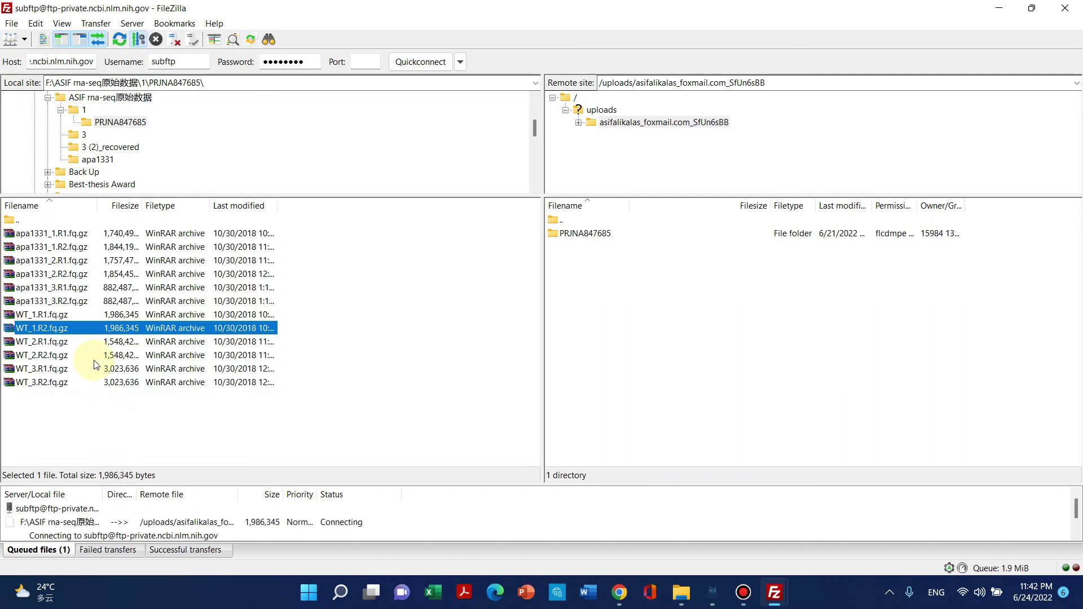
{"action": "scroll", "coordinate": [155, 533], "scroll_direction": "down", "scroll_amount": 1}
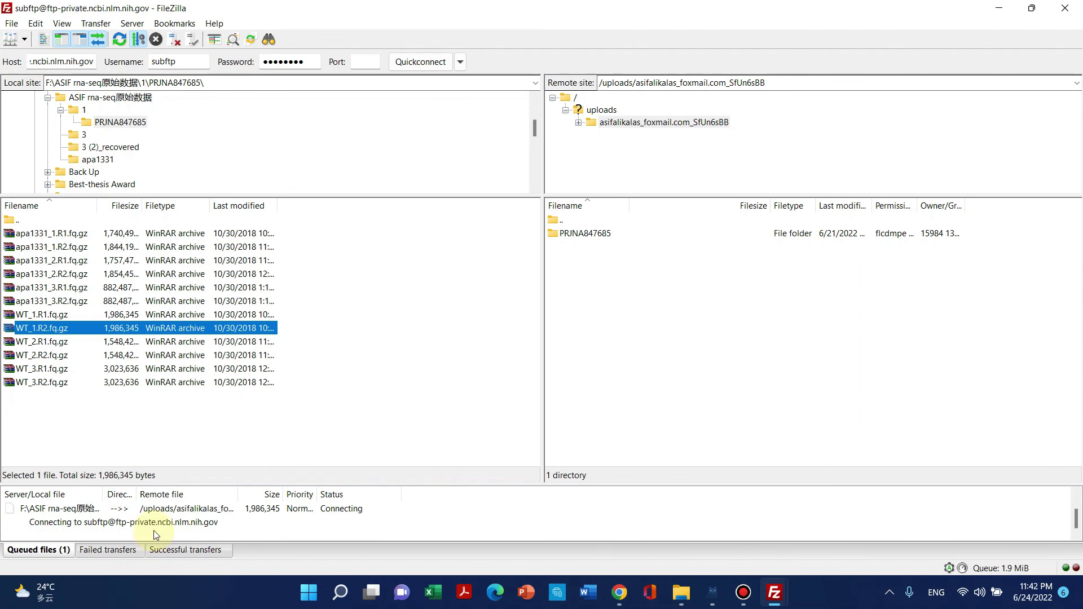
Stop the WT_1.R2.fq.gz transfer and delete its partial copy from the server.
{"action": "left_click", "coordinate": [131, 510]}
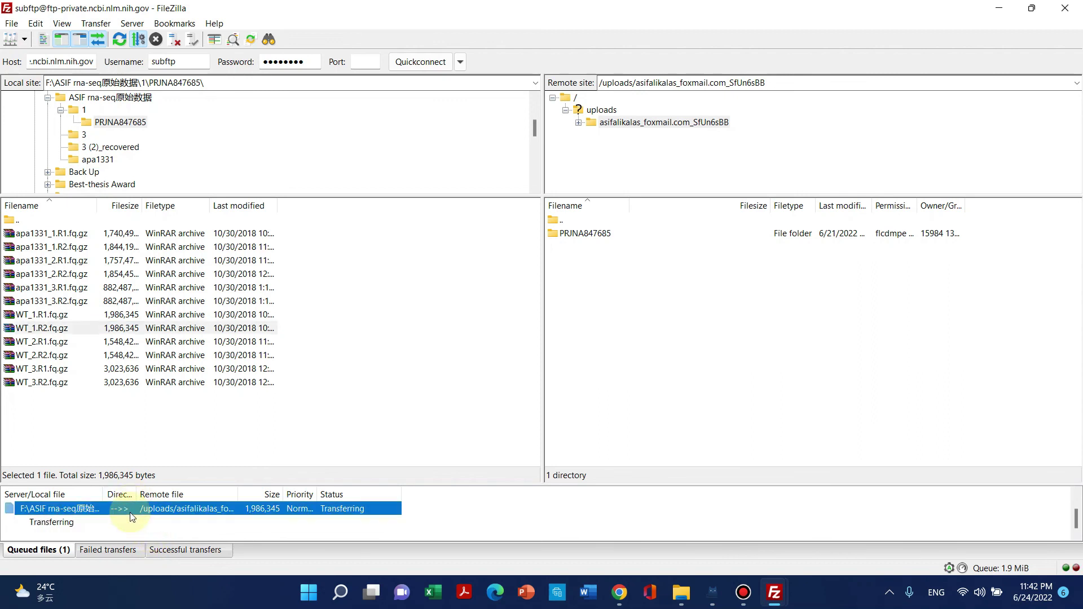
{"action": "right_click", "coordinate": [131, 510]}
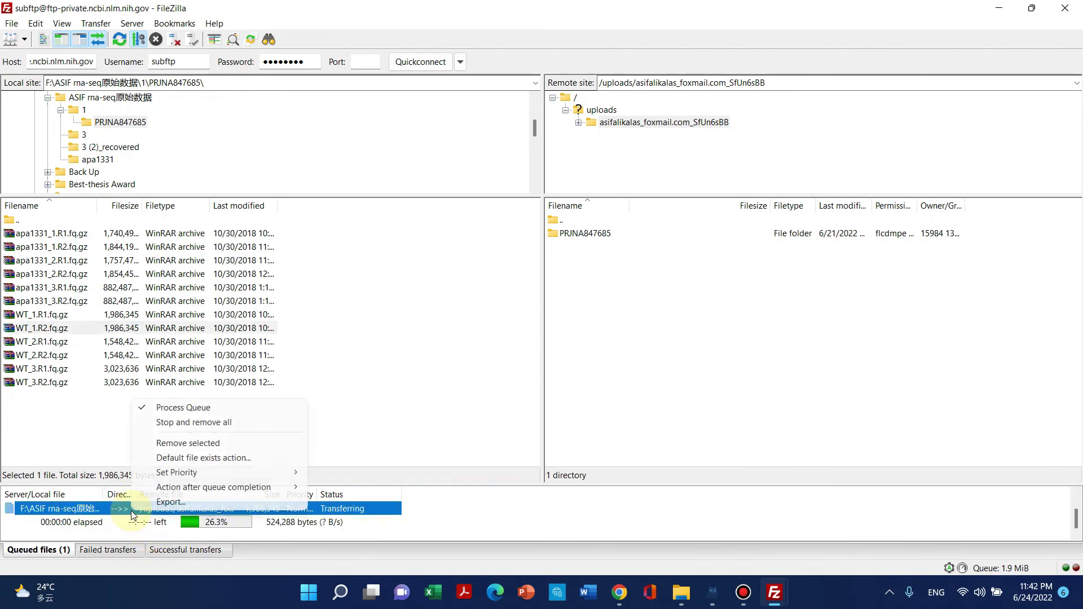
{"action": "left_click", "coordinate": [197, 423]}
{"action": "left_click", "coordinate": [634, 249]}
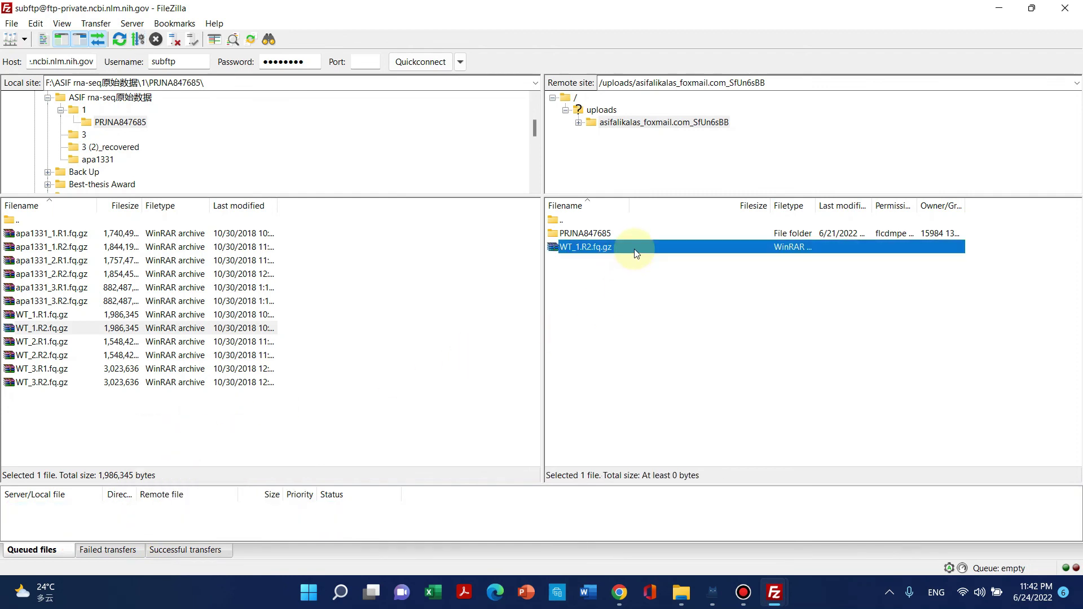
{"action": "right_click", "coordinate": [634, 248]}
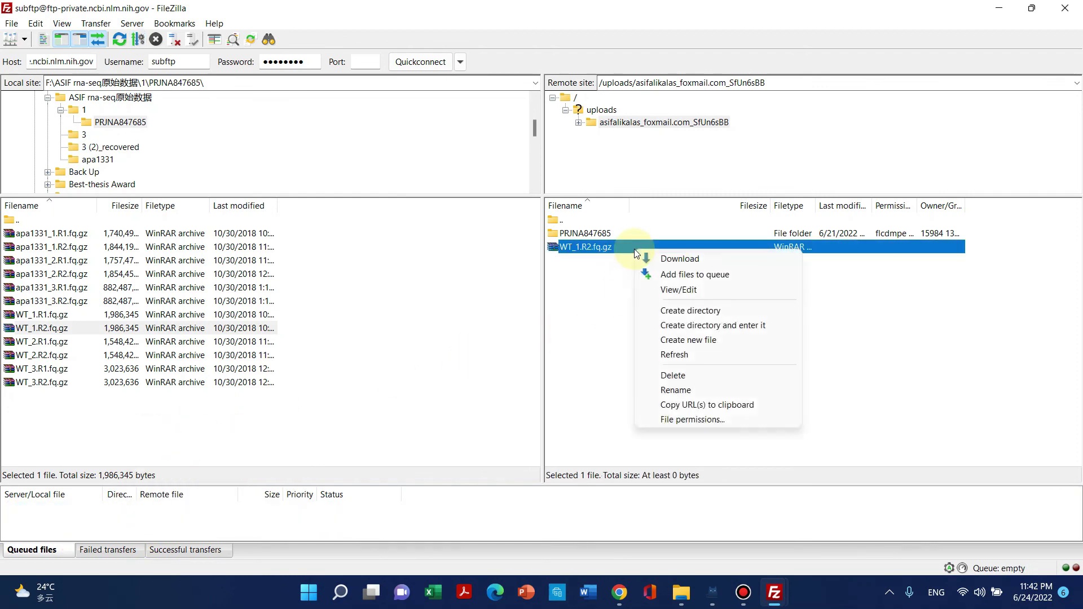
{"action": "left_click", "coordinate": [686, 375]}
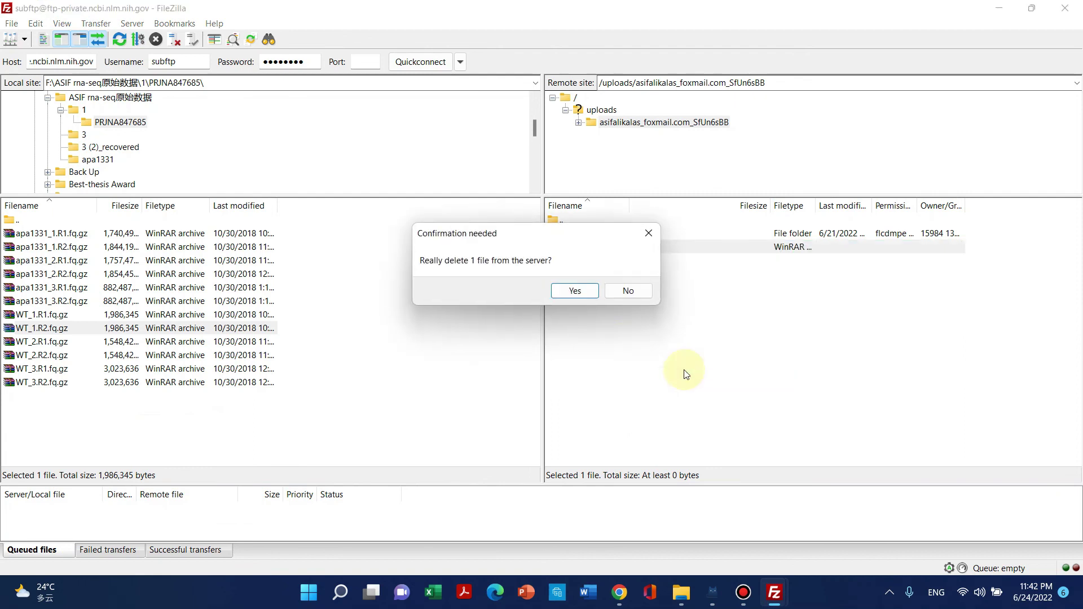
{"action": "left_click", "coordinate": [584, 291]}
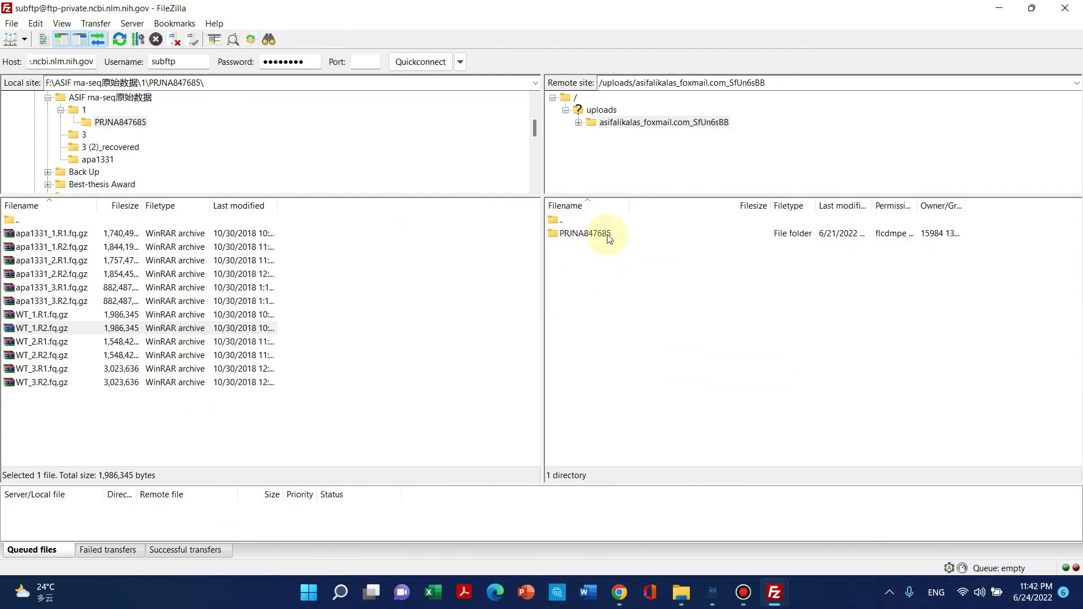
Open the server's PRJNA847685 folder to check its 12 files, then close FileZilla.
{"action": "left_click", "coordinate": [587, 237]}
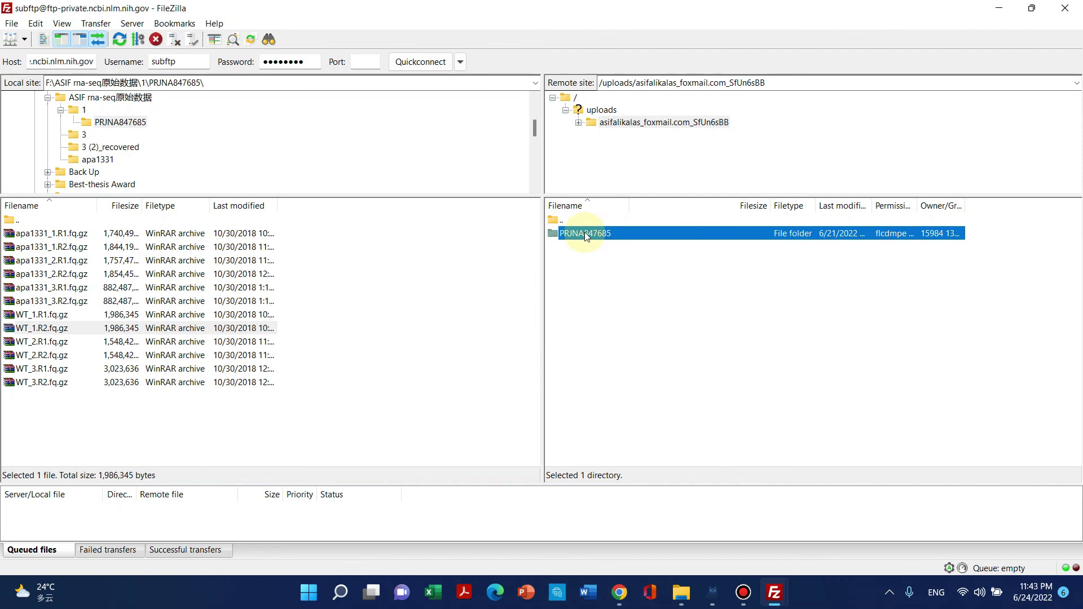
{"action": "double_click", "coordinate": [586, 235]}
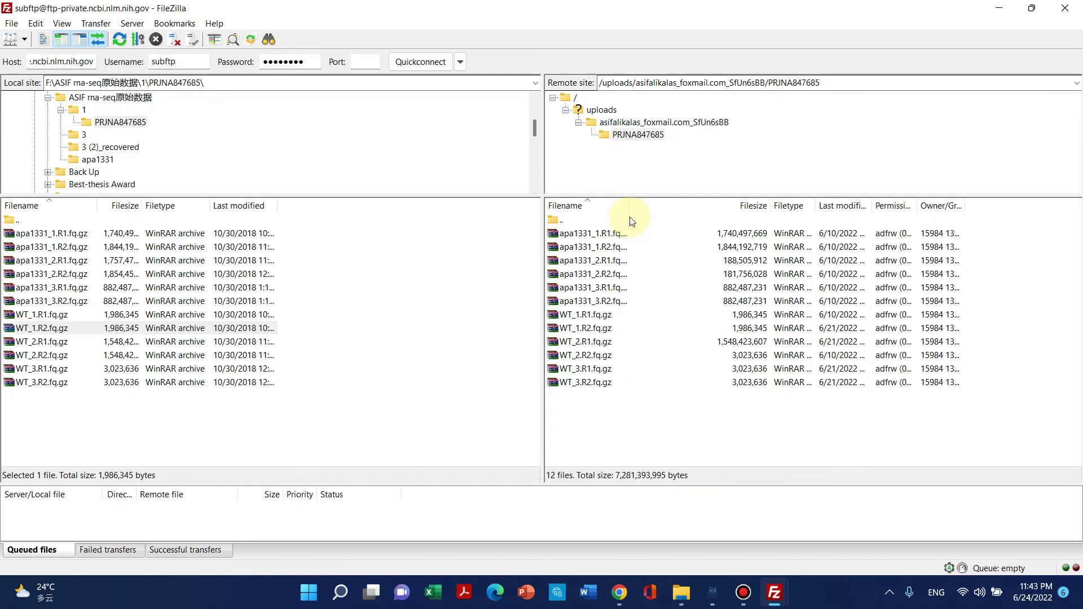
{"action": "left_click", "coordinate": [1062, 9]}
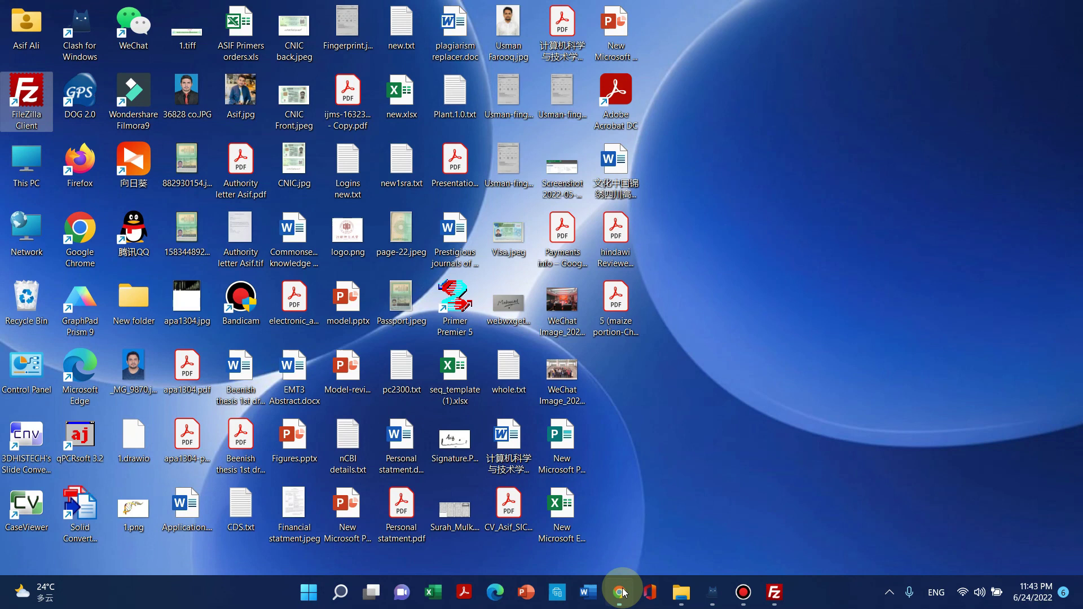
Choose PRJNA847685 (12 files) as the preload folder for the submission.
{"action": "left_click", "coordinate": [620, 592]}
{"action": "scroll", "coordinate": [65, 243], "scroll_direction": "up", "scroll_amount": 3}
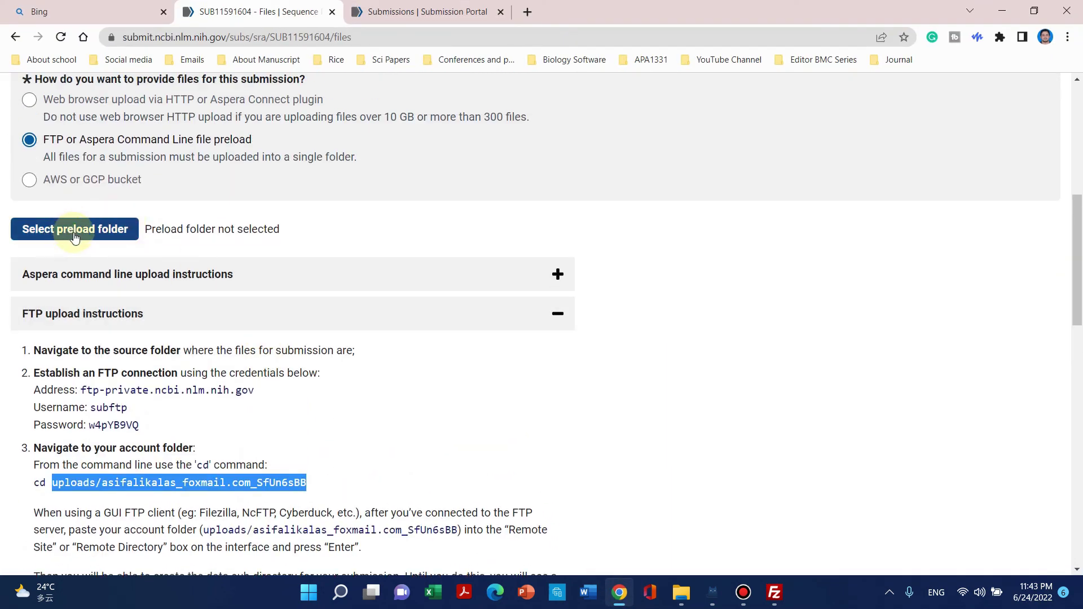
{"action": "left_click", "coordinate": [78, 236]}
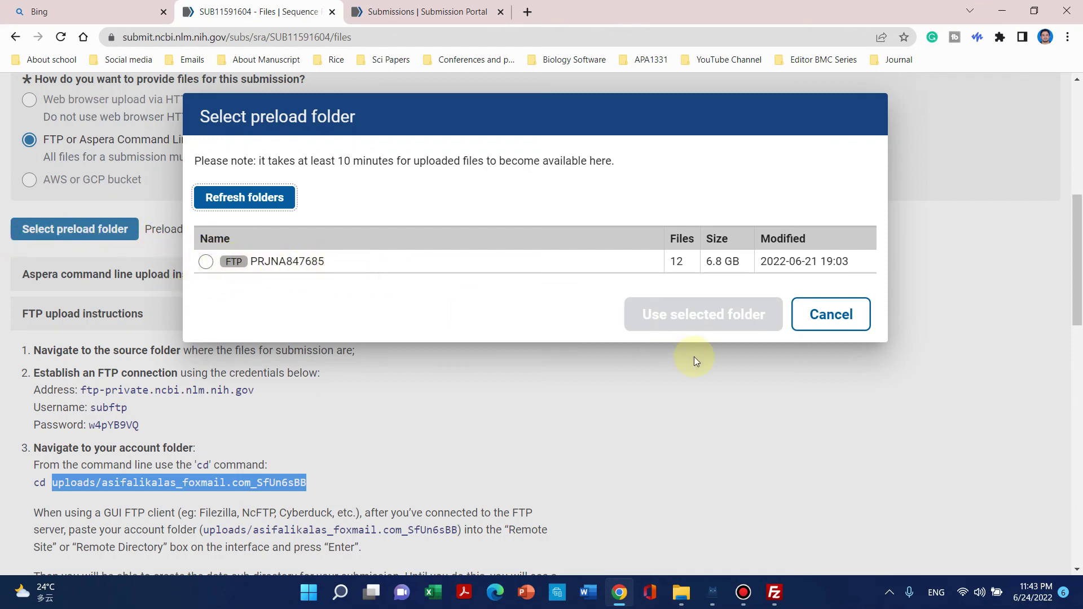
{"action": "left_click", "coordinate": [206, 262]}
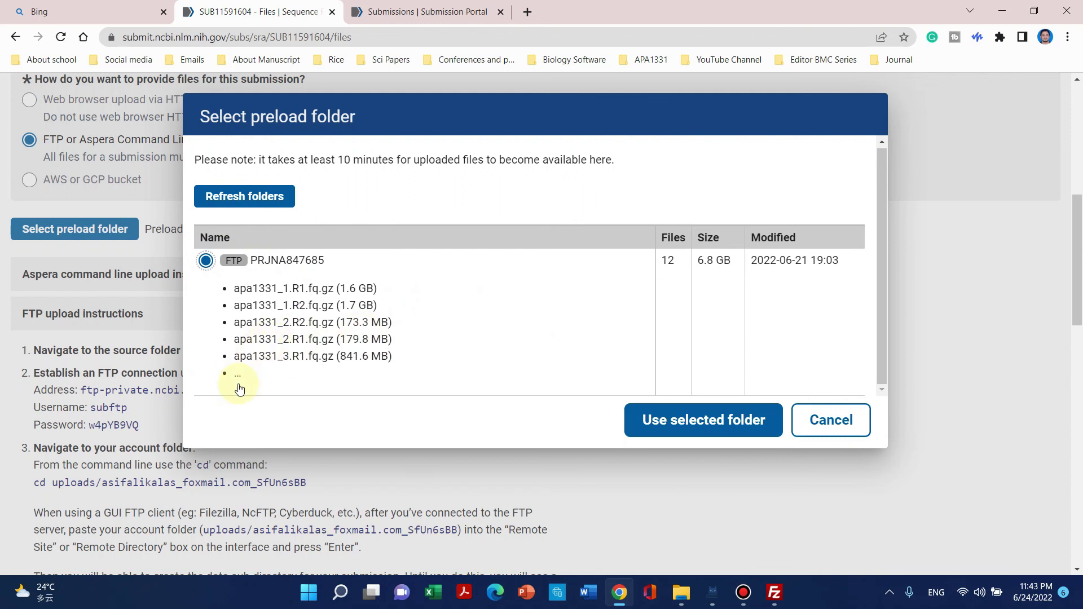
{"action": "scroll", "coordinate": [293, 337], "scroll_direction": "down", "scroll_amount": 4}
{"action": "scroll", "coordinate": [326, 265], "scroll_direction": "up", "scroll_amount": 3}
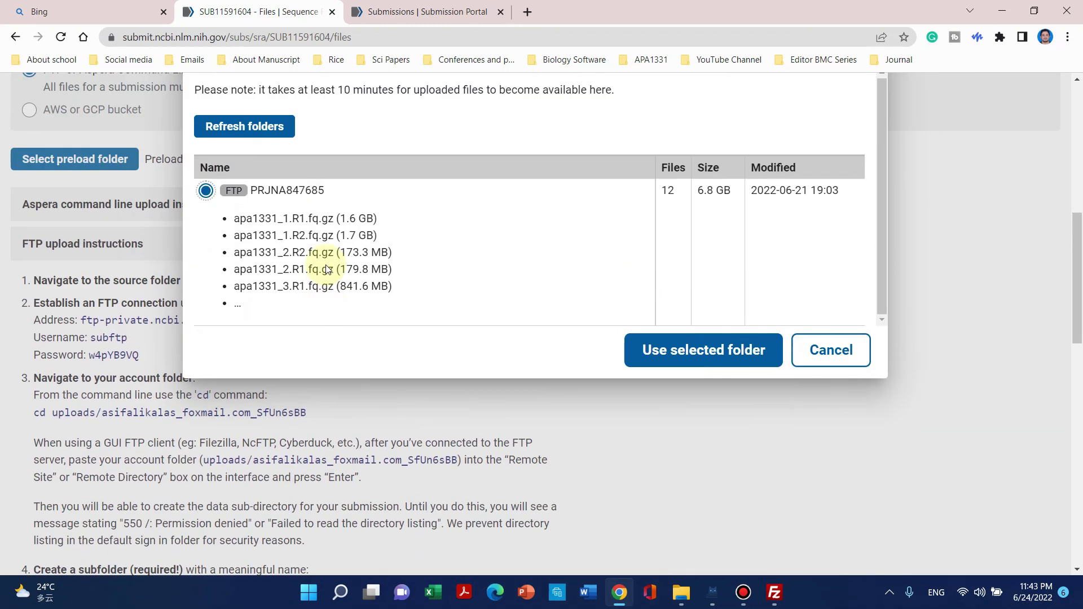
{"action": "scroll", "coordinate": [326, 269], "scroll_direction": "up", "scroll_amount": 1}
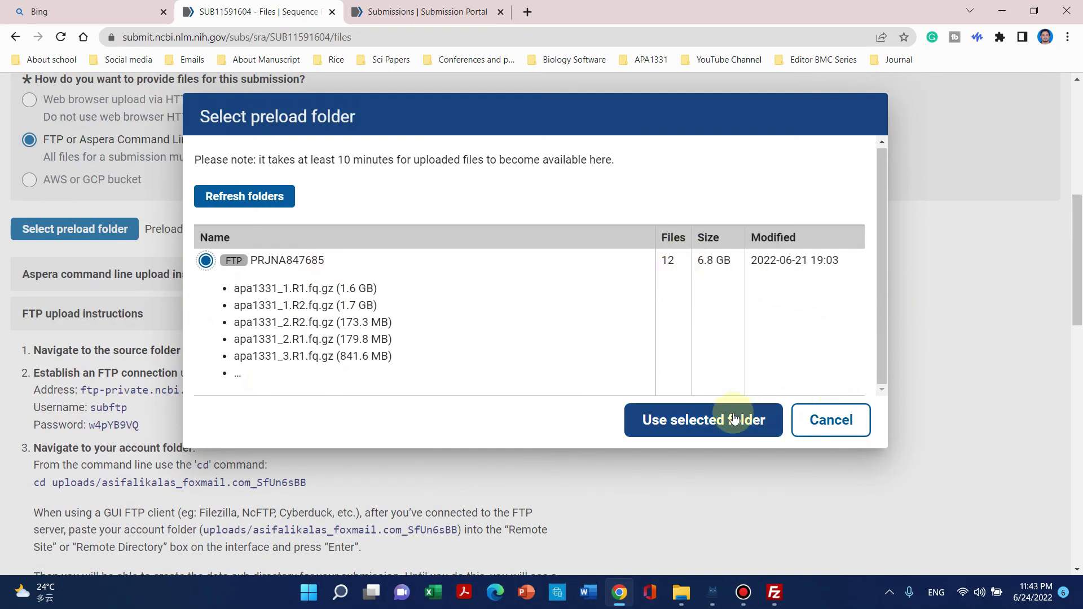
{"action": "left_click", "coordinate": [713, 425]}
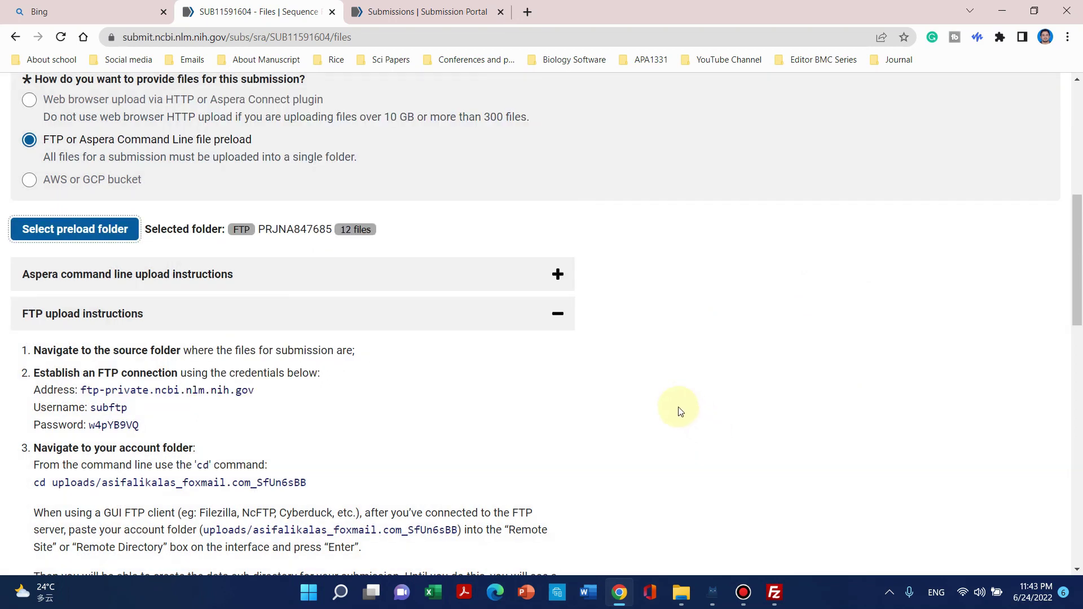
Continue the files step with Autofinish submission on.
{"action": "scroll", "coordinate": [660, 403], "scroll_direction": "down", "scroll_amount": 1}
{"action": "scroll", "coordinate": [660, 403], "scroll_direction": "down", "scroll_amount": 2}
{"action": "scroll", "coordinate": [655, 400], "scroll_direction": "up", "scroll_amount": 3}
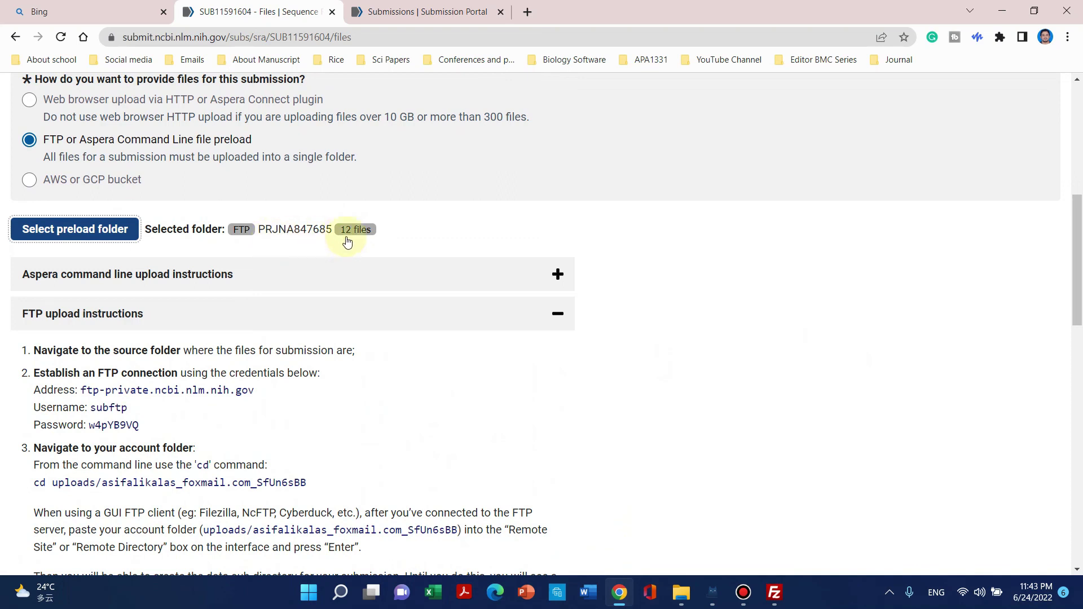
{"action": "scroll", "coordinate": [344, 237], "scroll_direction": "down", "scroll_amount": 13}
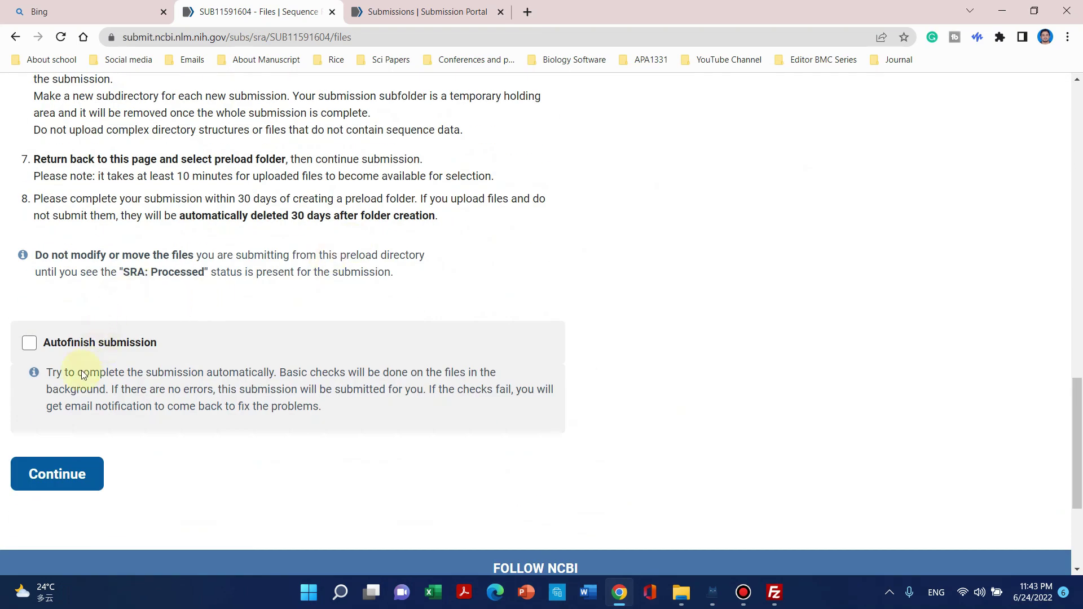
{"action": "left_click", "coordinate": [82, 479]}
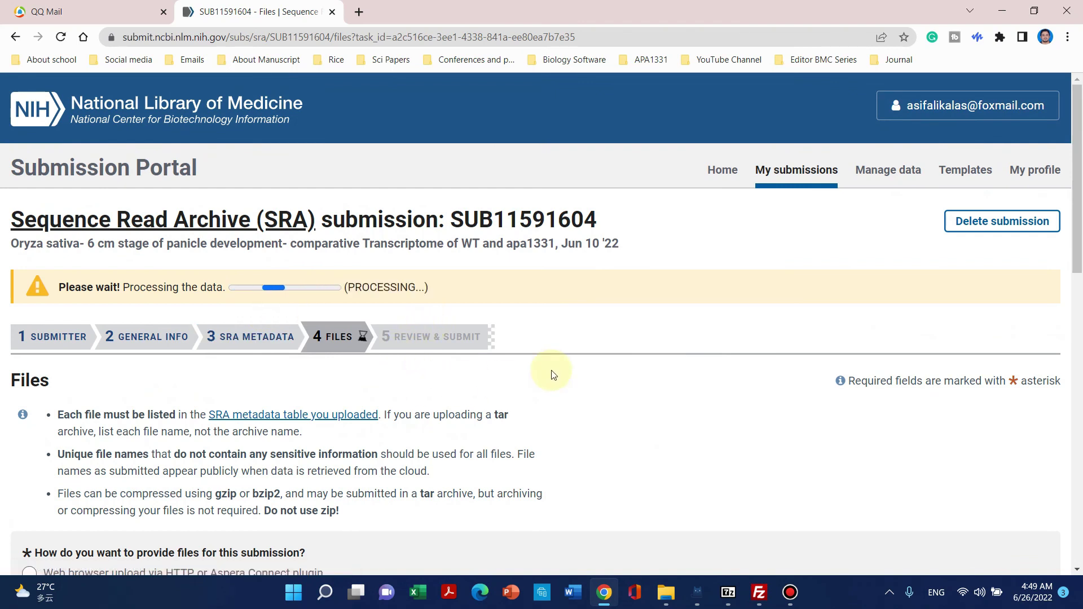
Scroll through the submission Summary to review the twelve read files under their BioSamples.
{"action": "scroll", "coordinate": [541, 373], "scroll_direction": "down", "scroll_amount": 1}
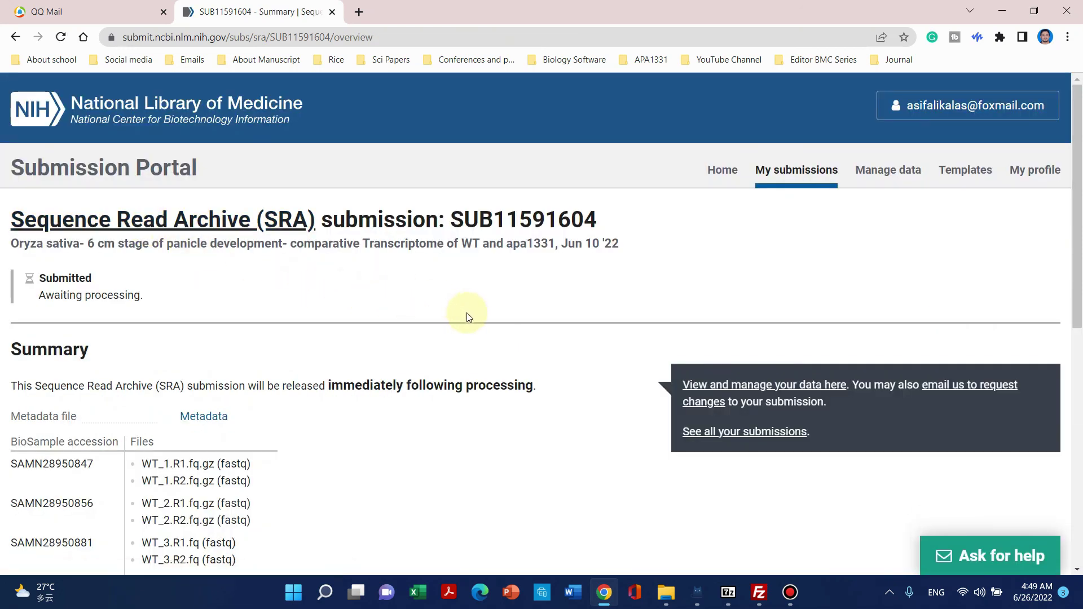
{"action": "scroll", "coordinate": [120, 247], "scroll_direction": "down", "scroll_amount": 1}
{"action": "scroll", "coordinate": [133, 193], "scroll_direction": "up", "scroll_amount": 1}
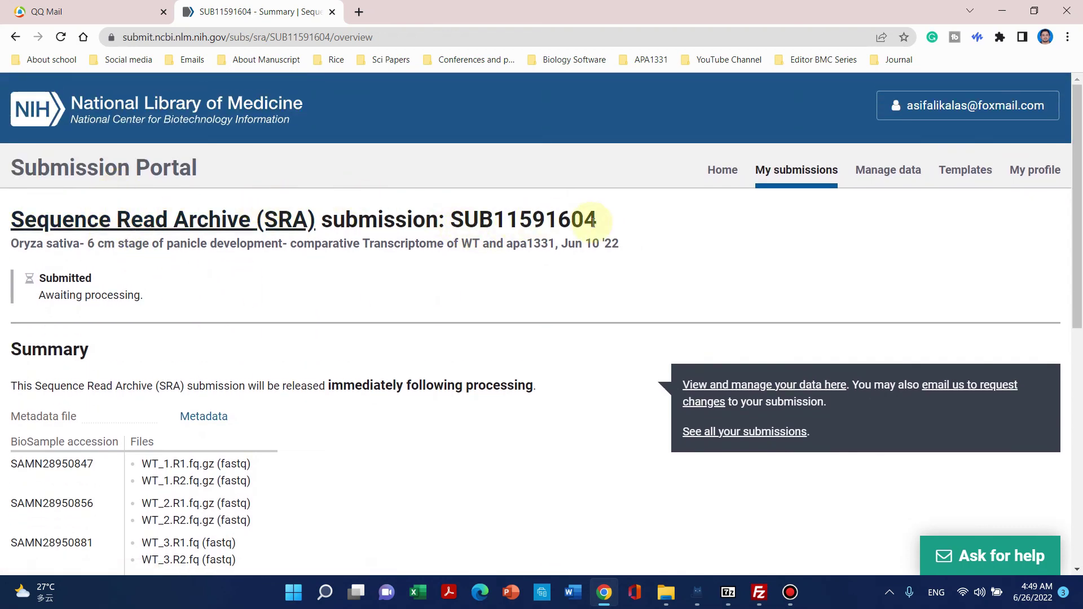
{"action": "scroll", "coordinate": [594, 221], "scroll_direction": "down", "scroll_amount": 1}
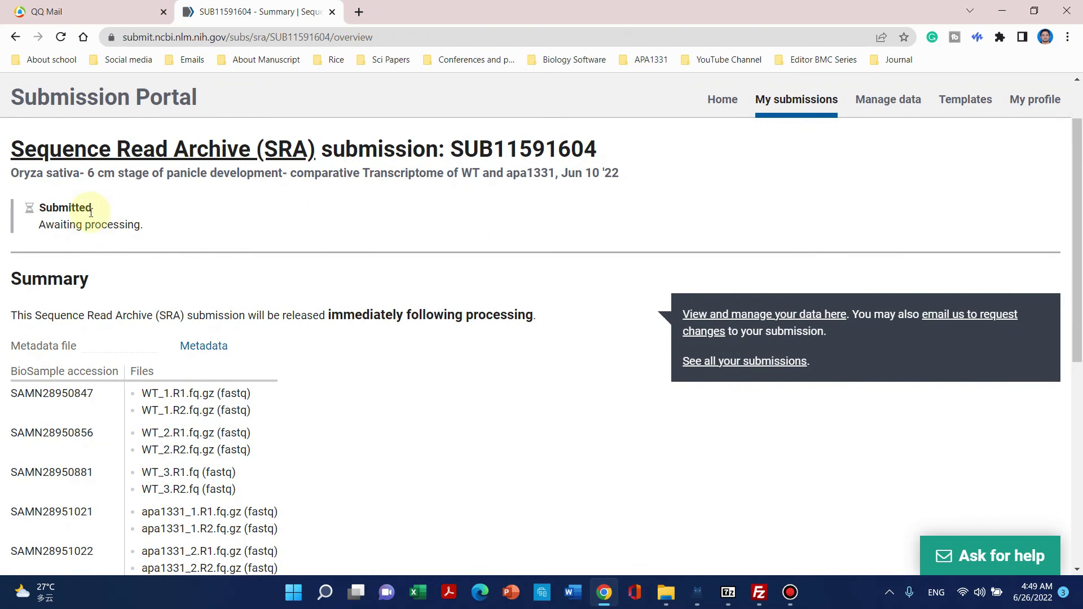
{"action": "scroll", "coordinate": [174, 236], "scroll_direction": "down", "scroll_amount": 1}
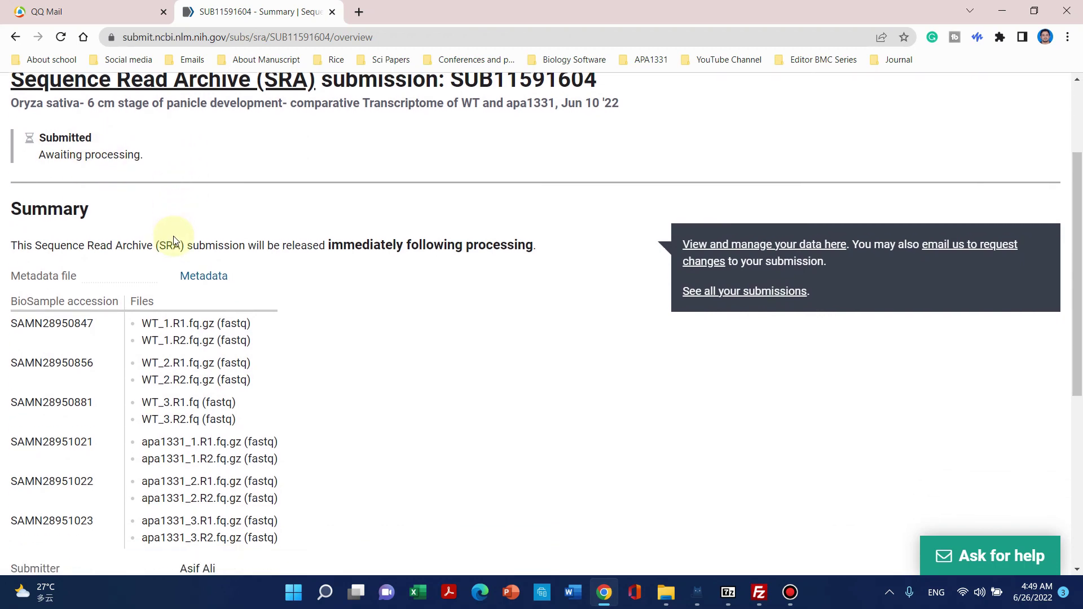
{"action": "scroll", "coordinate": [174, 238], "scroll_direction": "down", "scroll_amount": 2}
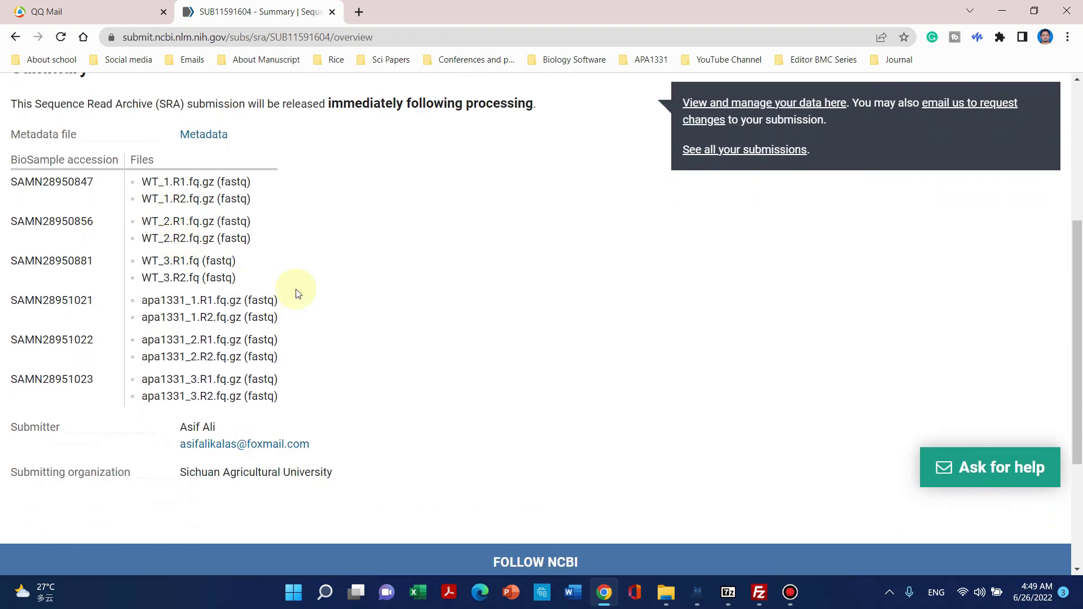
{"action": "scroll", "coordinate": [564, 342], "scroll_direction": "down", "scroll_amount": 2}
{"action": "scroll", "coordinate": [562, 344], "scroll_direction": "up", "scroll_amount": 2}
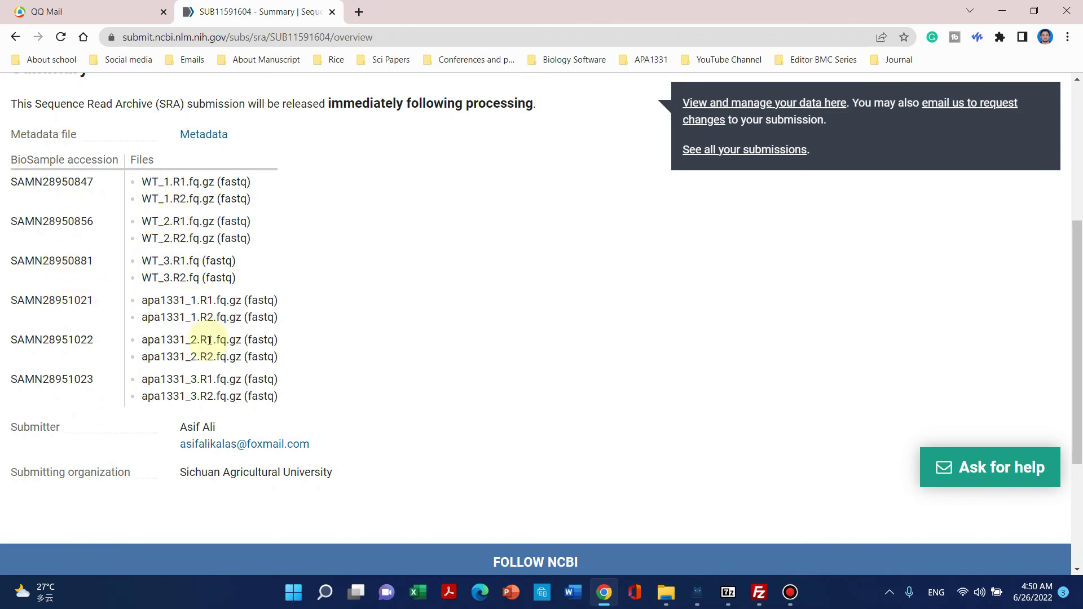
{"action": "scroll", "coordinate": [217, 411], "scroll_direction": "up", "scroll_amount": 1}
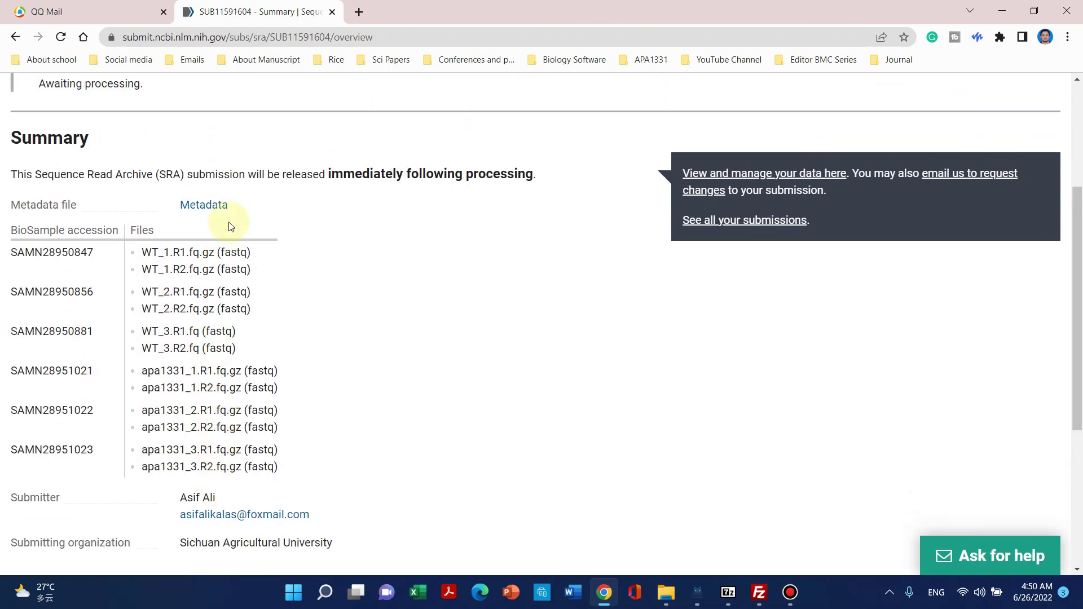
{"action": "scroll", "coordinate": [204, 257], "scroll_direction": "up", "scroll_amount": 3}
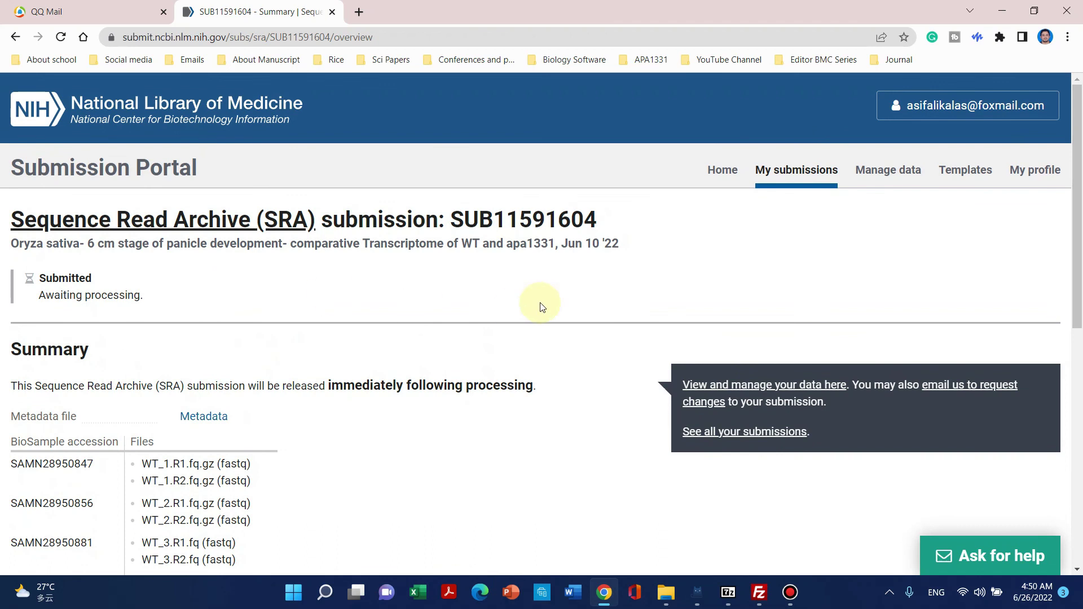
Open My submissions and reload the list to refresh the SRA submission's status.
{"action": "left_click", "coordinate": [778, 168]}
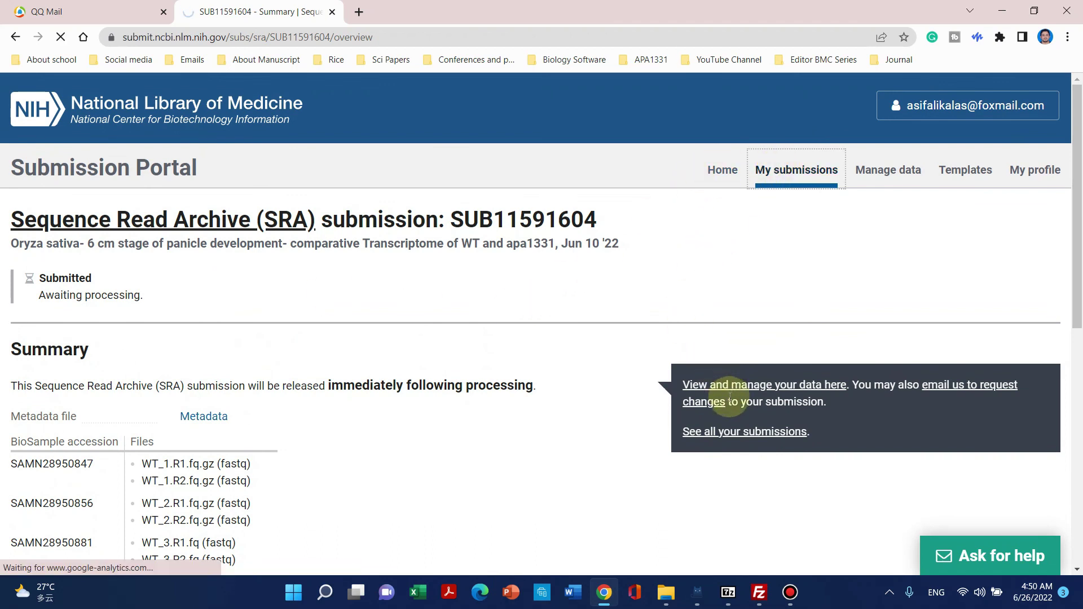
{"action": "scroll", "coordinate": [677, 395], "scroll_direction": "down", "scroll_amount": 3}
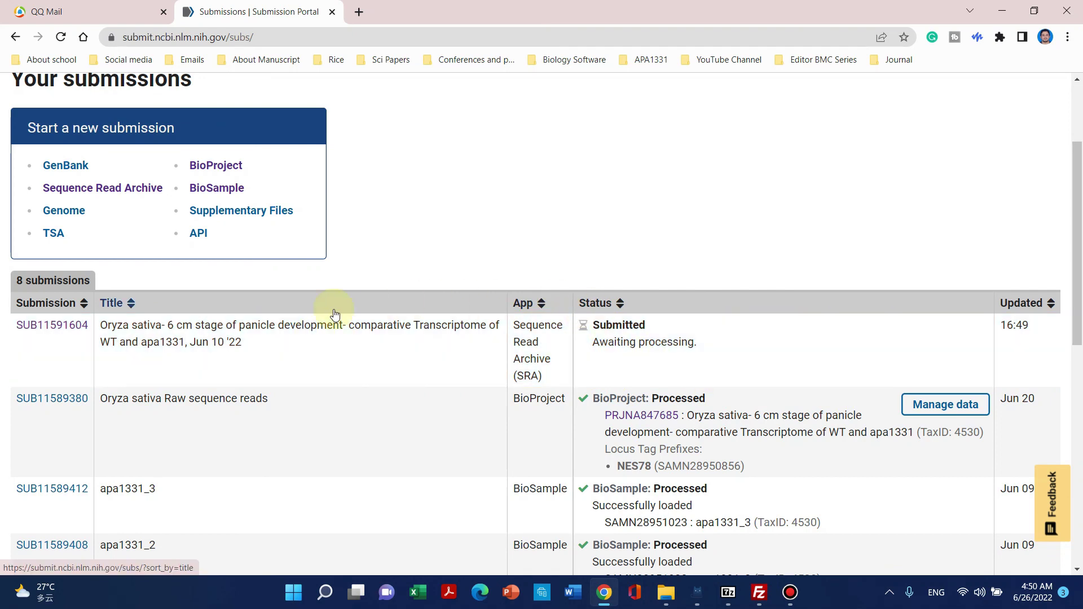
{"action": "left_click", "coordinate": [61, 38]}
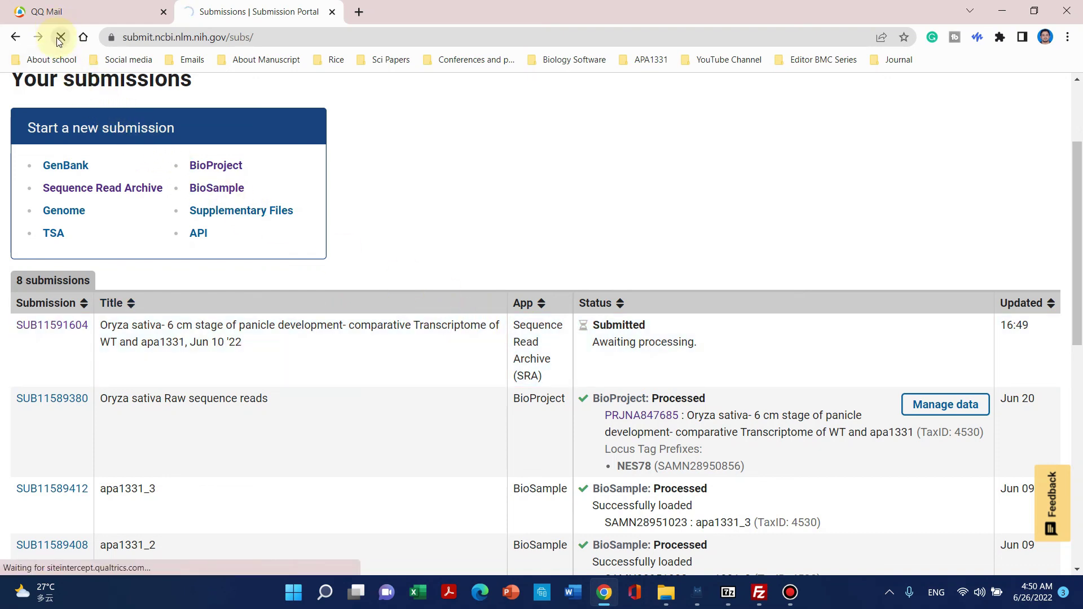